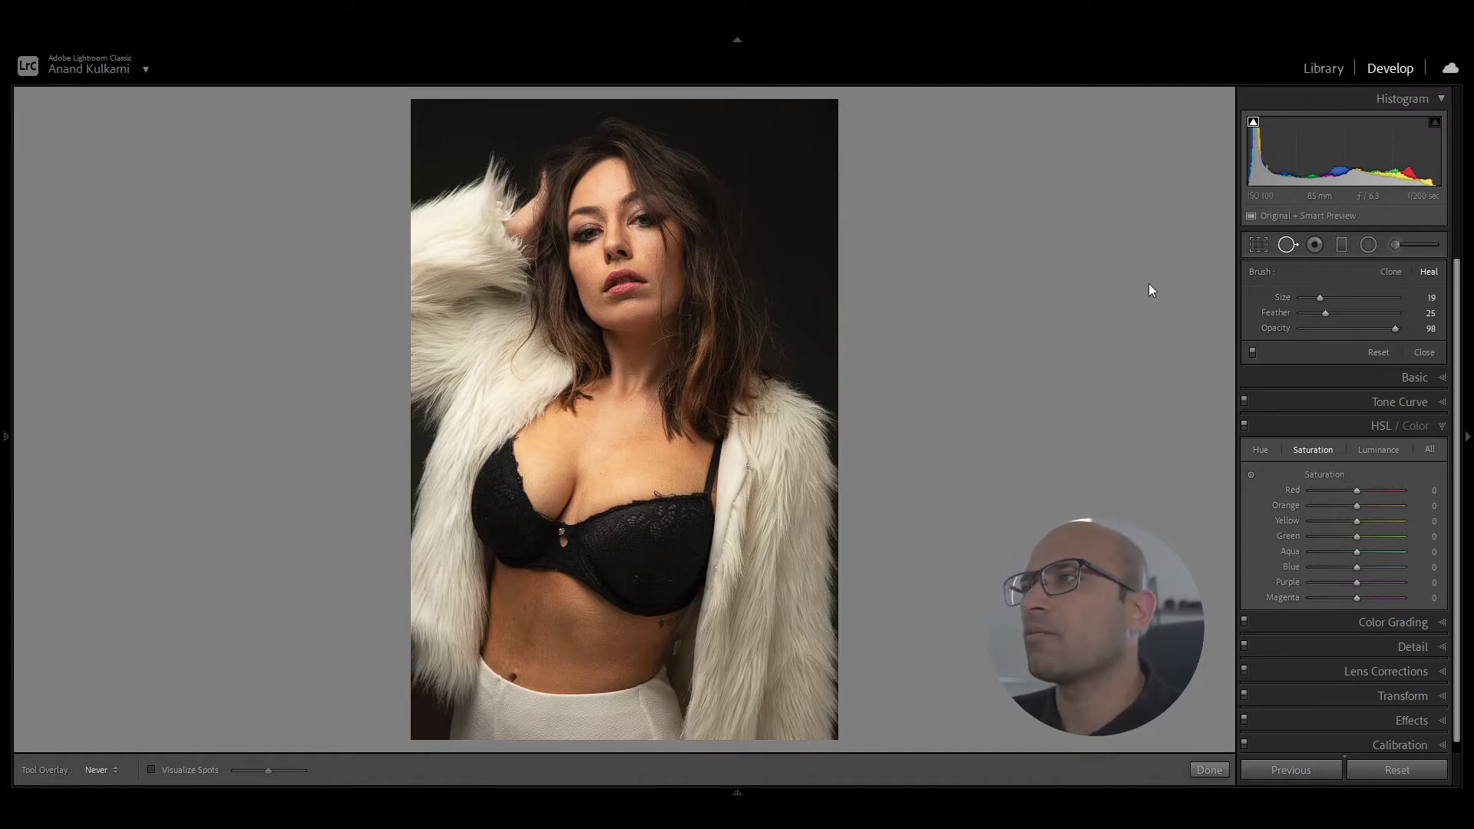
Step: Leave spot removal and set the white balance by sampling the white fur coat as the neutral target
left_click(1314, 245)
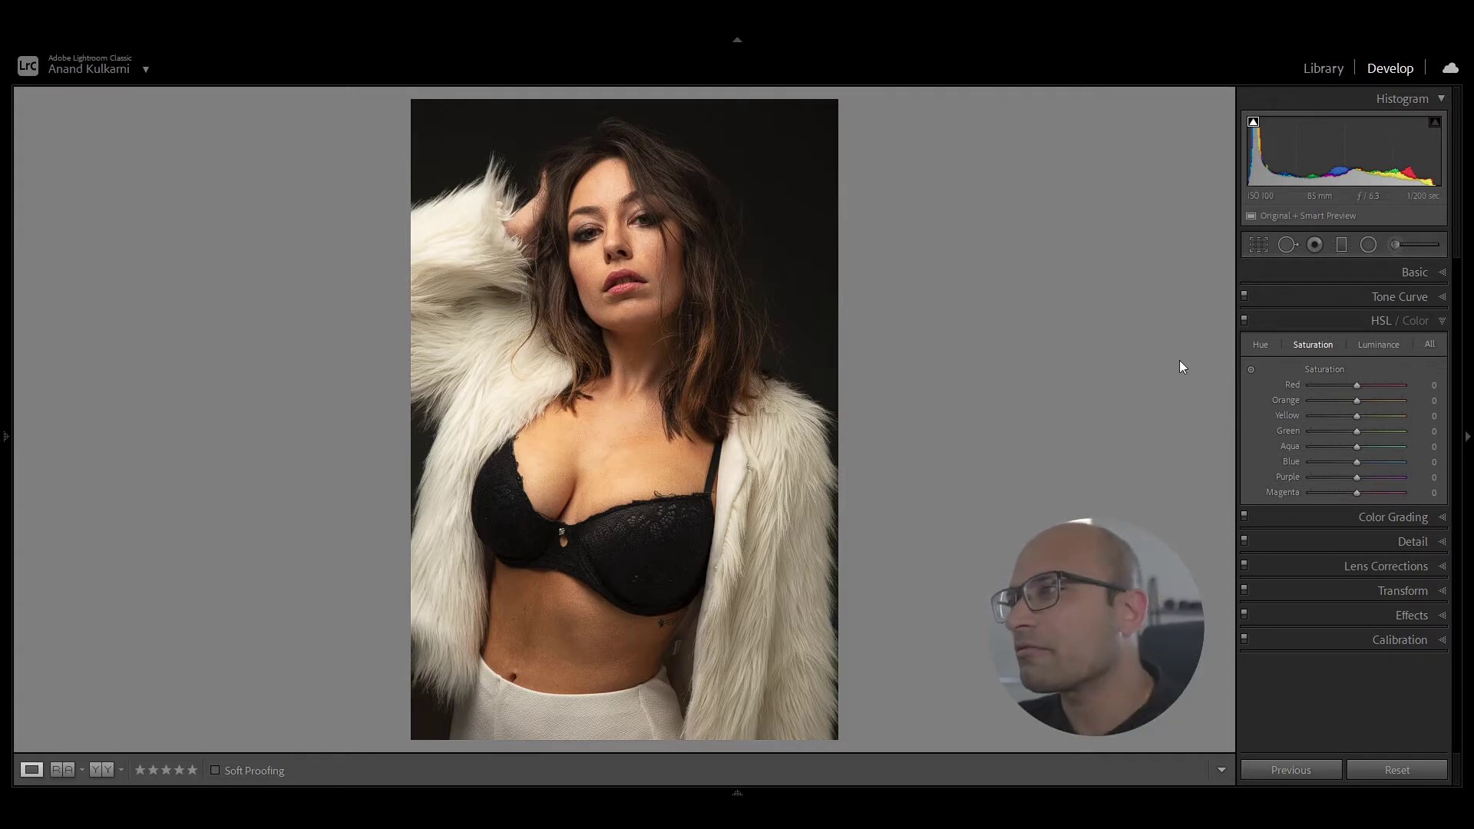
left_click(1414, 273)
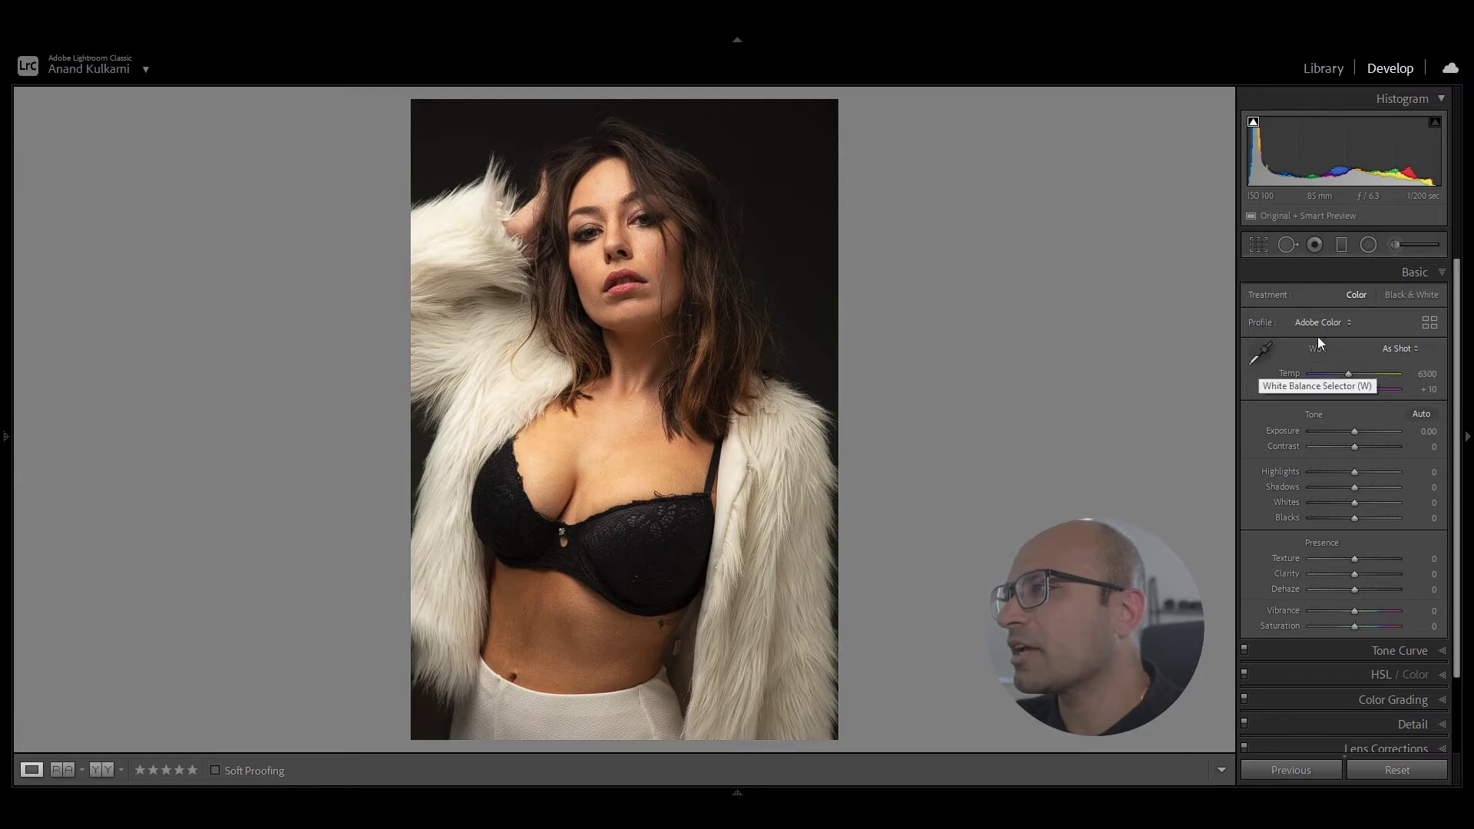
left_click(1263, 350)
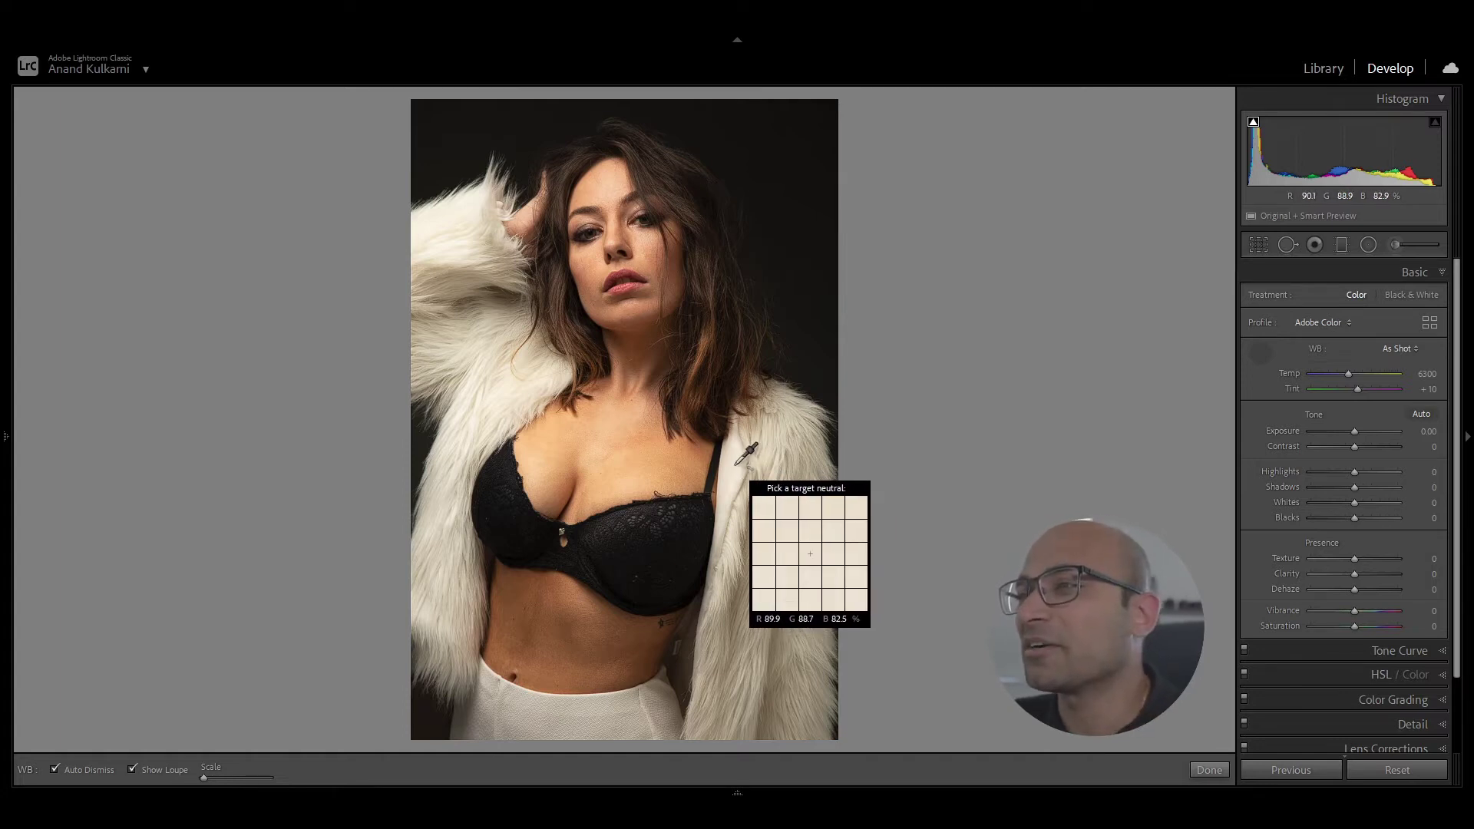
left_click(739, 459)
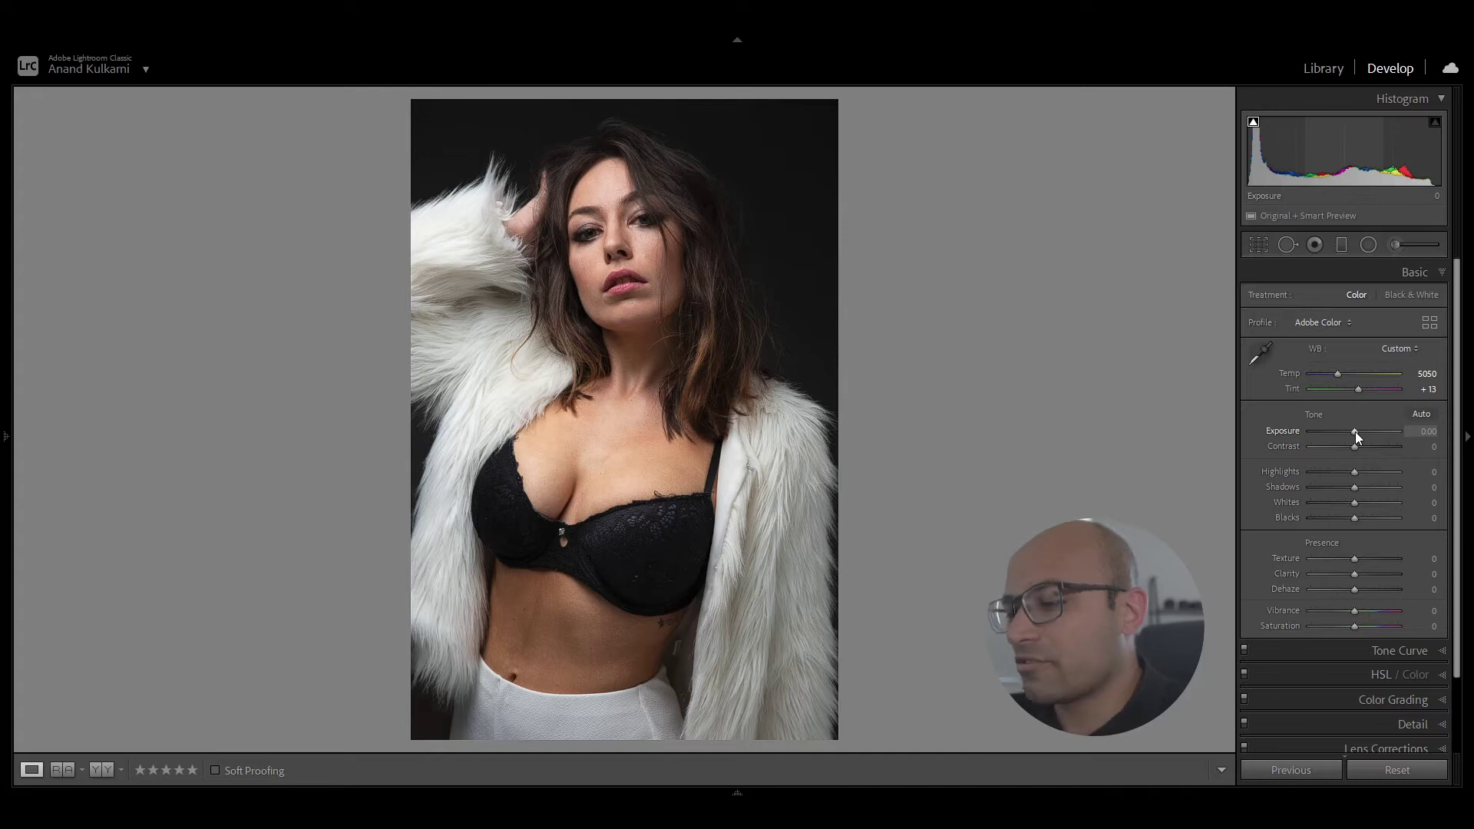
Step: Brighten the portrait by setting the exposure to +0.35 and the shadows to +12
mouse_move(1356, 431)
left_mouse_down()
mouse_move(1411, 430)
mouse_move(1362, 435)
left_mouse_up()
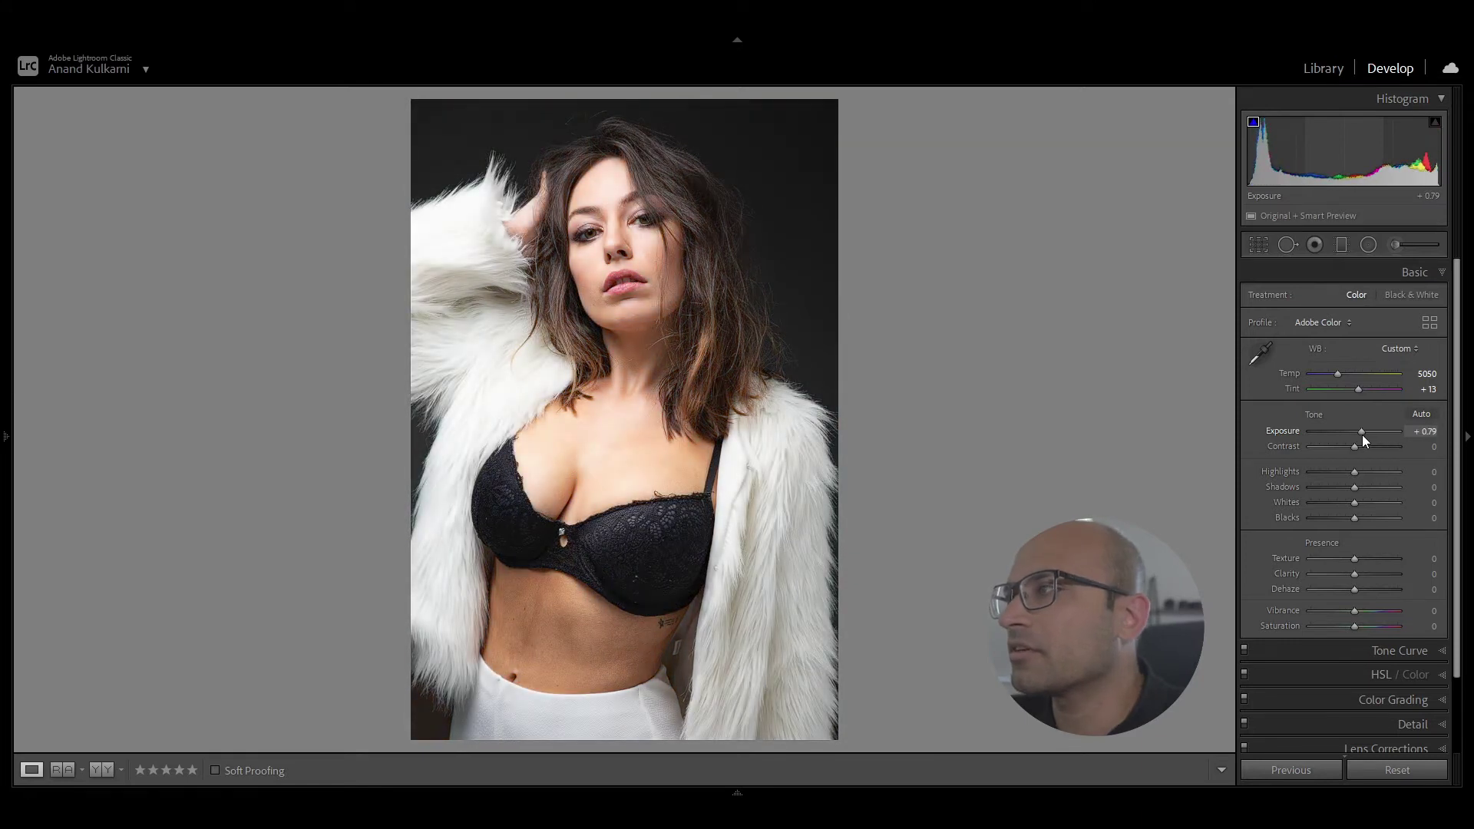
left_click_drag(1361, 435, 1360, 434)
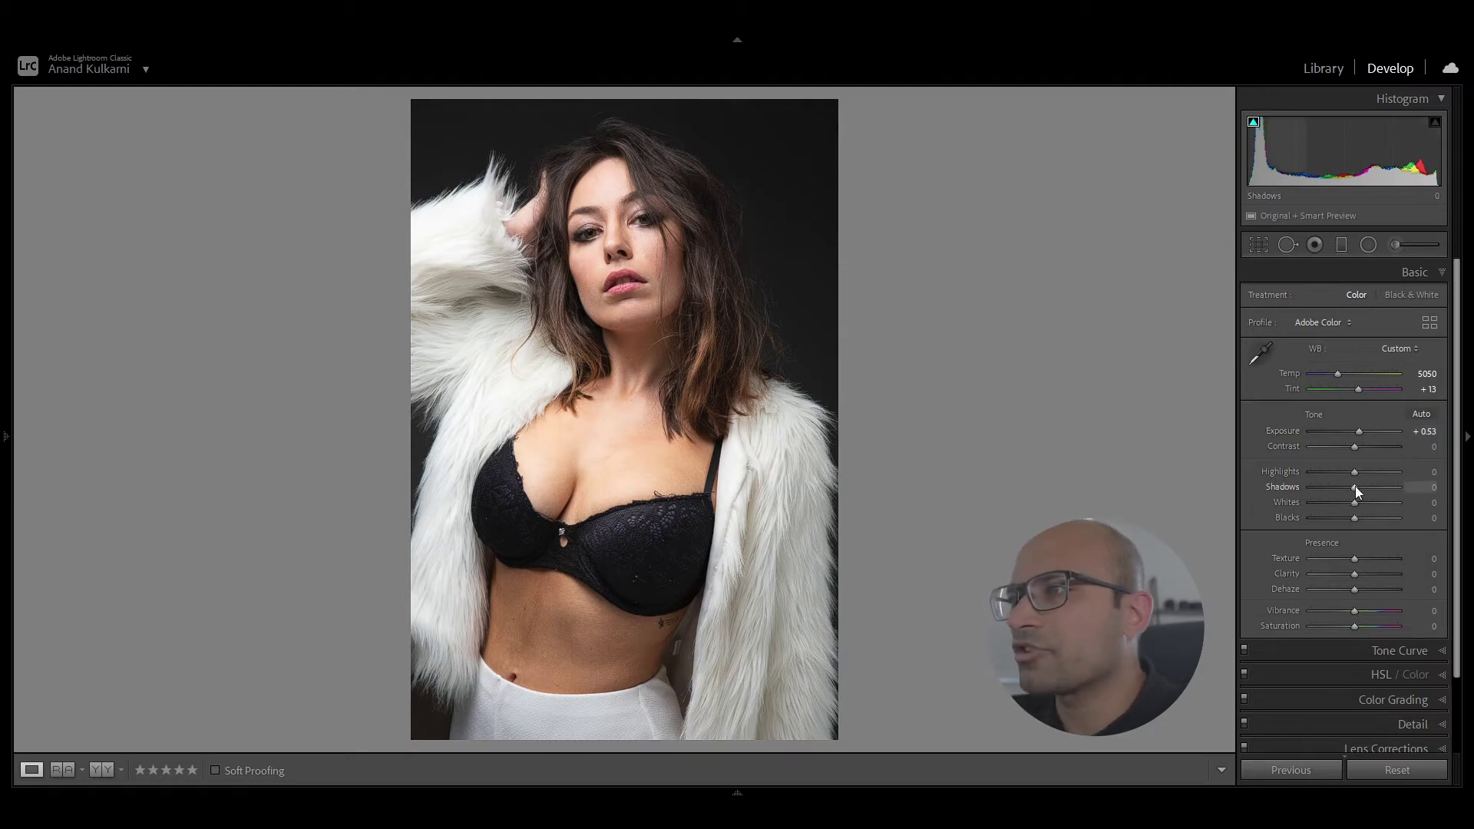
left_click_drag(1356, 487, 1360, 488)
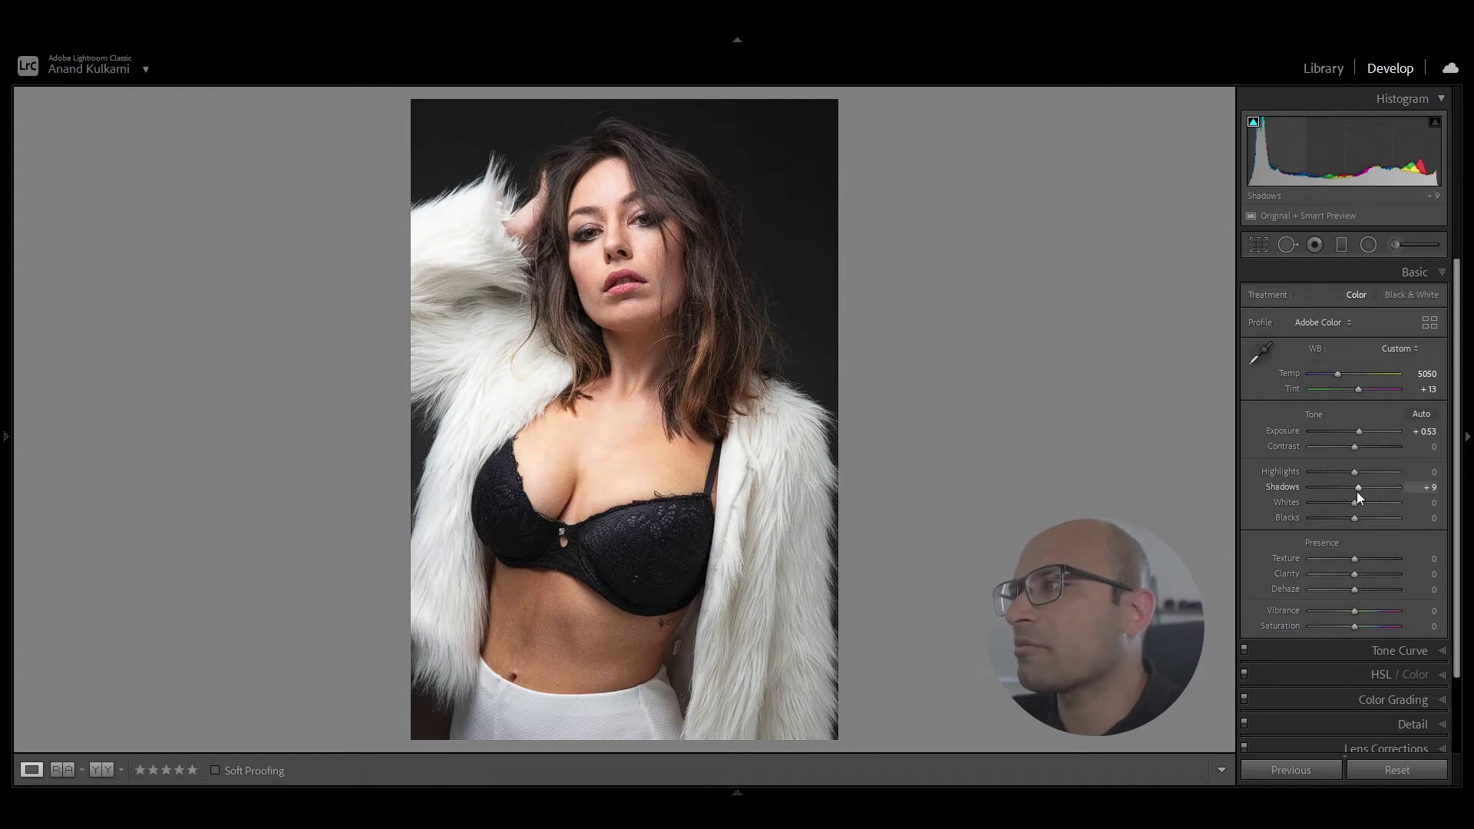
left_click_drag(1357, 489, 1358, 489)
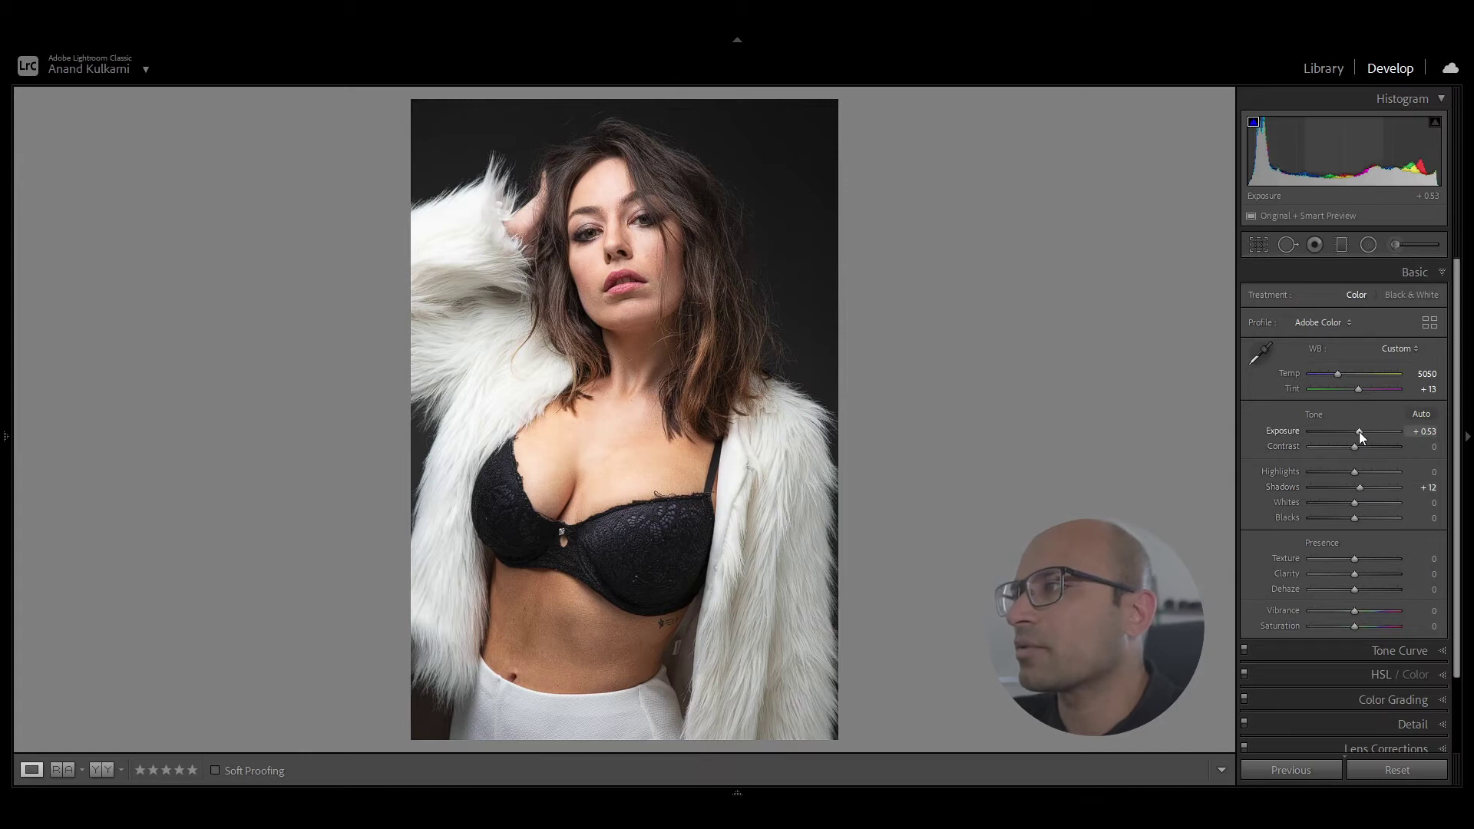
left_click_drag(1359, 432, 1357, 431)
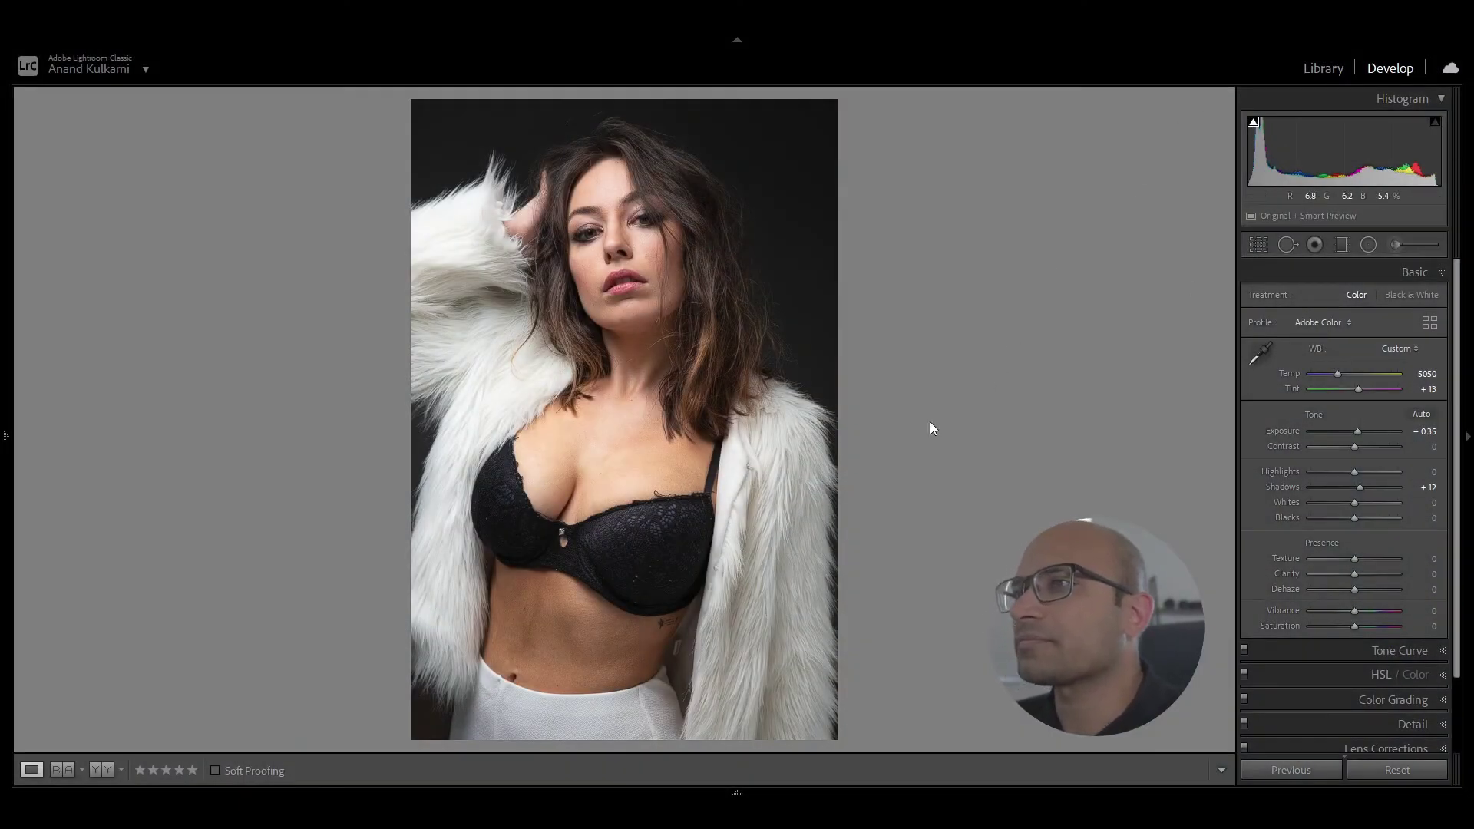
Step: Add a graduated filter beside the photo covering the whole image, using Soften Skin (Lite) with clarity reset to 0 and texture −48
left_click(1342, 246)
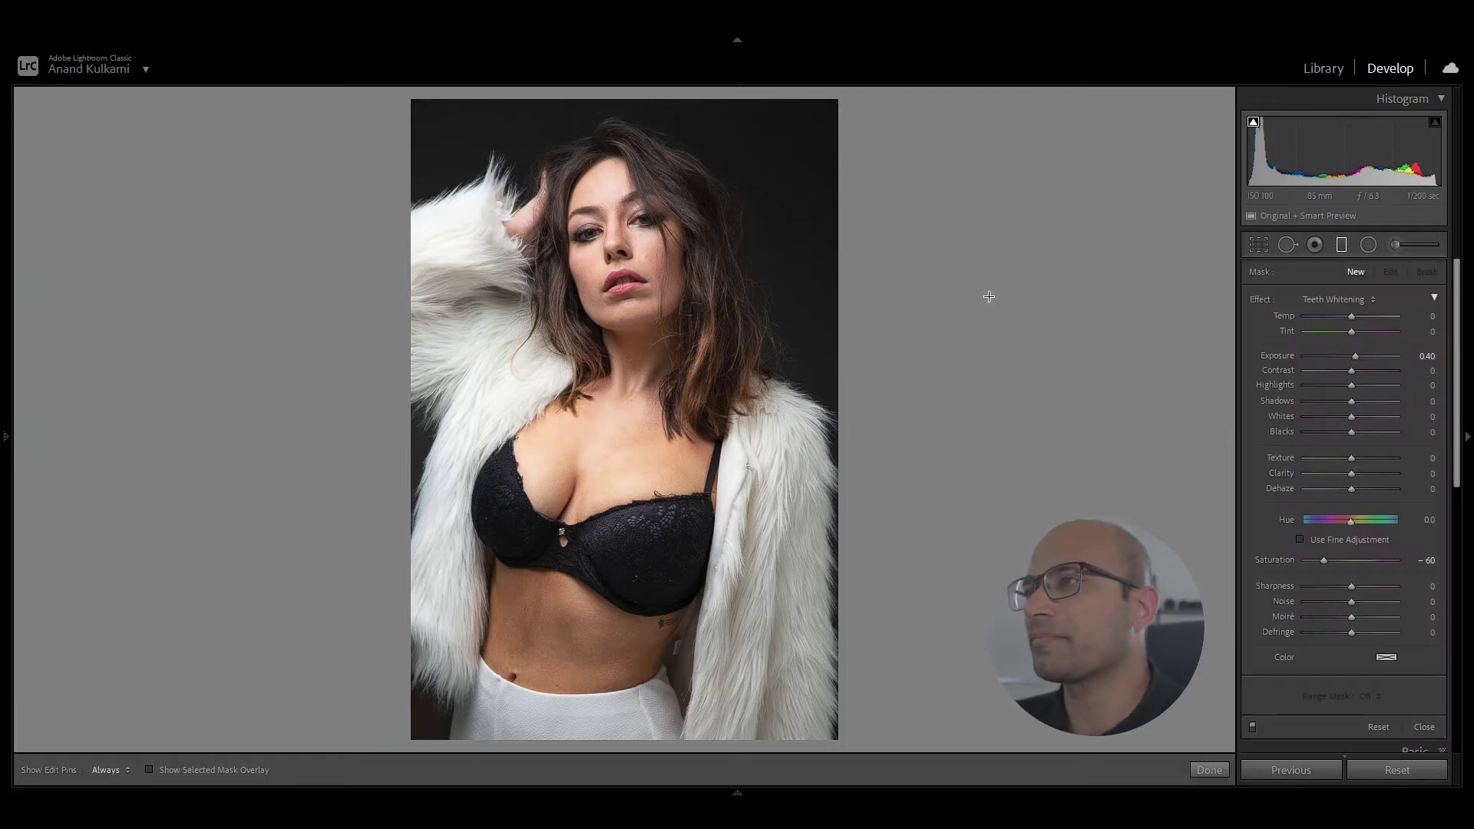
mouse_move(865, 371)
left_mouse_down()
mouse_move(905, 372)
mouse_move(878, 372)
mouse_move(893, 375)
left_mouse_up()
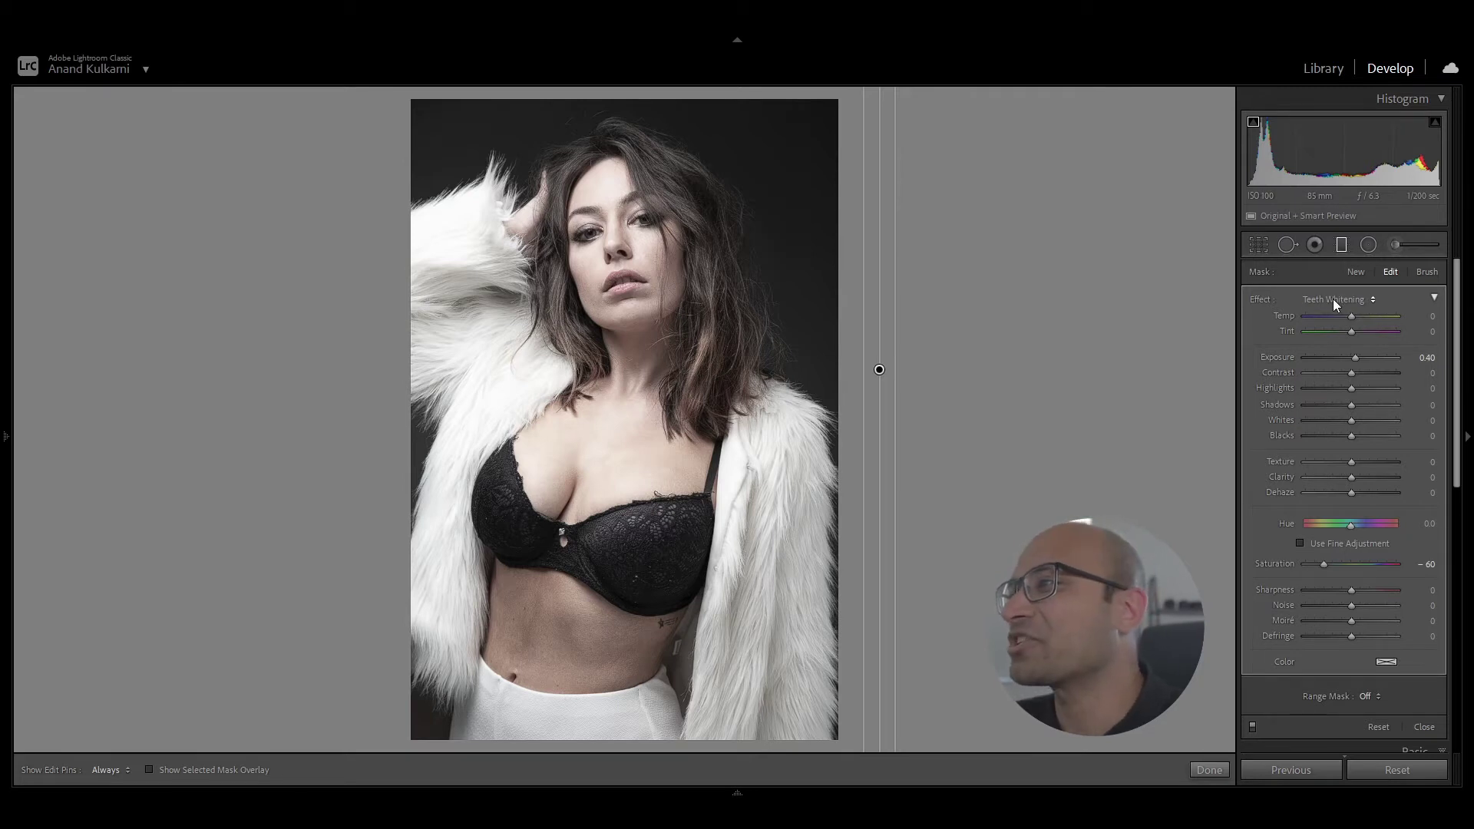
left_click(1333, 298)
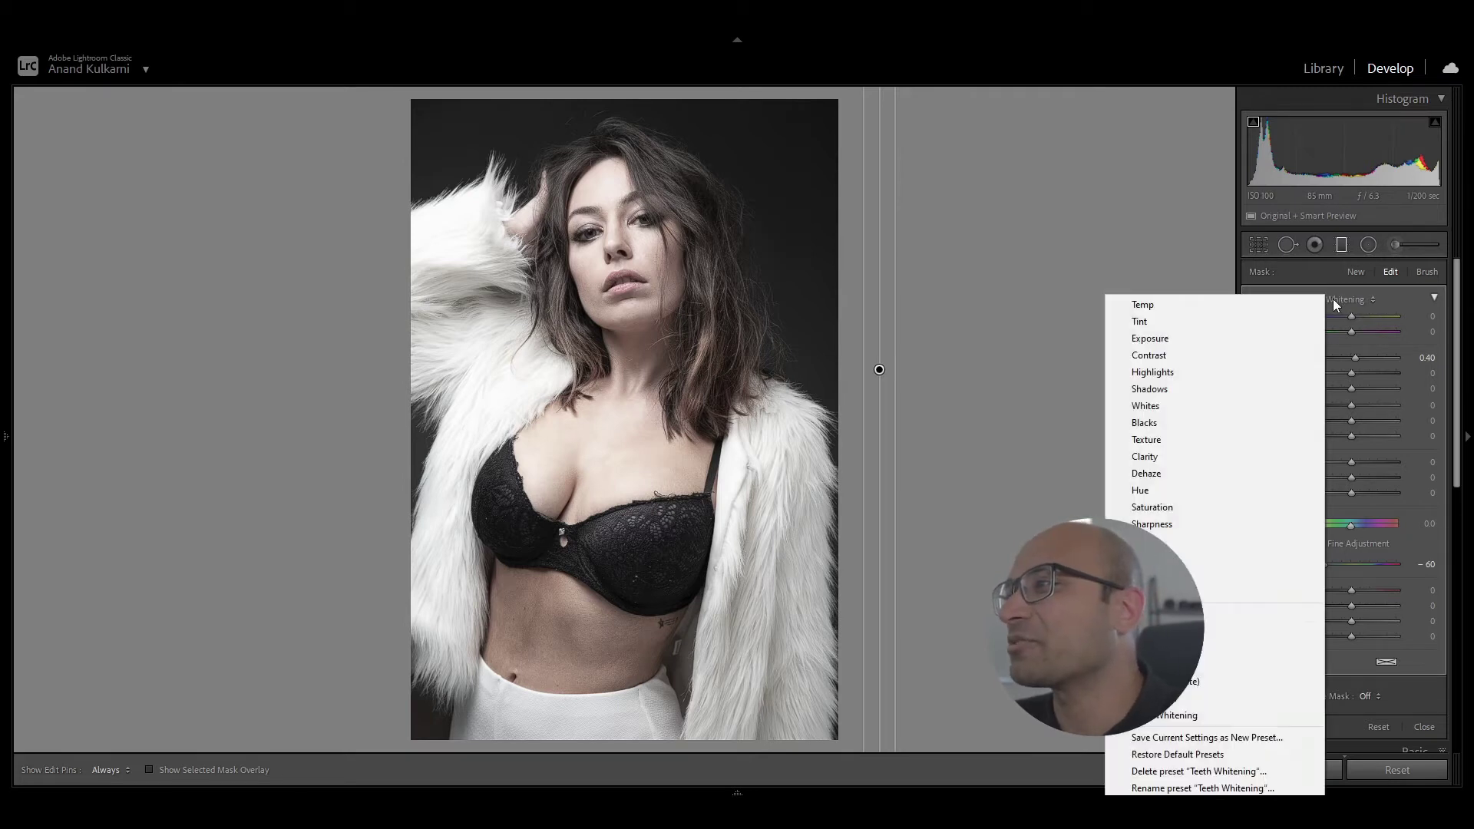
left_click(1197, 681)
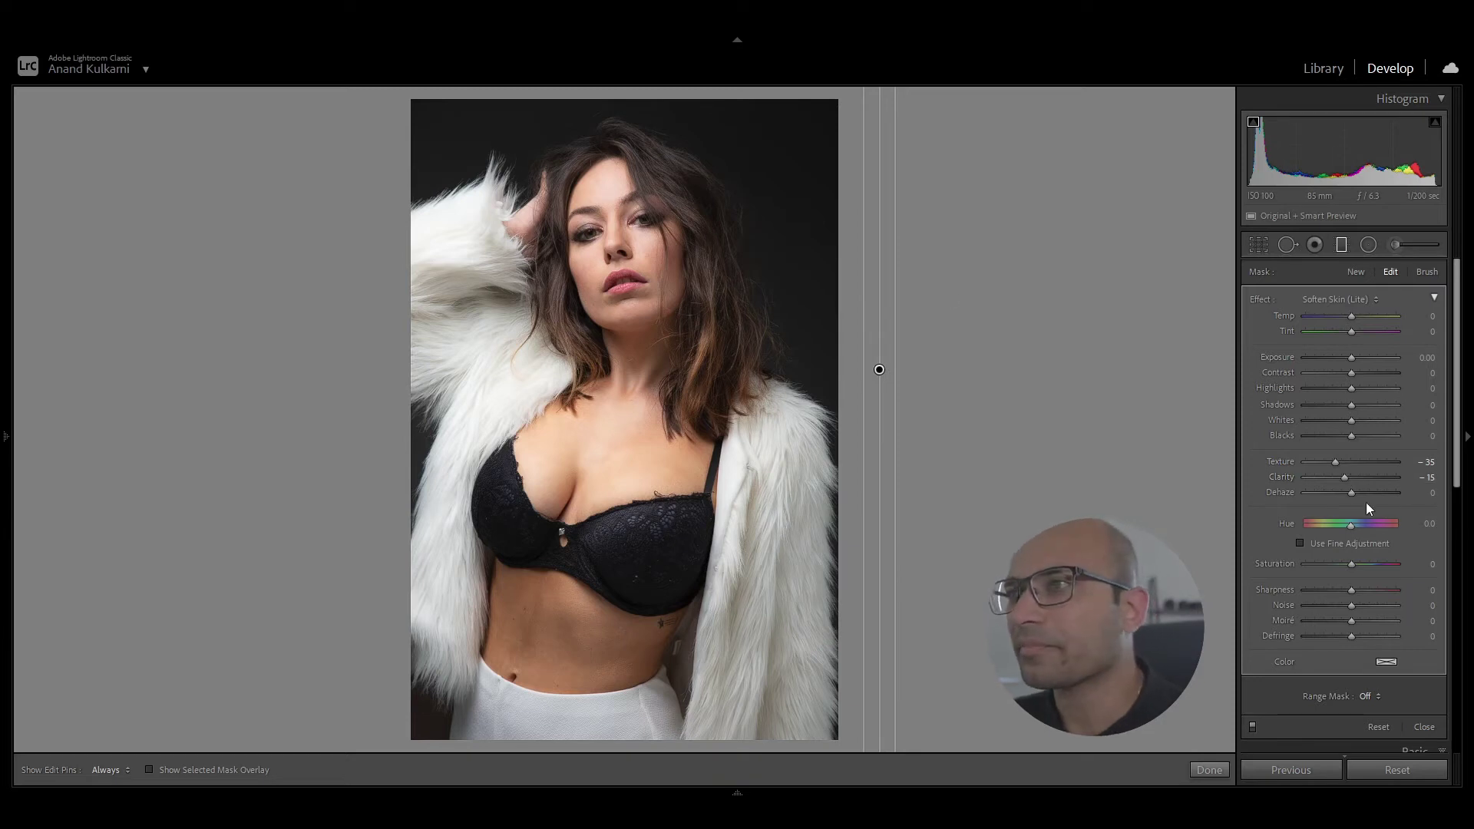
double_click(1283, 476)
left_click_drag(1334, 460, 1328, 461)
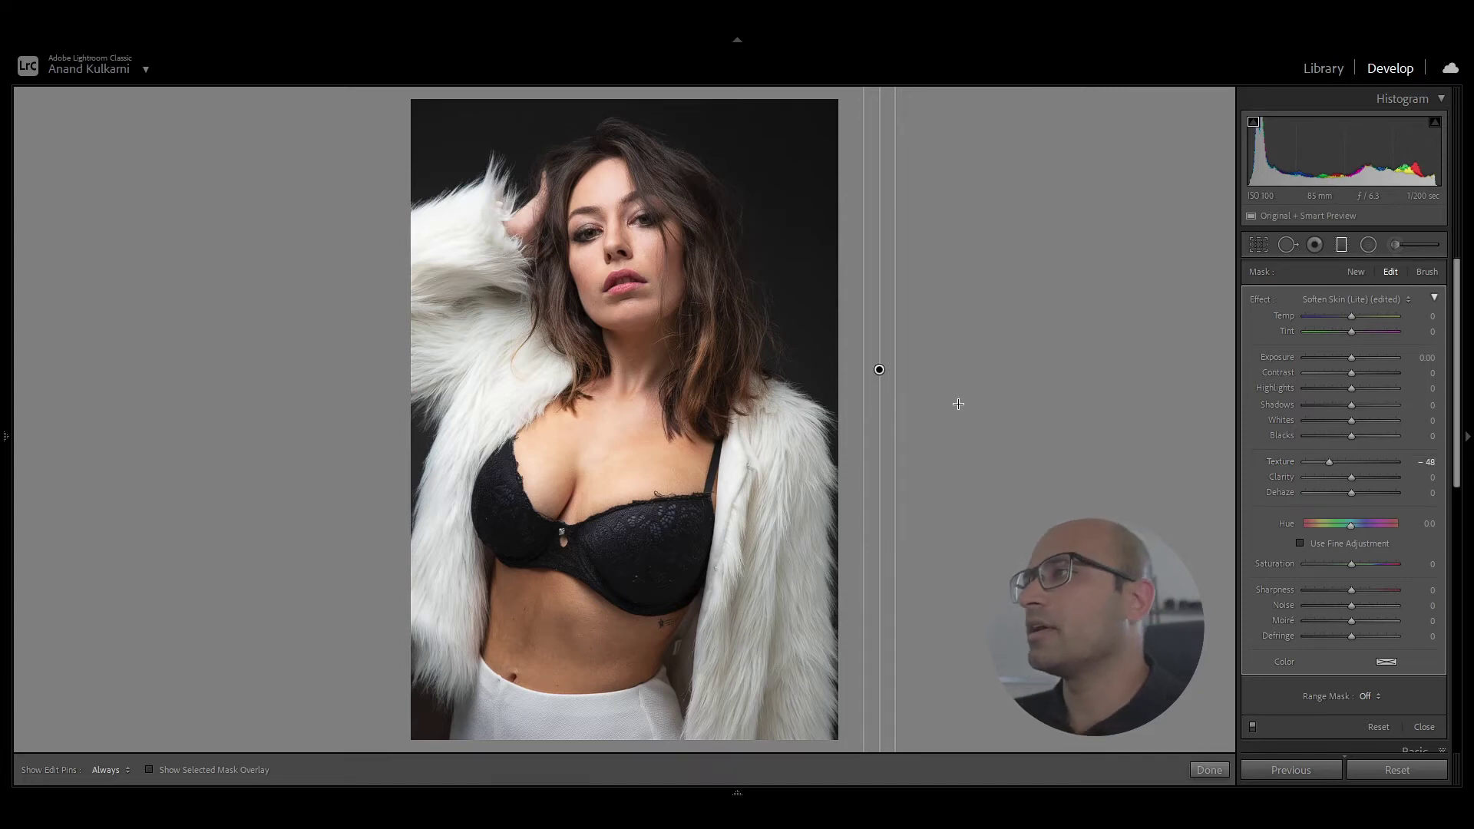
Step: Show the filter's mask overlay and restrict it with a Color range mask sampled from the upper chest skin
mouse_move(881, 368)
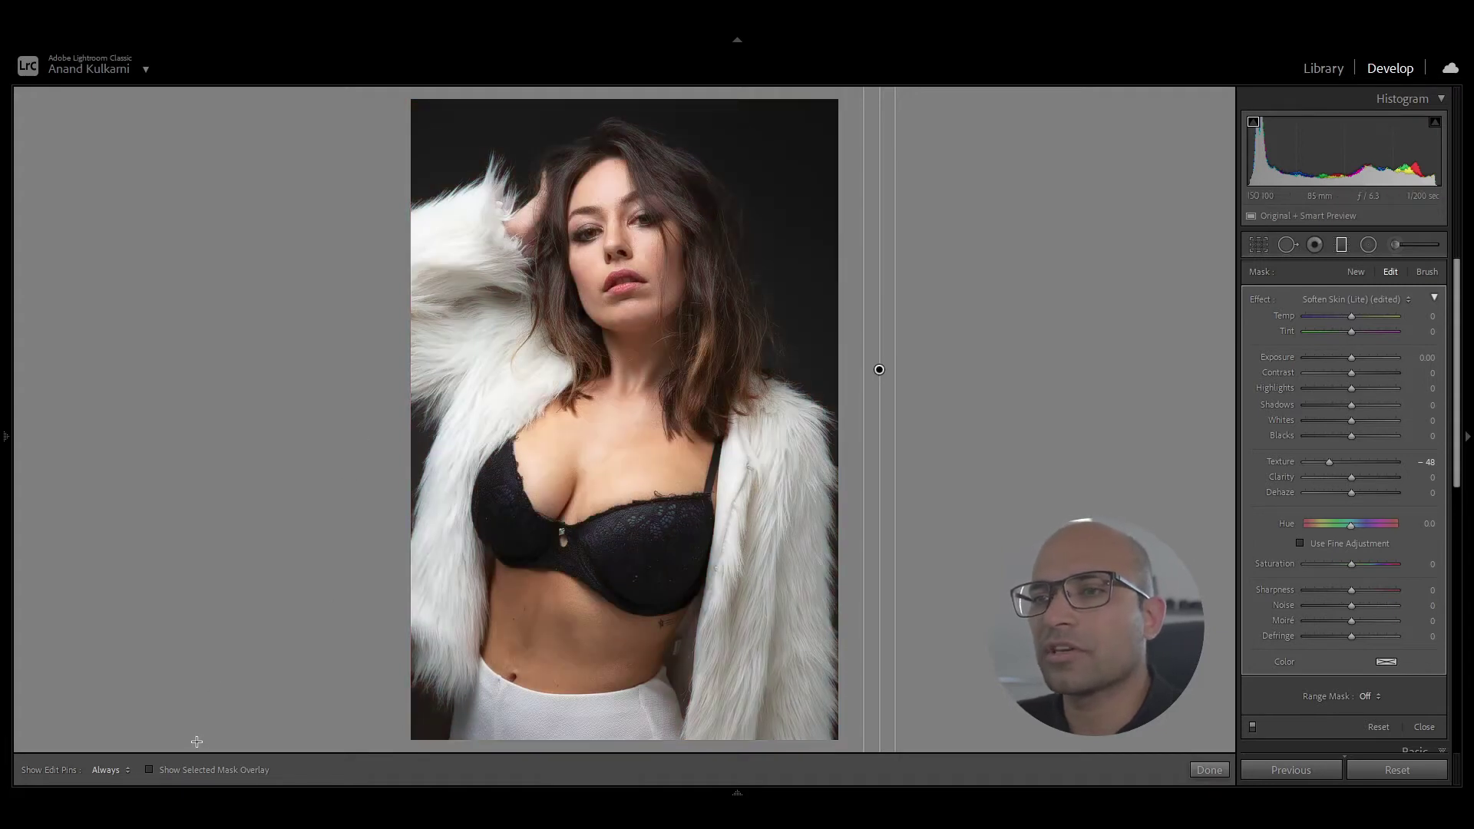
left_click(150, 769)
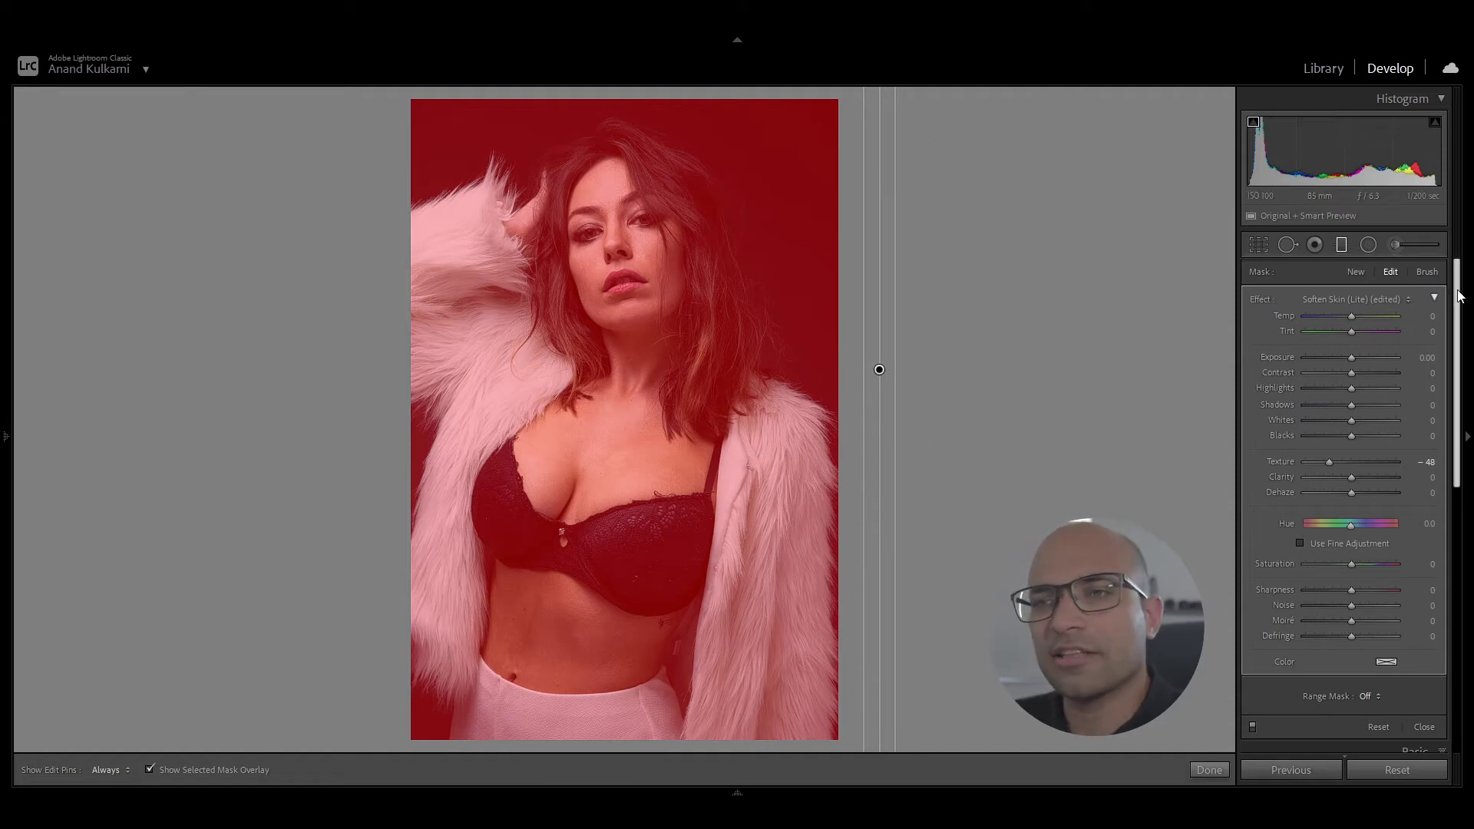
scroll(1341, 501, "down", 3)
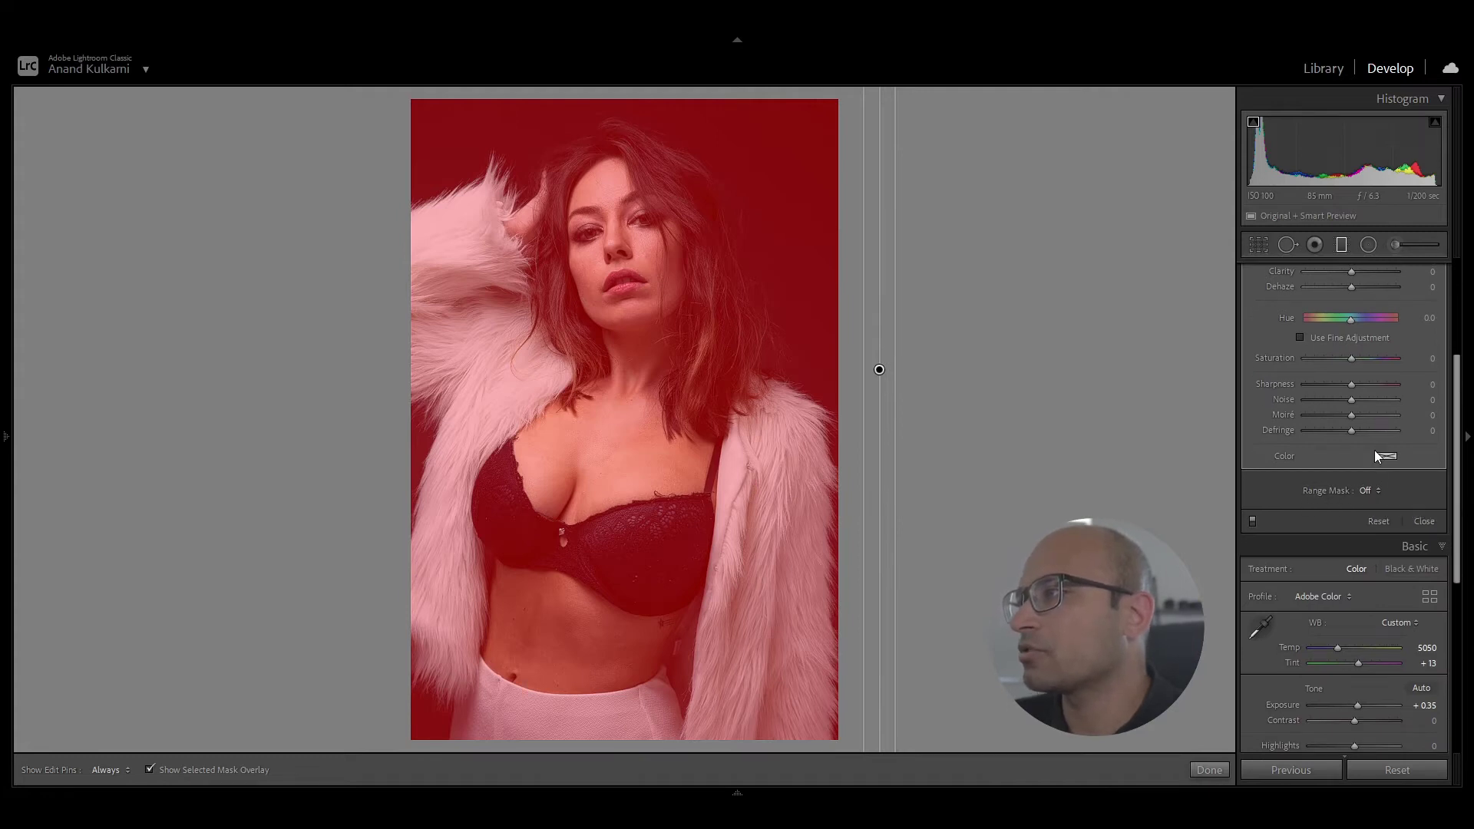
left_click(1369, 490)
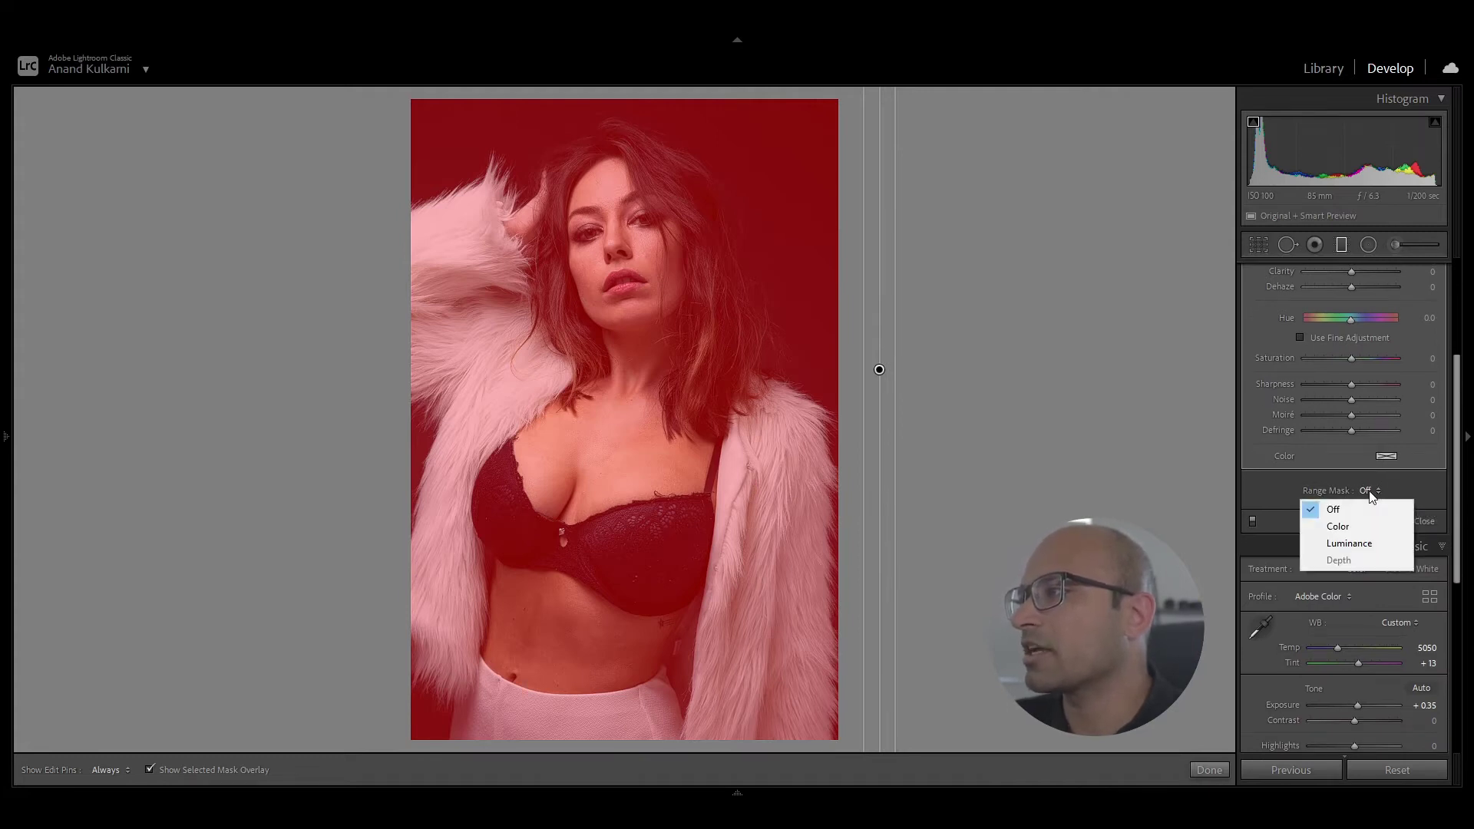
left_click(1353, 525)
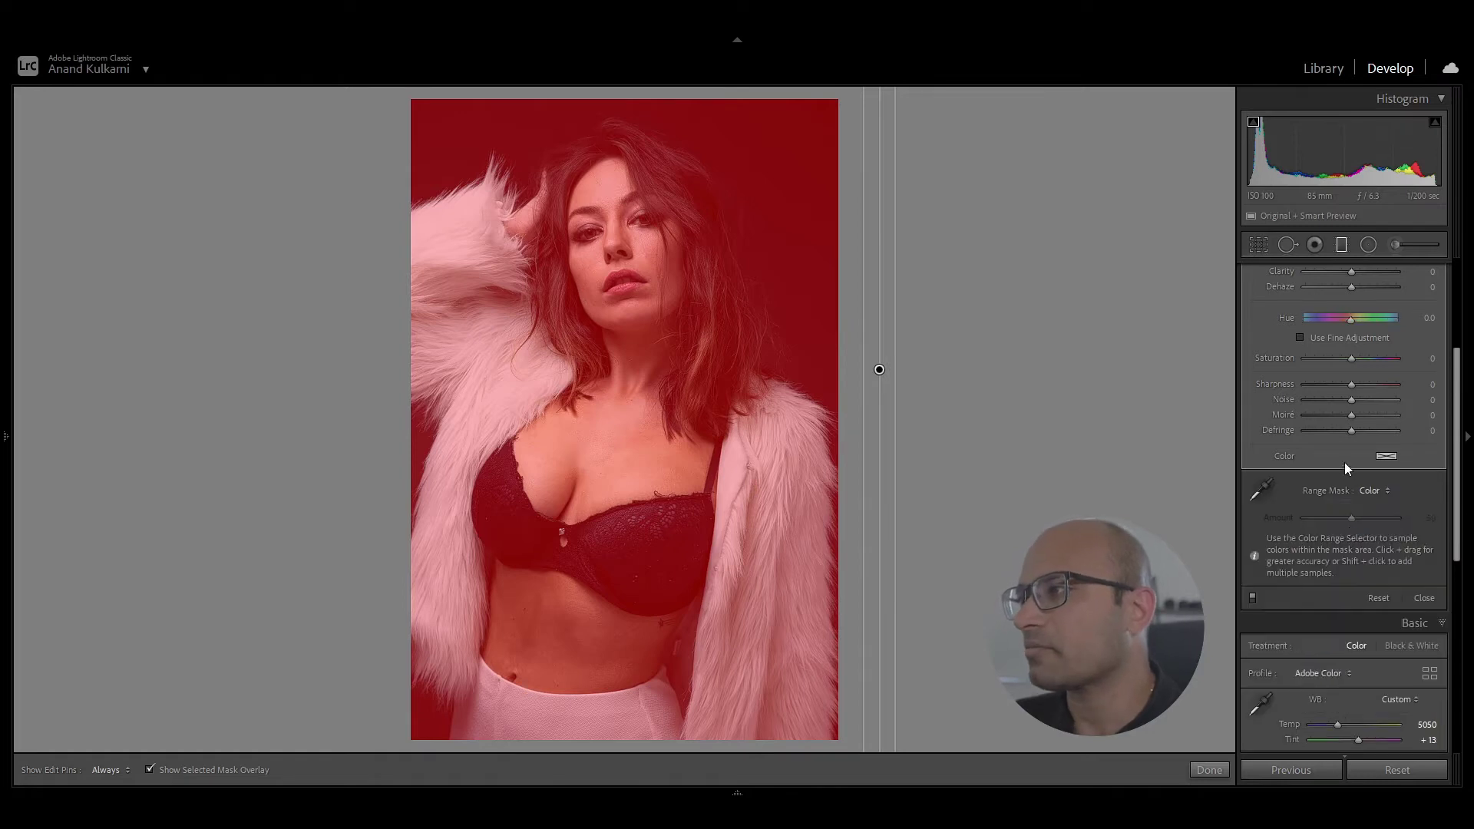
left_click(1263, 492)
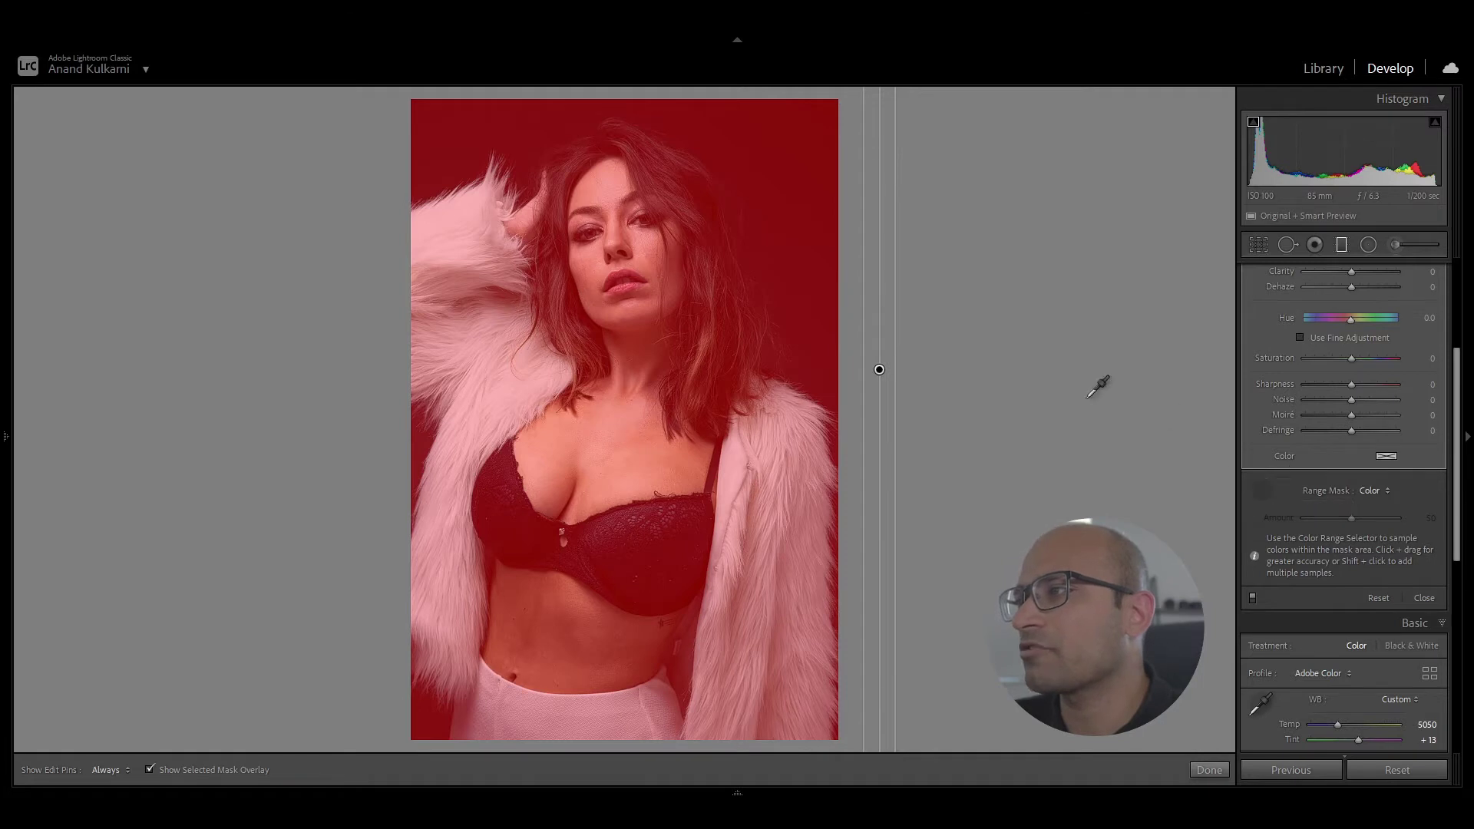
left_click(635, 423)
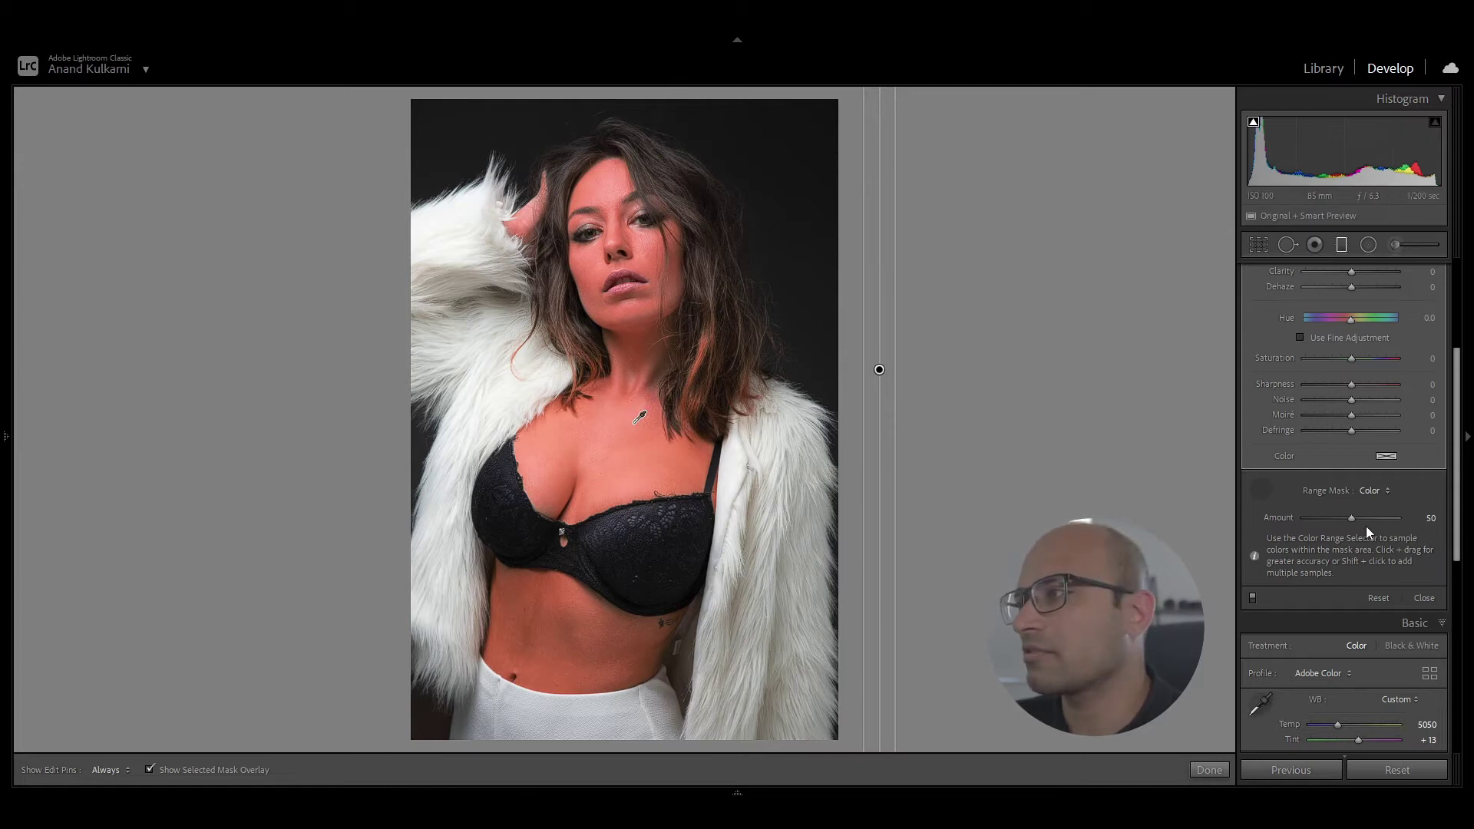
Step: Resample the range mask from a larger area of chest skin and set its amount to 42
mouse_move(1351, 518)
left_mouse_down()
mouse_move(1386, 519)
mouse_move(1337, 516)
mouse_move(1393, 517)
mouse_move(1350, 517)
left_mouse_up()
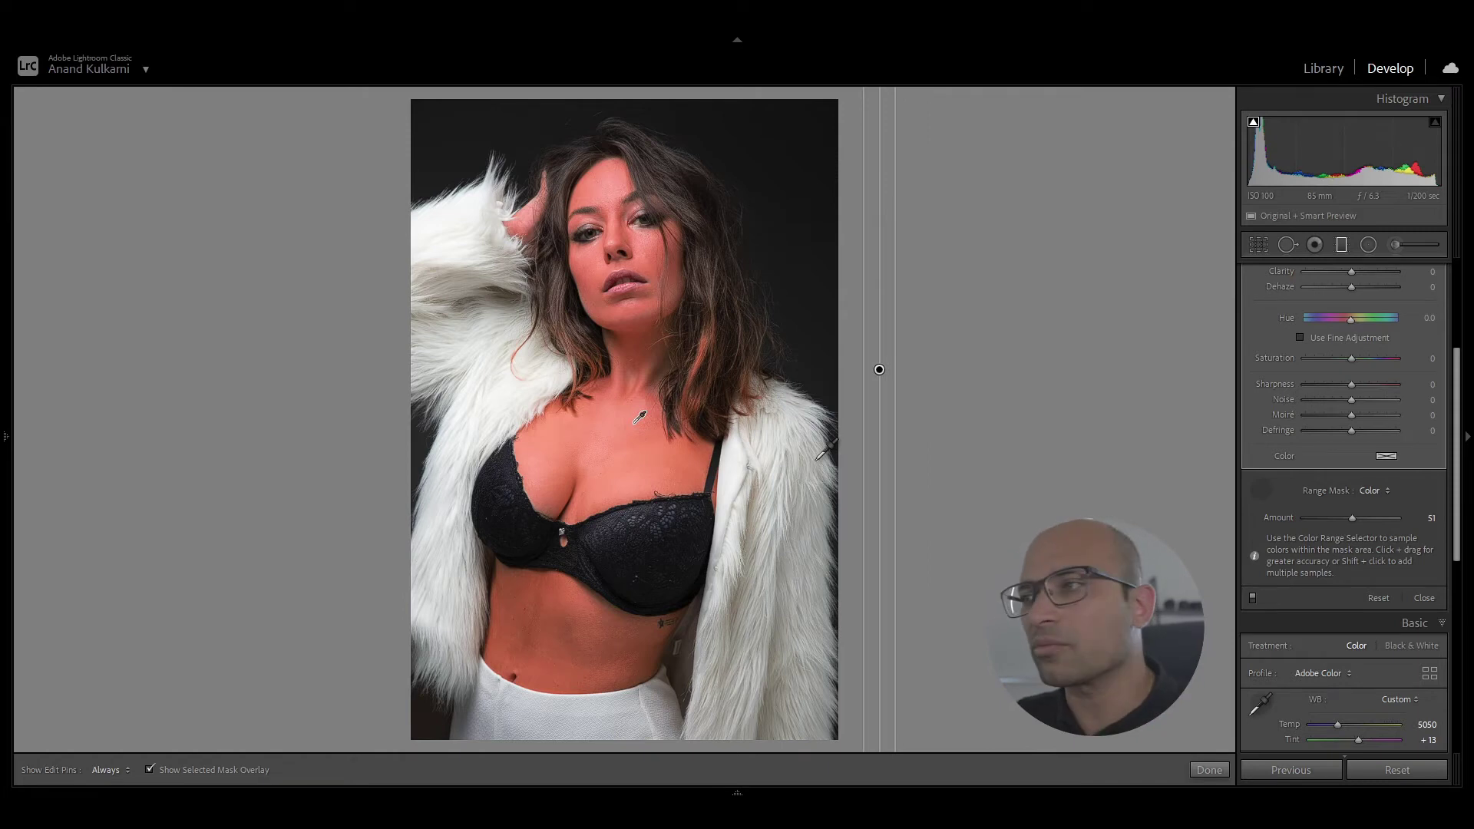
double_click(1278, 518)
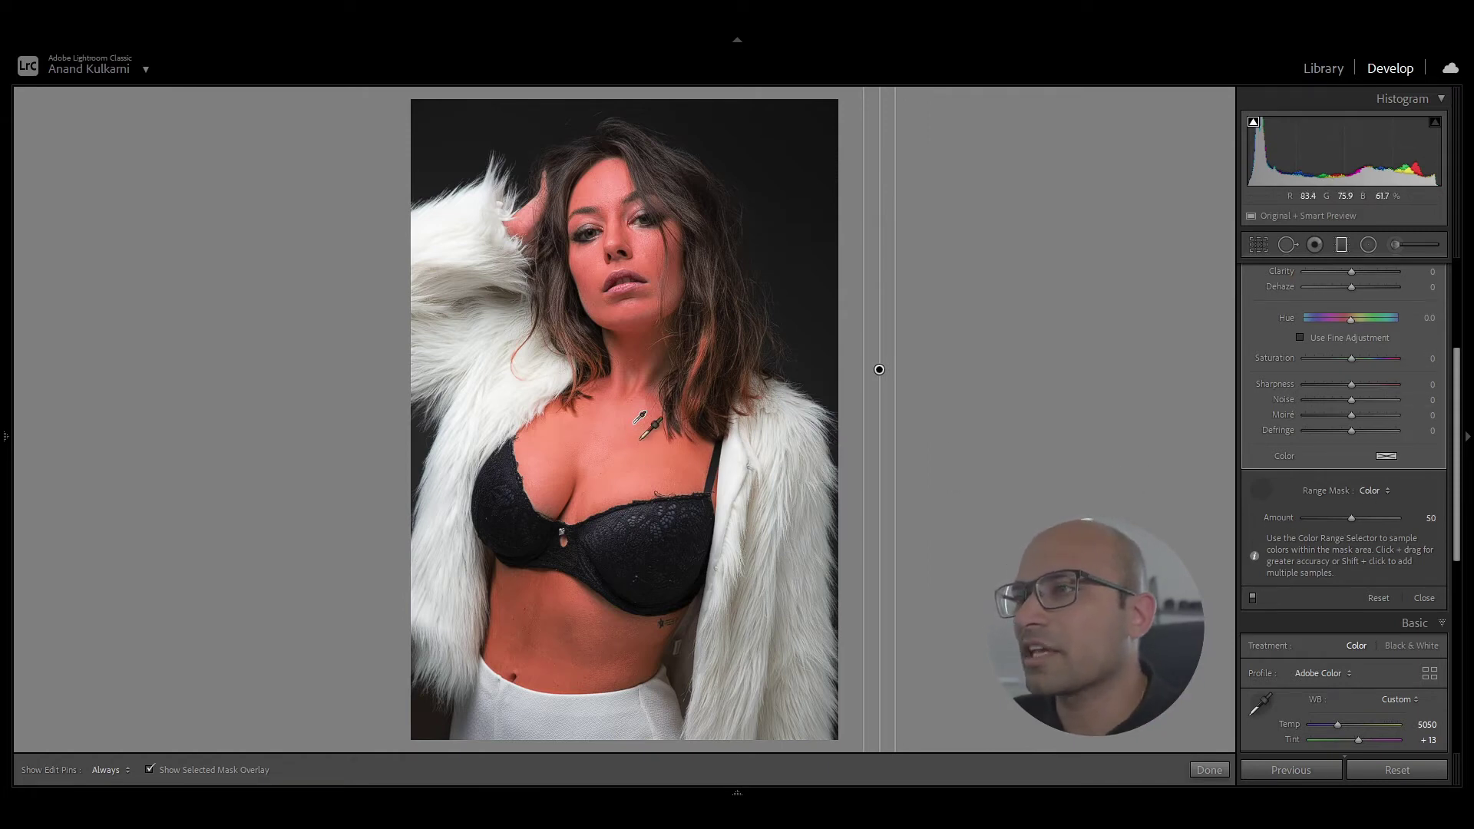
left_click_drag(543, 442, 666, 482)
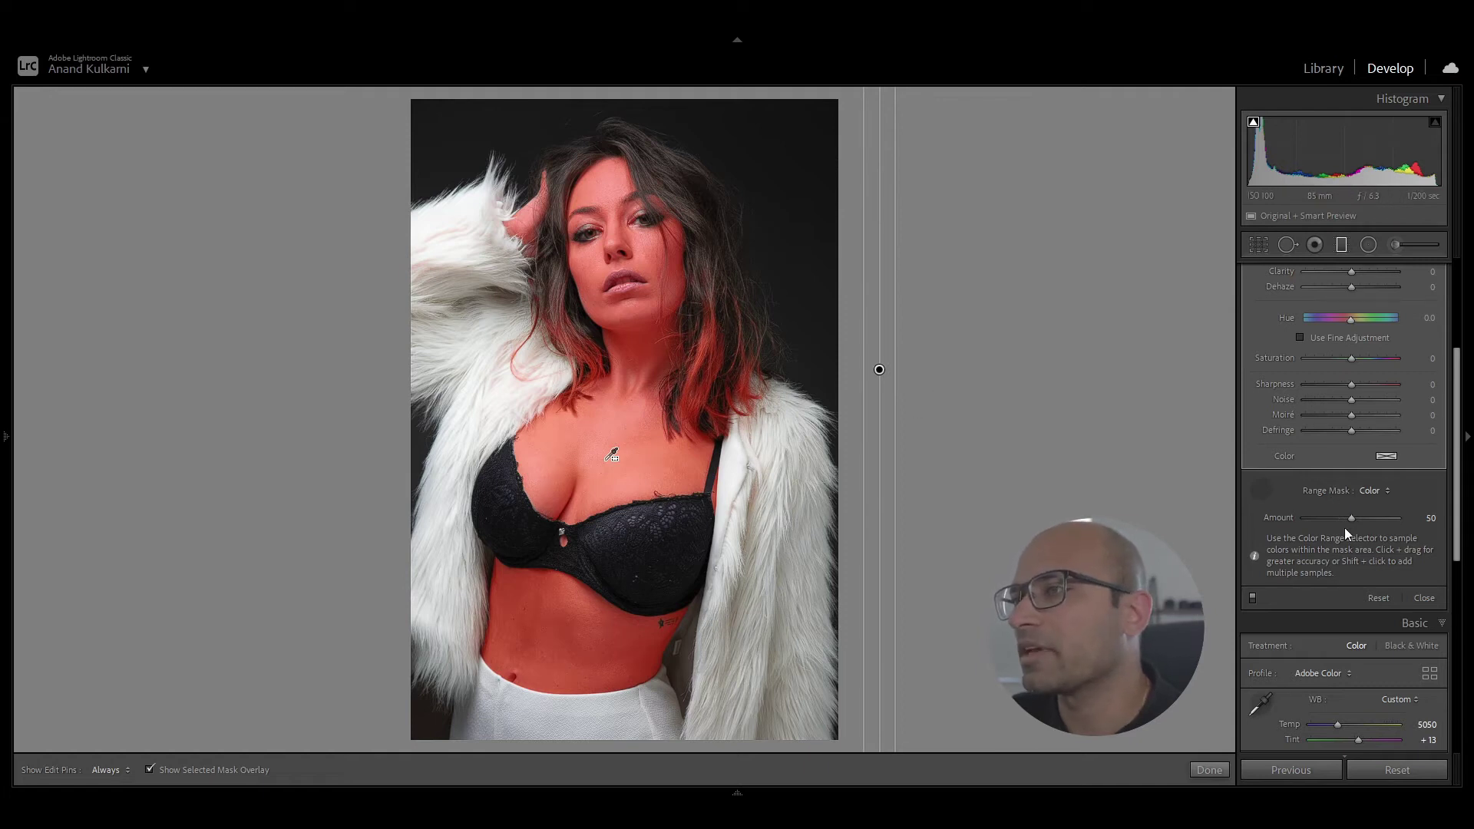
mouse_move(1351, 519)
left_mouse_down()
mouse_move(1328, 522)
mouse_move(1345, 525)
left_mouse_up()
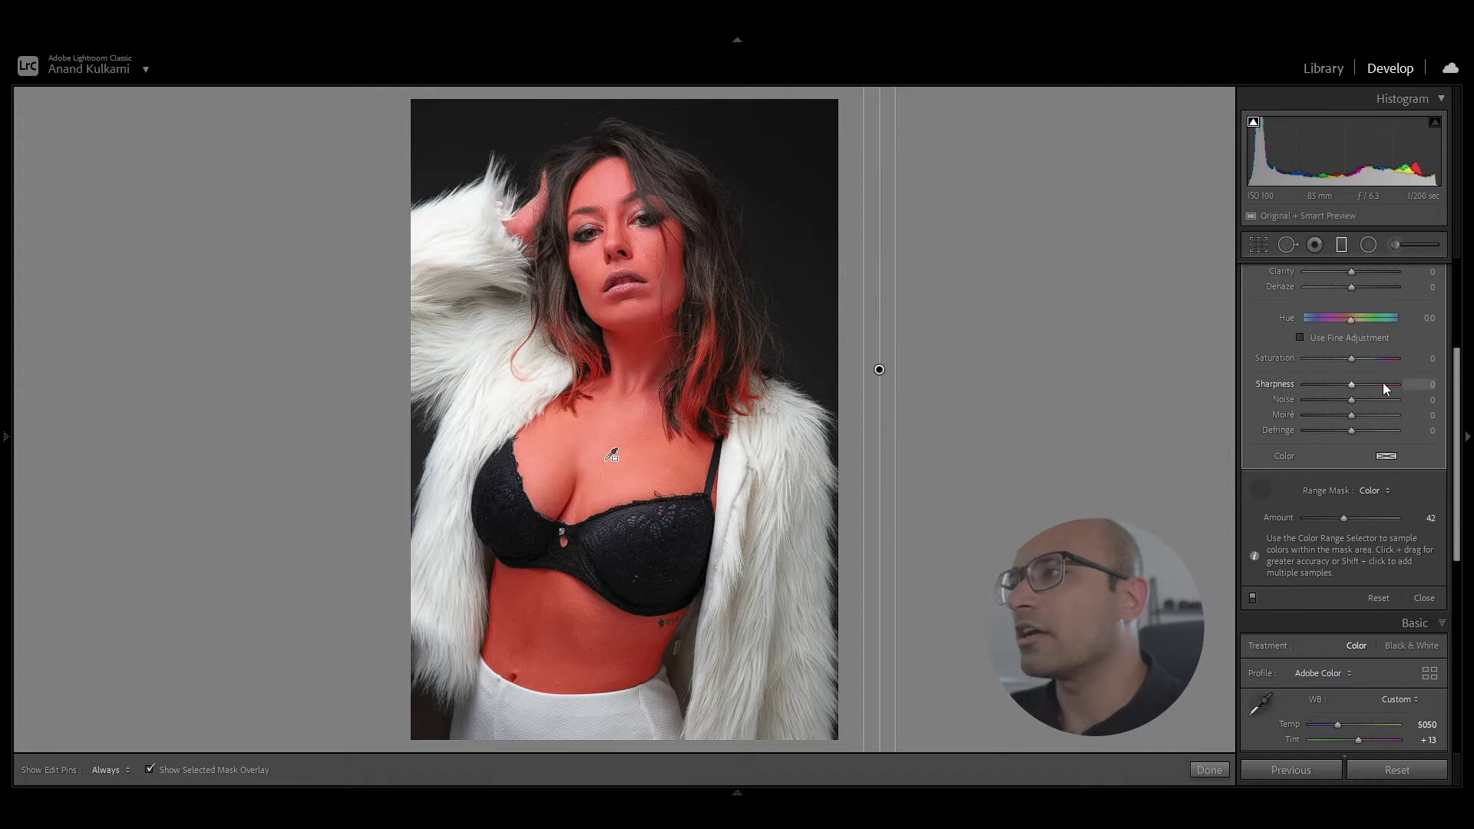
scroll(1382, 383, "up", 5)
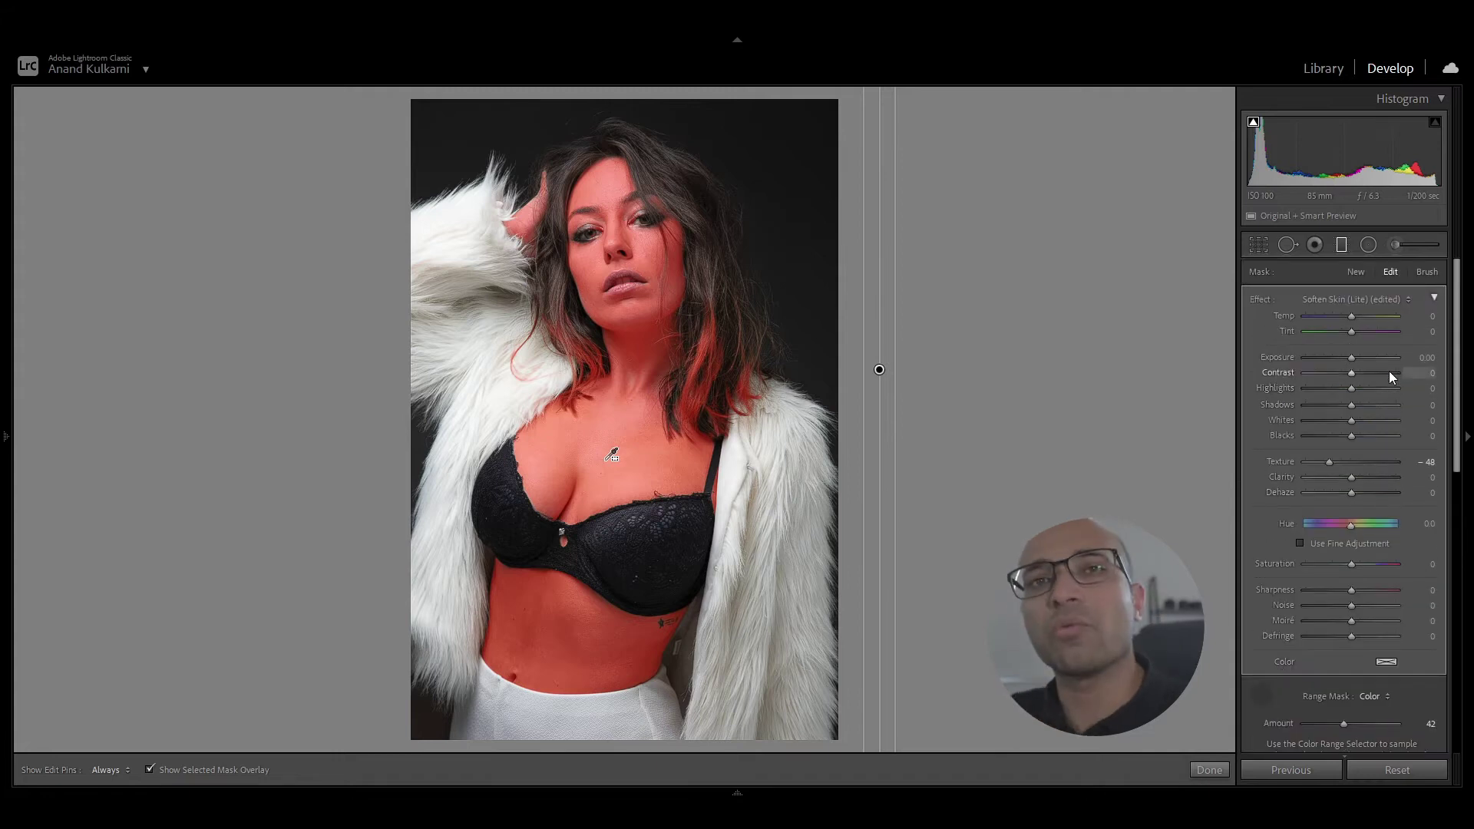
scroll(1307, 554, "down", 5)
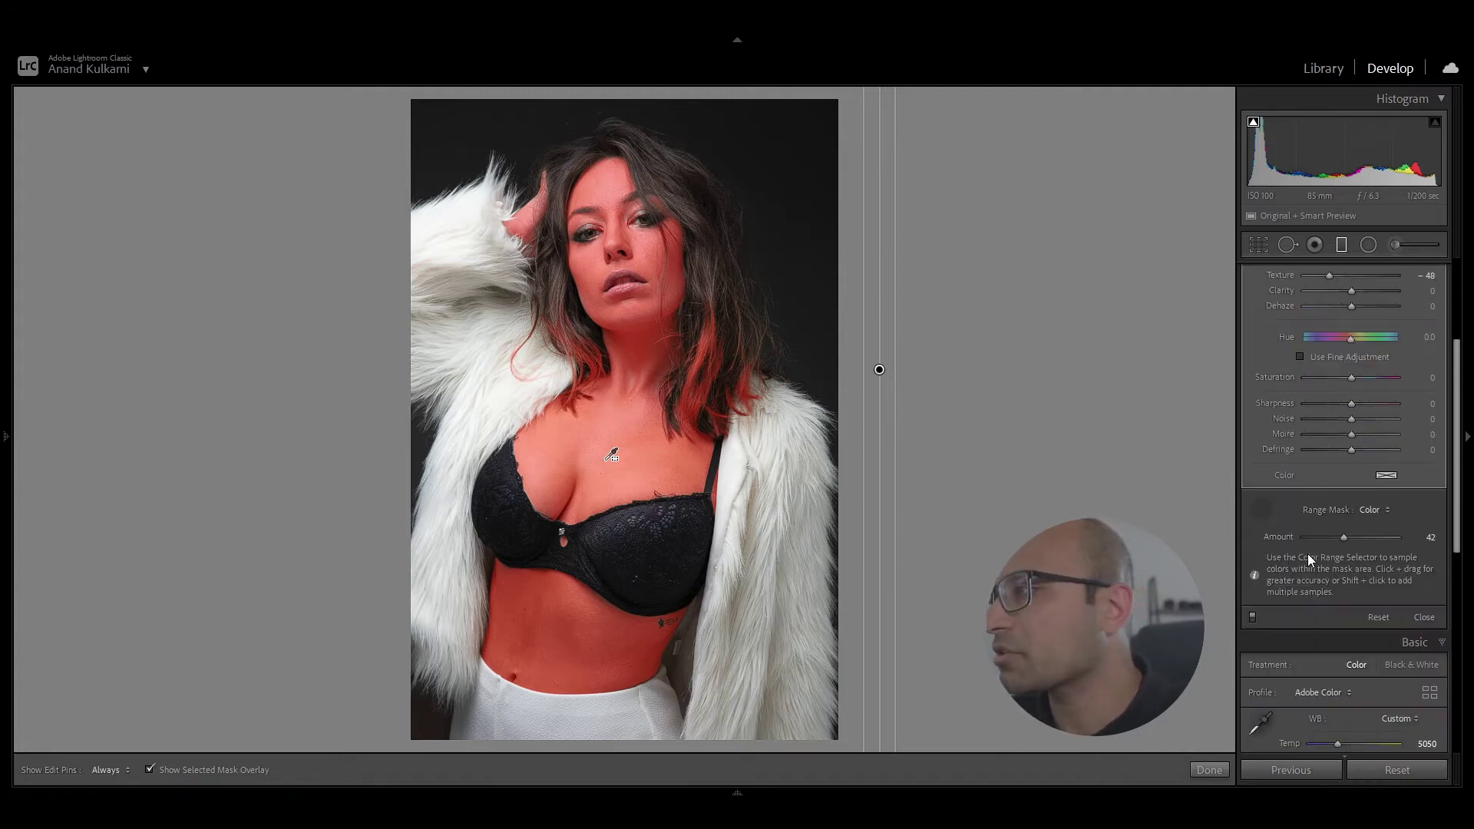
left_click(1261, 509)
Step: Switch the graduated filter's mask to brush editing and set the brush to Erase for work on the face
left_click_drag(1458, 384, 1457, 303)
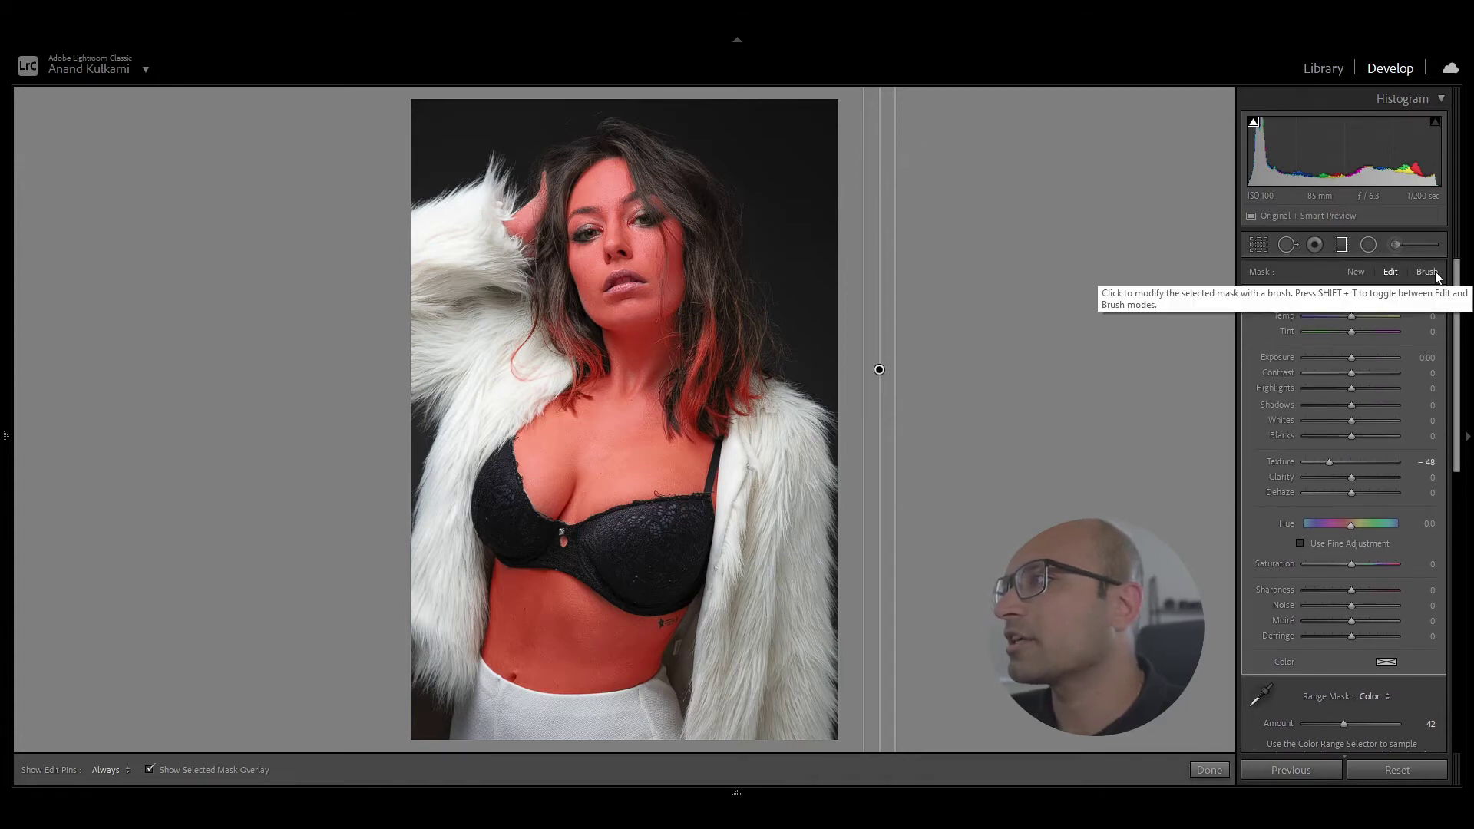
left_click(1429, 271)
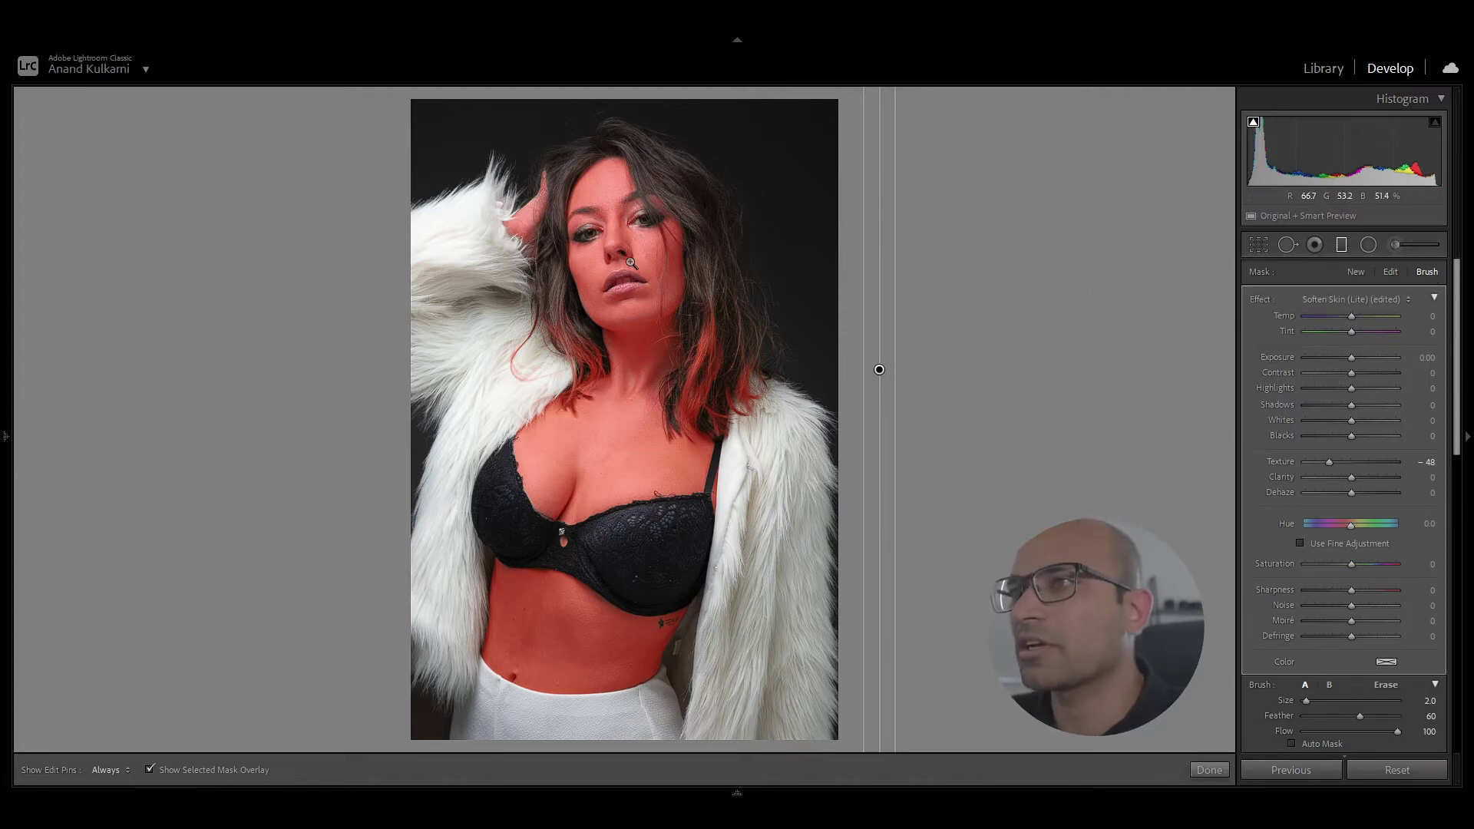
left_click(620, 249)
left_click_drag(619, 255, 651, 364)
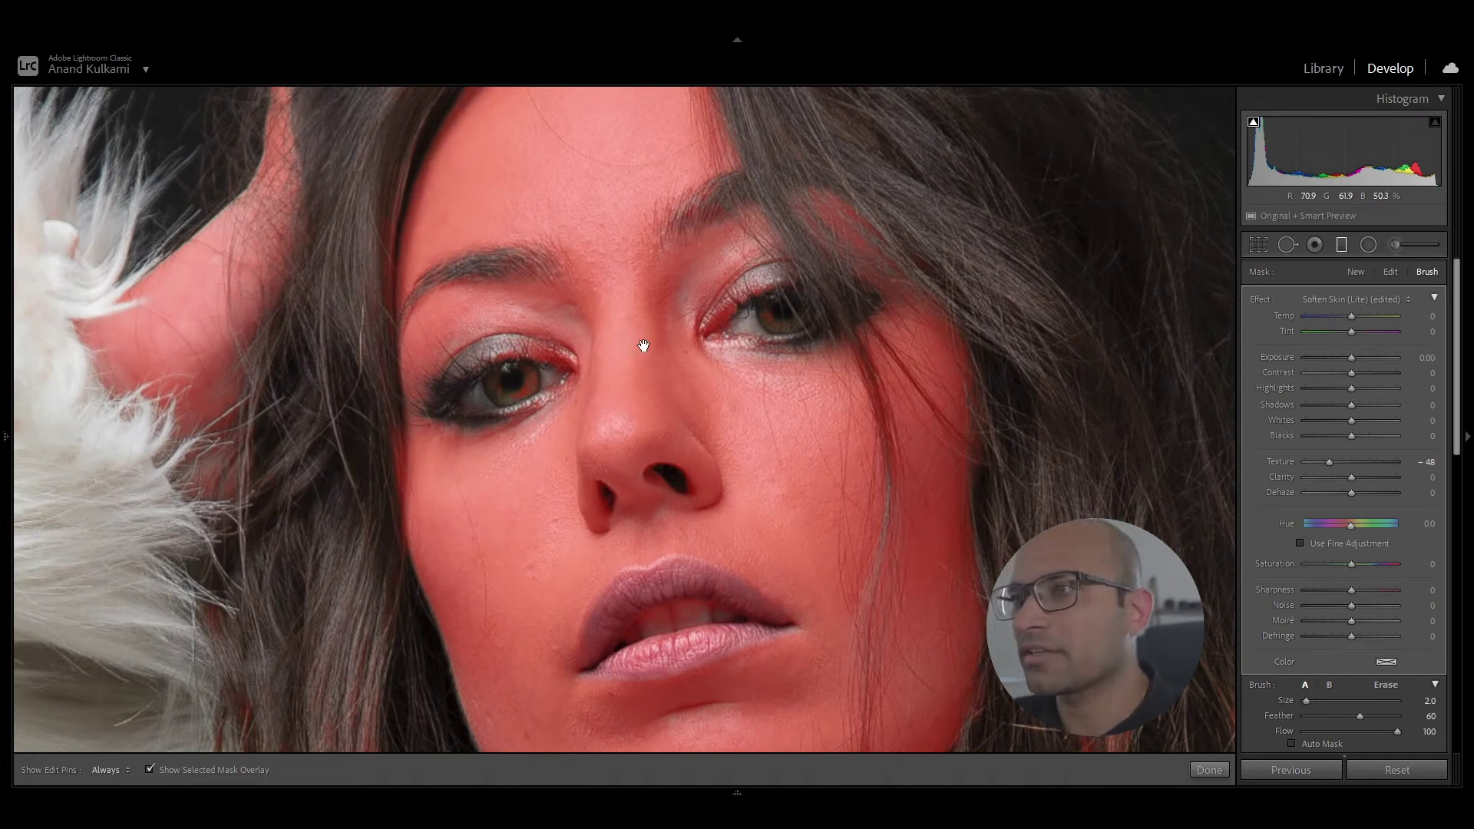
mouse_move(635, 368)
left_mouse_down()
mouse_move(645, 379)
mouse_move(690, 352)
mouse_move(625, 328)
left_mouse_up()
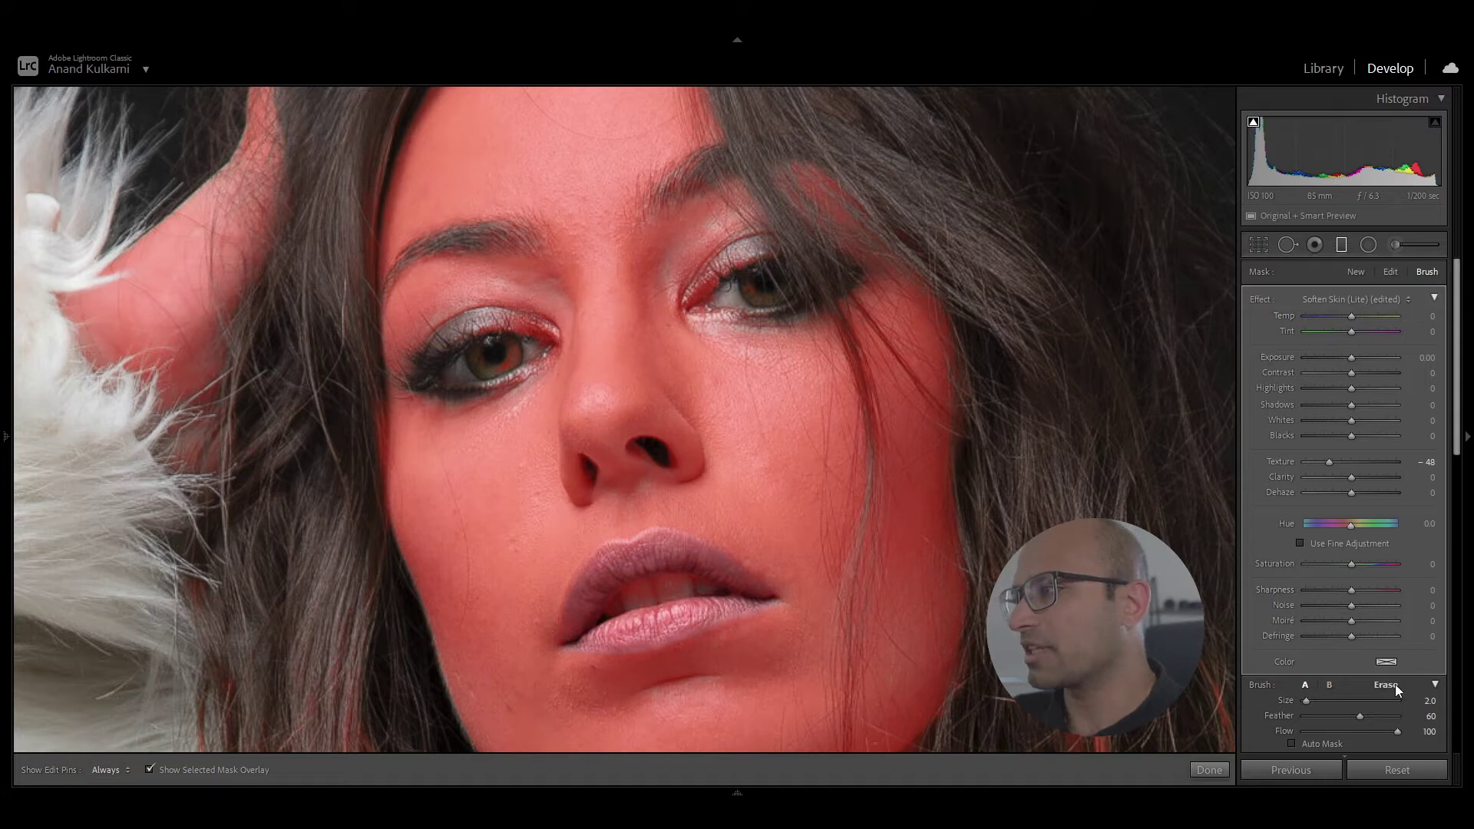
scroll(1408, 596, "down", 5)
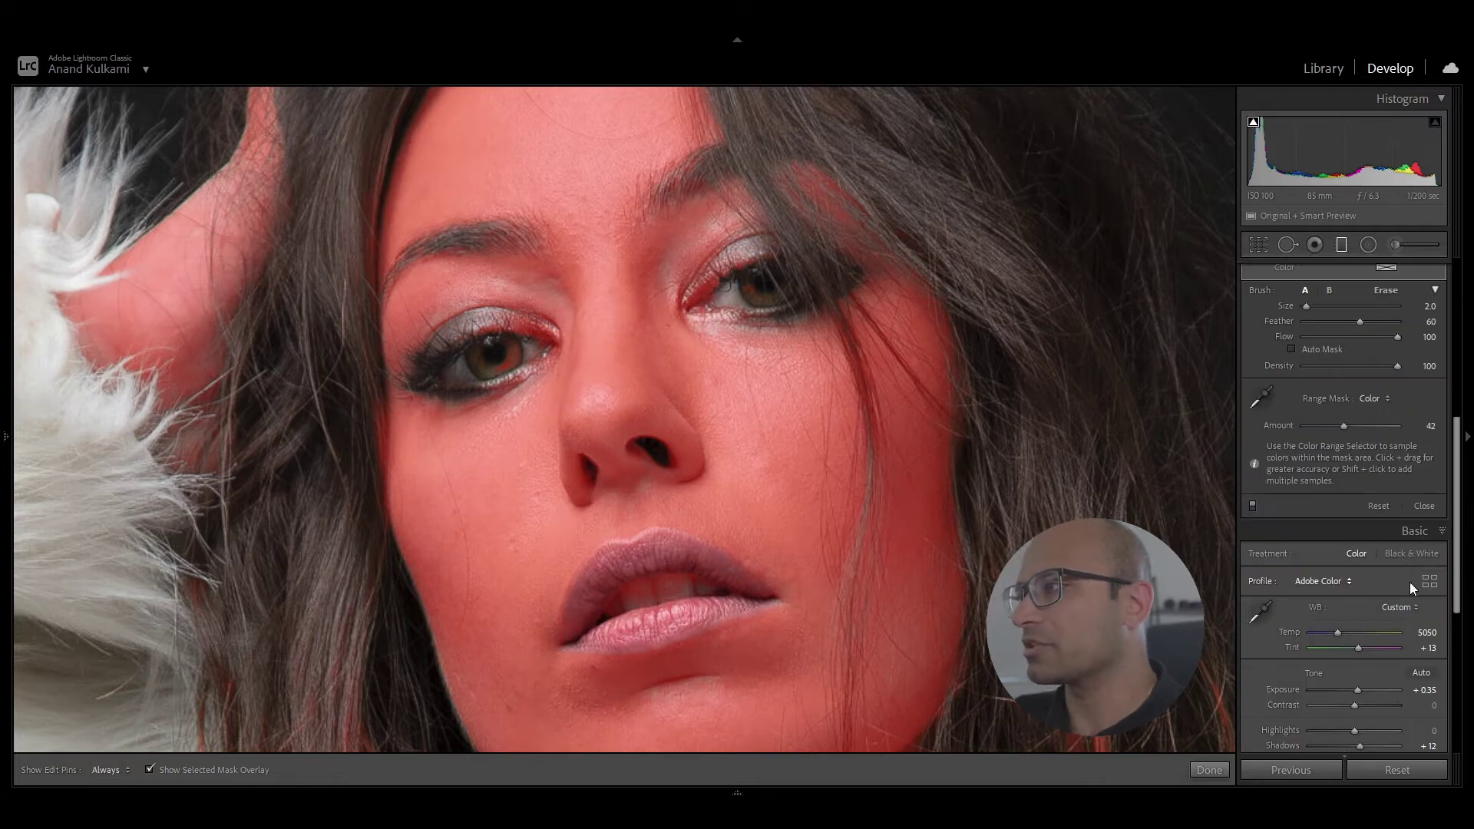
scroll(1391, 398, "up", 3)
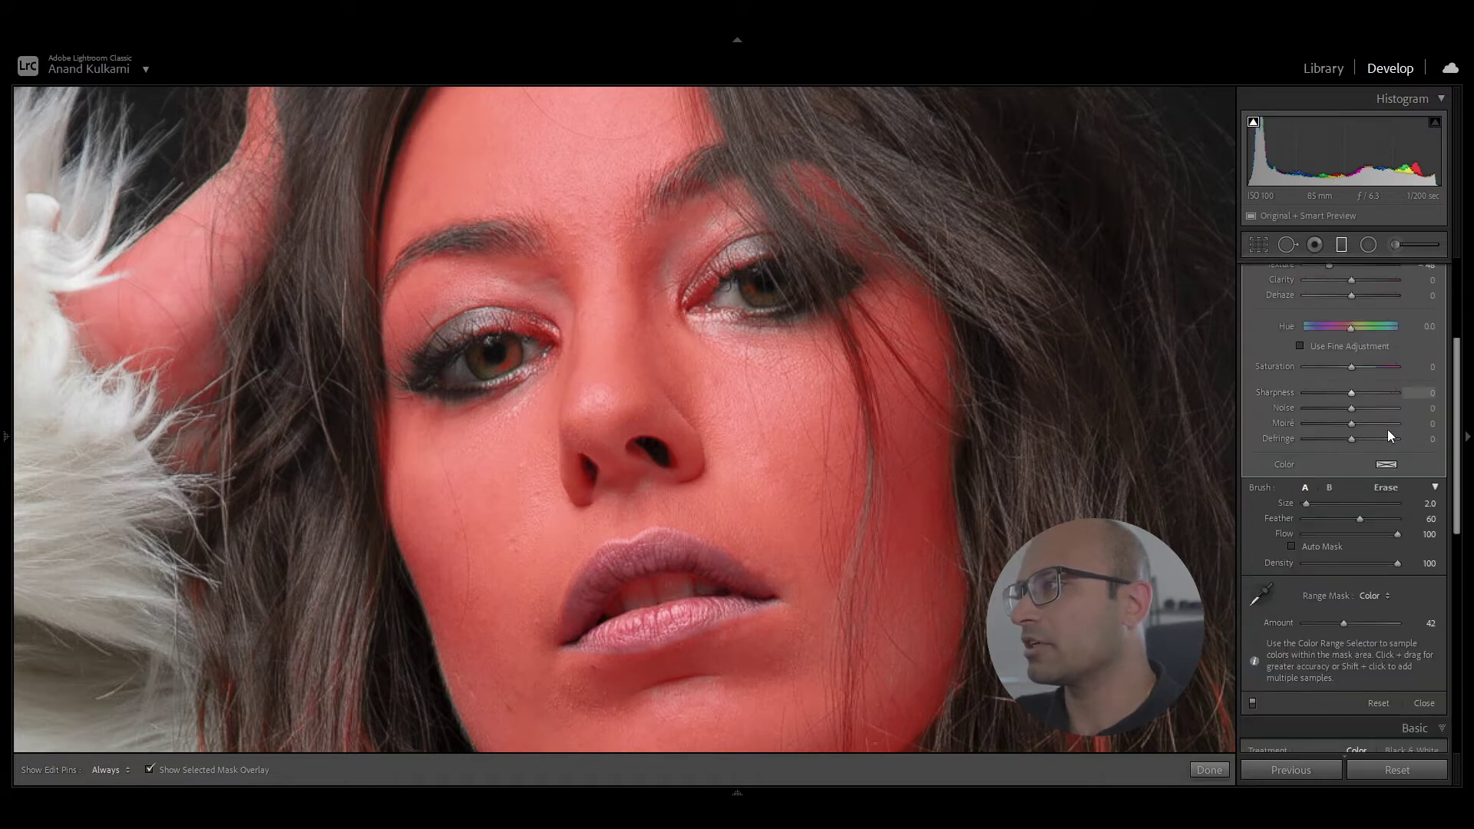
left_click(1385, 488)
scroll(652, 285, "up", 6)
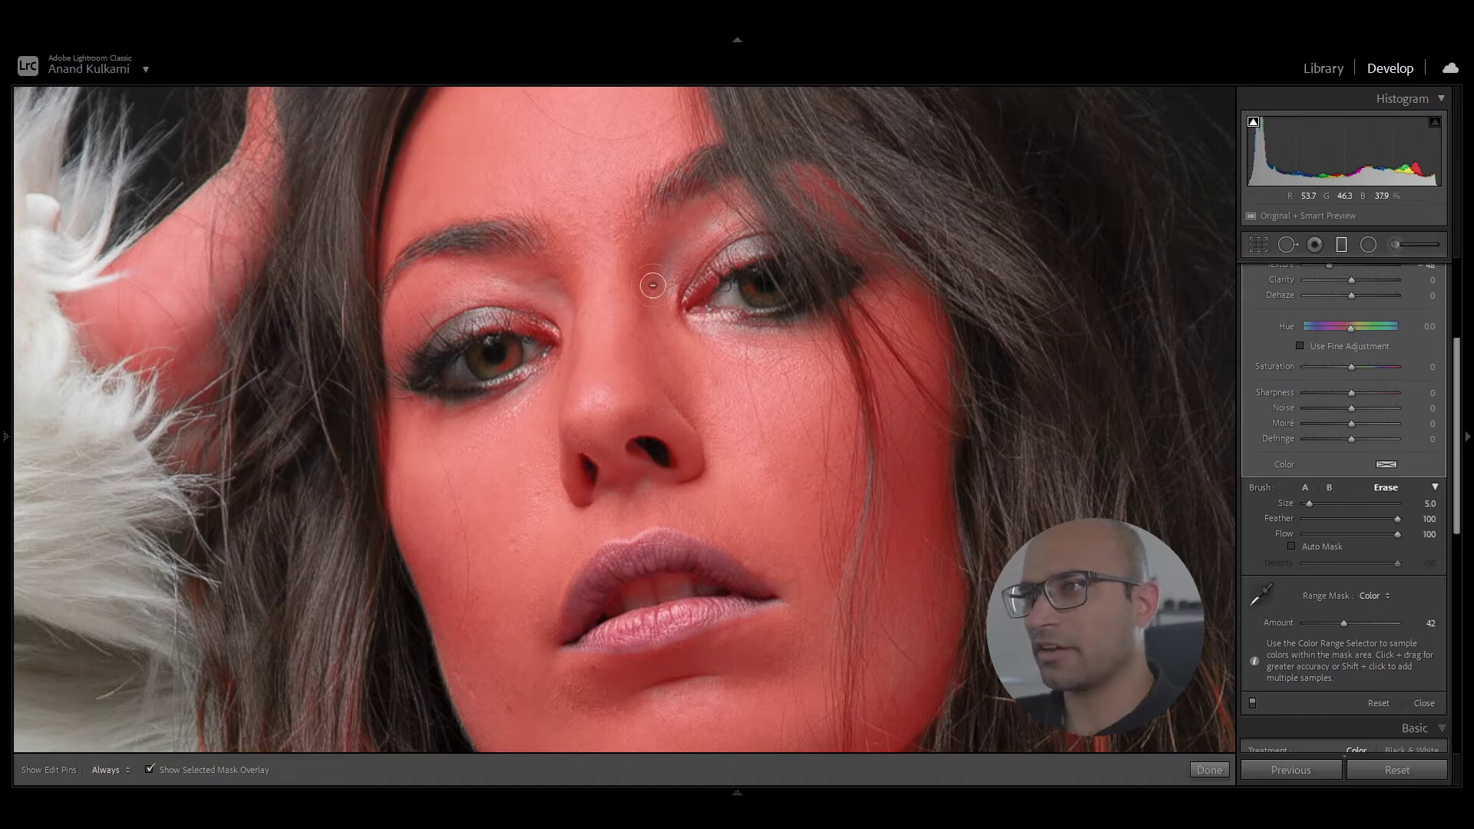
Step: Erase the softening mask from both eyes using the erase brush reduced to size 3
scroll(652, 285, "up", 2)
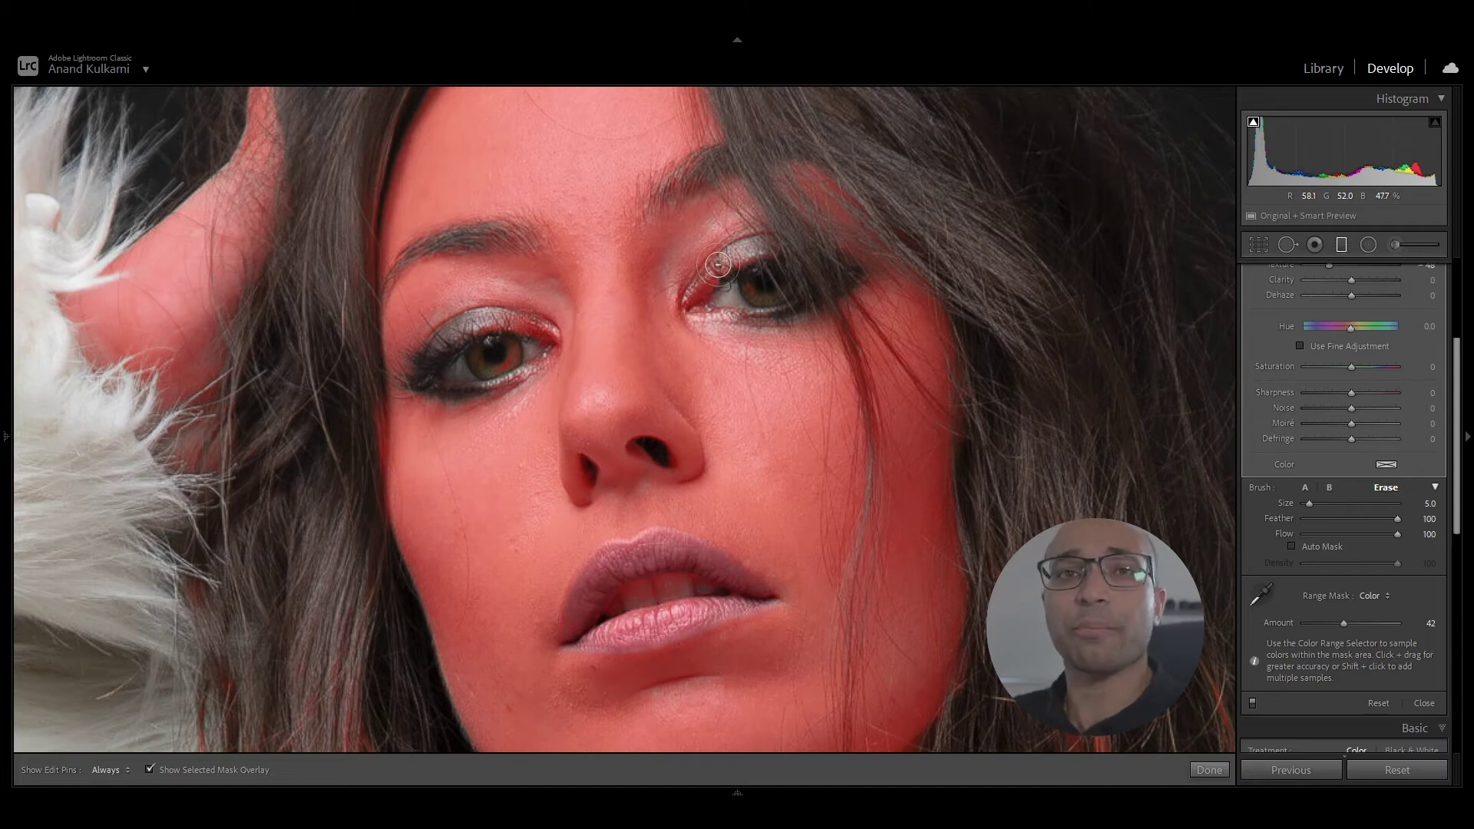
key("bracketleft")
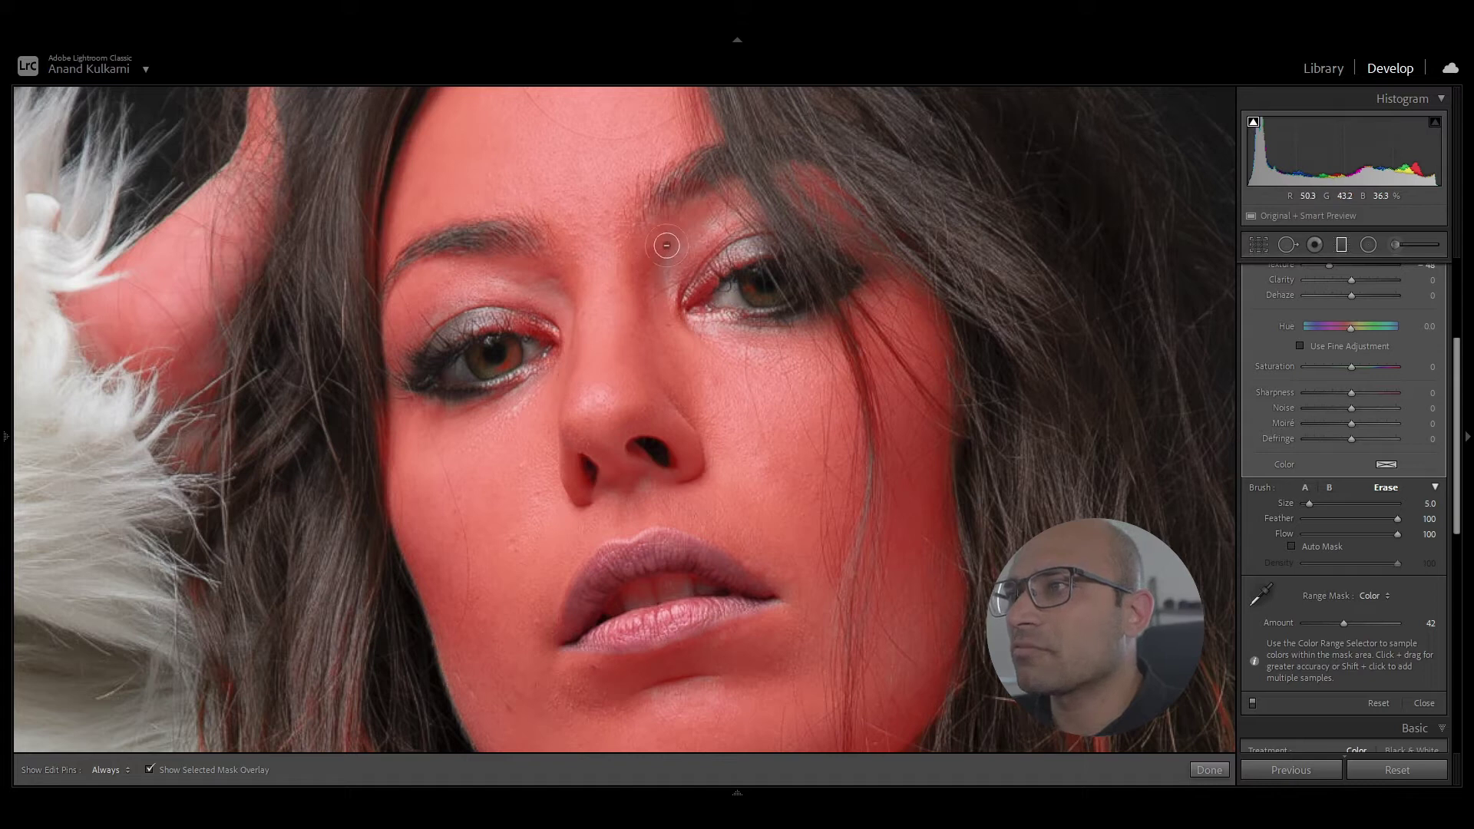
key("bracketright")
key("bracketleft")
key("bracketleft")
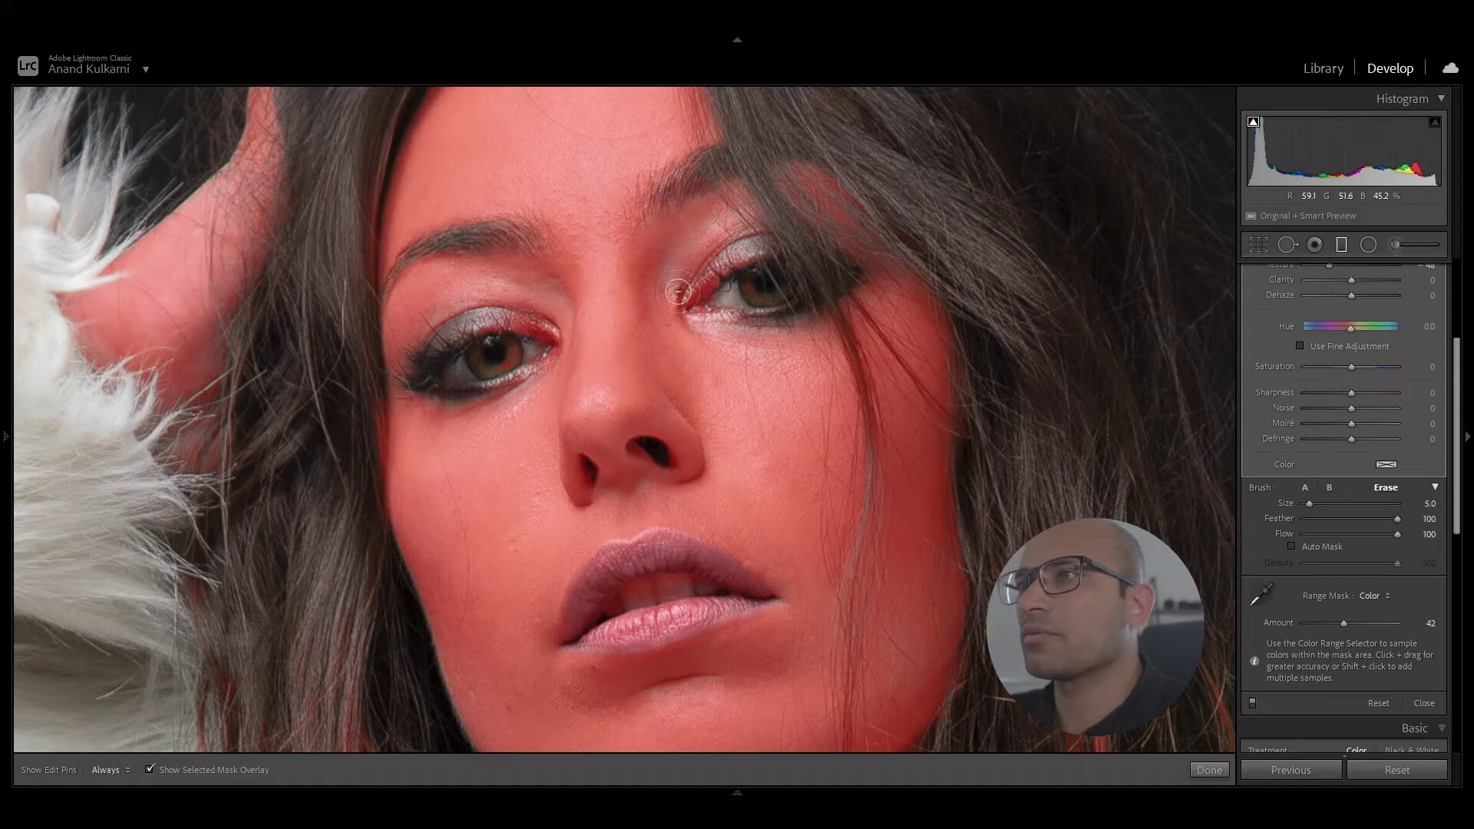
key("h")
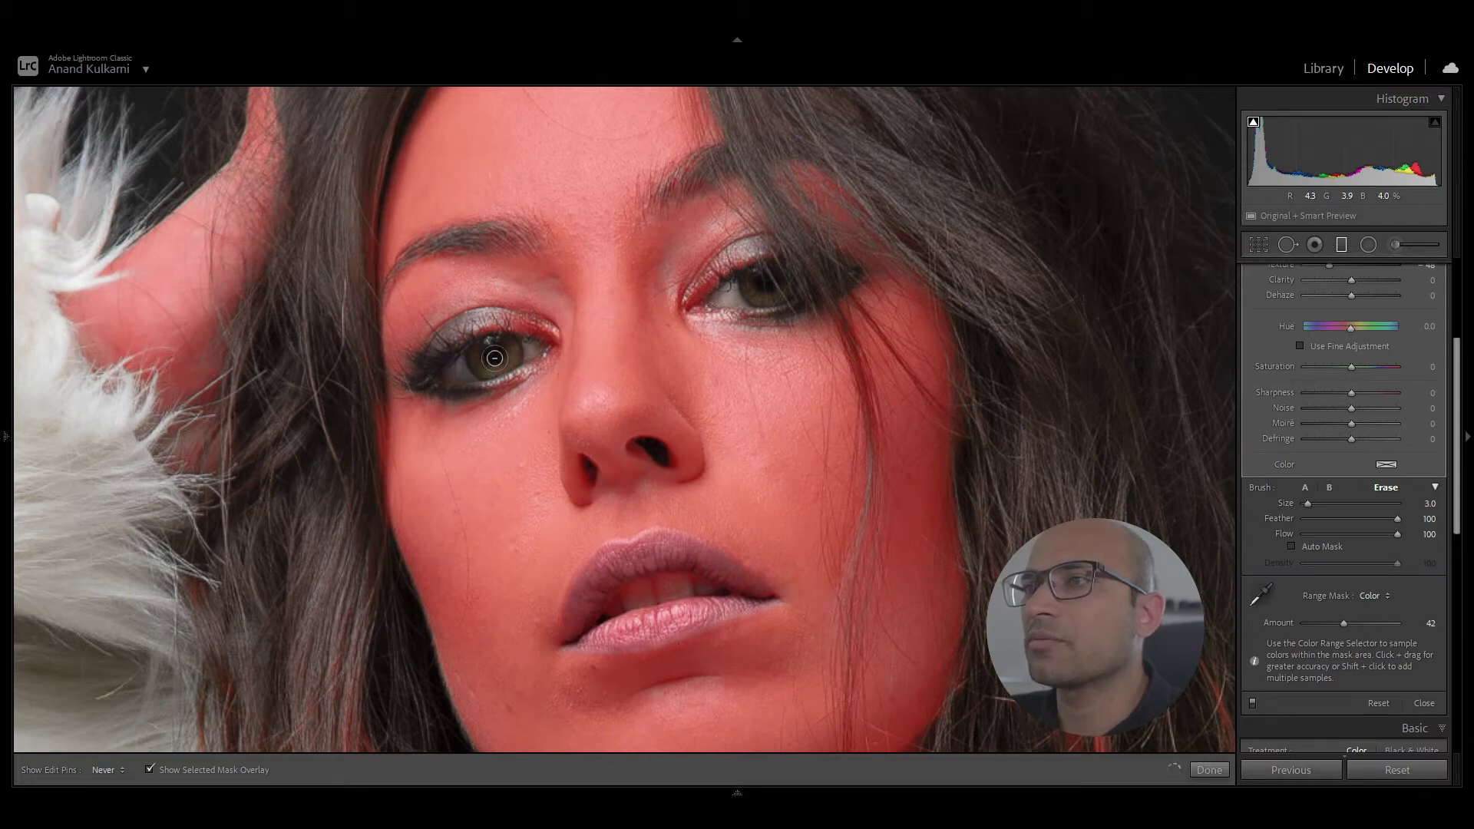
Step: Erase the softening mask from the lips, reducing the erase brush to size 2 for the corners
left_click_drag(691, 537, 703, 269)
key("h")
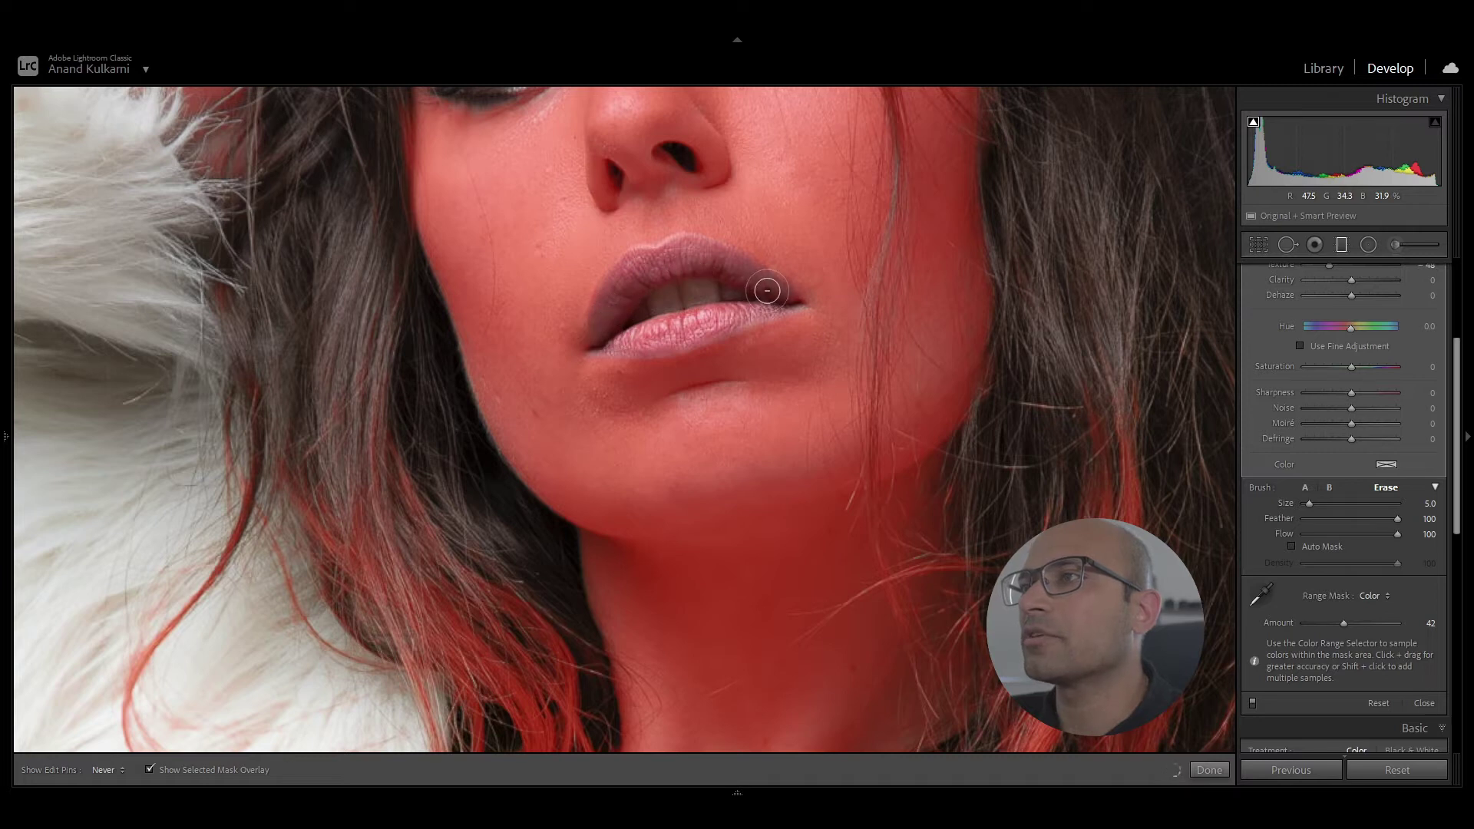
scroll(703, 288, "down", 3)
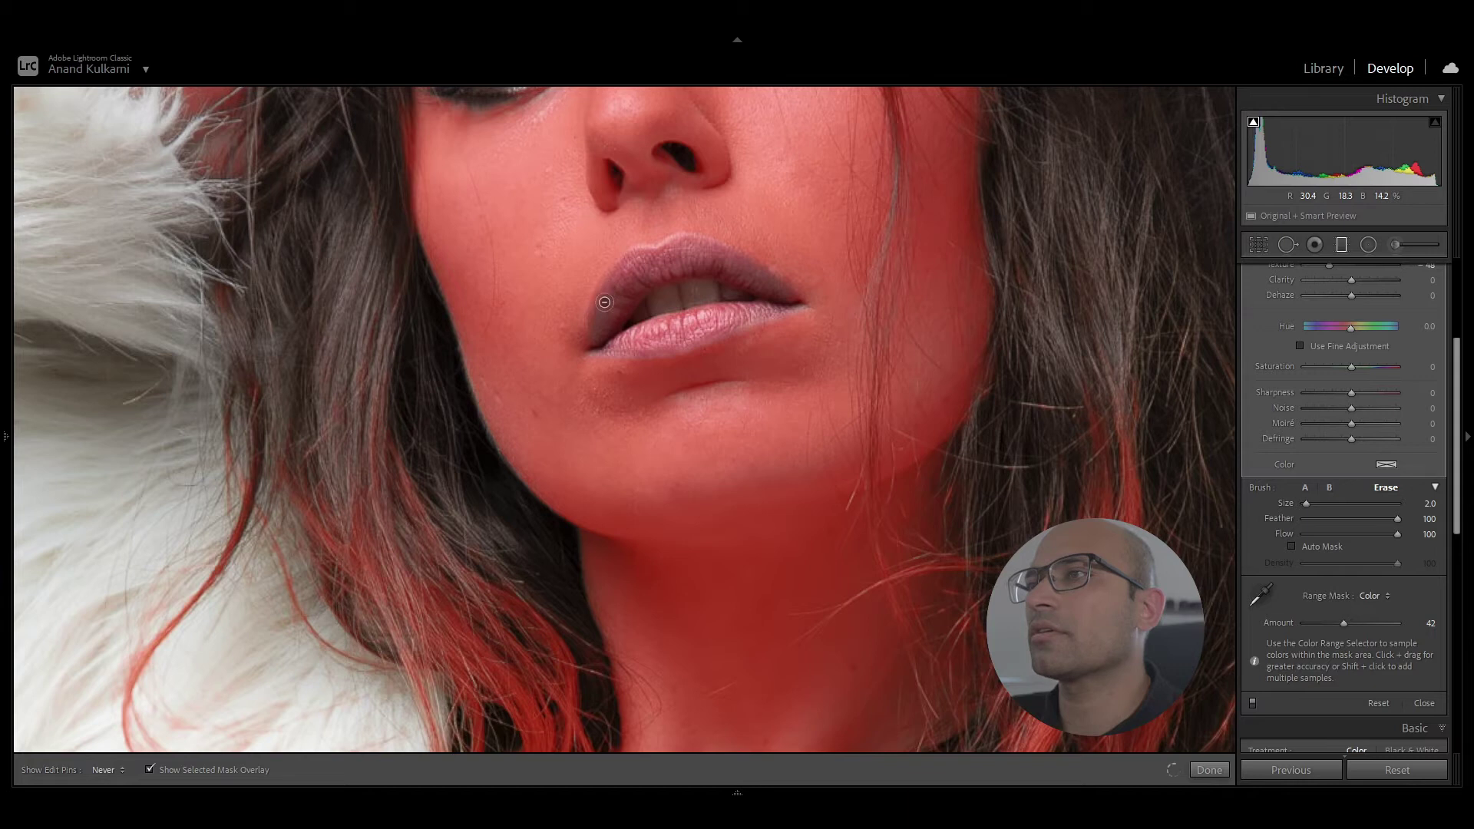
left_click(713, 432)
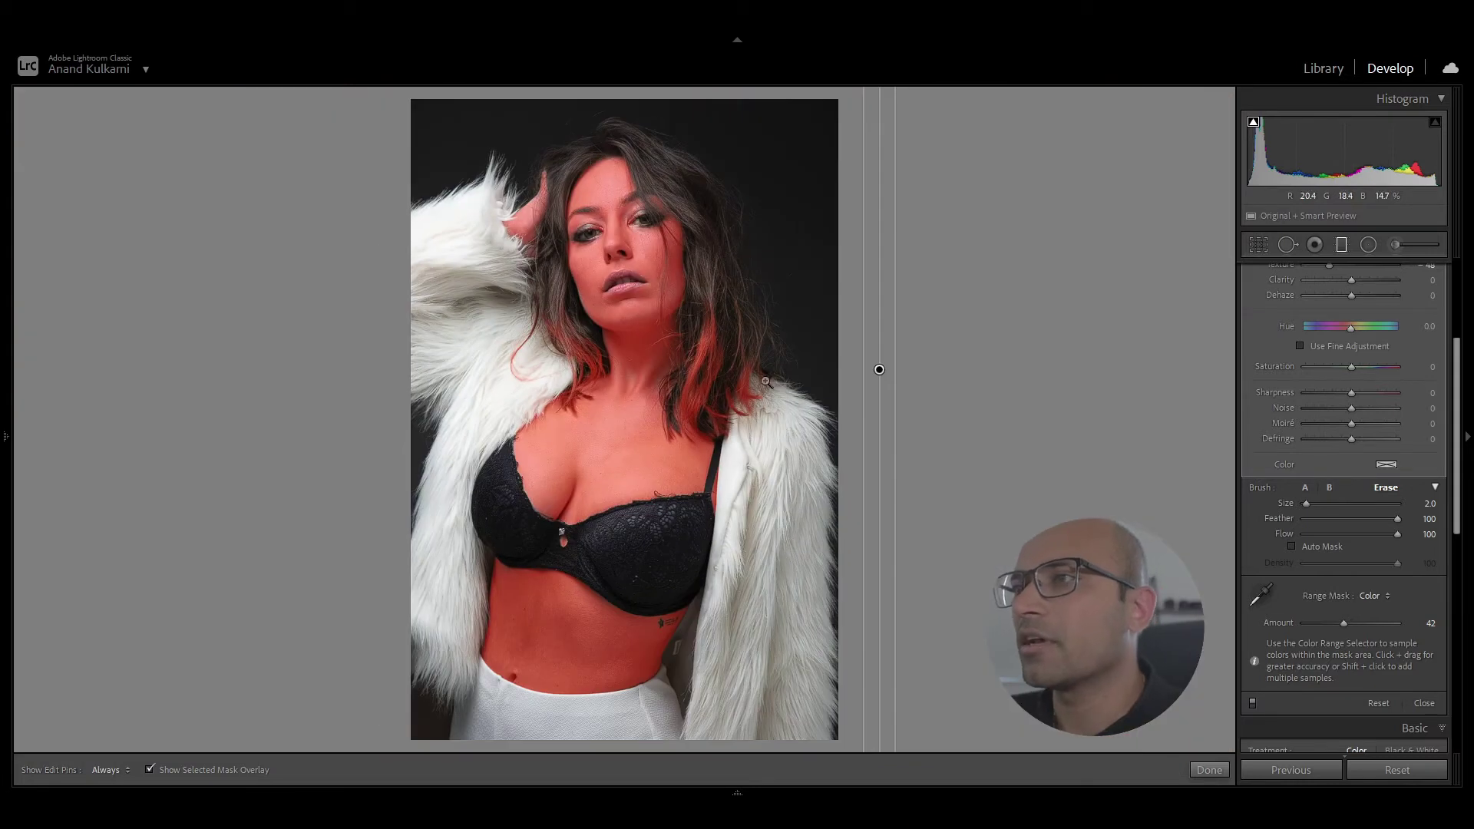
Step: Enlarge the erase brush to about size 12 and remove the mask from the long hair beside the neck, opposite the raised arm
left_click(737, 356)
scroll(783, 352, "up", 5)
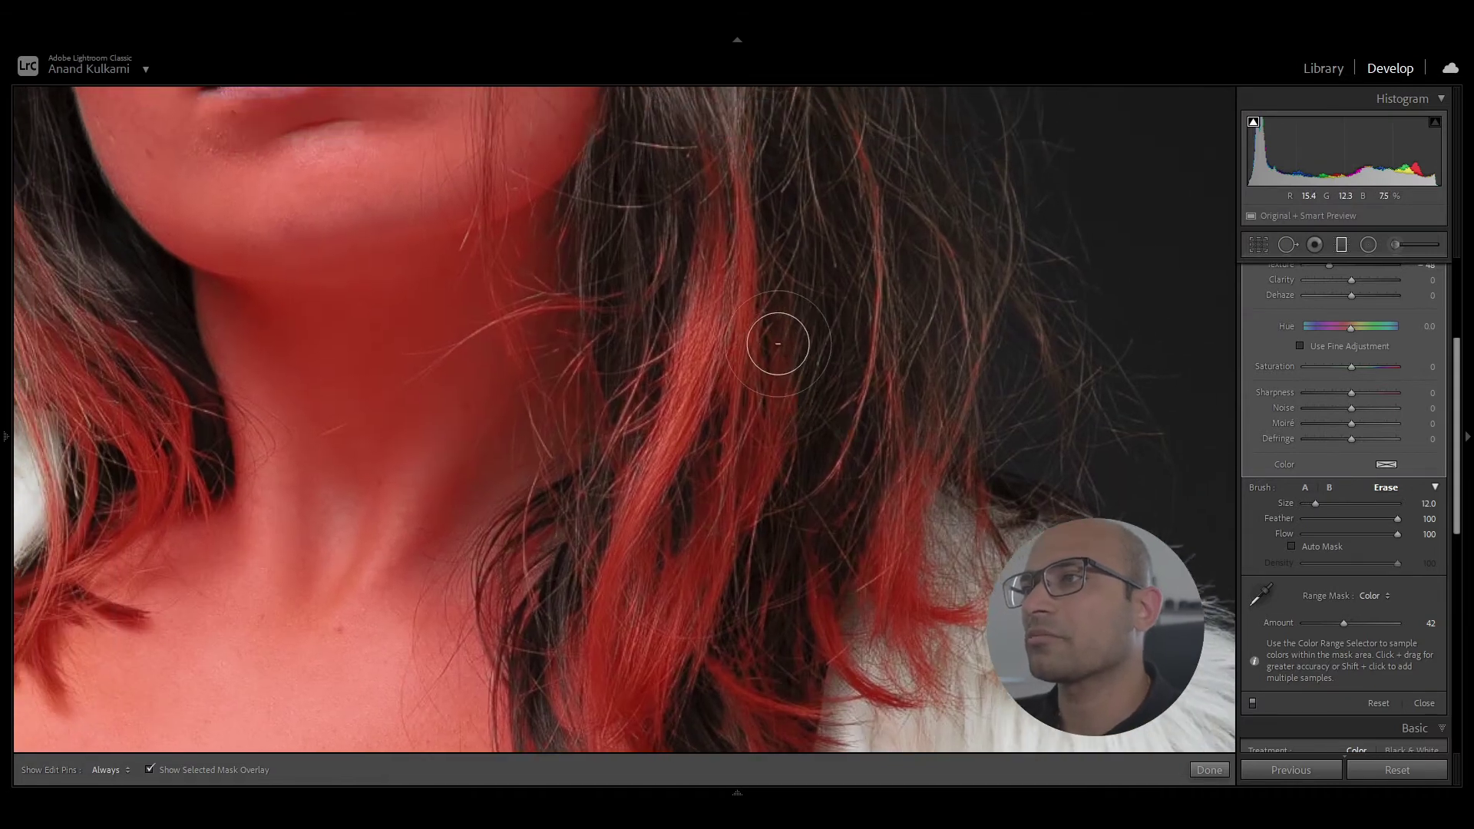
mouse_move(735, 250)
left_mouse_down()
mouse_move(722, 282)
mouse_move(755, 138)
mouse_move(725, 231)
mouse_move(695, 458)
mouse_move(623, 591)
mouse_move(629, 653)
mouse_move(741, 431)
mouse_move(752, 441)
mouse_move(767, 353)
mouse_move(726, 469)
mouse_move(740, 171)
left_mouse_up()
mouse_move(905, 185)
left_mouse_down()
mouse_move(911, 342)
mouse_move(913, 240)
mouse_move(929, 389)
mouse_move(937, 306)
mouse_move(956, 442)
mouse_move(980, 291)
mouse_move(956, 277)
mouse_move(1003, 334)
mouse_move(875, 234)
mouse_move(834, 382)
mouse_move(886, 447)
mouse_move(868, 393)
mouse_move(762, 290)
mouse_move(792, 460)
mouse_move(744, 393)
mouse_move(804, 500)
mouse_move(804, 413)
mouse_move(692, 384)
mouse_move(694, 486)
mouse_move(627, 390)
mouse_move(678, 480)
mouse_move(757, 530)
mouse_move(634, 501)
mouse_move(621, 531)
left_mouse_up()
key("bracketleft")
Step: Erase the mask from the hair on the raised-arm side, from beside the face down to the tips on the shoulder
mouse_move(679, 393)
left_mouse_down()
mouse_move(1052, 512)
mouse_move(1179, 499)
left_mouse_up()
mouse_move(713, 449)
left_mouse_down()
mouse_move(585, 240)
mouse_move(585, 381)
left_mouse_up()
key("bracketright")
key("bracketright")
key("bracketright")
mouse_move(496, 249)
left_mouse_down()
mouse_move(362, 571)
mouse_move(460, 606)
mouse_move(583, 491)
mouse_move(609, 355)
left_mouse_up()
left_click_drag(573, 214, 541, 465)
key("bracketleft")
key("bracketleft")
key("bracketleft")
key("bracketleft")
key("bracketleft")
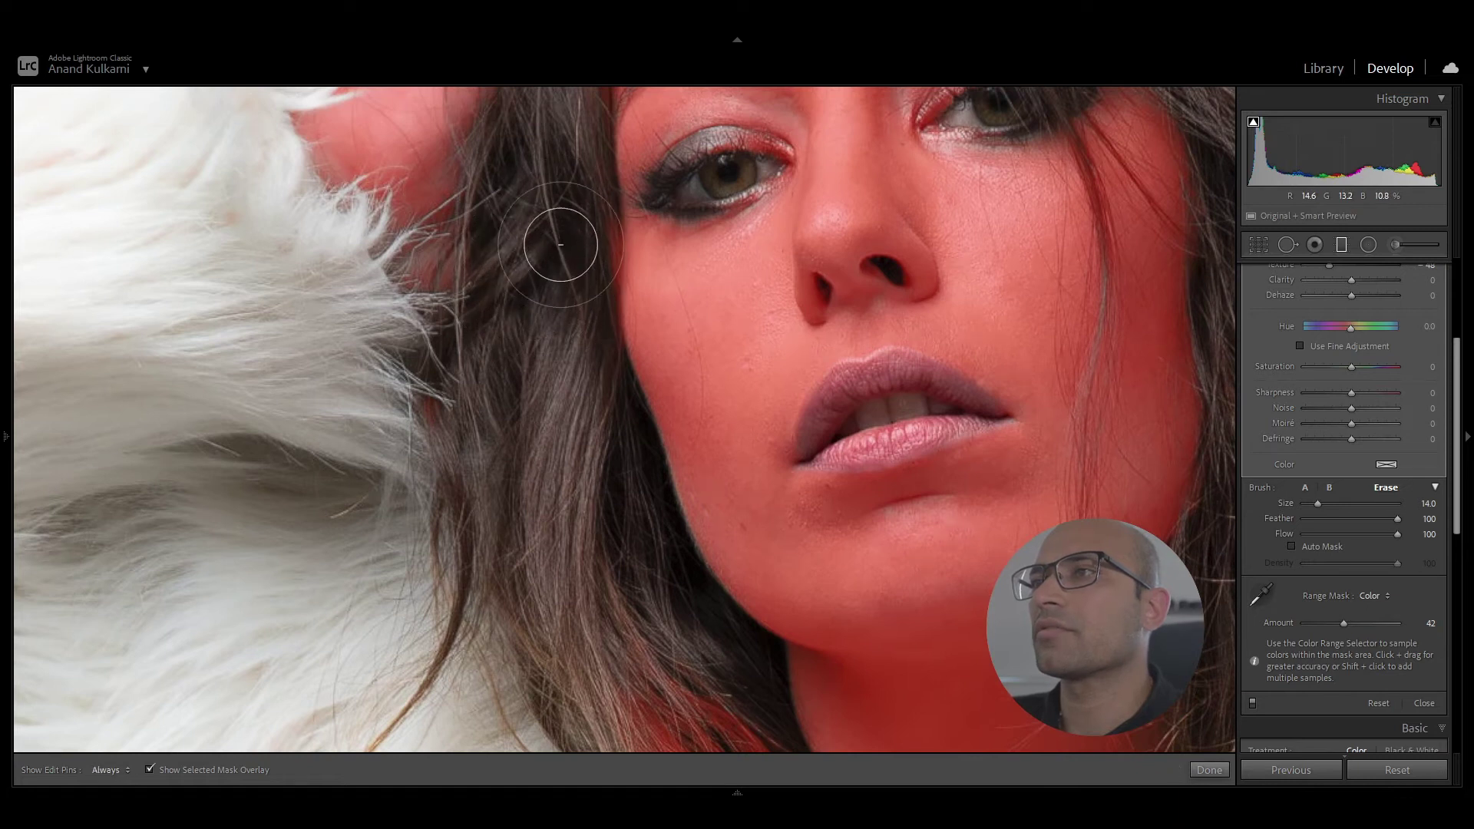
mouse_move(594, 221)
left_mouse_down()
mouse_move(572, 330)
mouse_move(597, 320)
left_mouse_up()
left_click_drag(573, 237, 588, 99)
key("bracketright")
key("bracketright")
mouse_move(623, 290)
left_mouse_down()
mouse_move(610, 383)
mouse_move(553, 349)
mouse_move(518, 452)
mouse_move(518, 536)
mouse_move(658, 279)
mouse_move(595, 453)
mouse_move(532, 485)
mouse_move(622, 507)
mouse_move(538, 537)
mouse_move(549, 567)
mouse_move(535, 468)
mouse_move(572, 544)
left_mouse_up()
key("bracketleft")
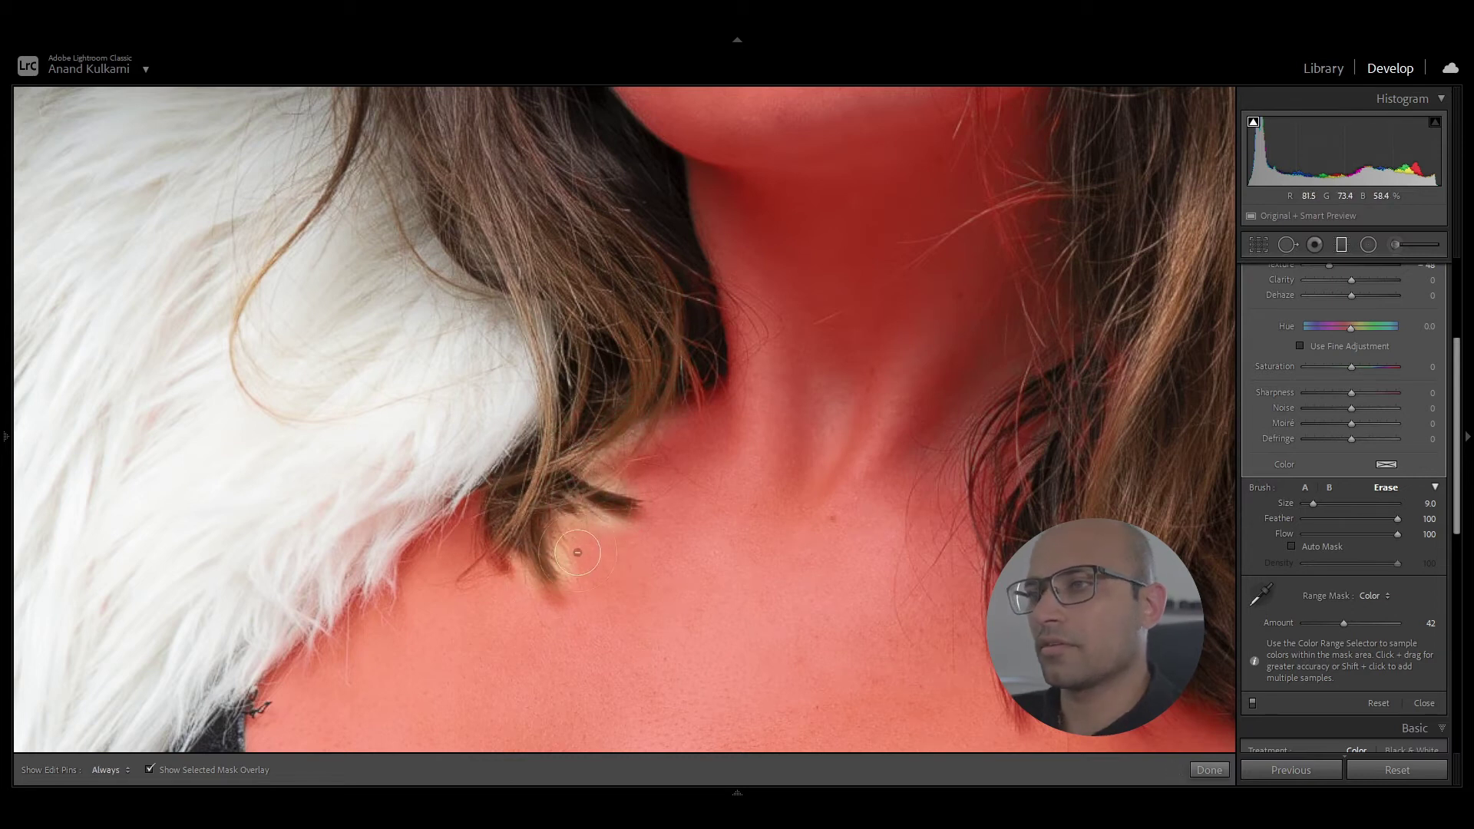
Step: Paint the mask back onto the skin around the shoulder hair tips with a small add brush, then resume erasing near the neck
key("alt")
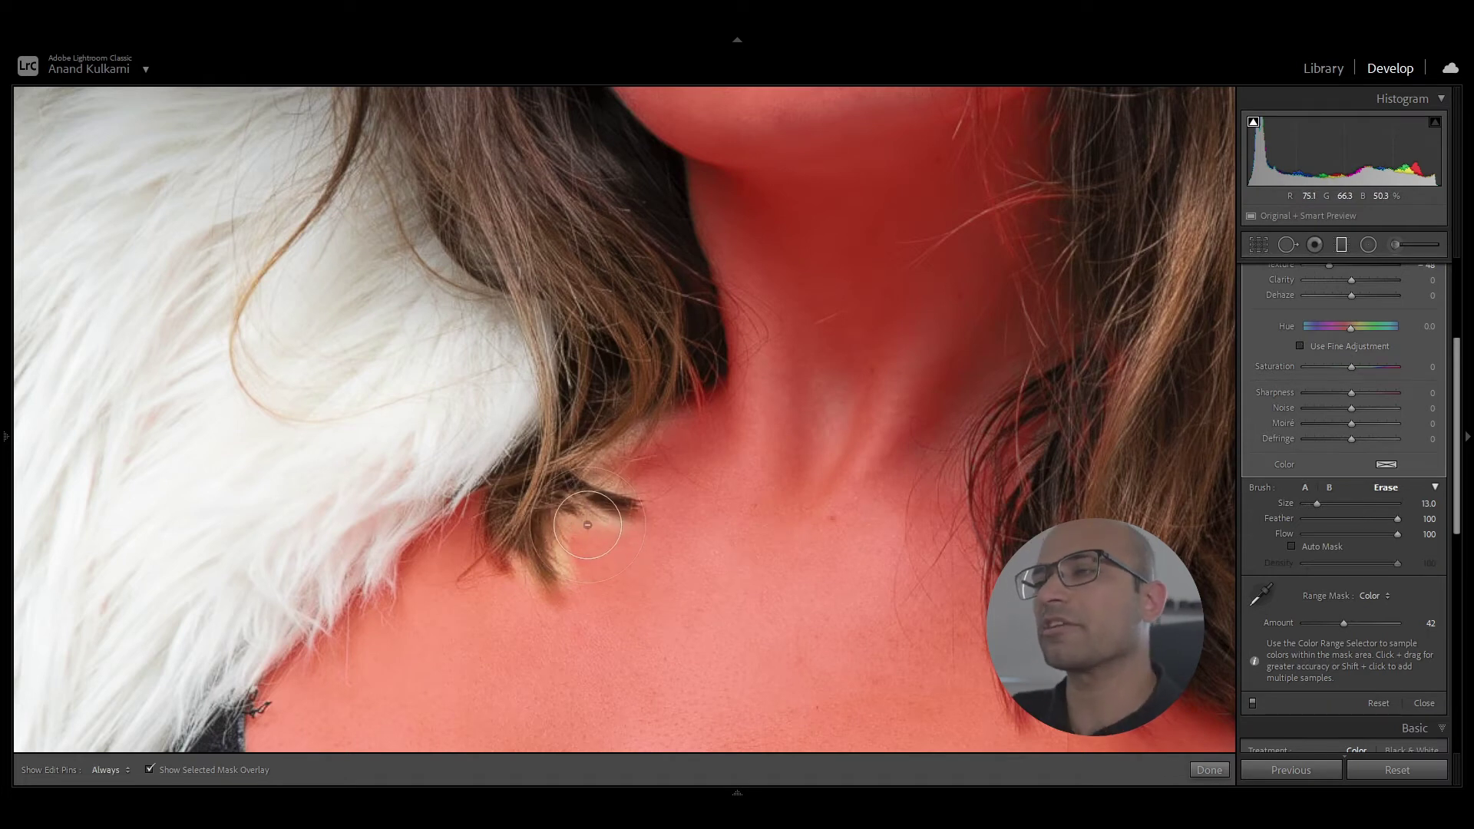
key("alt")
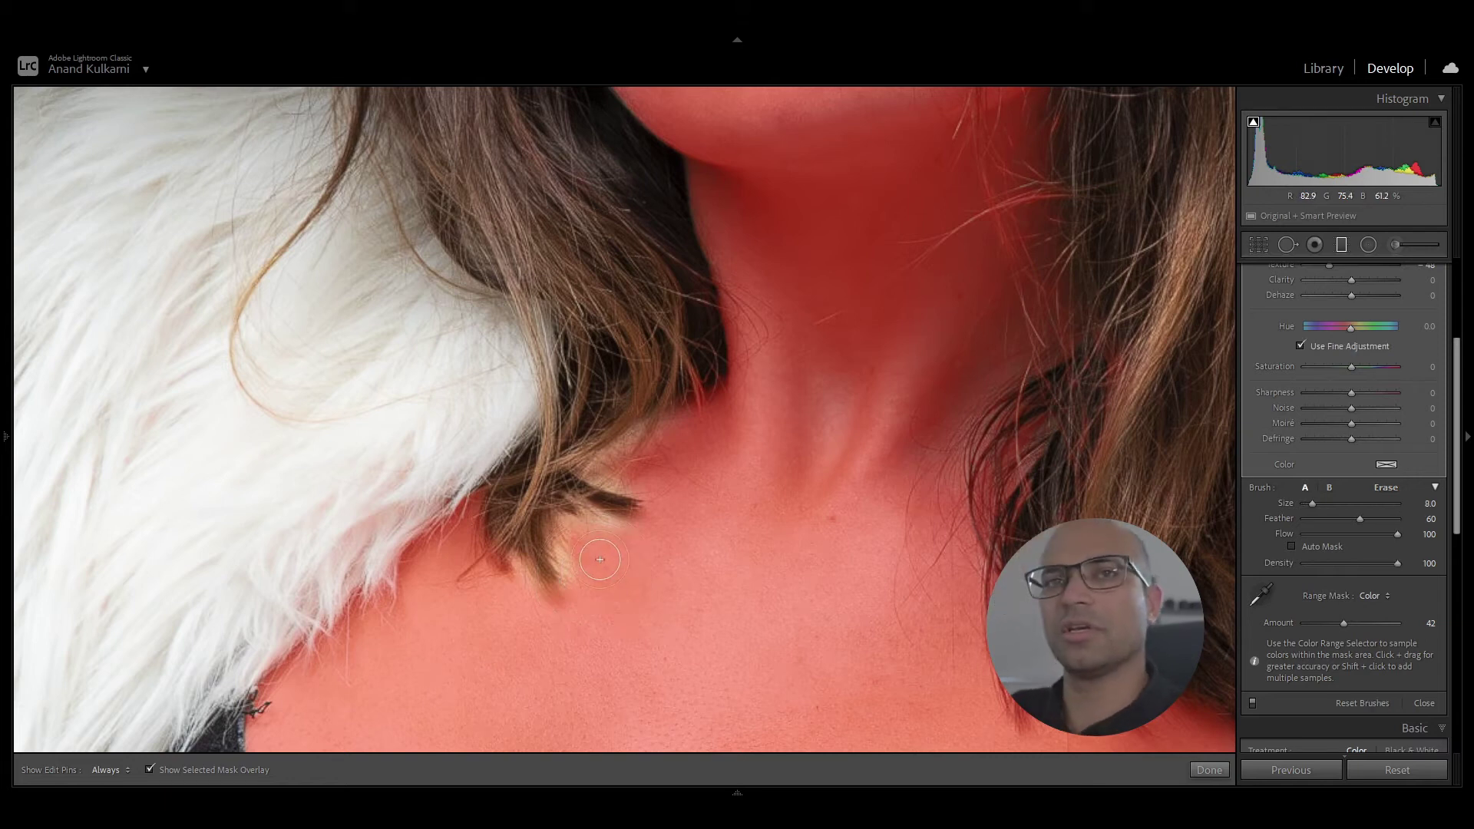
key("h")
mouse_move(601, 544)
left_mouse_down()
mouse_move(607, 532)
mouse_move(568, 529)
mouse_move(591, 590)
left_mouse_up()
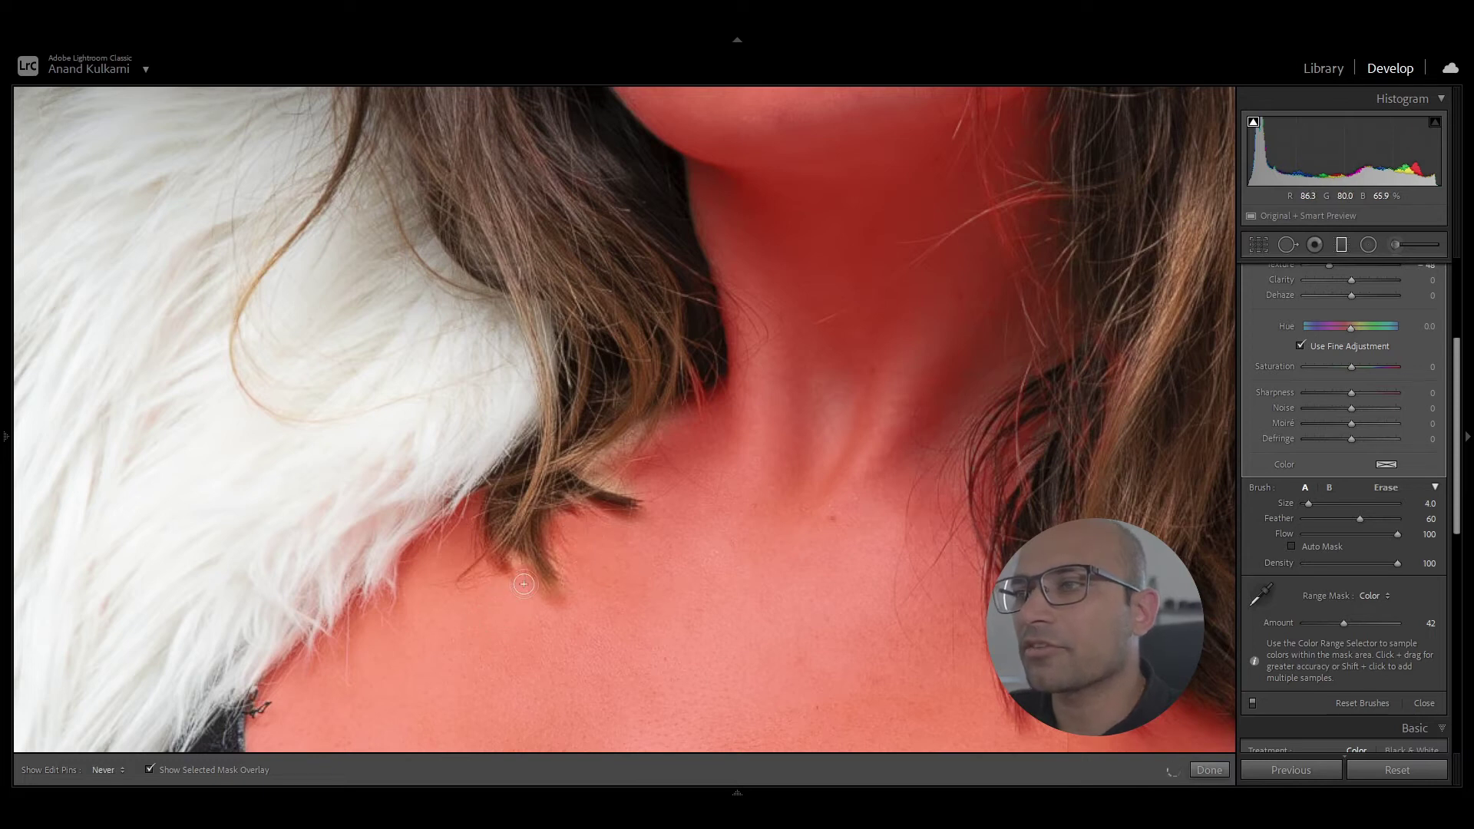
mouse_move(607, 458)
left_mouse_down()
mouse_move(649, 423)
mouse_move(682, 423)
left_mouse_up()
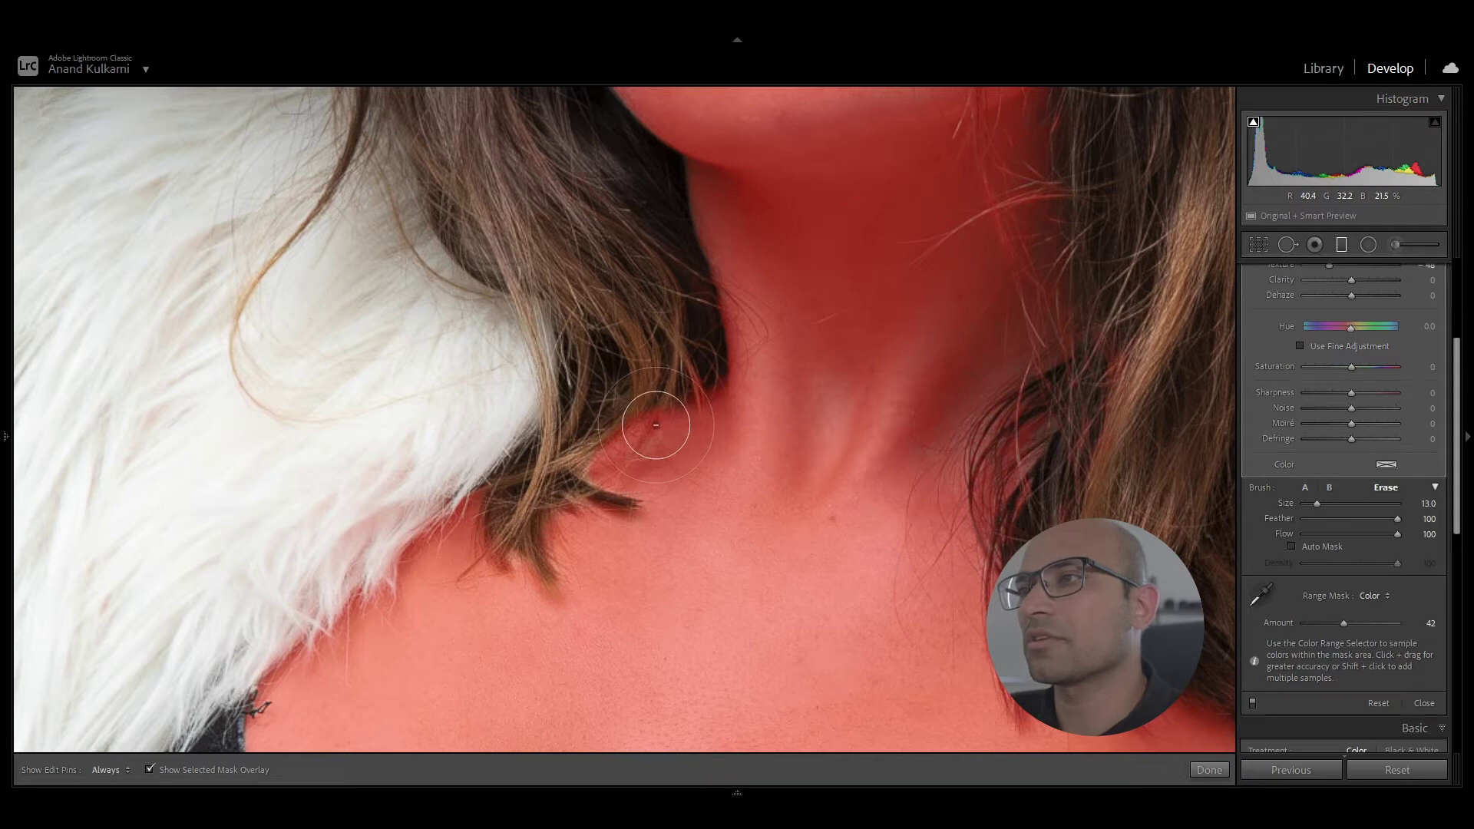
mouse_move(652, 421)
left_mouse_down()
mouse_move(627, 395)
mouse_move(661, 358)
mouse_move(581, 424)
mouse_move(648, 368)
left_mouse_up()
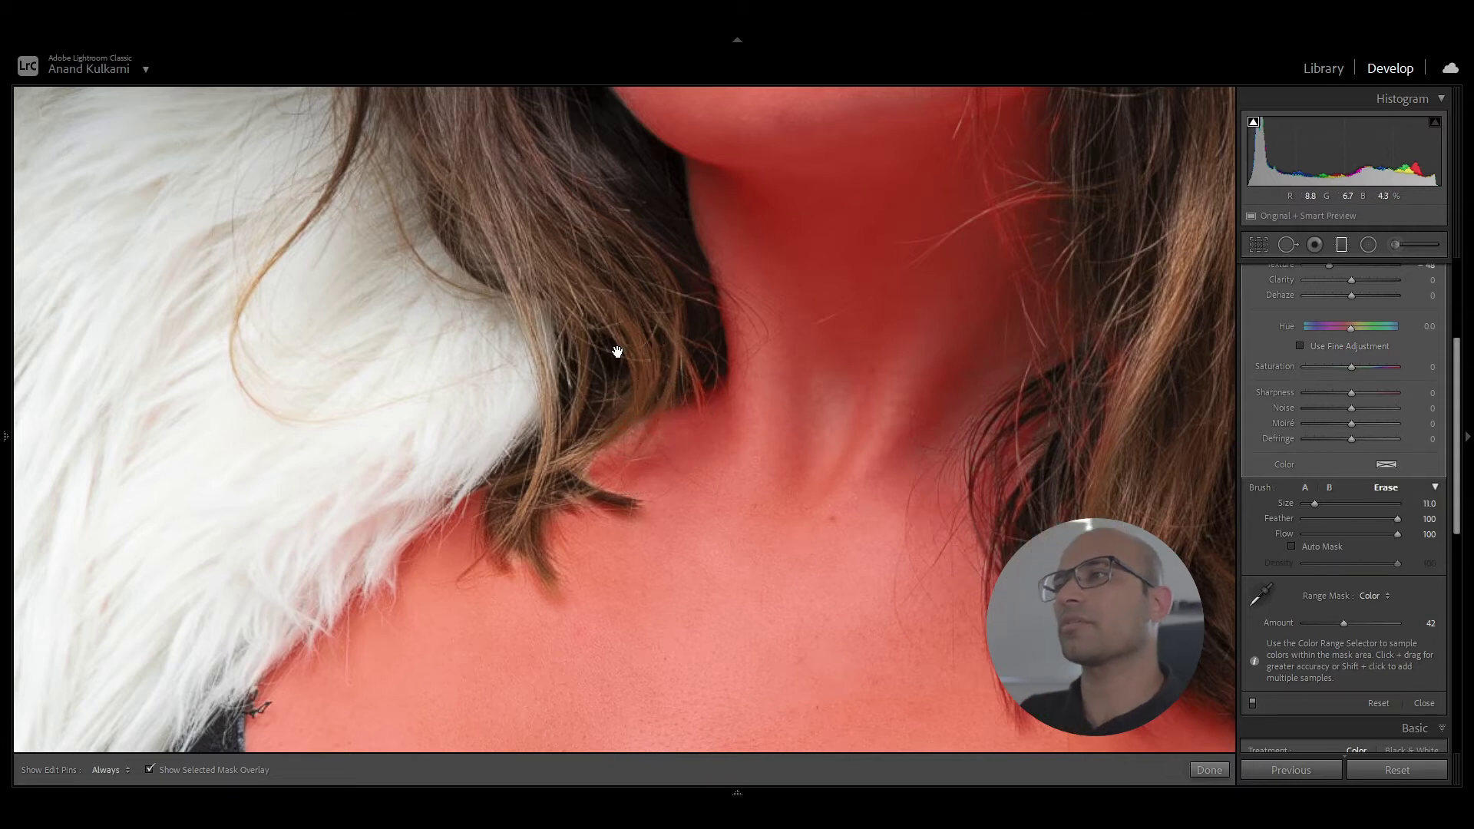
key("z")
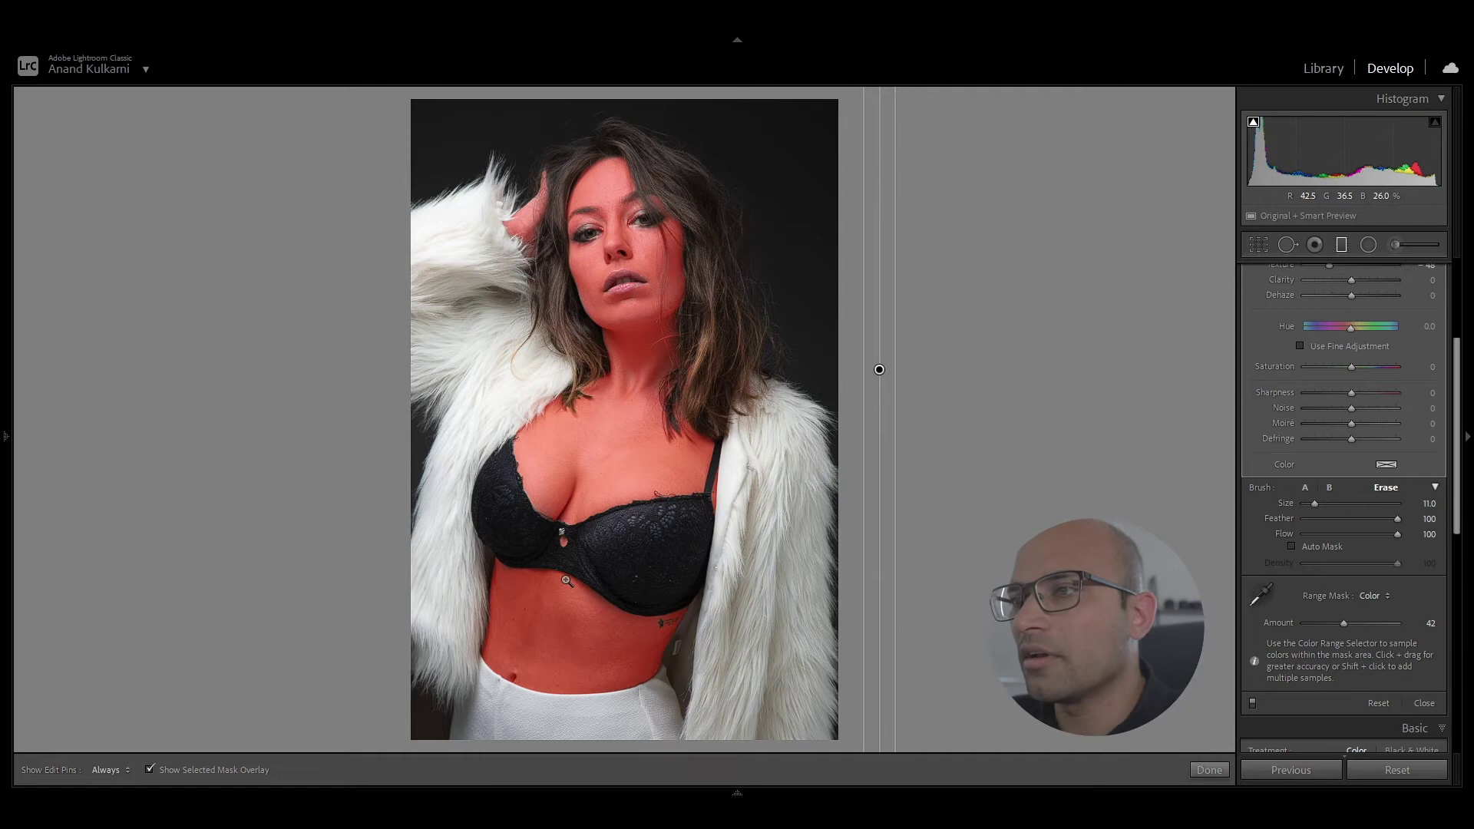
Step: Erase the softening mask from both eyebrows using an erase brush of about size 4 to 5
left_click(689, 242)
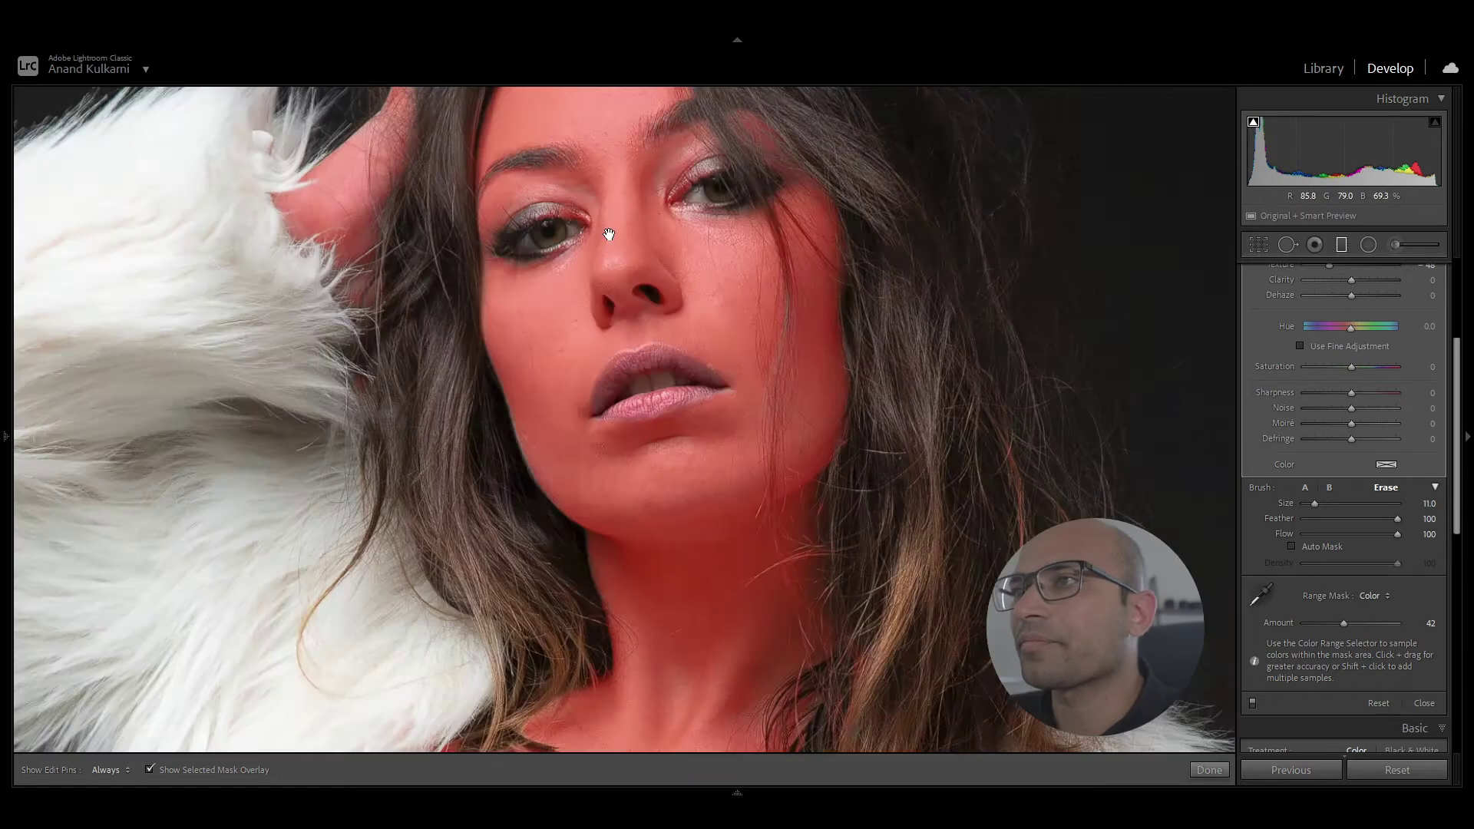
left_click_drag(667, 296, 704, 397)
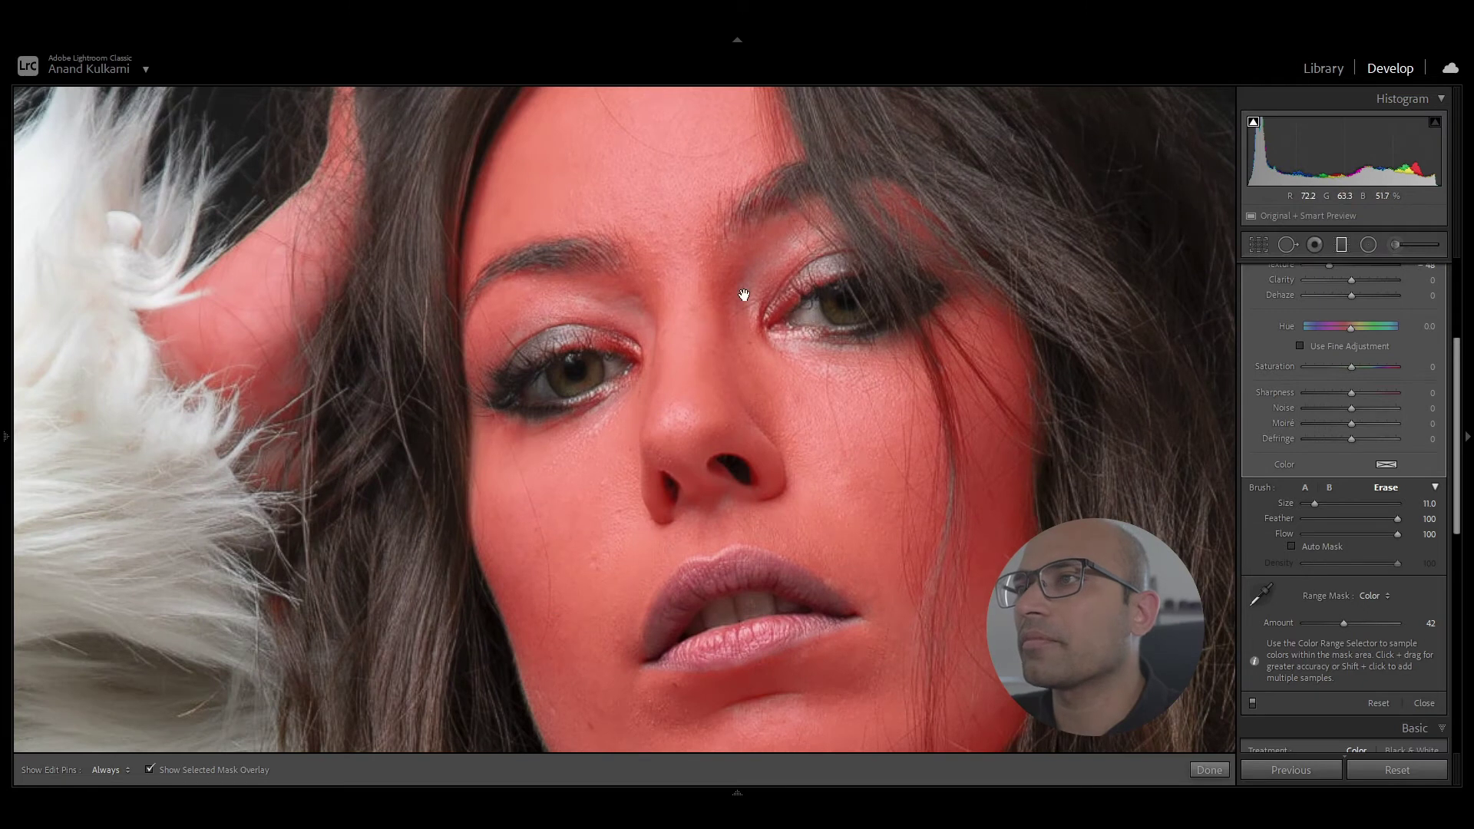
left_click_drag(749, 219, 668, 339)
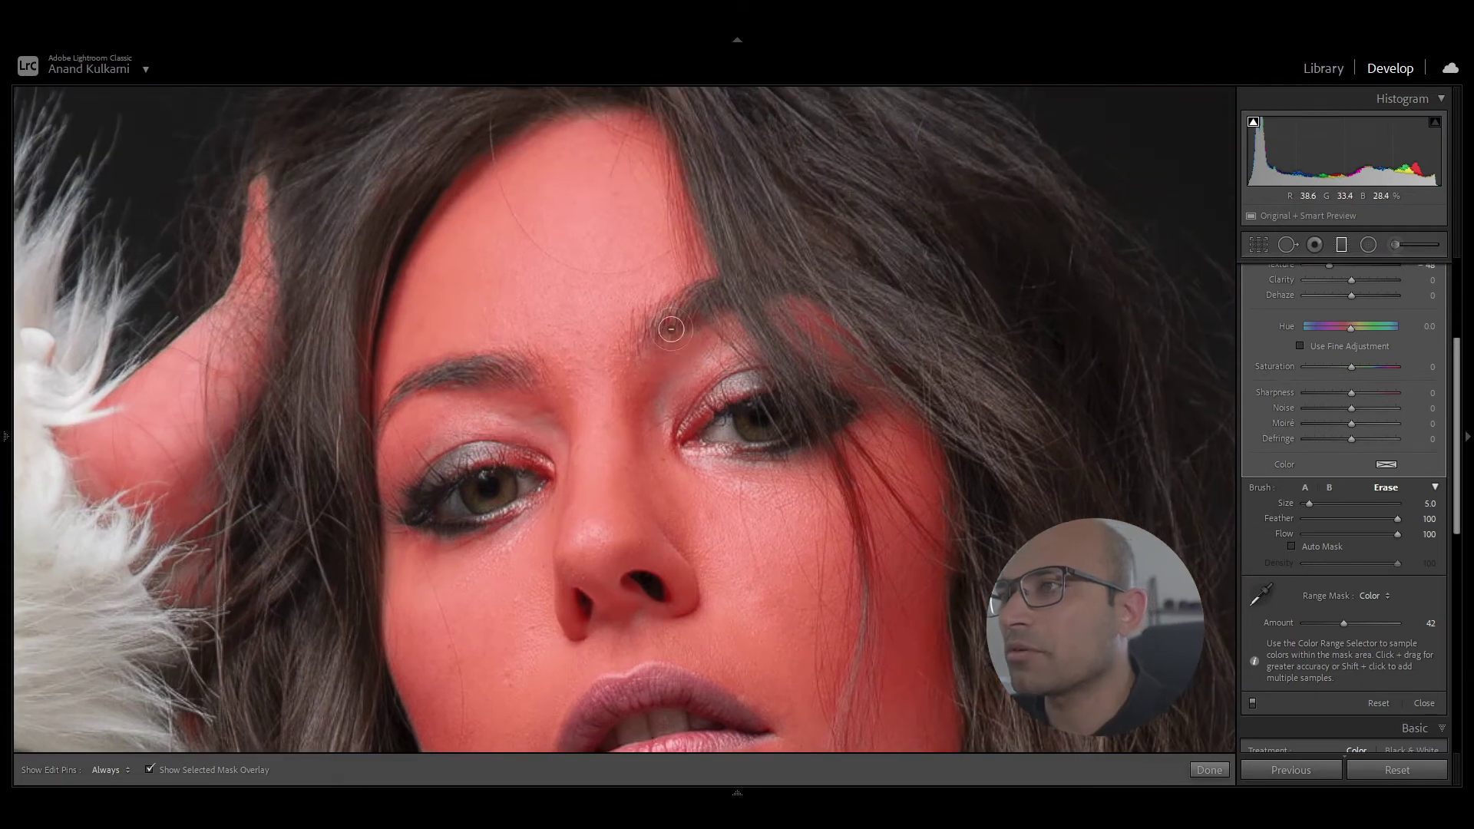
left_click_drag(694, 320, 702, 306)
left_click_drag(530, 417, 803, 447)
key("]")
key("]")
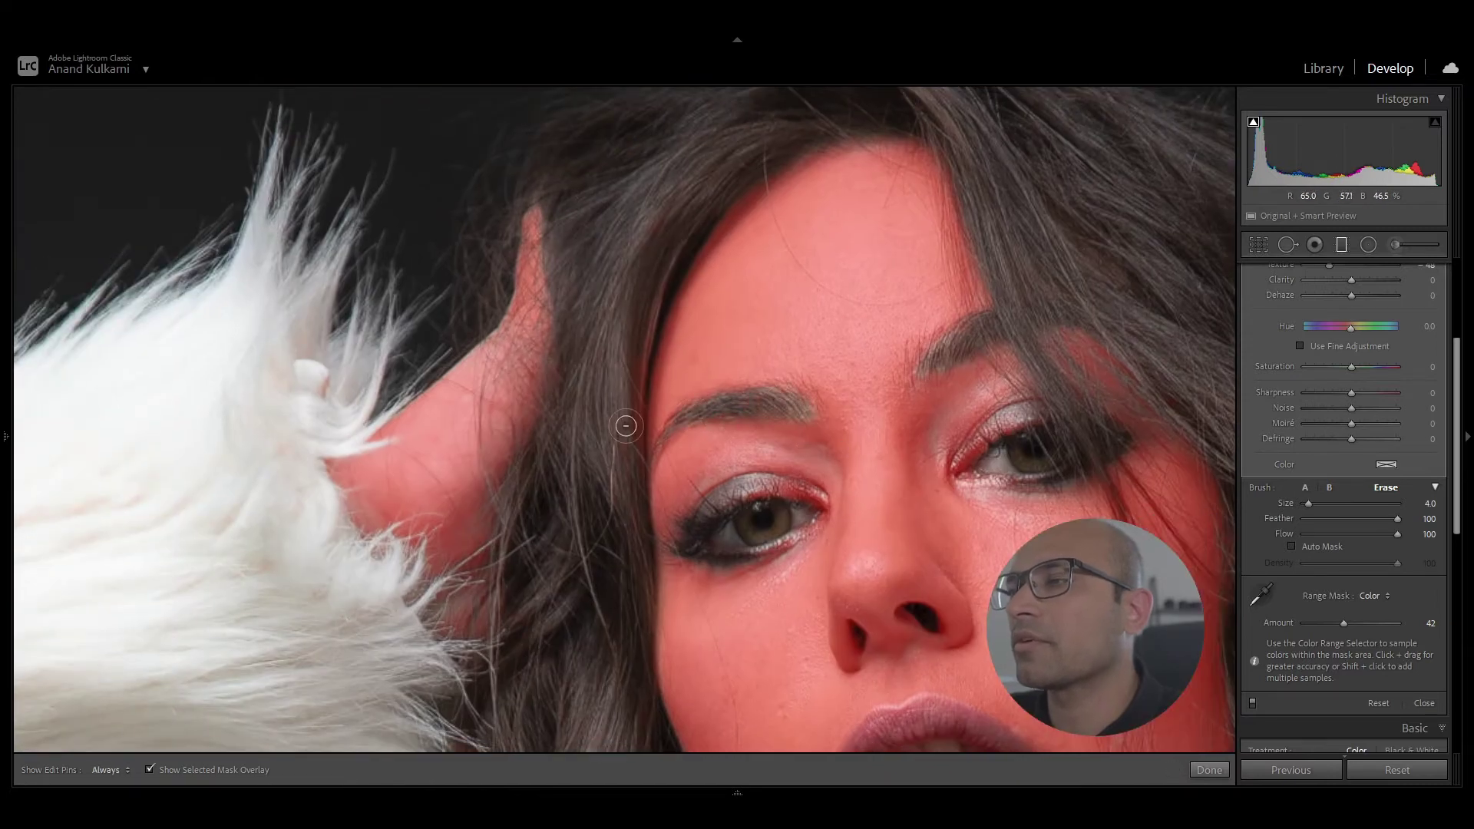
Step: Hide the mask overlay and finish editing the graduated filter
key("z")
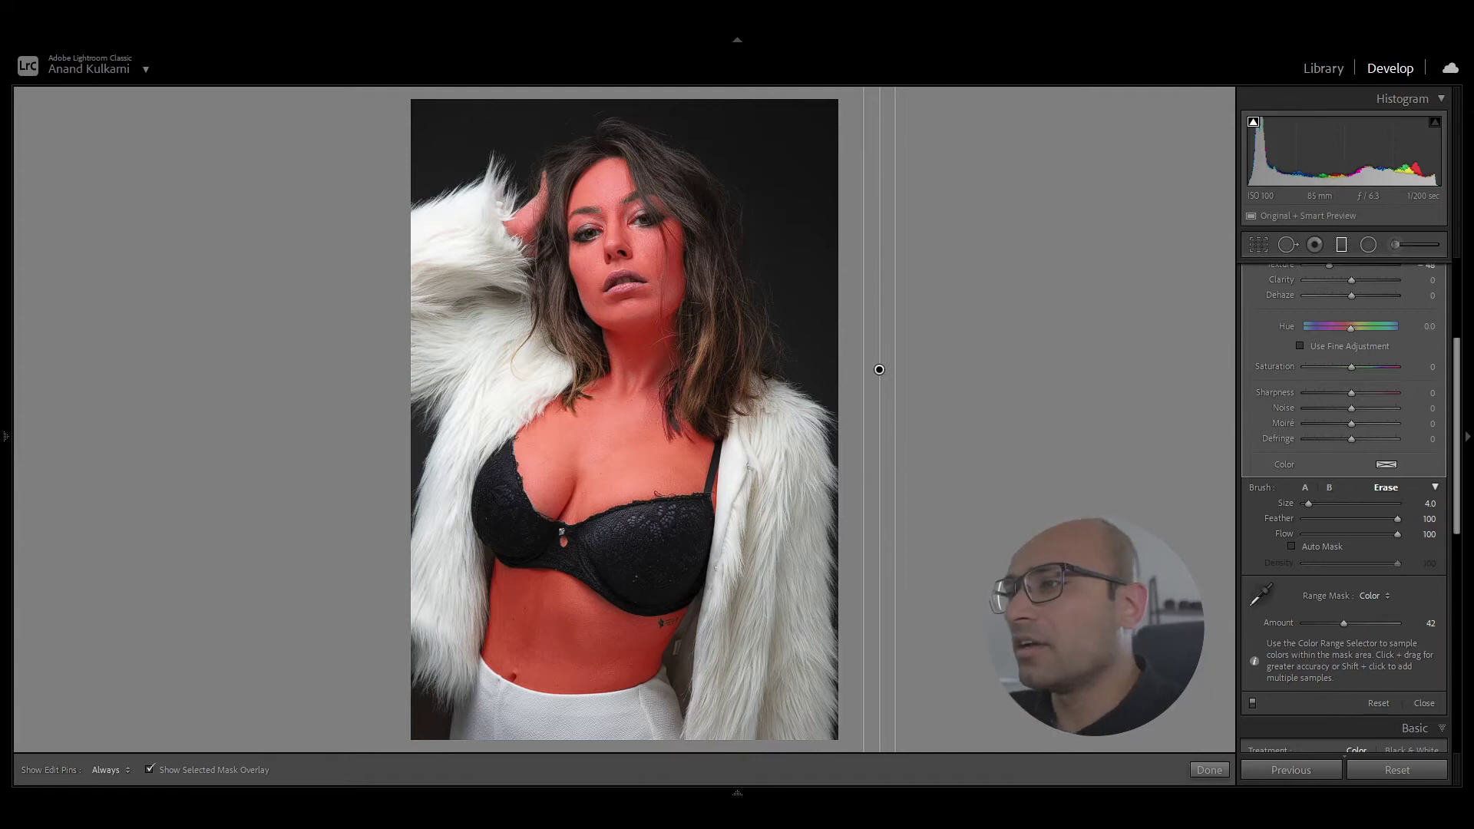
left_click(163, 770)
left_click(1218, 770)
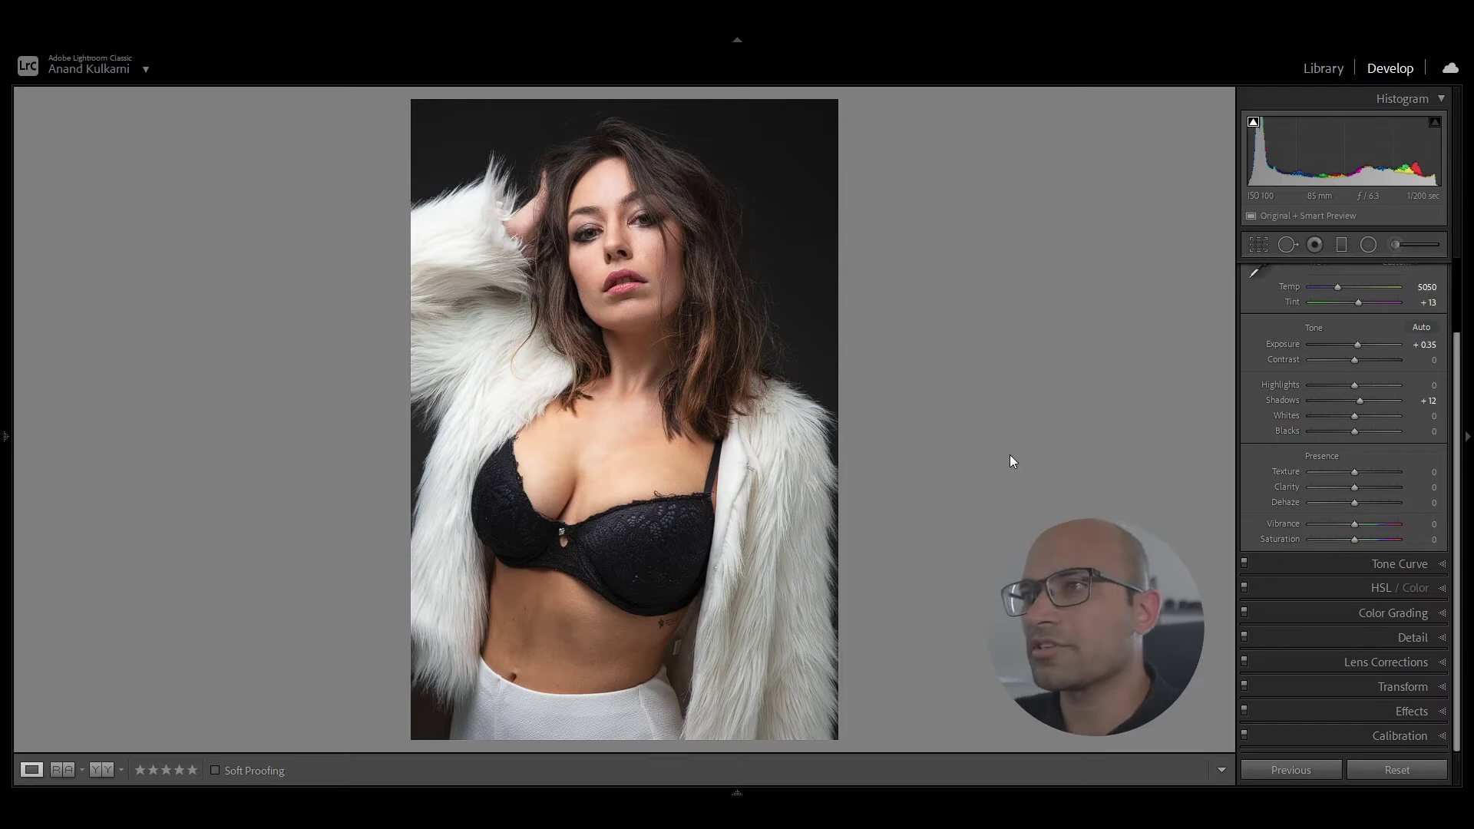
Step: Compare the portrait before and after the edits and examine the facial skin up close
key("backslash")
key("backslash")
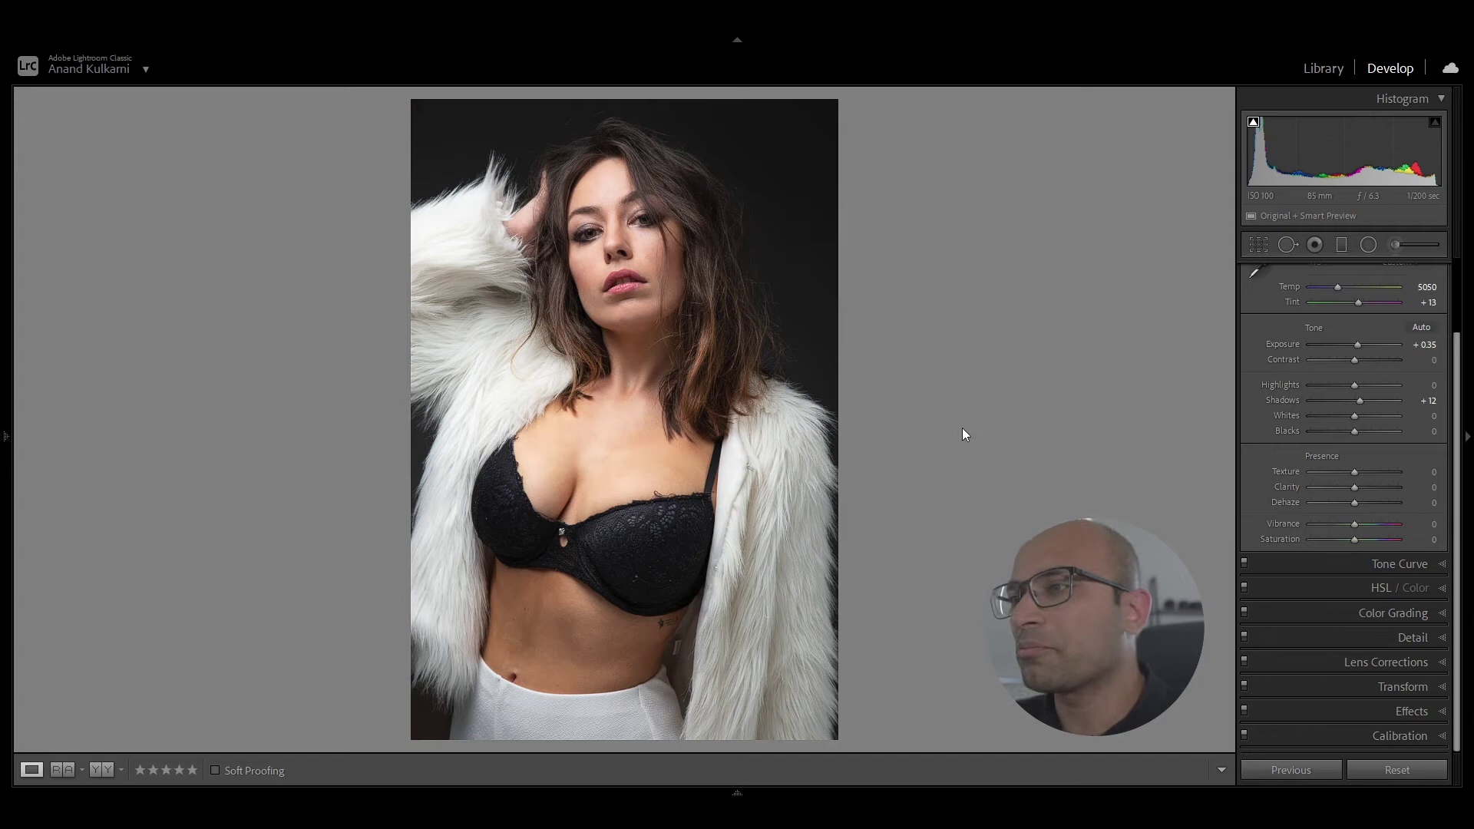
left_click_drag(687, 655, 756, 469)
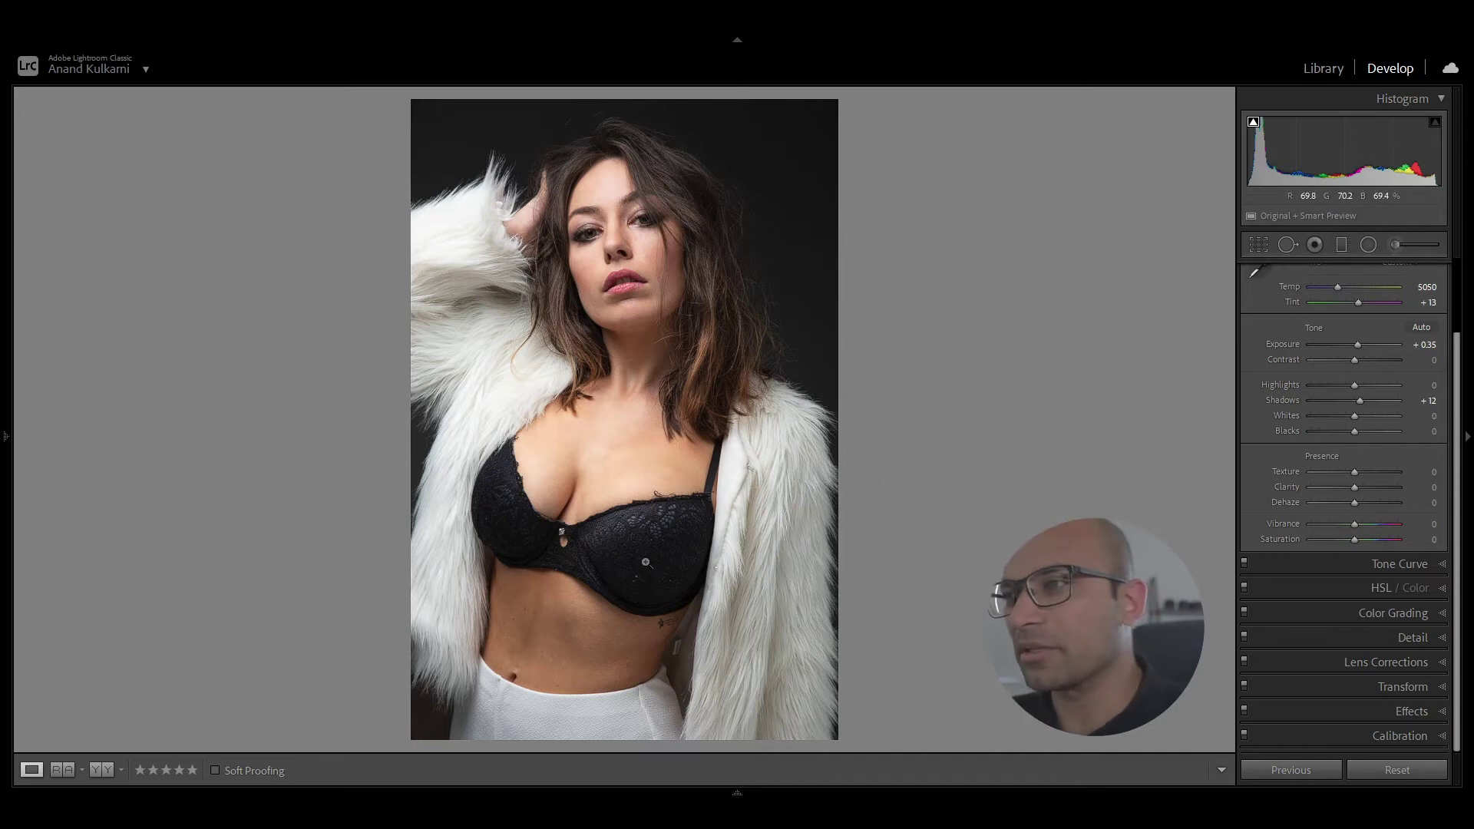
left_click_drag(650, 235, 728, 515)
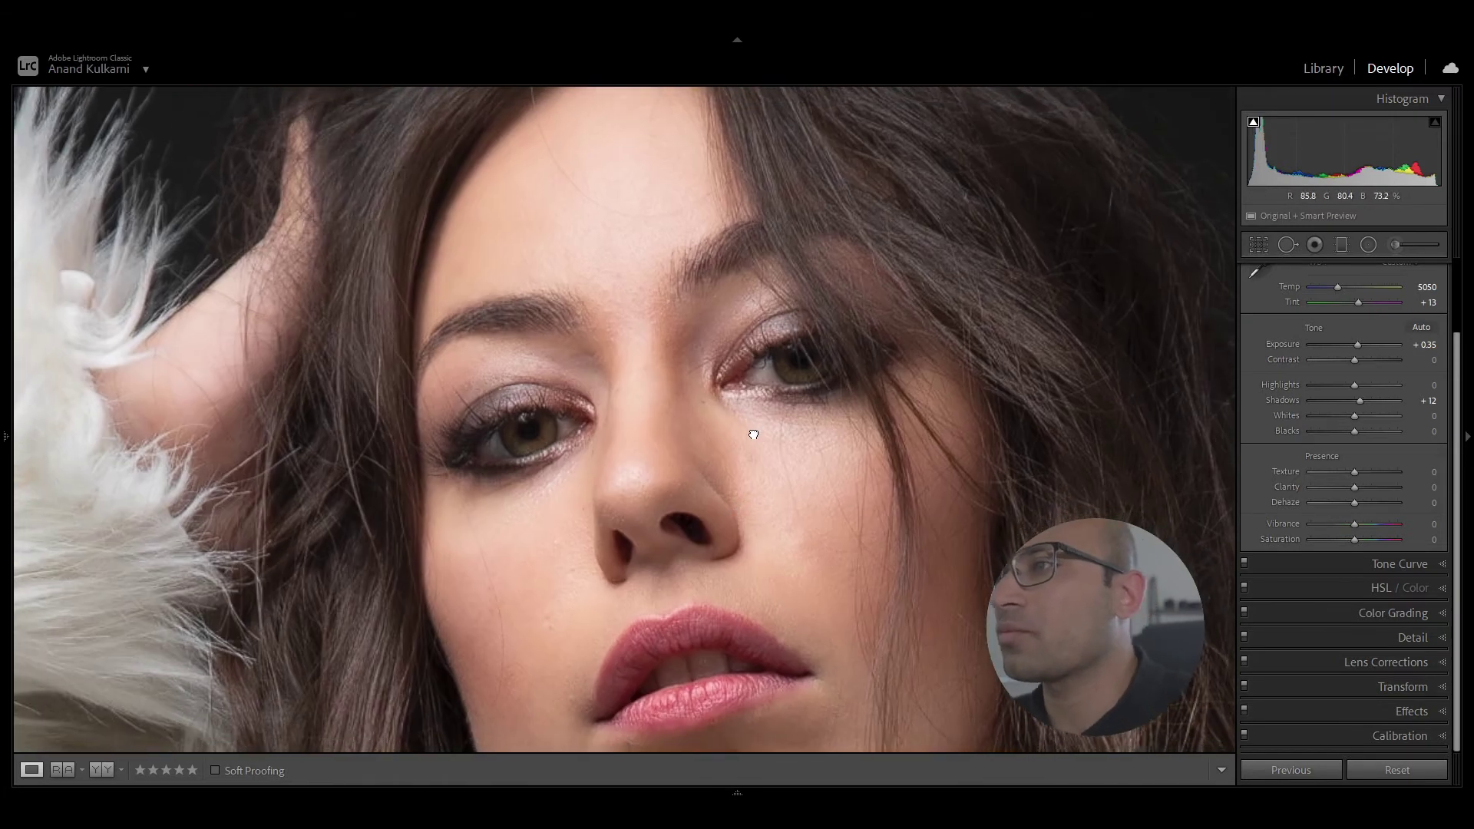
left_click_drag(753, 434, 794, 407)
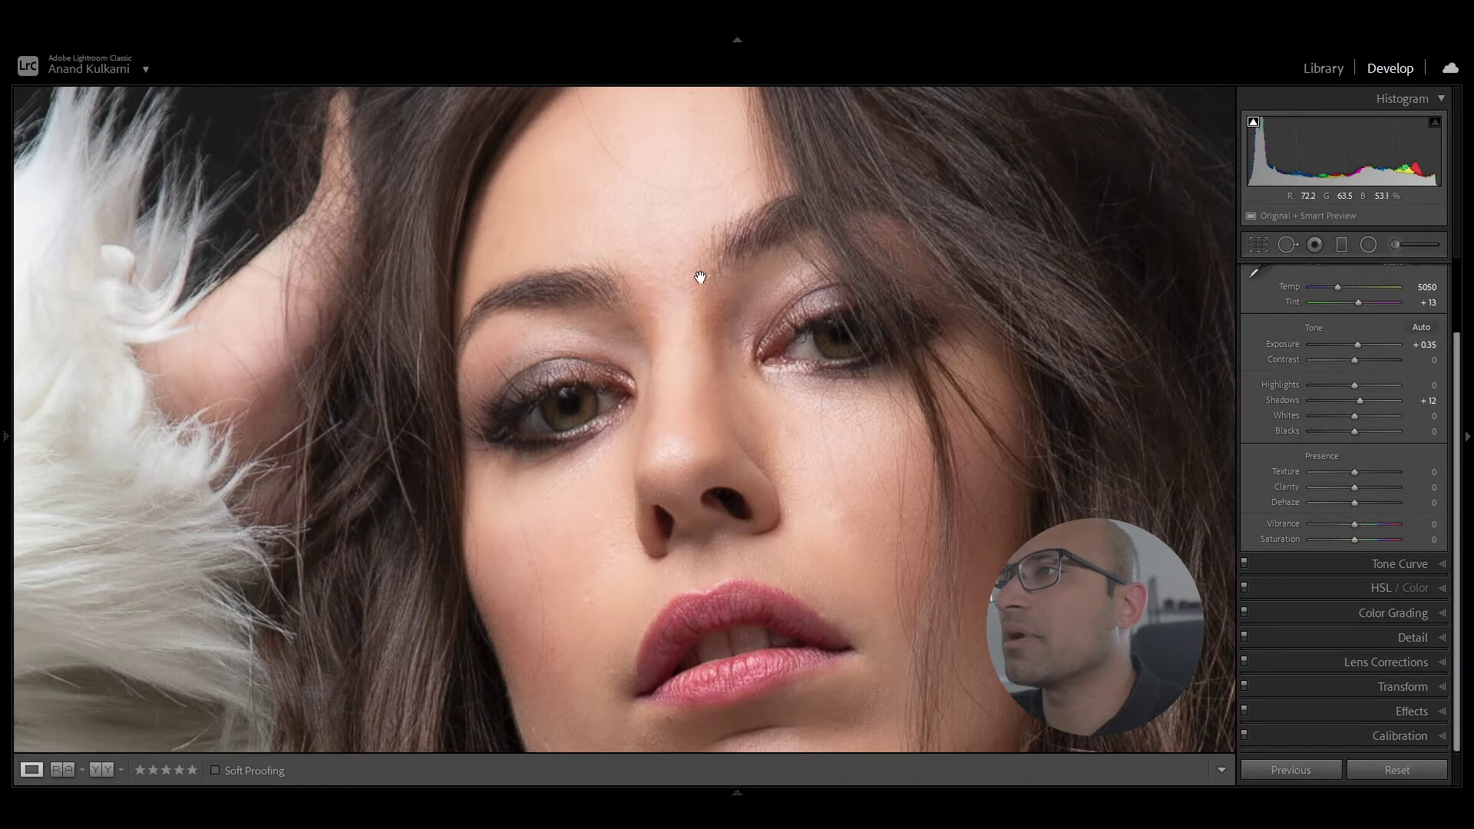
Step: Start an adjustment brush with the Soften Skin (Lite) effect and paint it over the skin around the nose and under the eyes
left_click(1395, 244)
left_click(1341, 300)
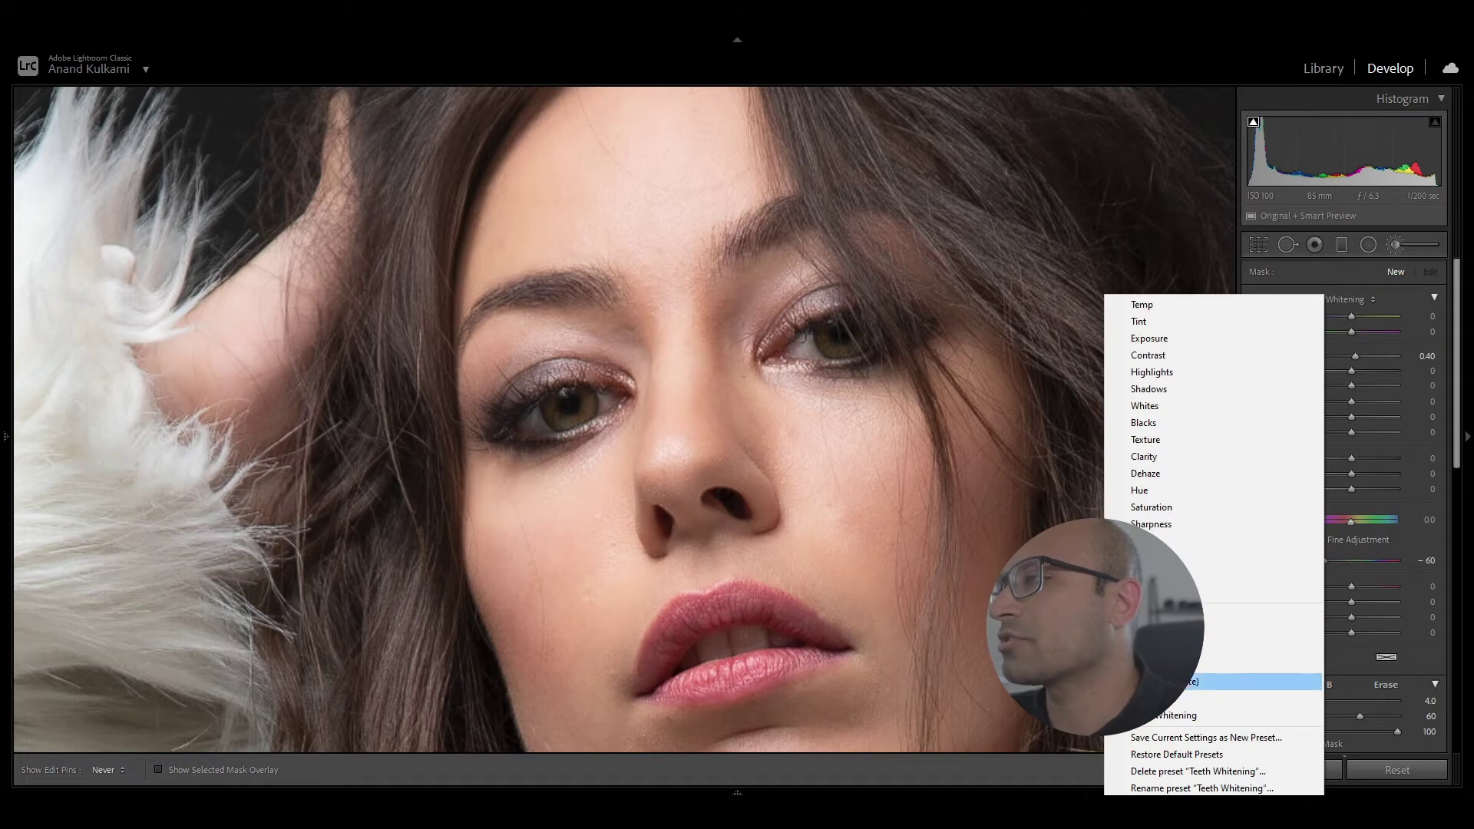
left_click(1167, 681)
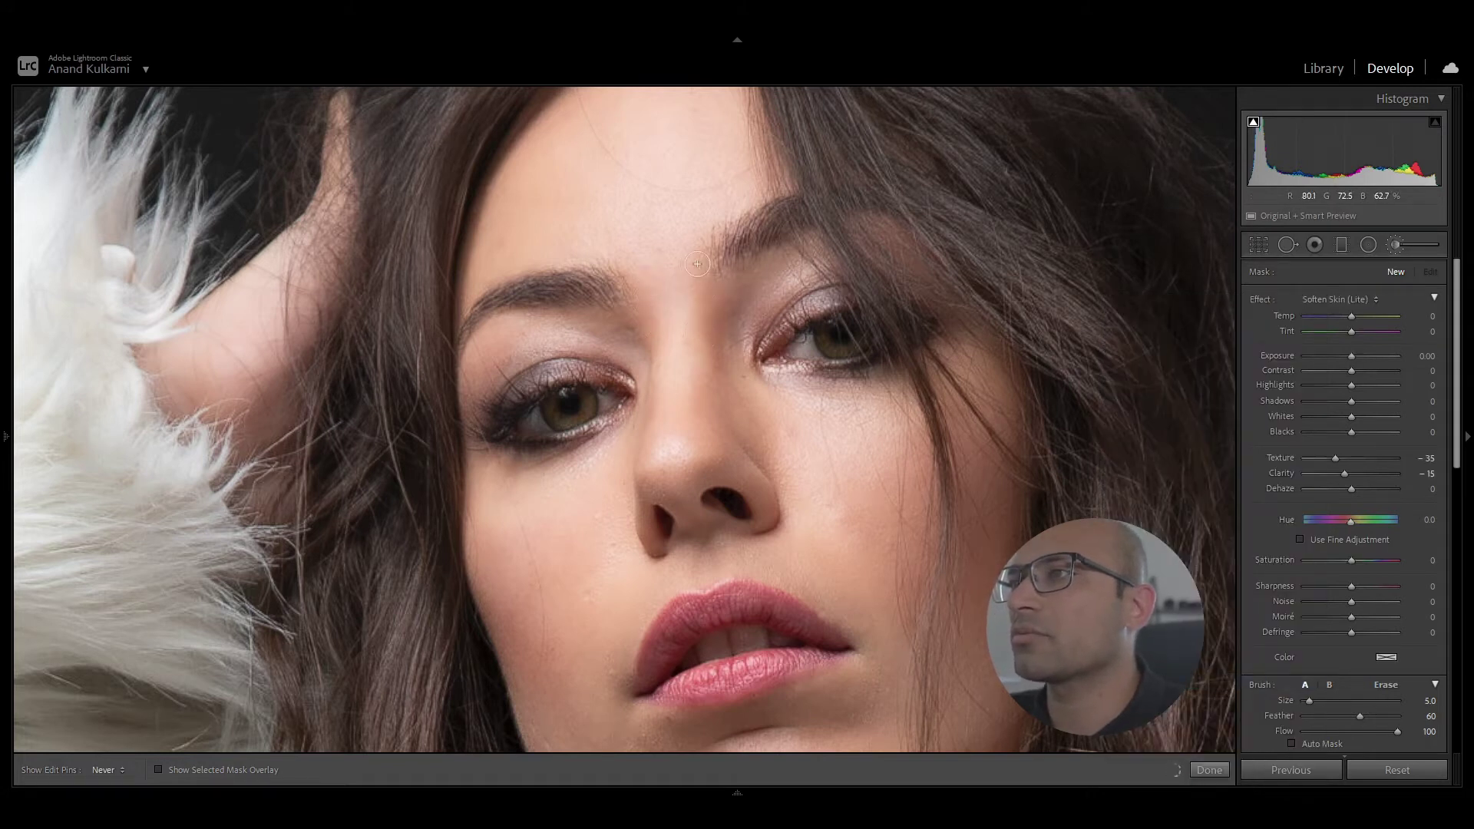
left_click(663, 373)
left_click_drag(662, 375, 808, 346)
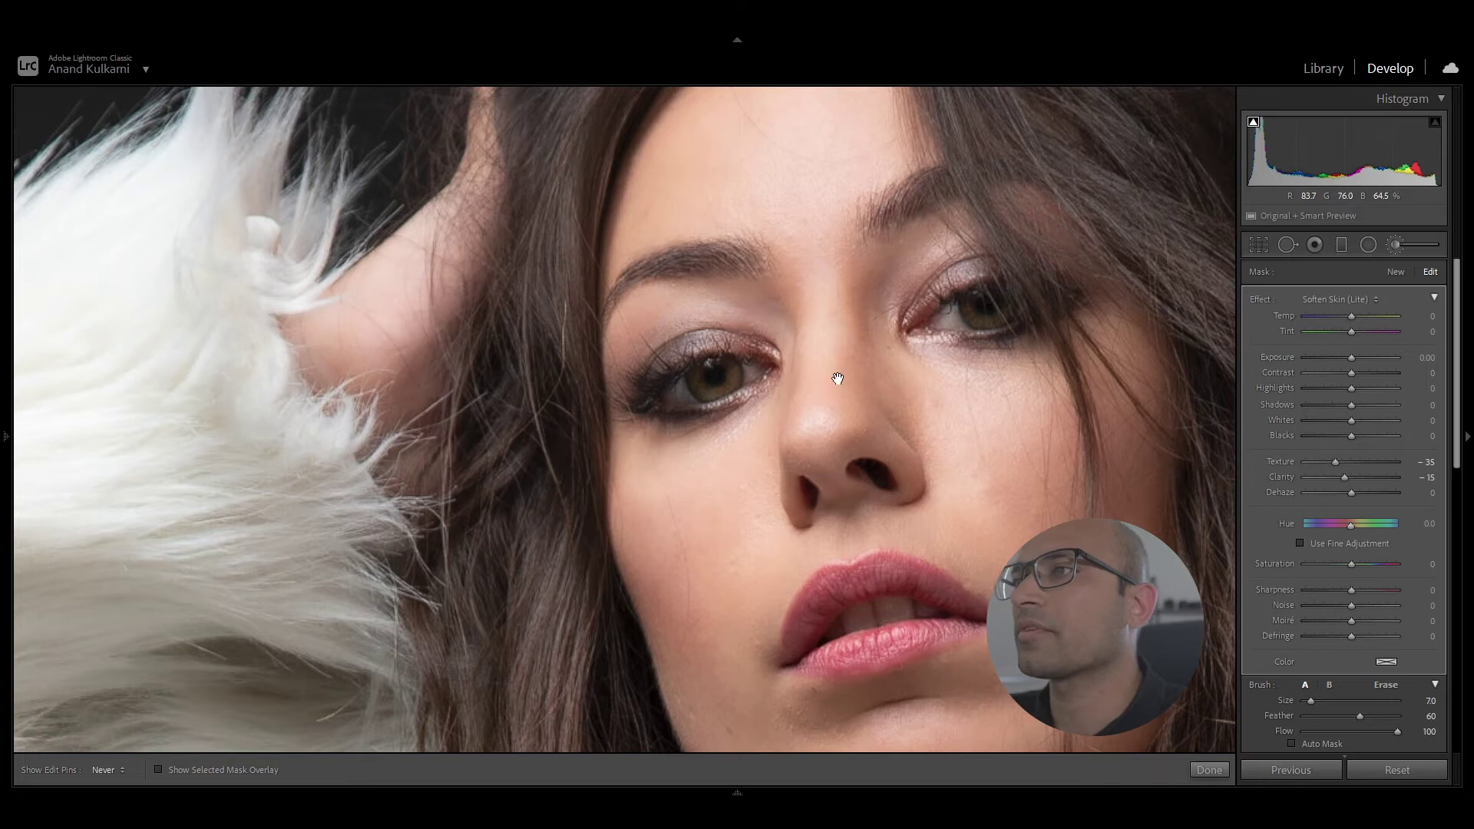
left_click_drag(837, 379, 624, 314)
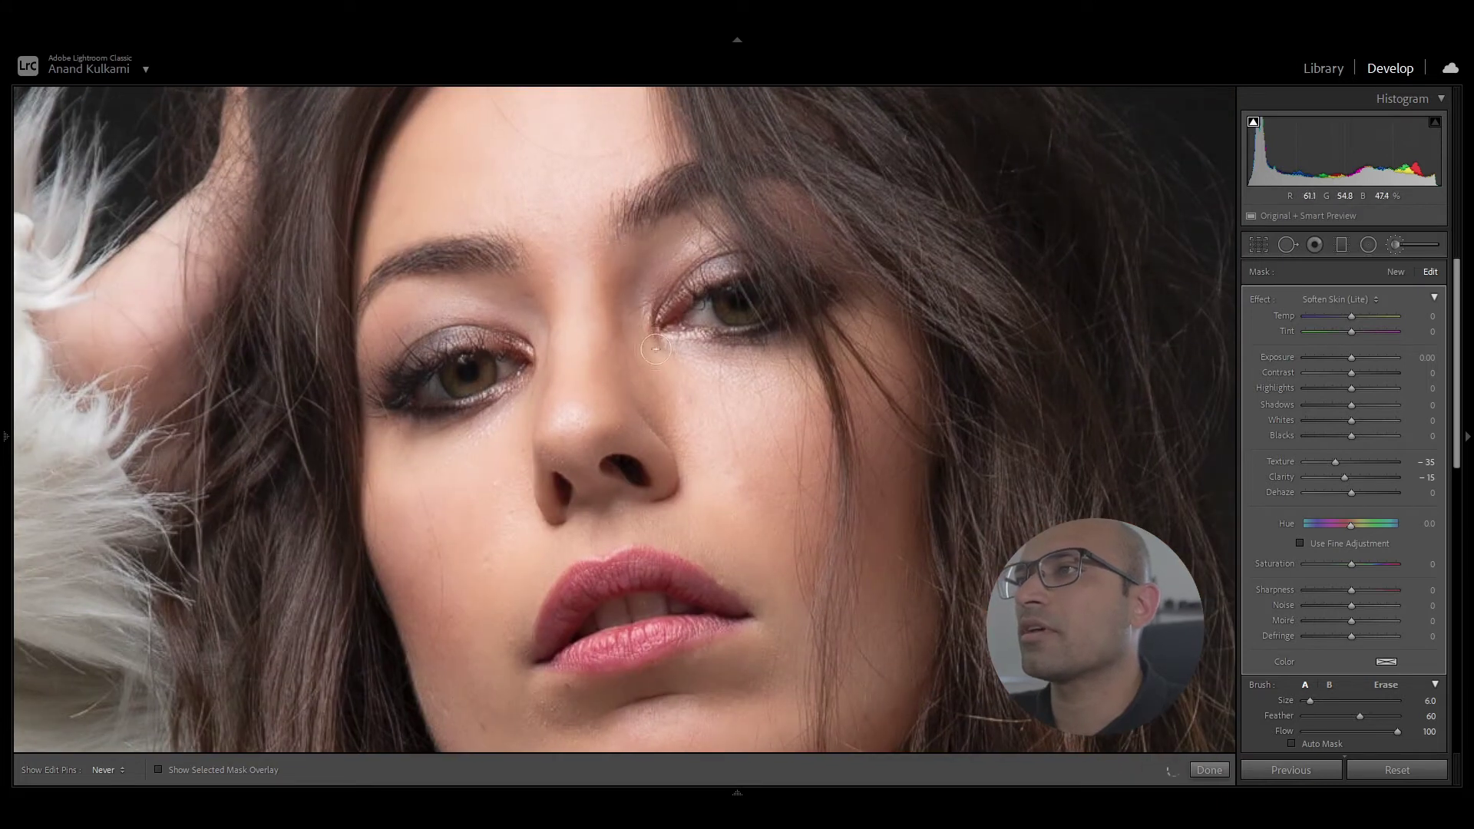
Step: Continue softening the cheeks, nose and the skin around the lips and chin with a brush of about size 6 to 8
left_click_drag(703, 376, 887, 322)
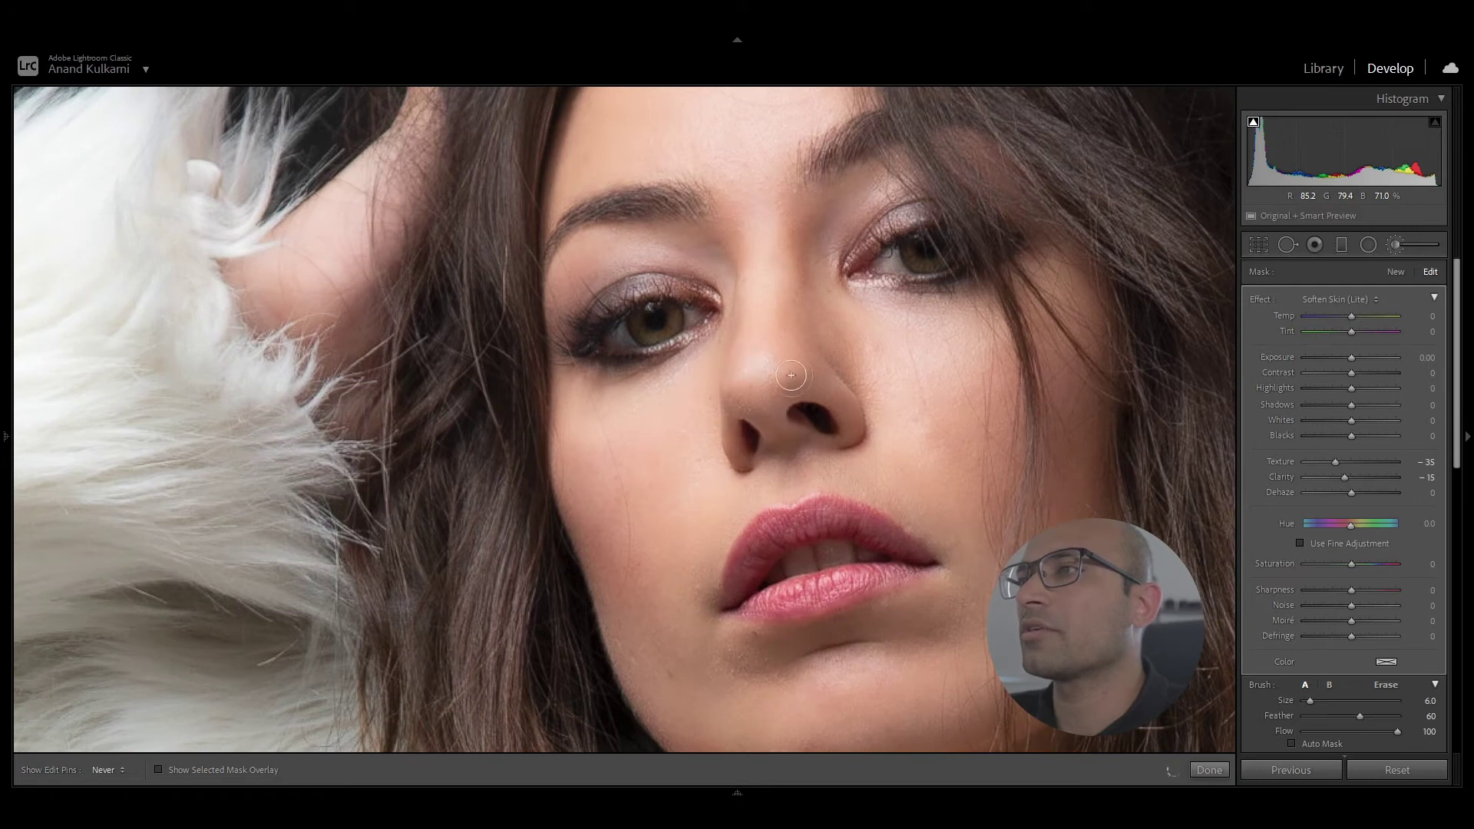
left_click_drag(885, 402, 794, 380)
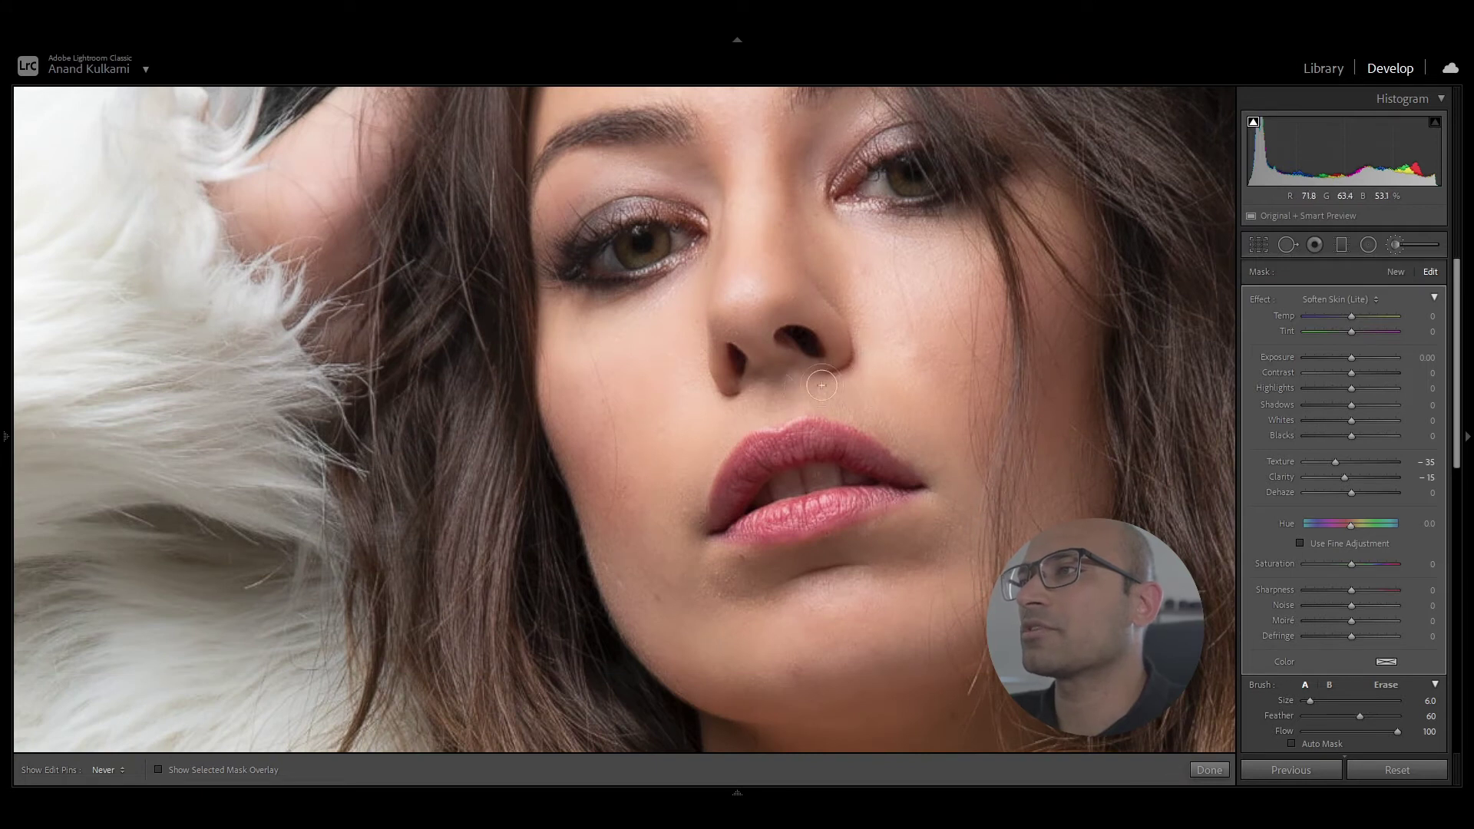
left_click_drag(659, 460, 658, 320)
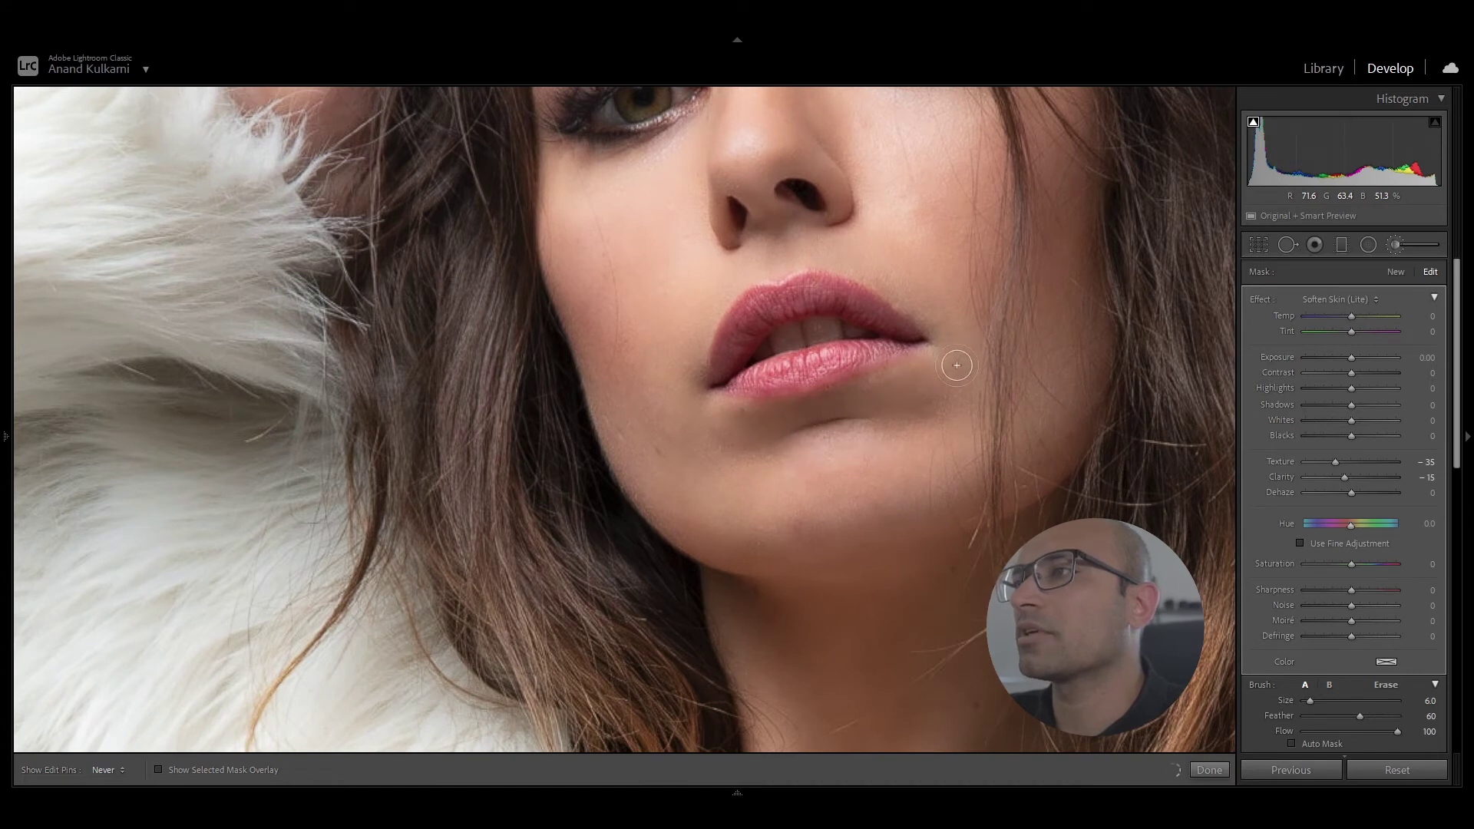
left_click_drag(920, 388, 836, 533)
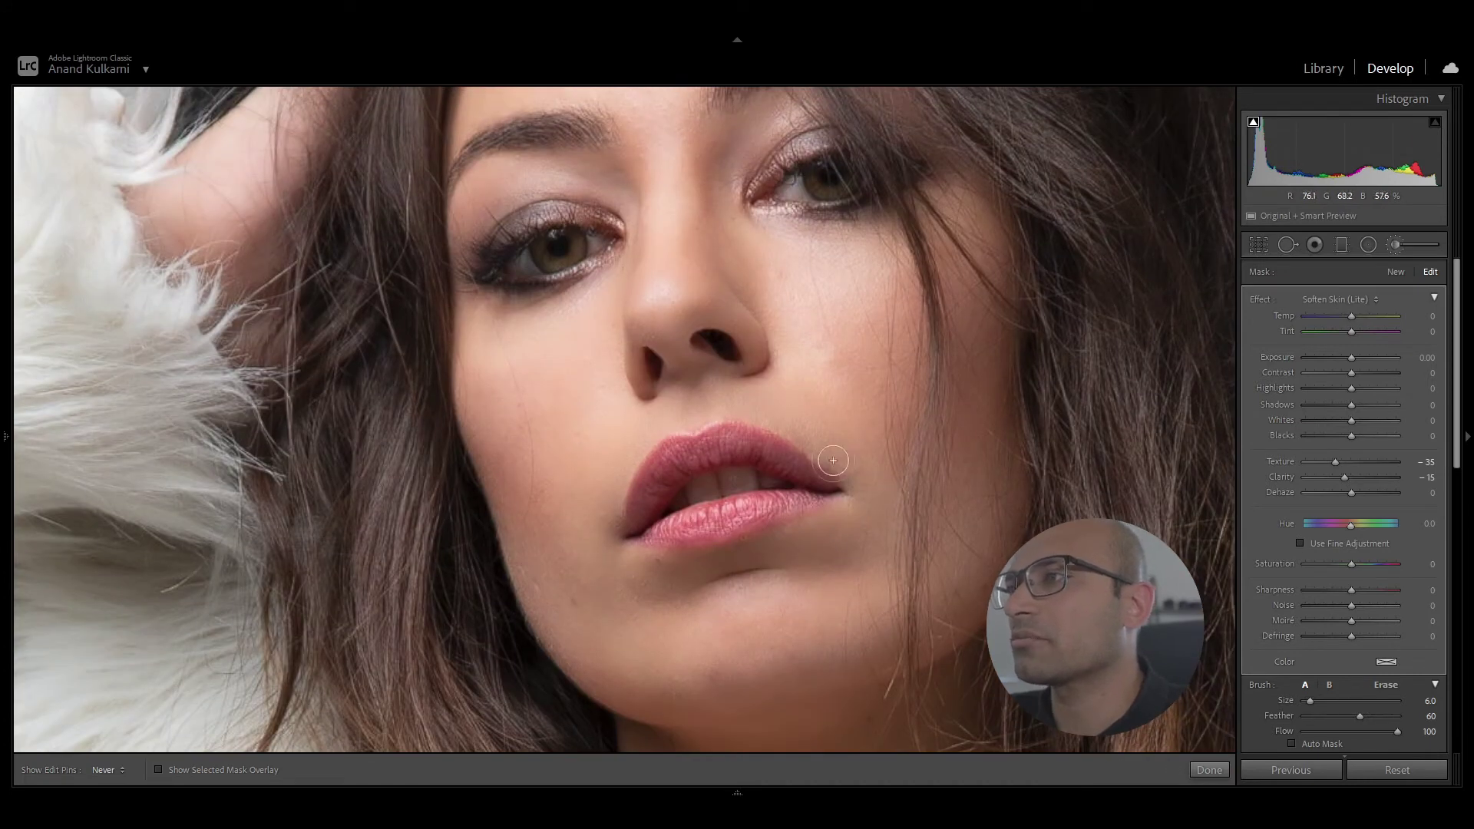
left_click_drag(845, 335, 814, 427)
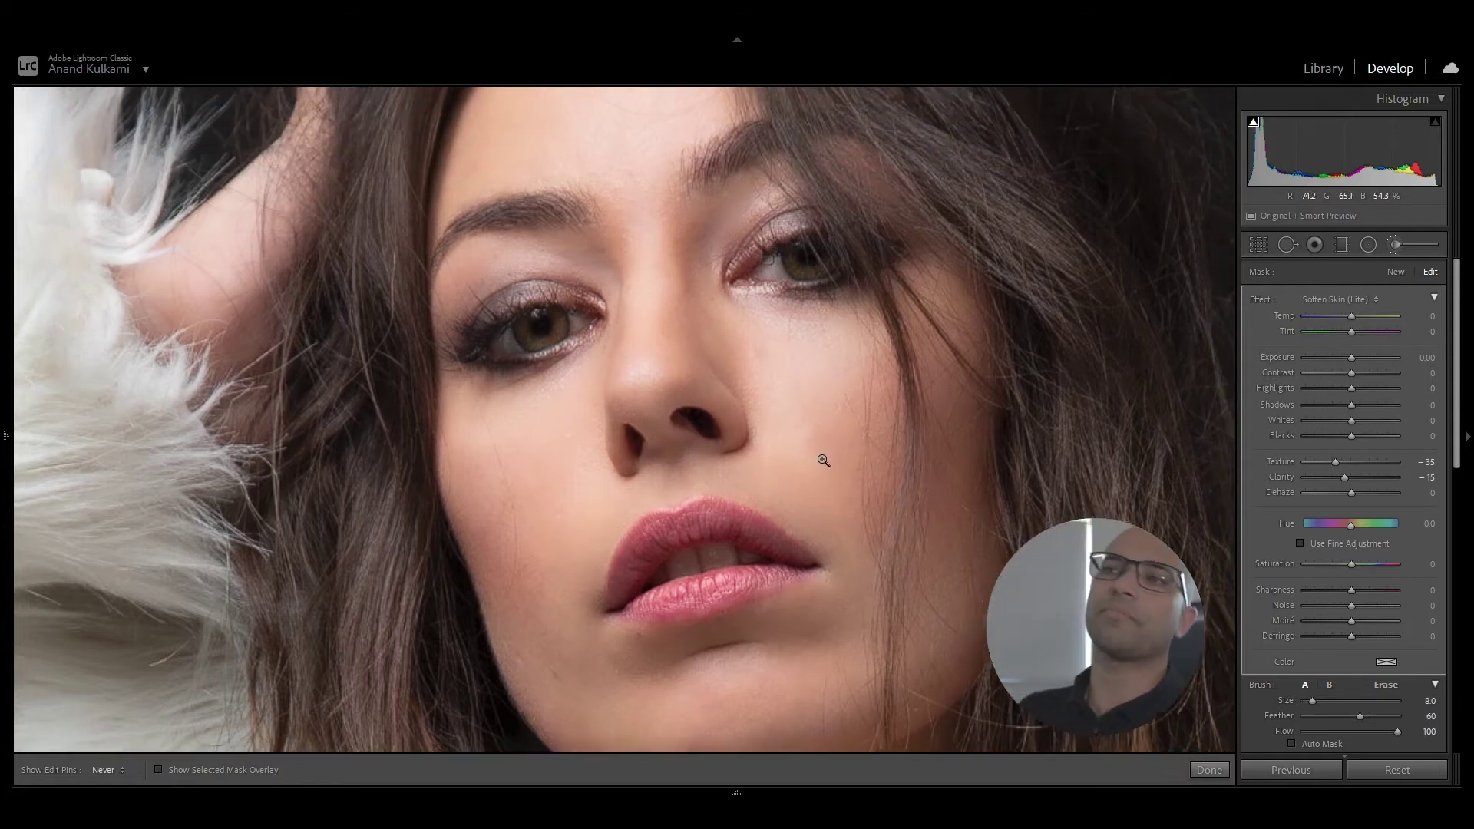
Step: Brush the skin softening over the abdomen at size 11, undo the last brush change, and finish the brush adjustment
left_click(767, 380)
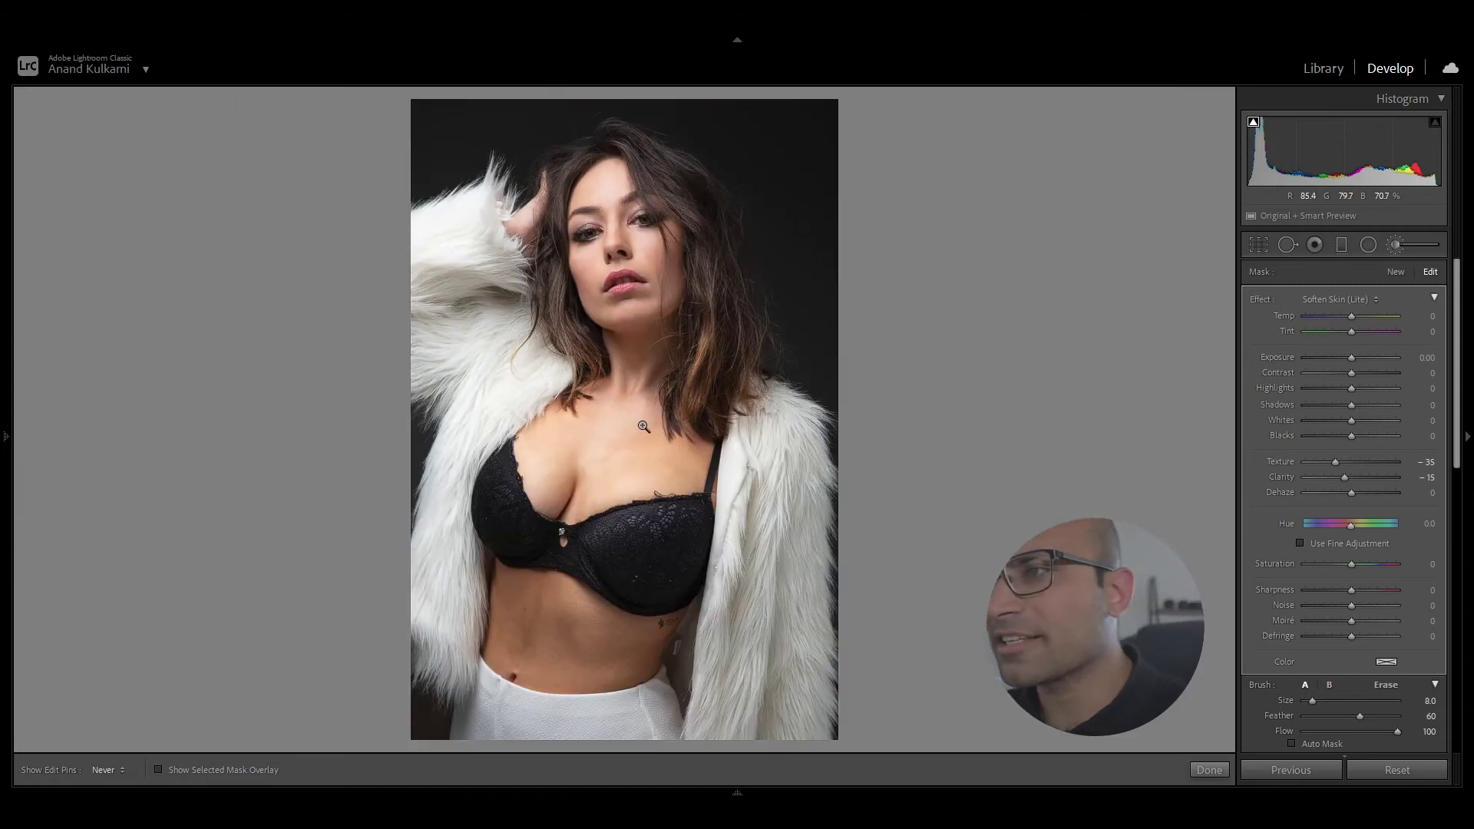
left_click(629, 399)
mouse_move(871, 237)
left_mouse_down()
mouse_move(698, 680)
mouse_move(726, 204)
mouse_move(811, 49)
mouse_move(769, 89)
mouse_move(783, 356)
mouse_move(674, 491)
mouse_move(847, 415)
mouse_move(822, 361)
left_mouse_up()
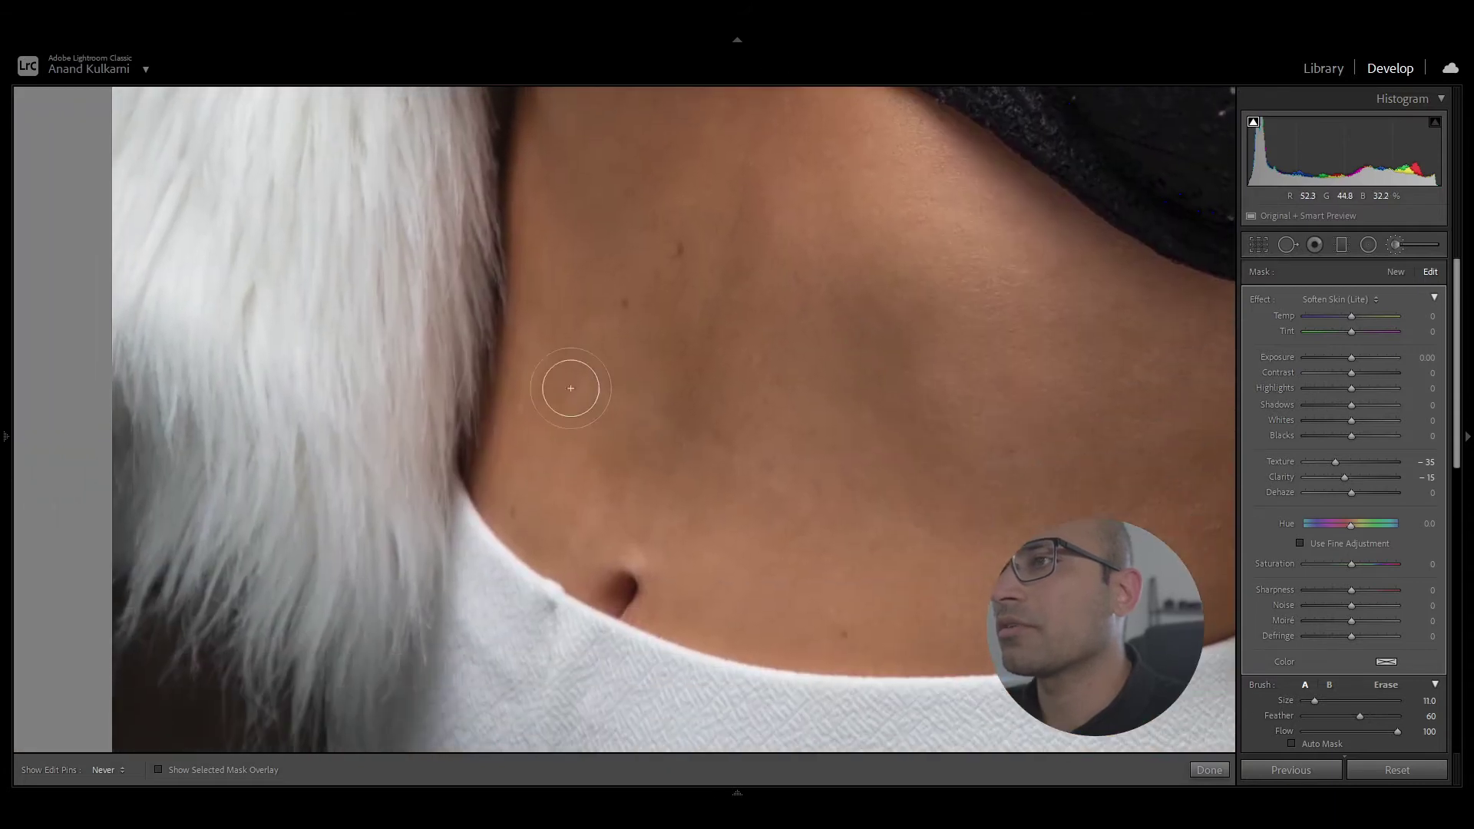
key("bracketright")
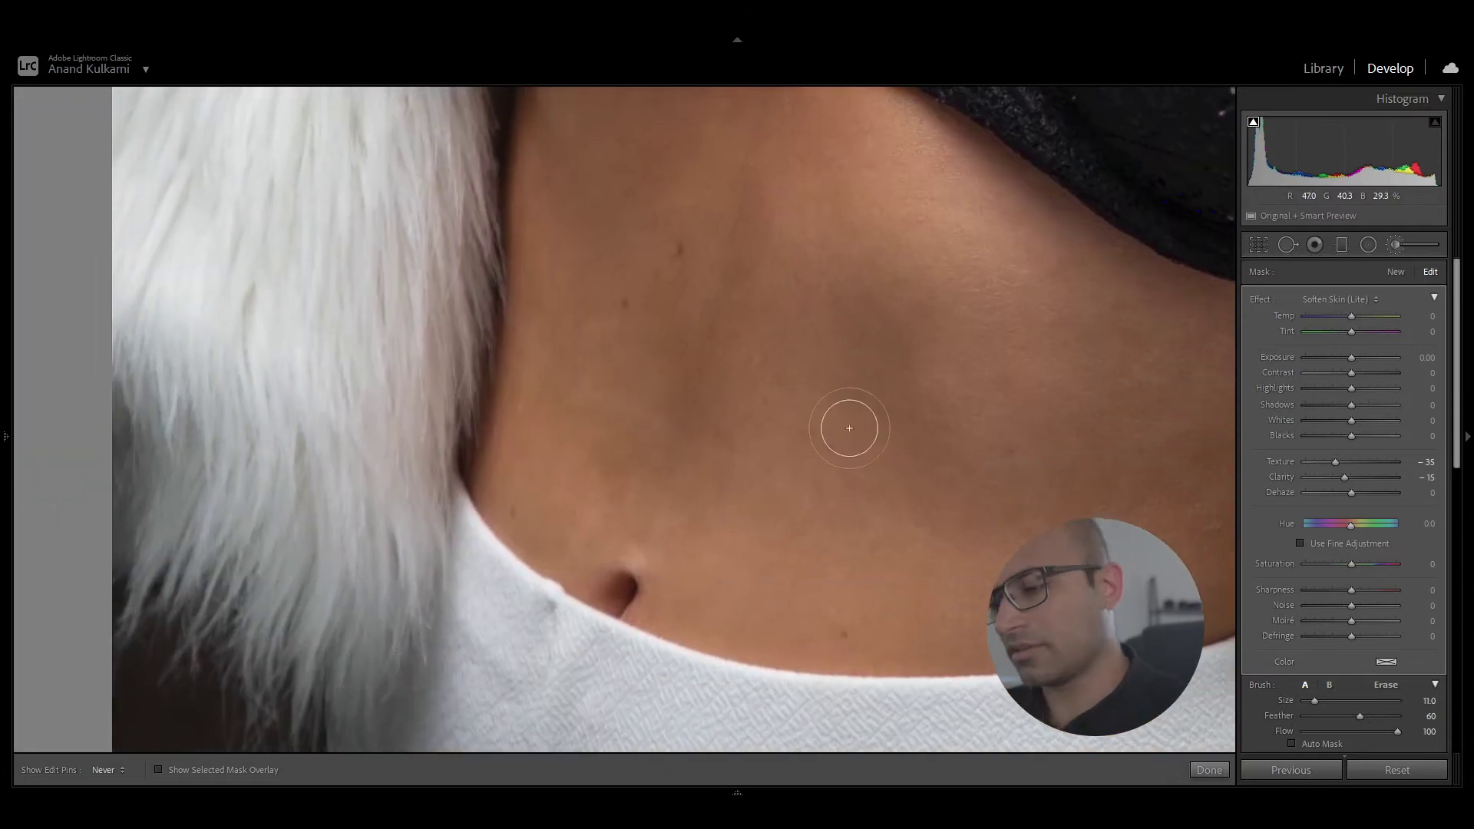
key("ctrl+z")
key("z")
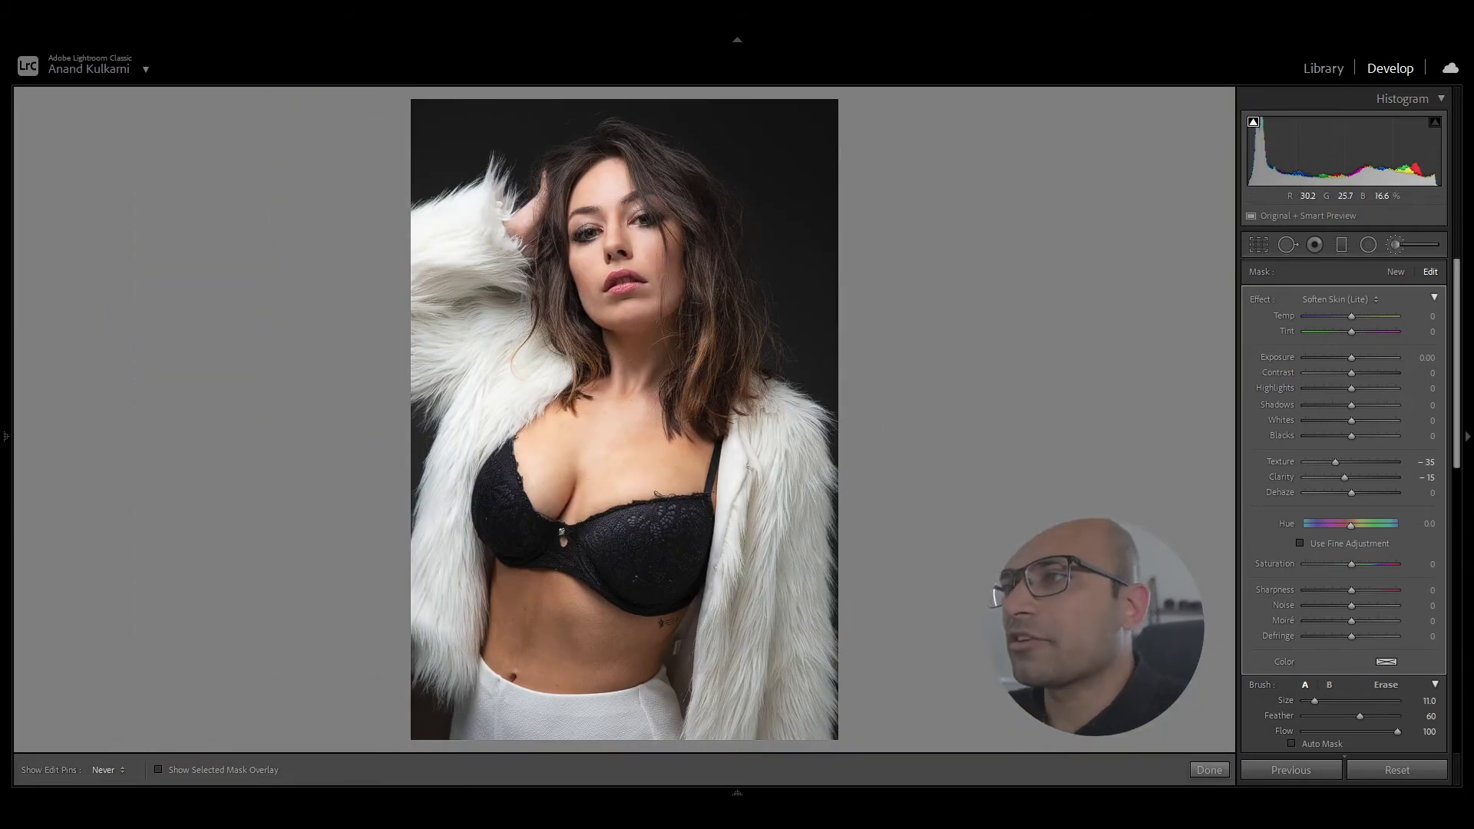
left_click(1209, 770)
Step: Start a new adjustment brush with the Iris Enhance effect and paint both irises at about size 2 to 3
key("z")
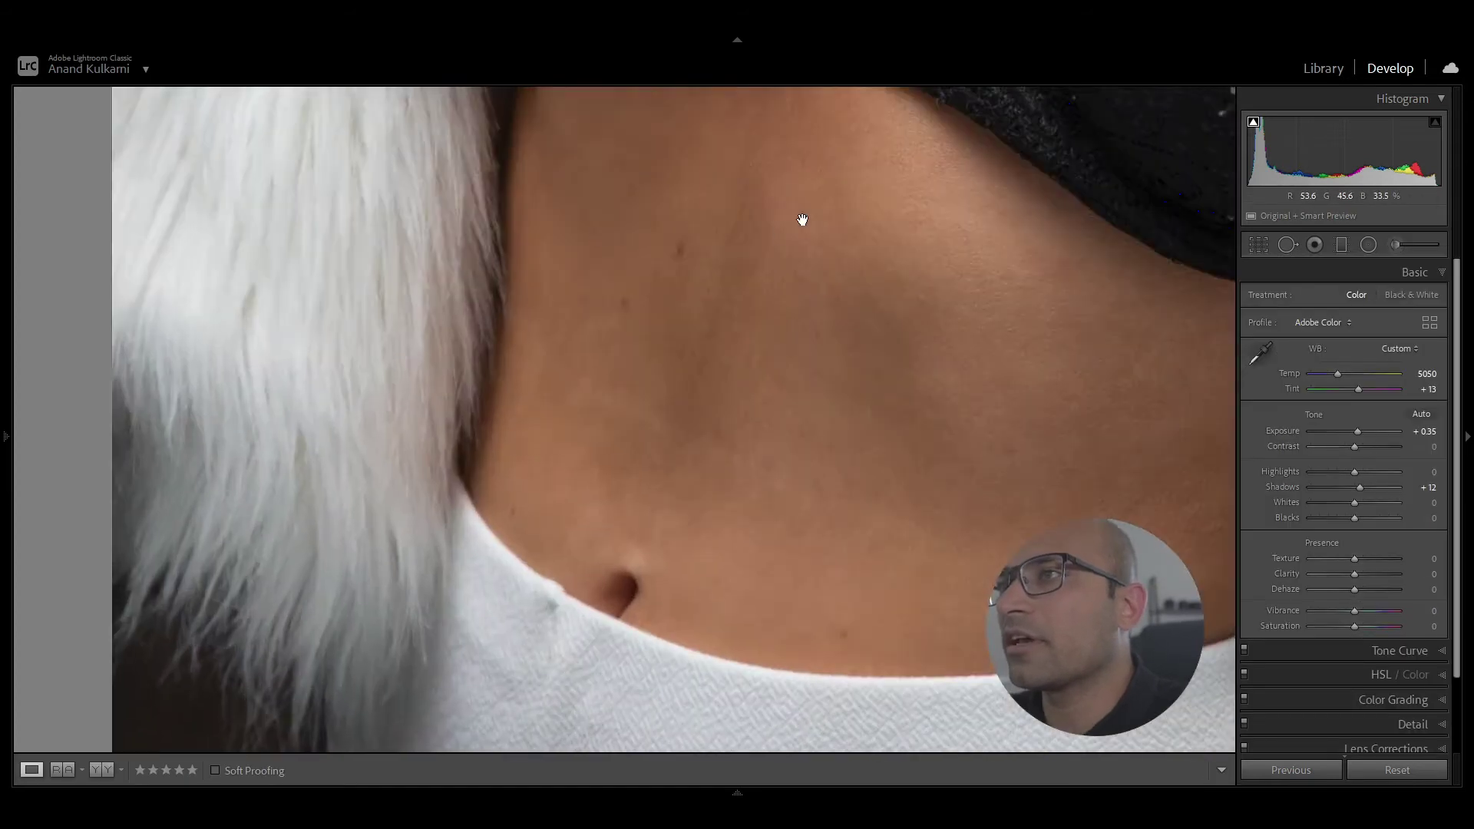
key("z")
left_click_drag(605, 226, 701, 324)
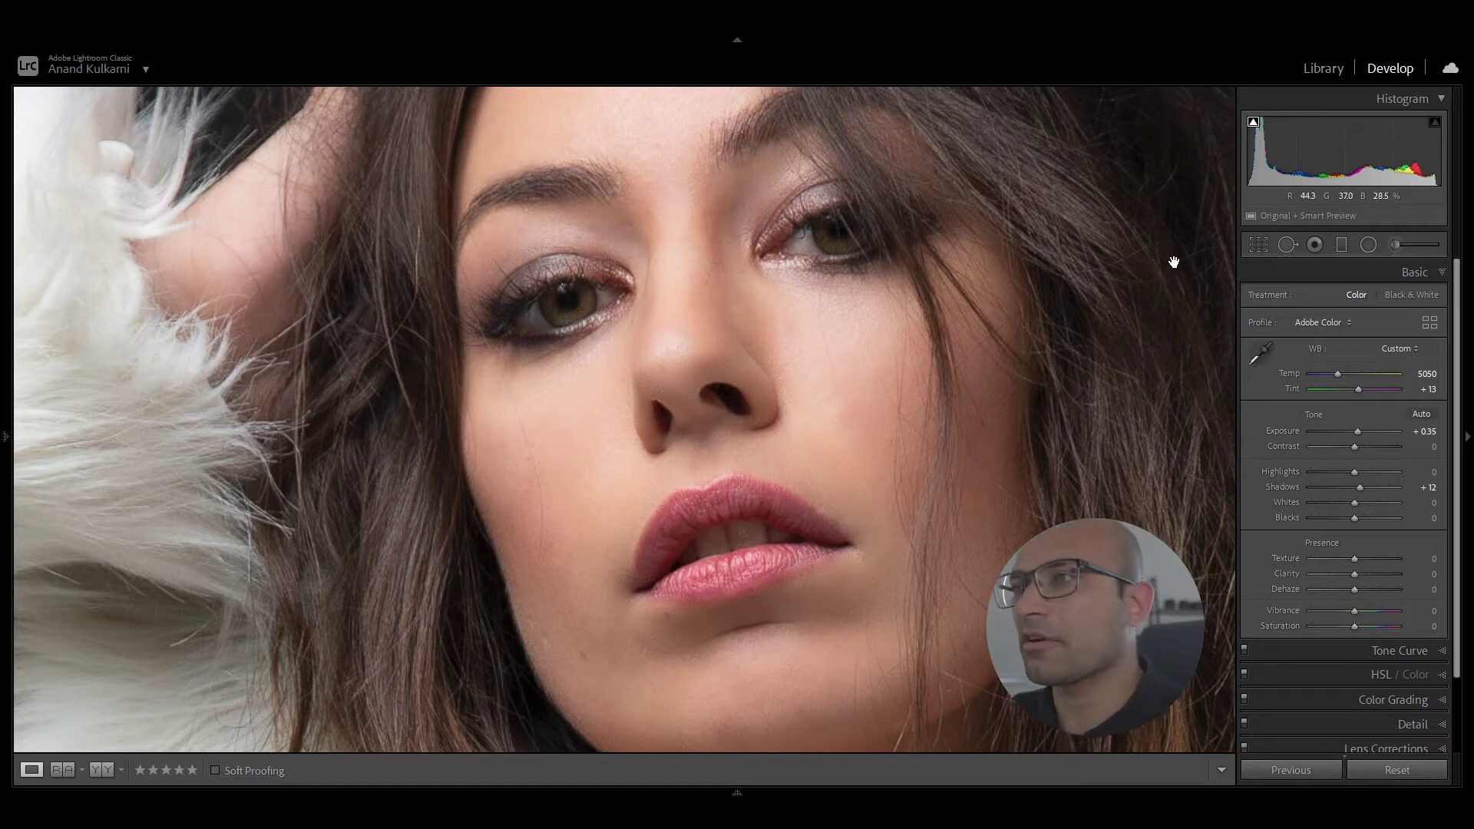
left_click(1395, 244)
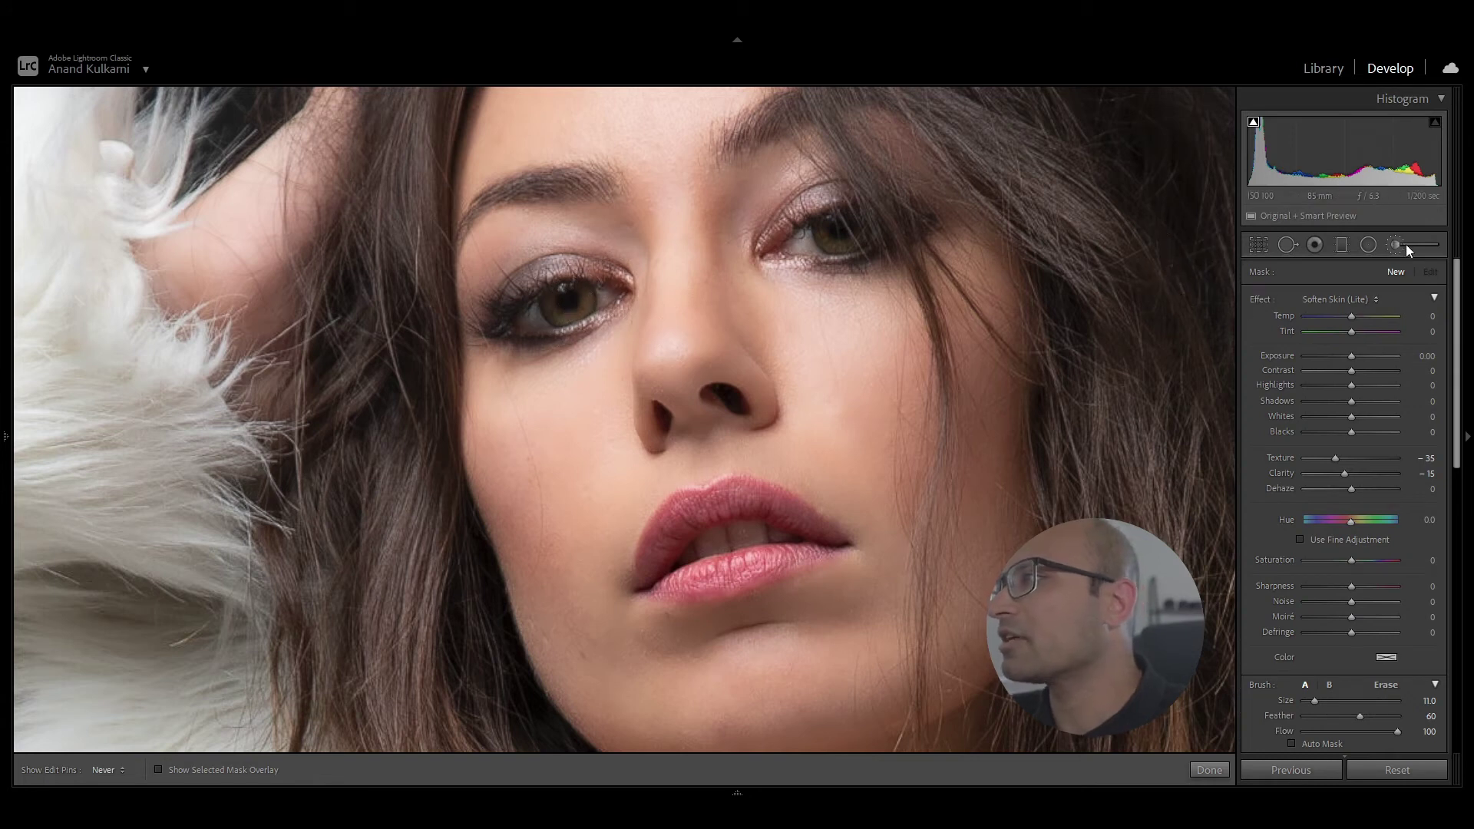
left_click(1342, 298)
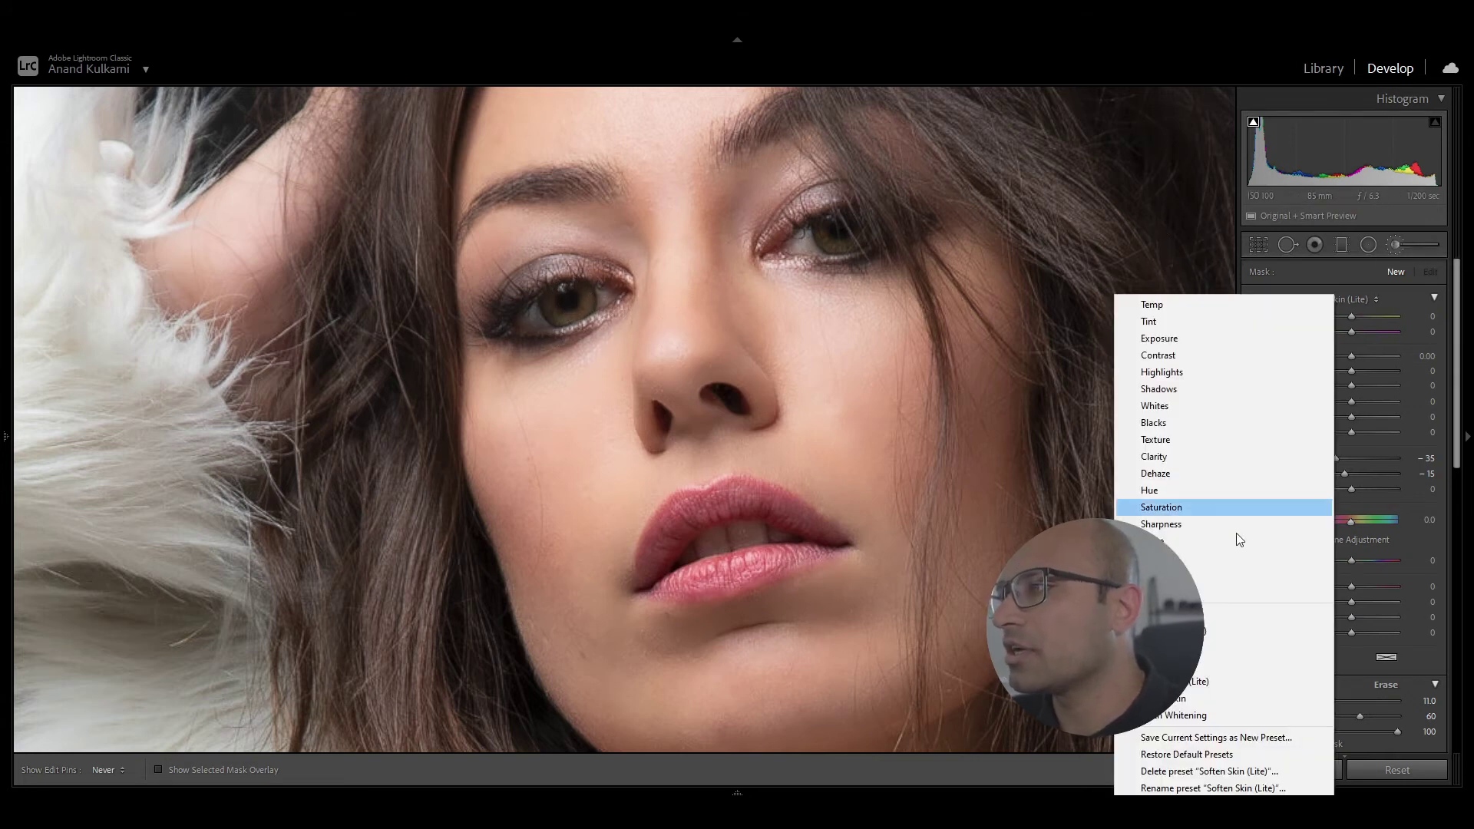
left_click(1243, 664)
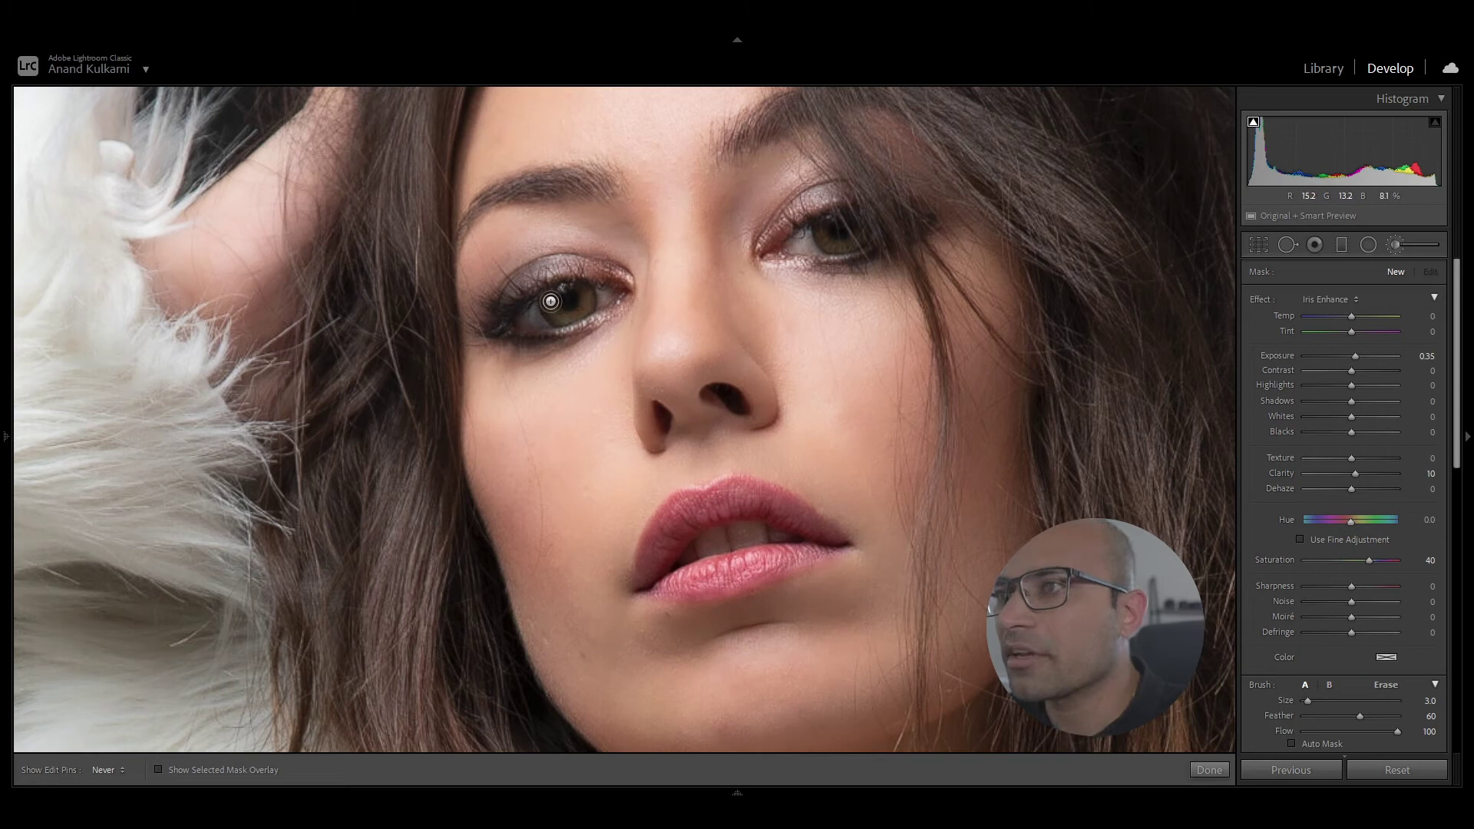
left_click_drag(564, 315, 591, 296)
key("bracketleft")
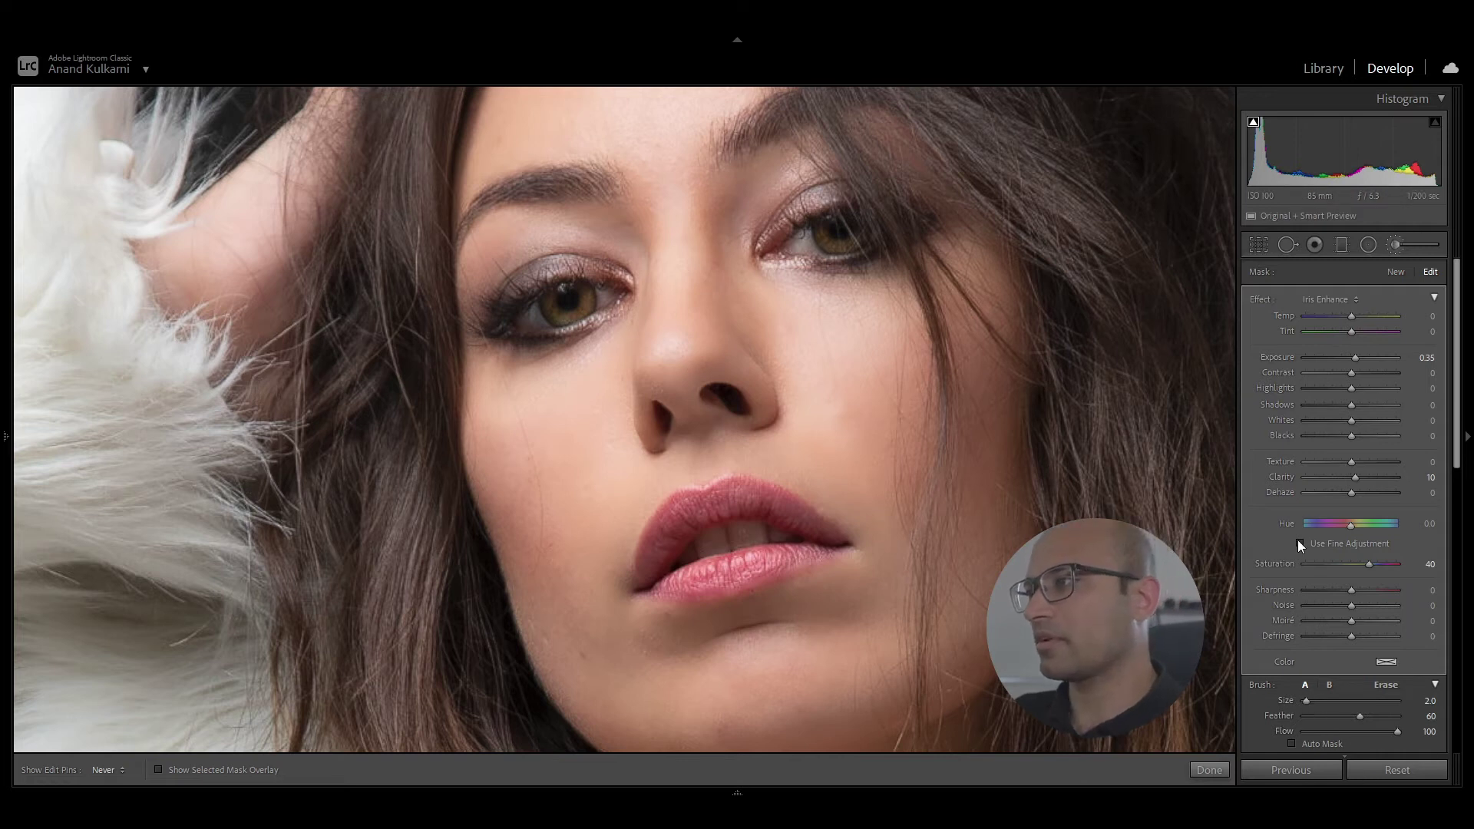
Step: Create a new brush mask with the Eye Whites effect and paint the whites of the eyes at size 2
scroll(1313, 466, "down", 3)
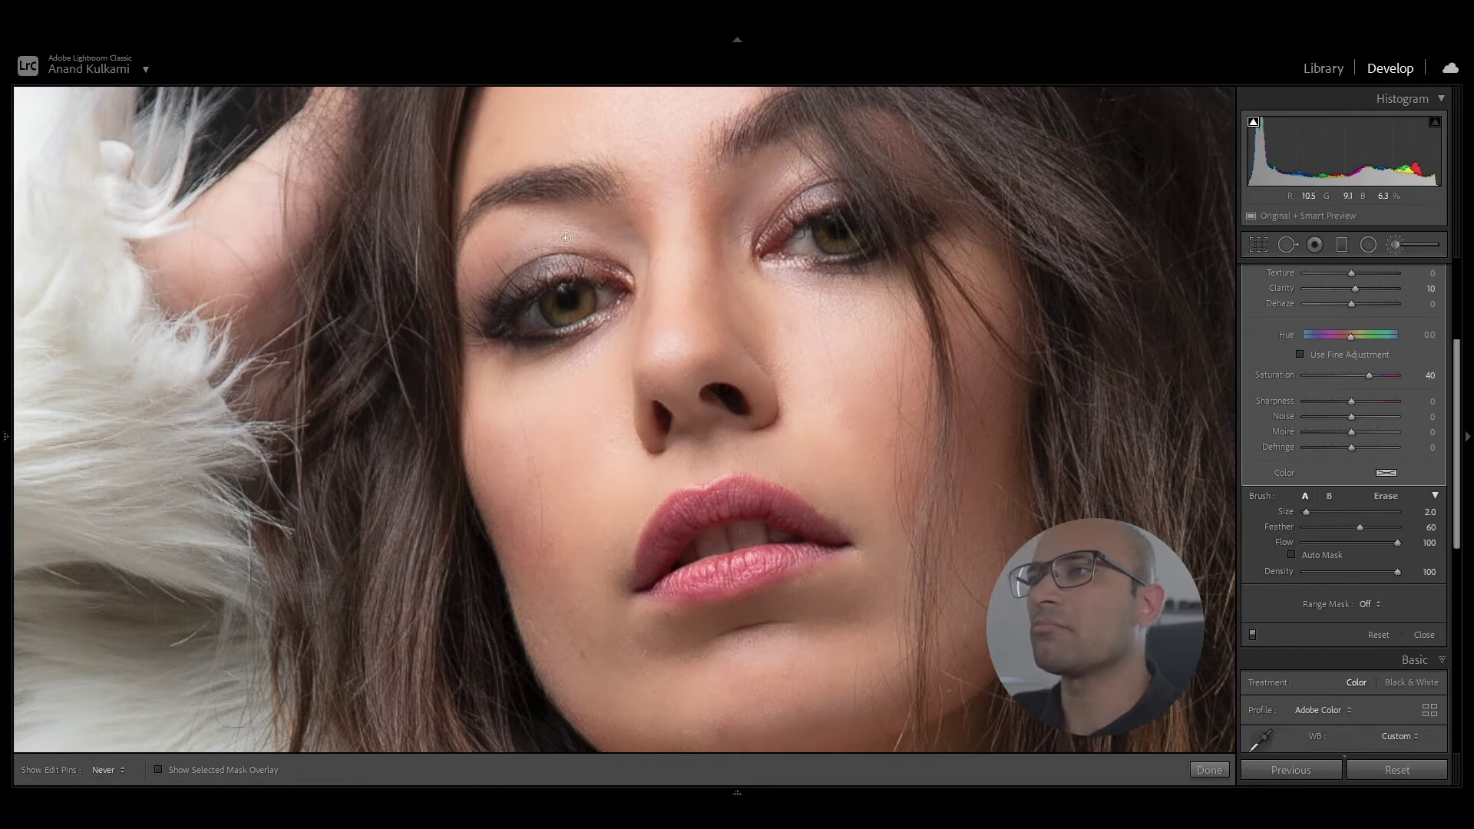
key("bracketright")
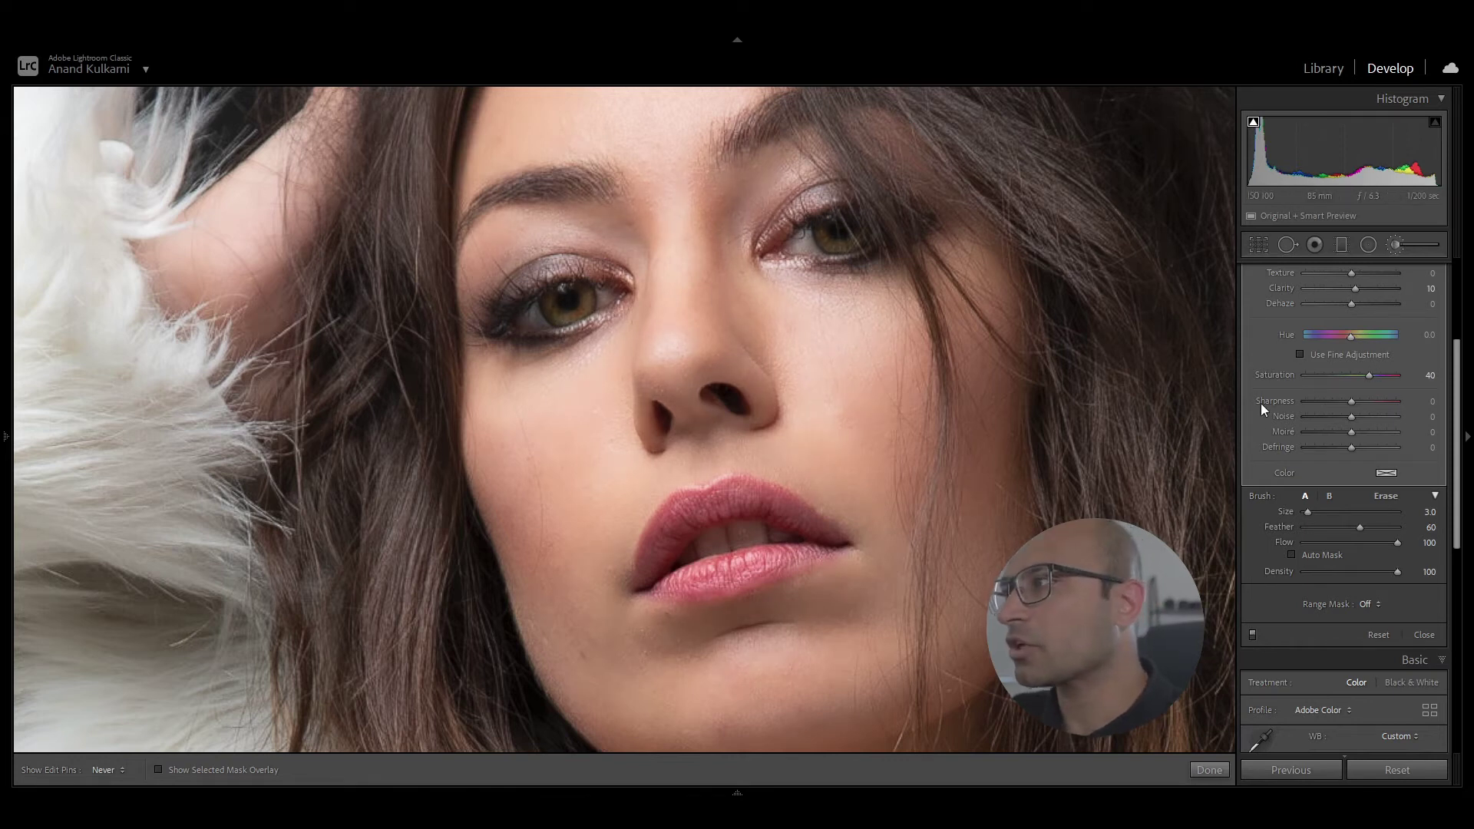
scroll(1372, 315, "up", 3)
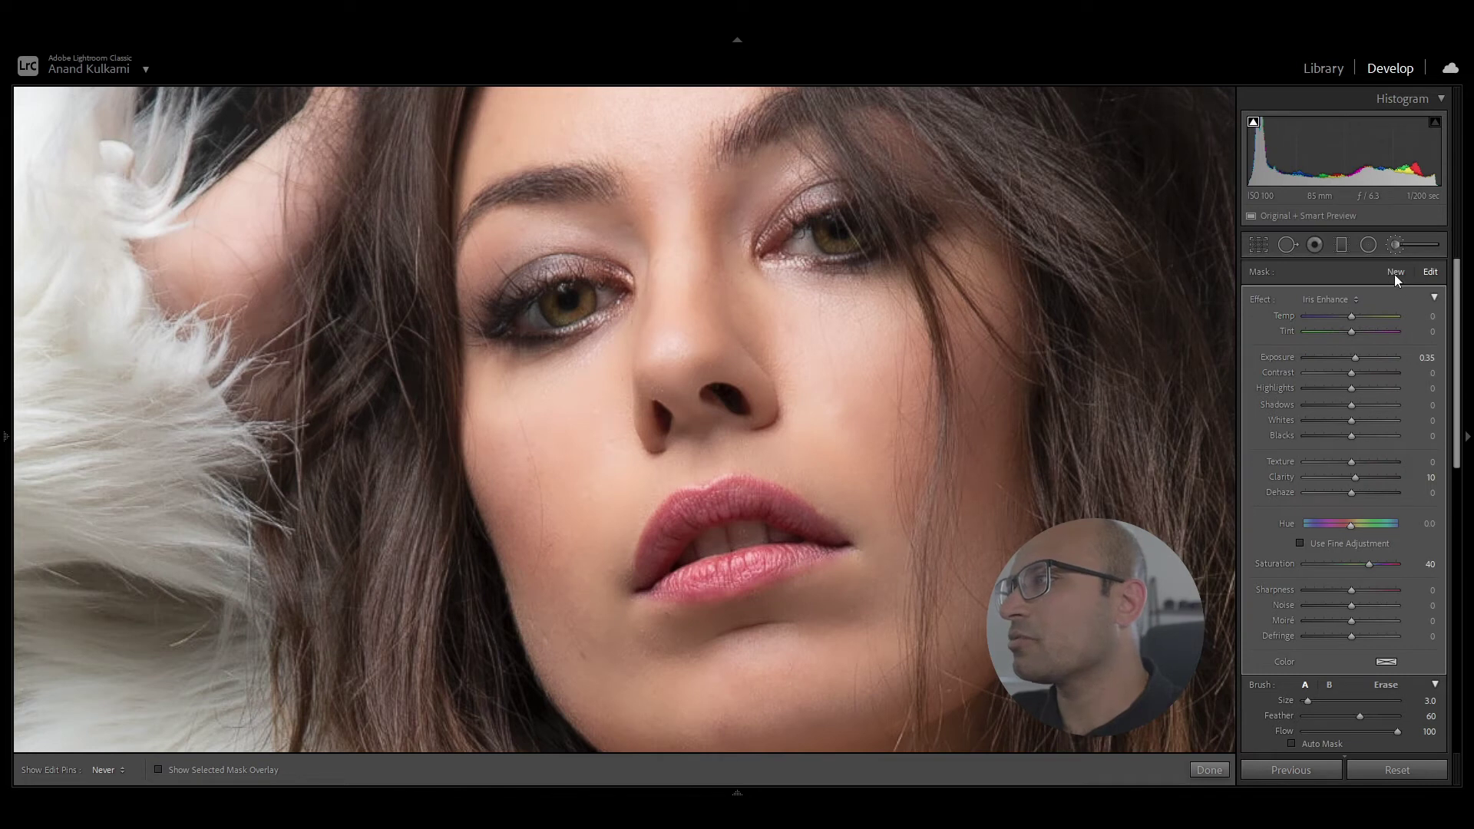
mouse_move(534, 317)
left_mouse_down()
mouse_move(602, 288)
mouse_move(541, 326)
mouse_move(592, 322)
left_mouse_up()
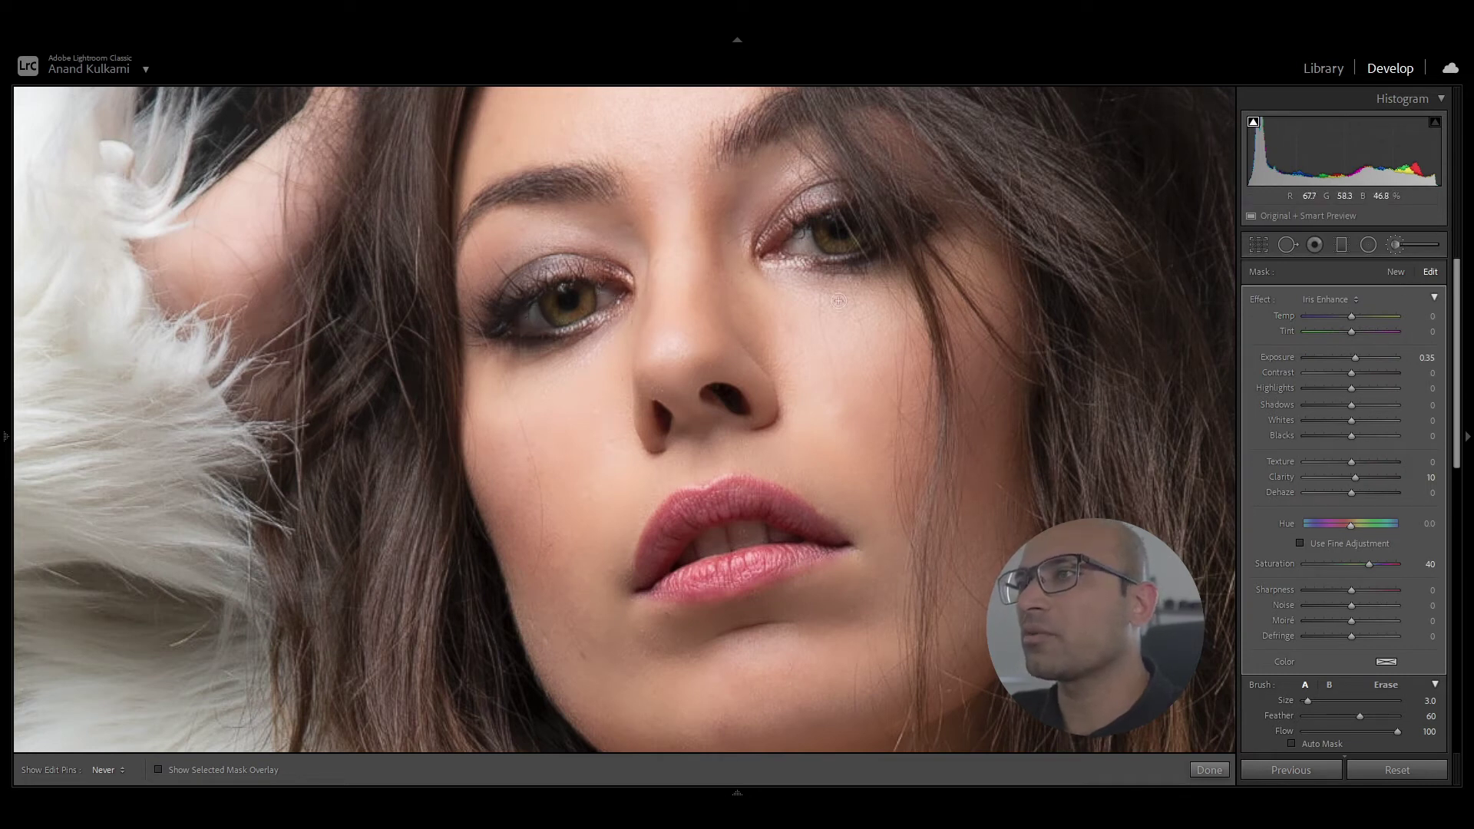
left_click(1395, 271)
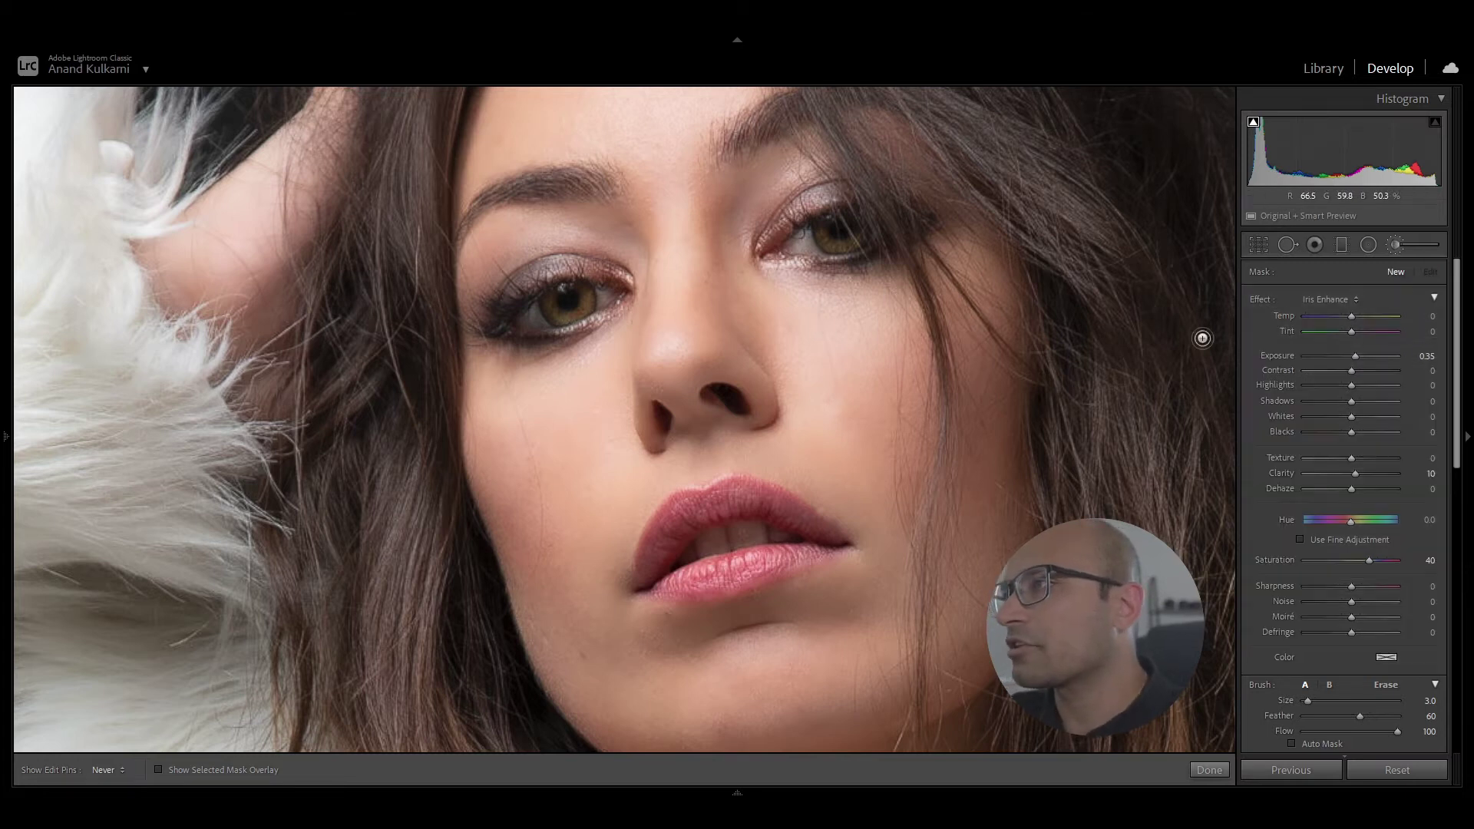
left_click(1319, 299)
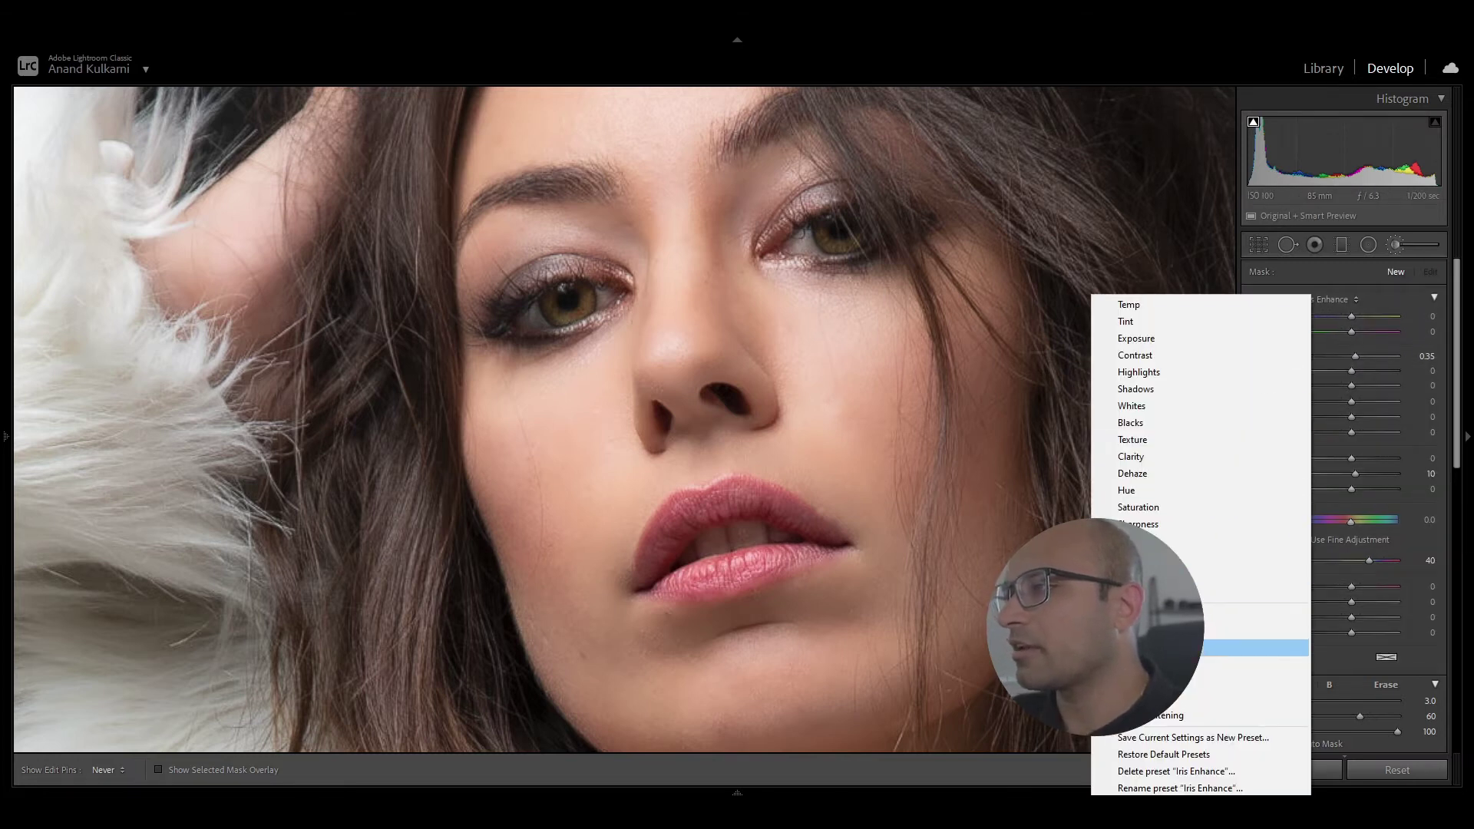
left_click(1263, 647)
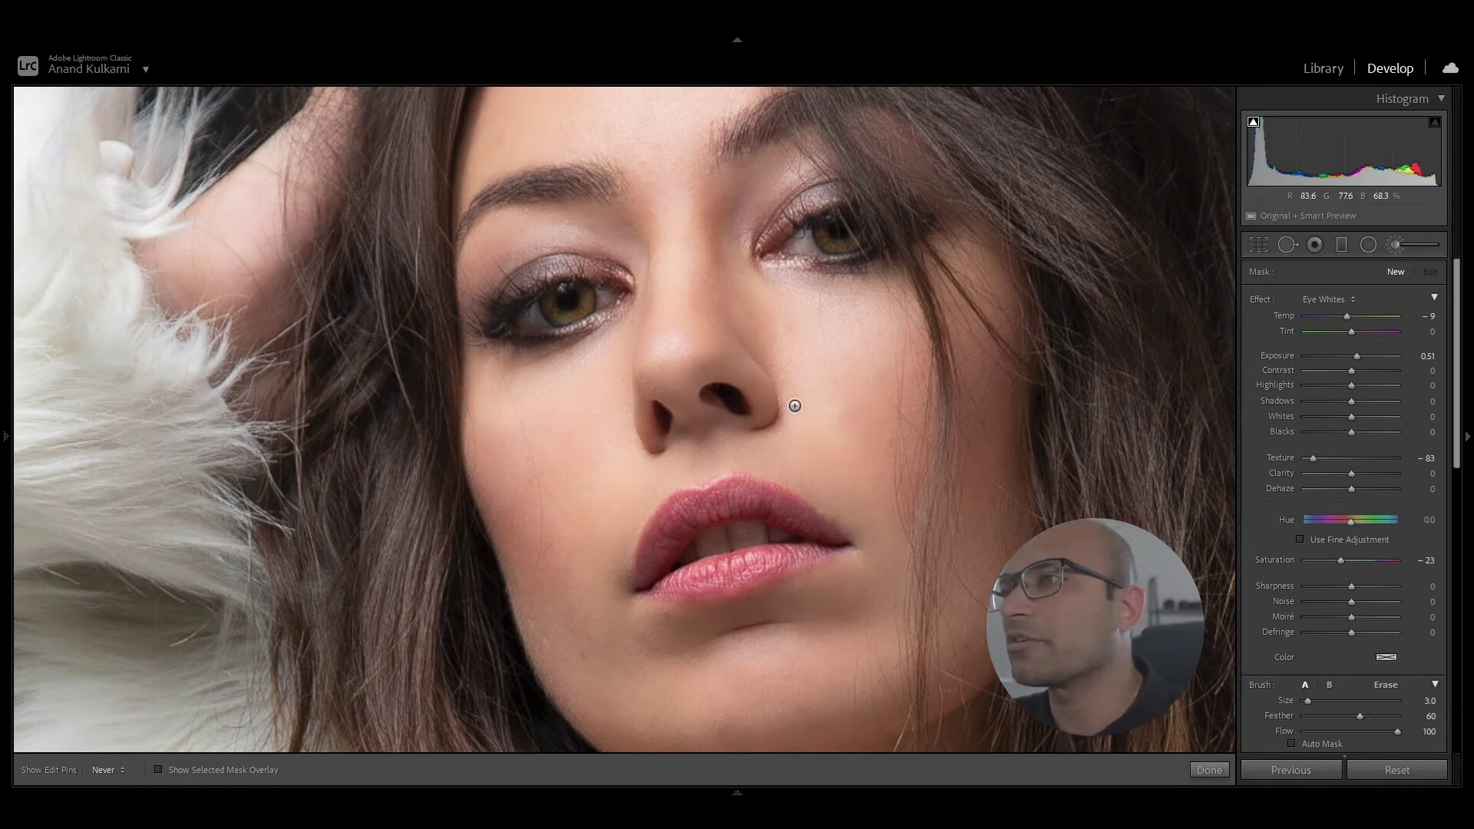
key("bracketleft")
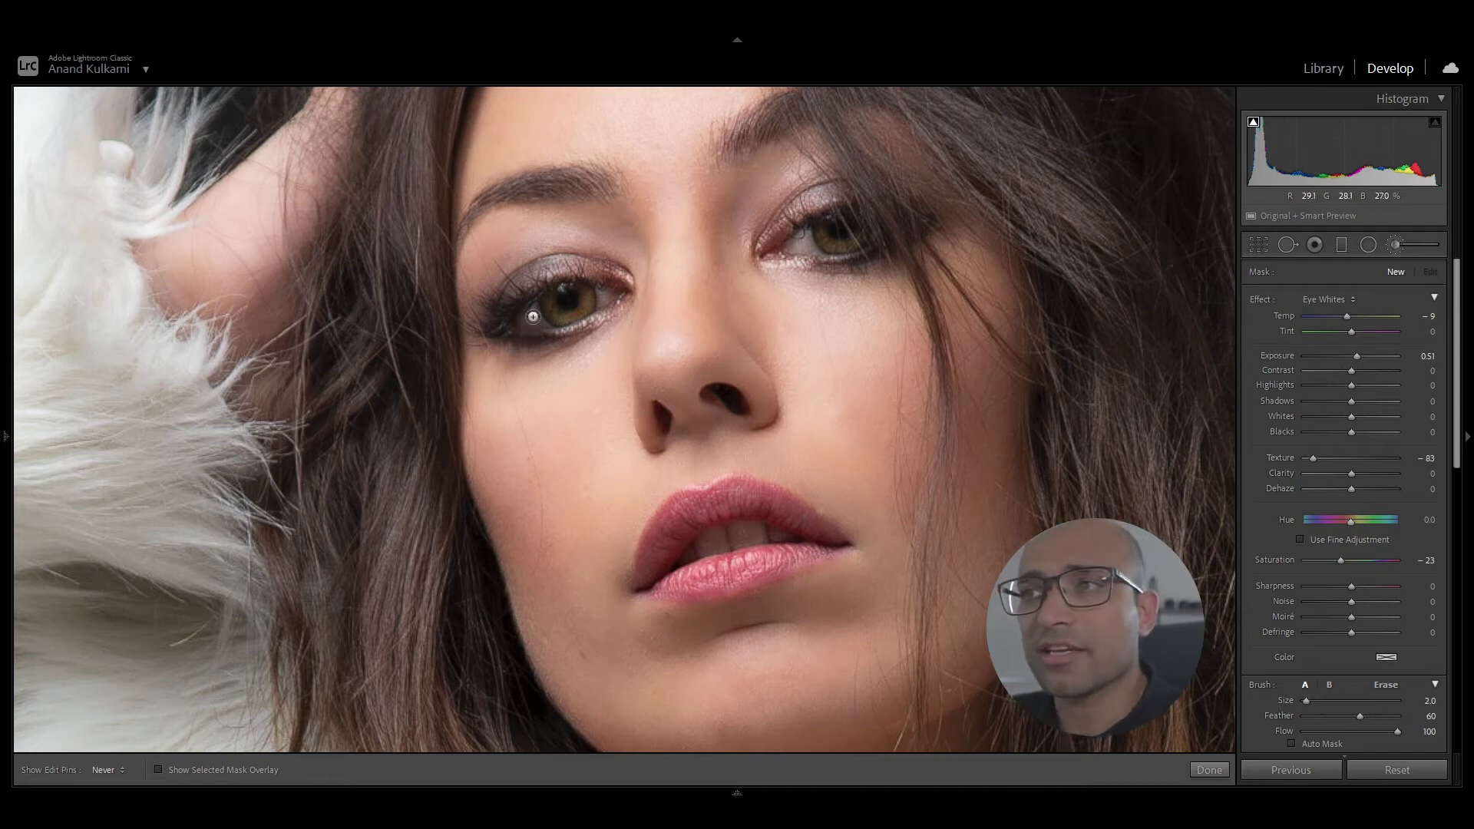
mouse_move(530, 313)
left_mouse_down()
mouse_move(519, 328)
mouse_move(599, 294)
left_mouse_up()
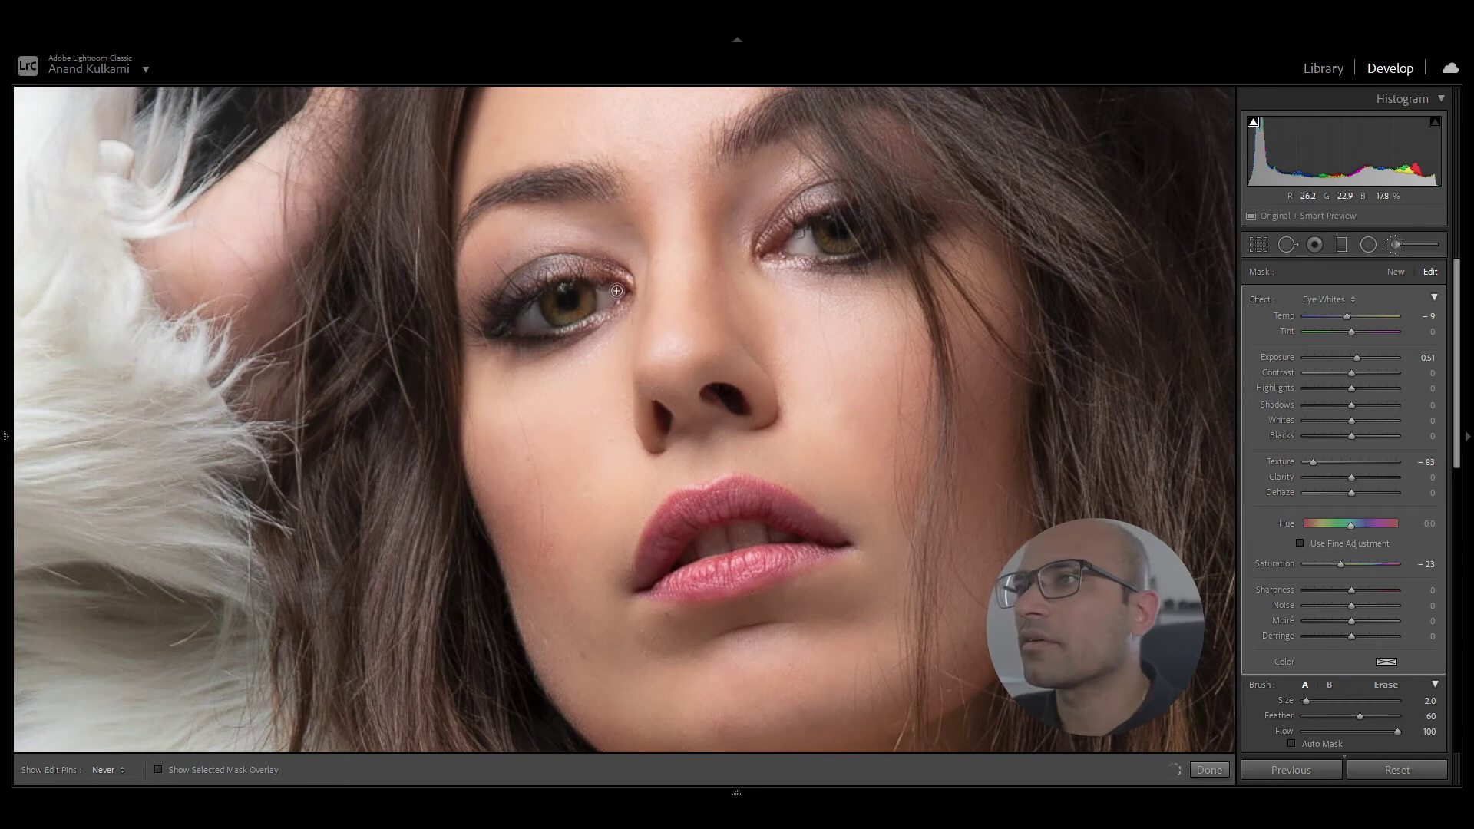
Step: Create another brush mask with the Exposure effect set to 0.23 and paint it across the eye area
left_click(733, 348)
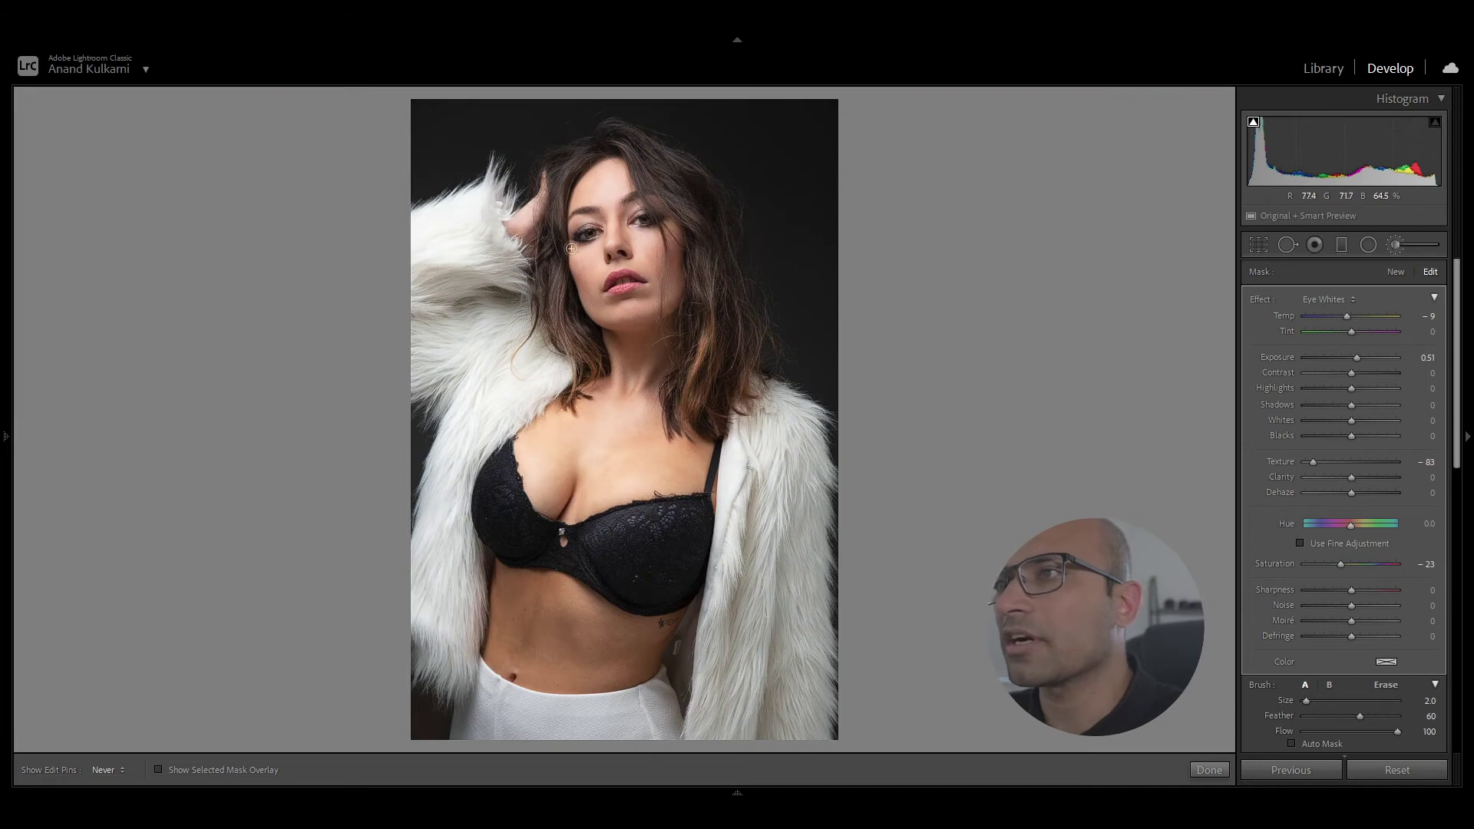
left_click(622, 251)
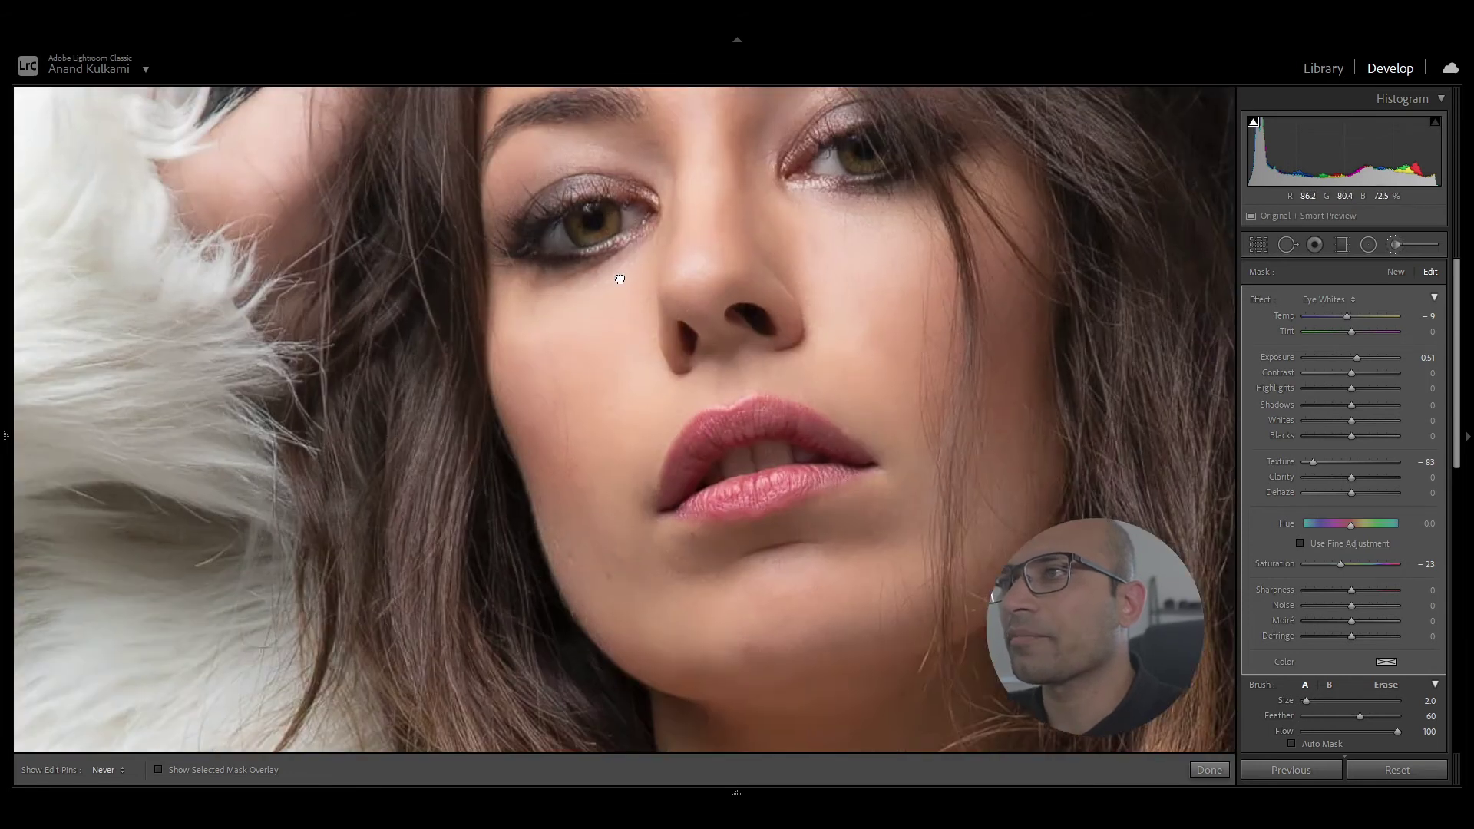
left_click(1395, 271)
left_click(1334, 301)
left_click(1224, 340)
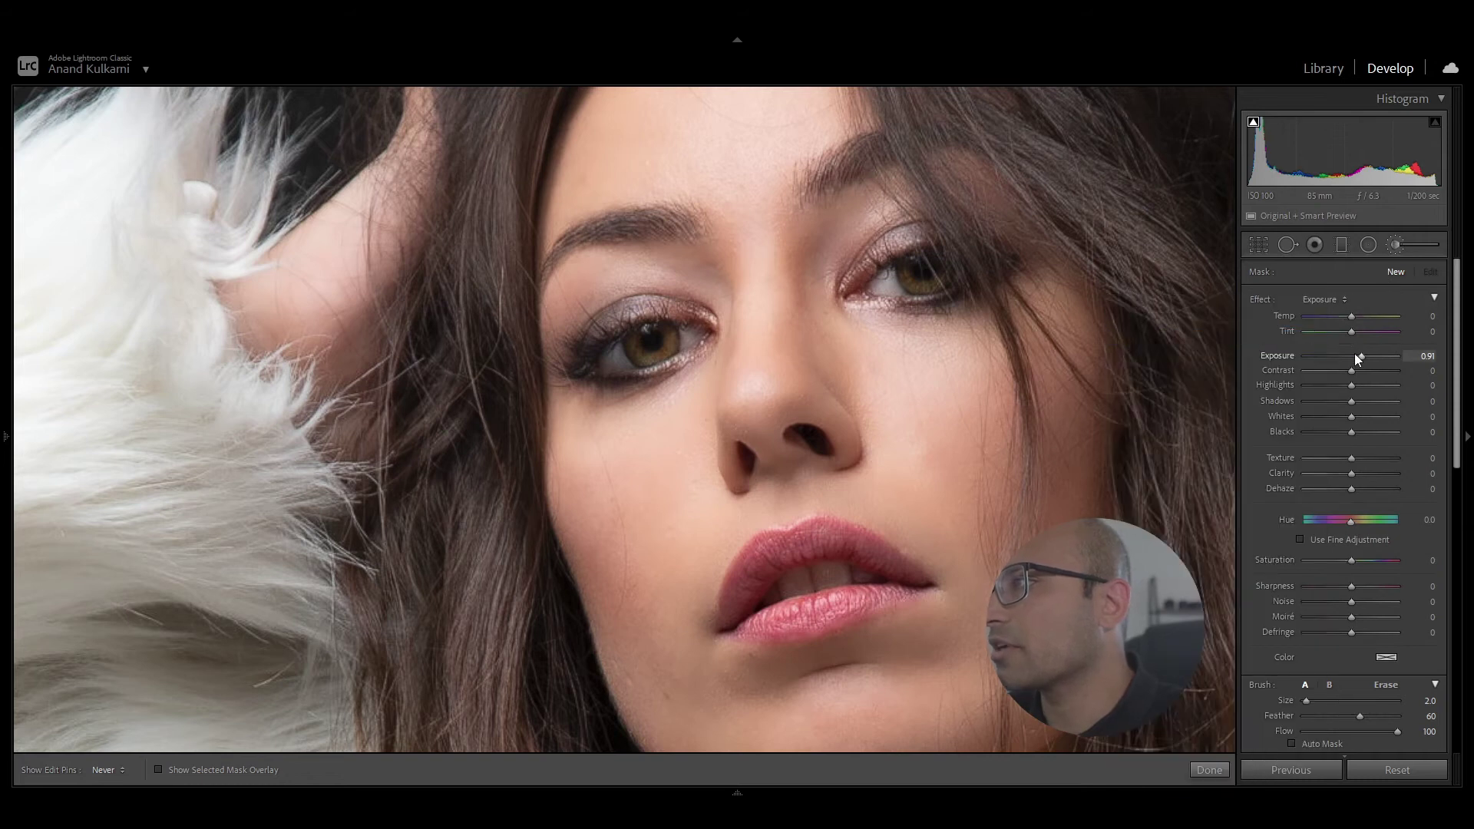
left_click_drag(1359, 356, 1350, 357)
left_click_drag(609, 357, 677, 355)
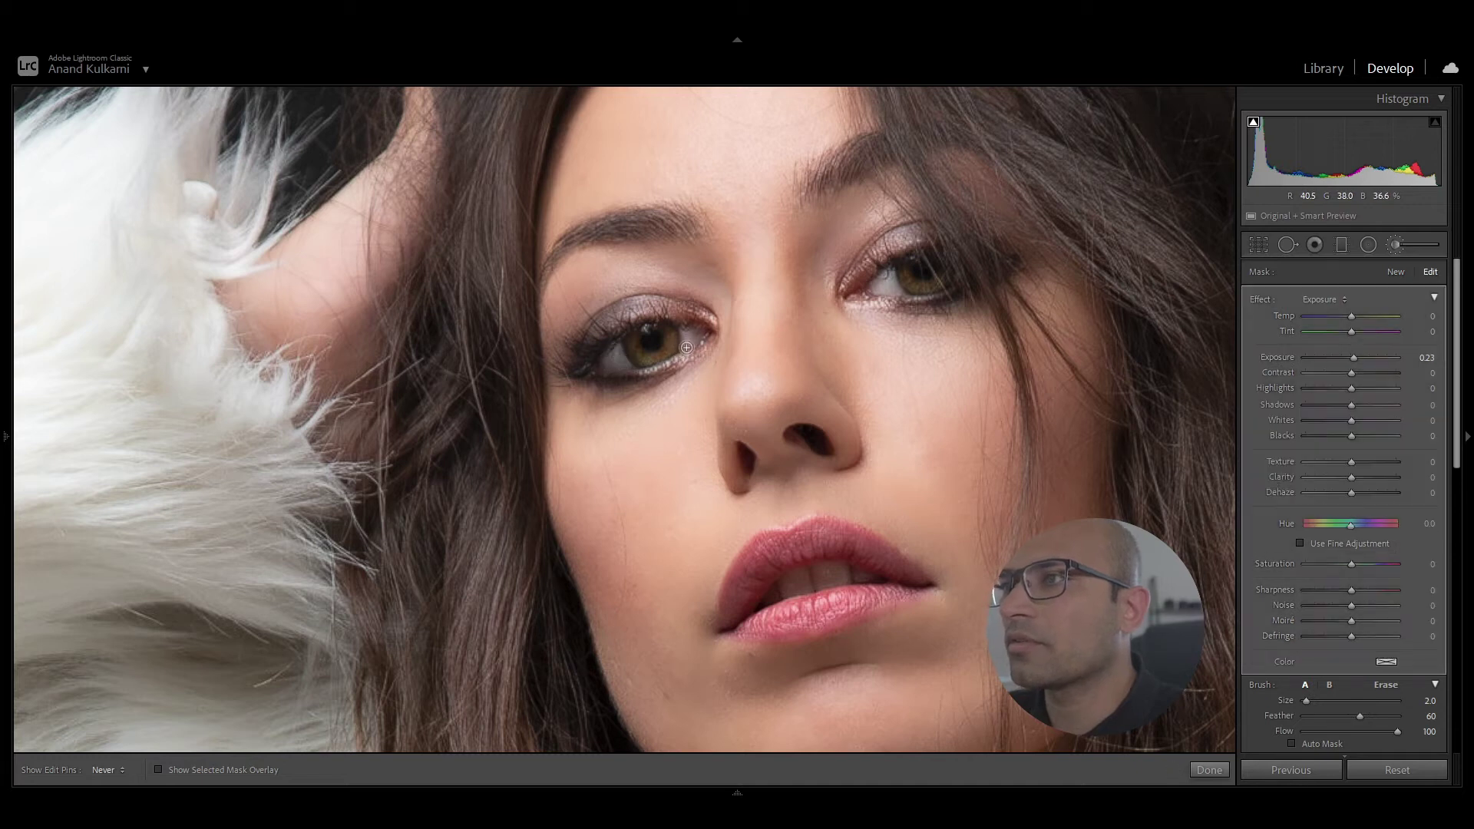
Step: Reset the eye brush's exposure to 0.00, raise its shadows to 26, and check the eyes in full and close view
left_click_drag(1352, 358, 1355, 361)
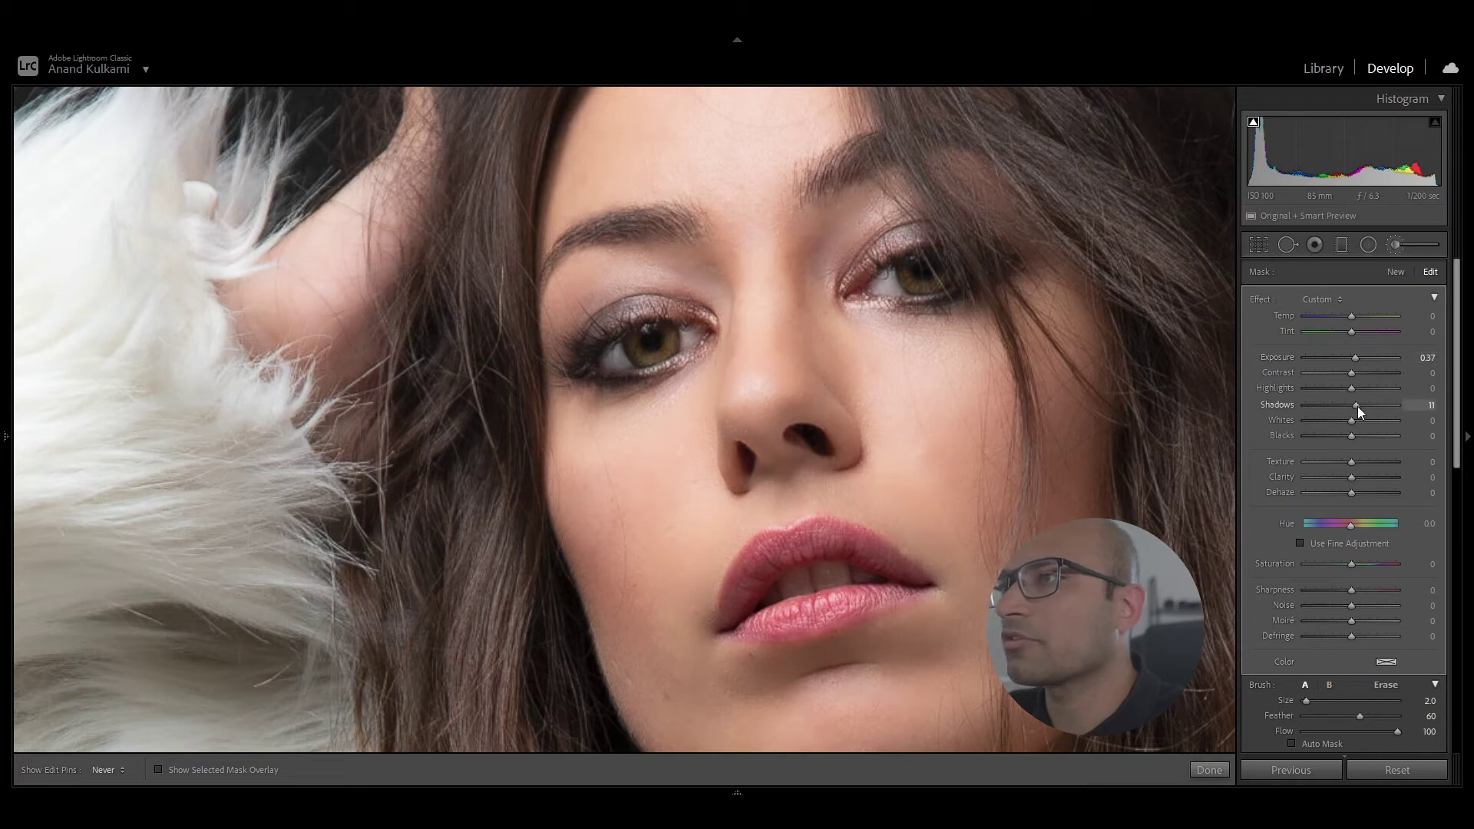
double_click(1274, 358)
left_click_drag(1356, 408, 1365, 404)
key("z")
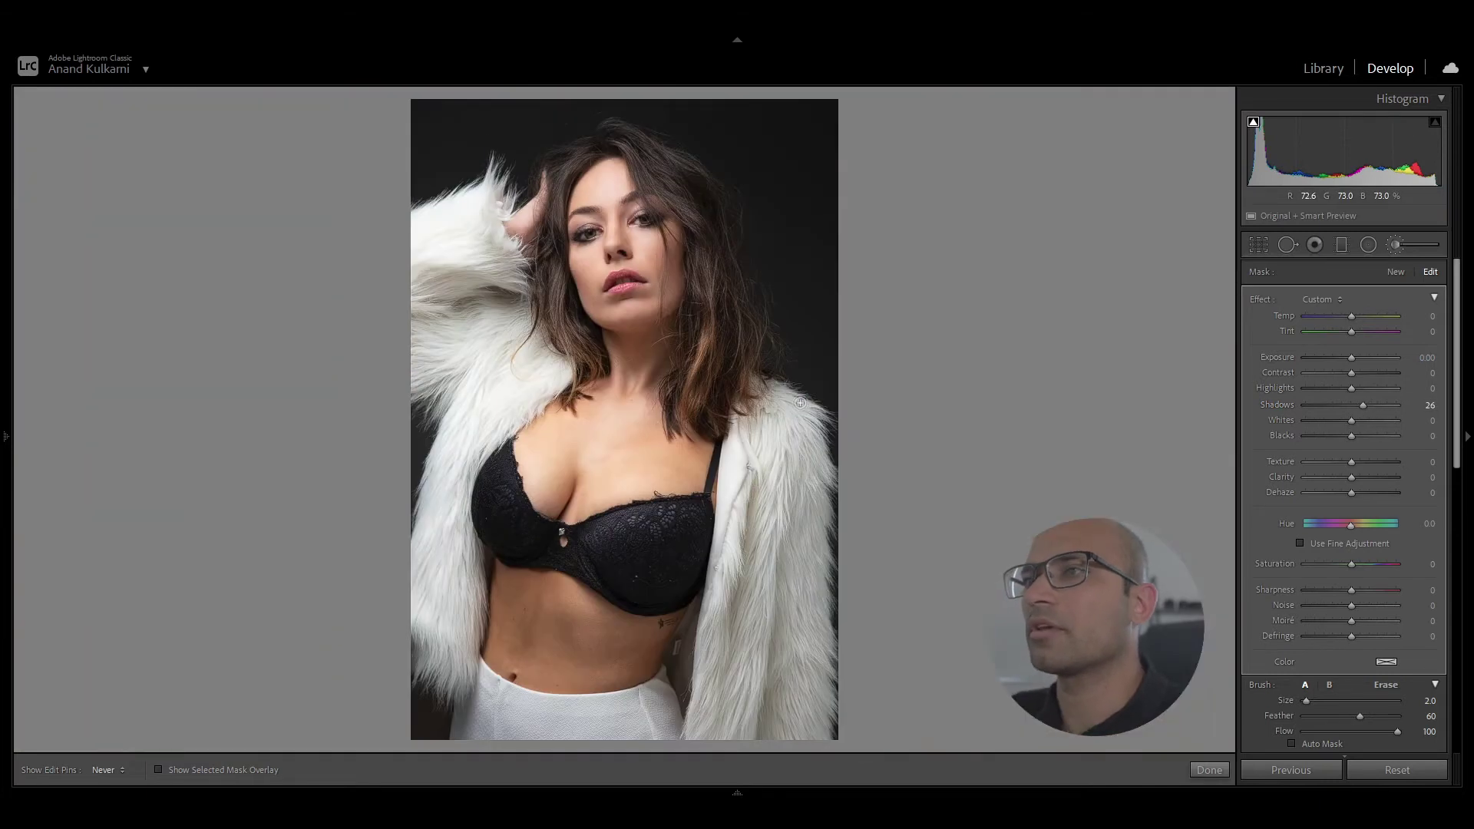
key("z")
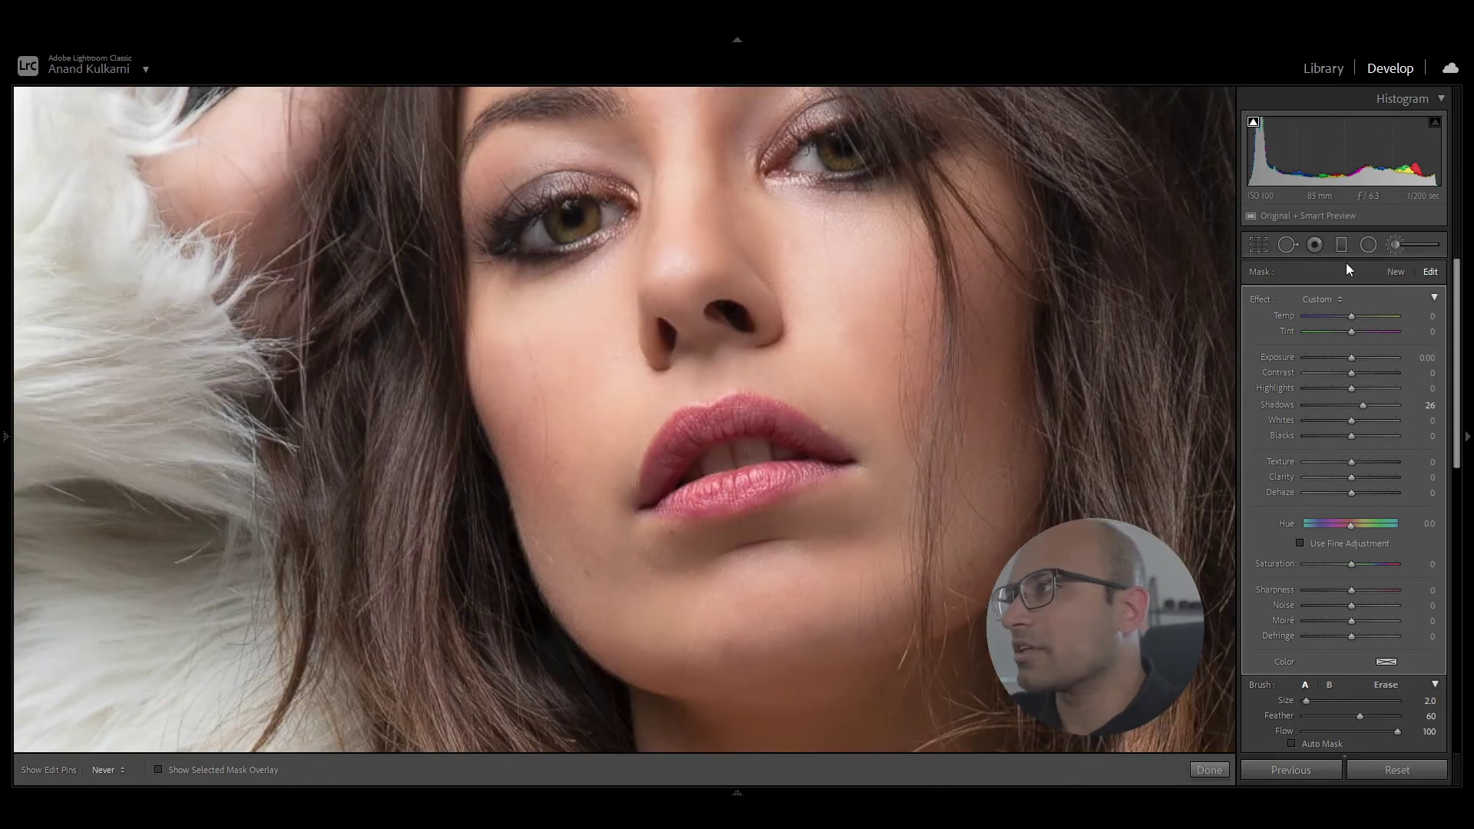
Step: Create a new brush mask with the Teeth Whitening effect, paint the teeth at size 2 to 3, and erase spill around the lips
left_click(1395, 272)
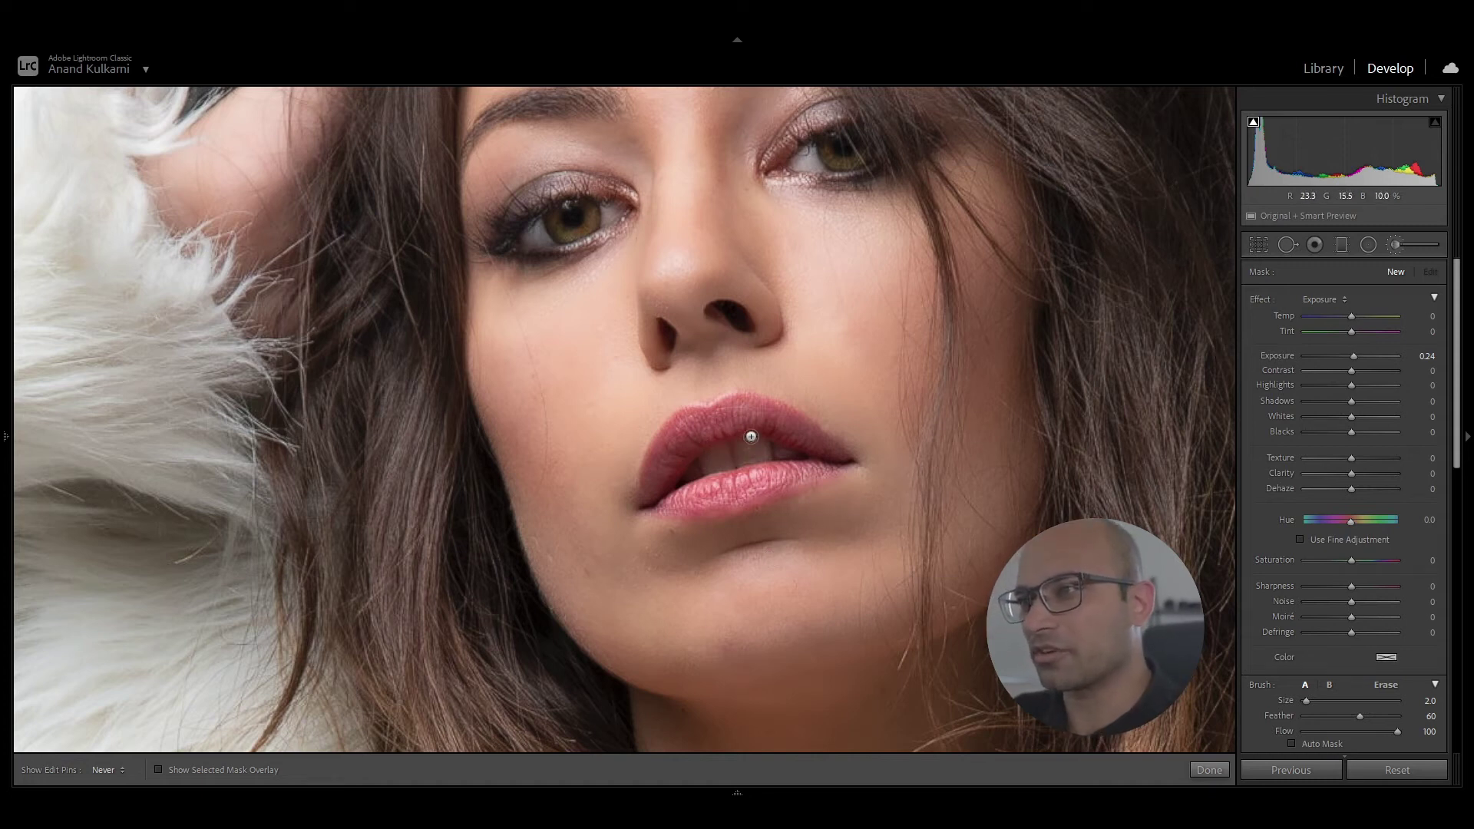
left_click(1343, 298)
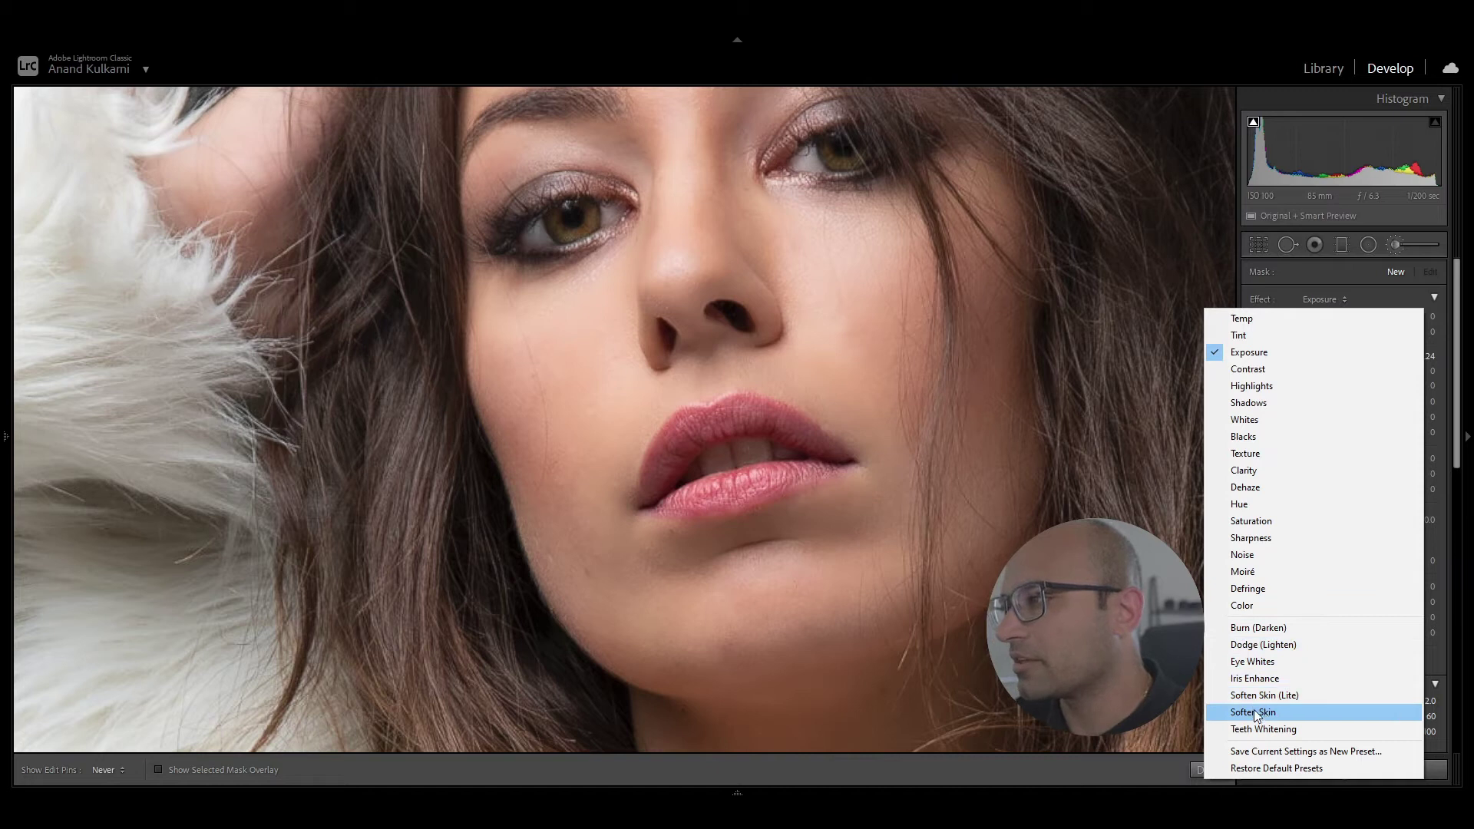
left_click(1277, 729)
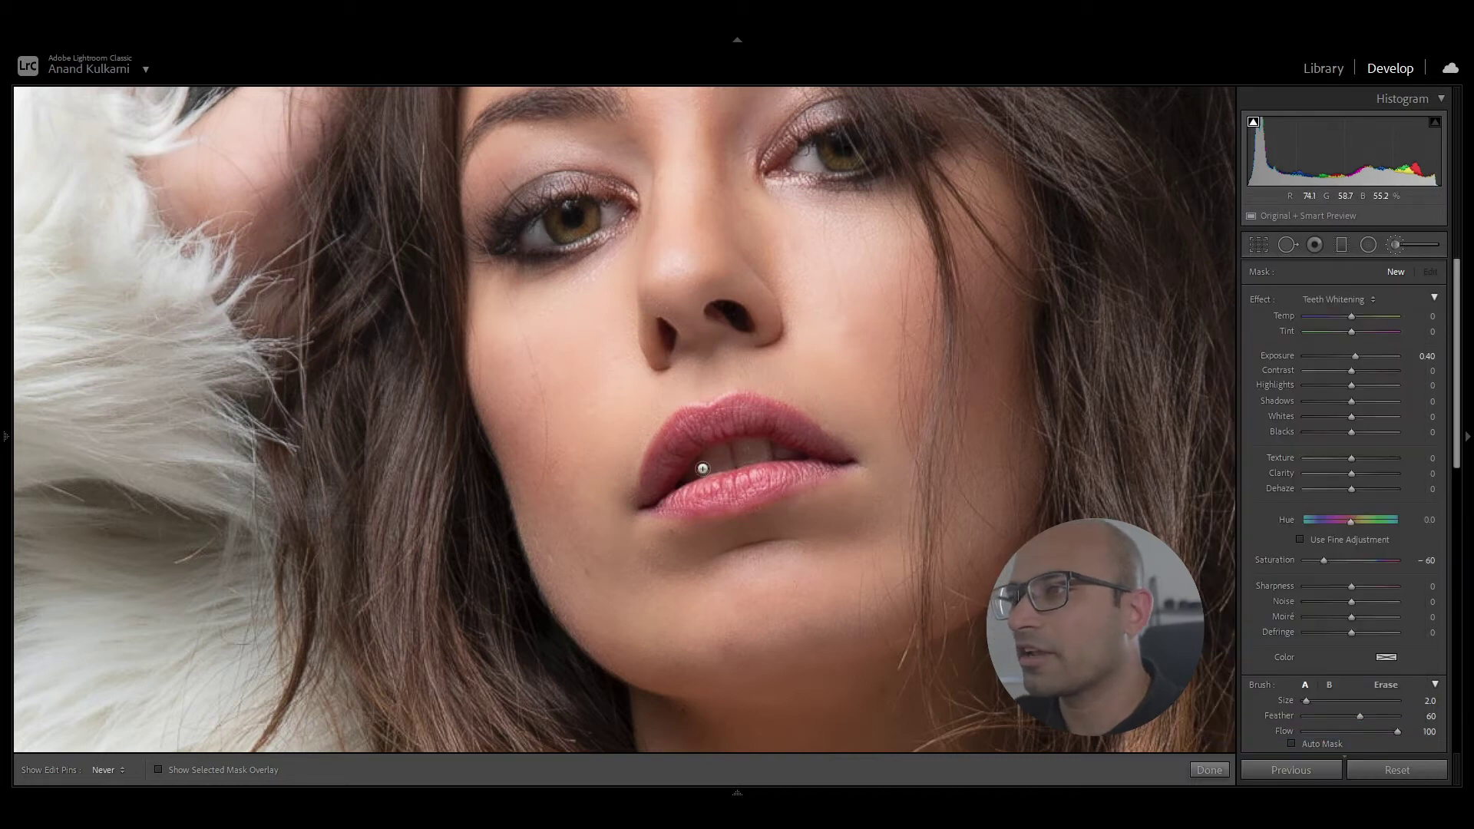
mouse_move(724, 451)
left_mouse_down()
mouse_move(707, 462)
mouse_move(768, 453)
mouse_move(678, 476)
mouse_move(762, 445)
left_mouse_up()
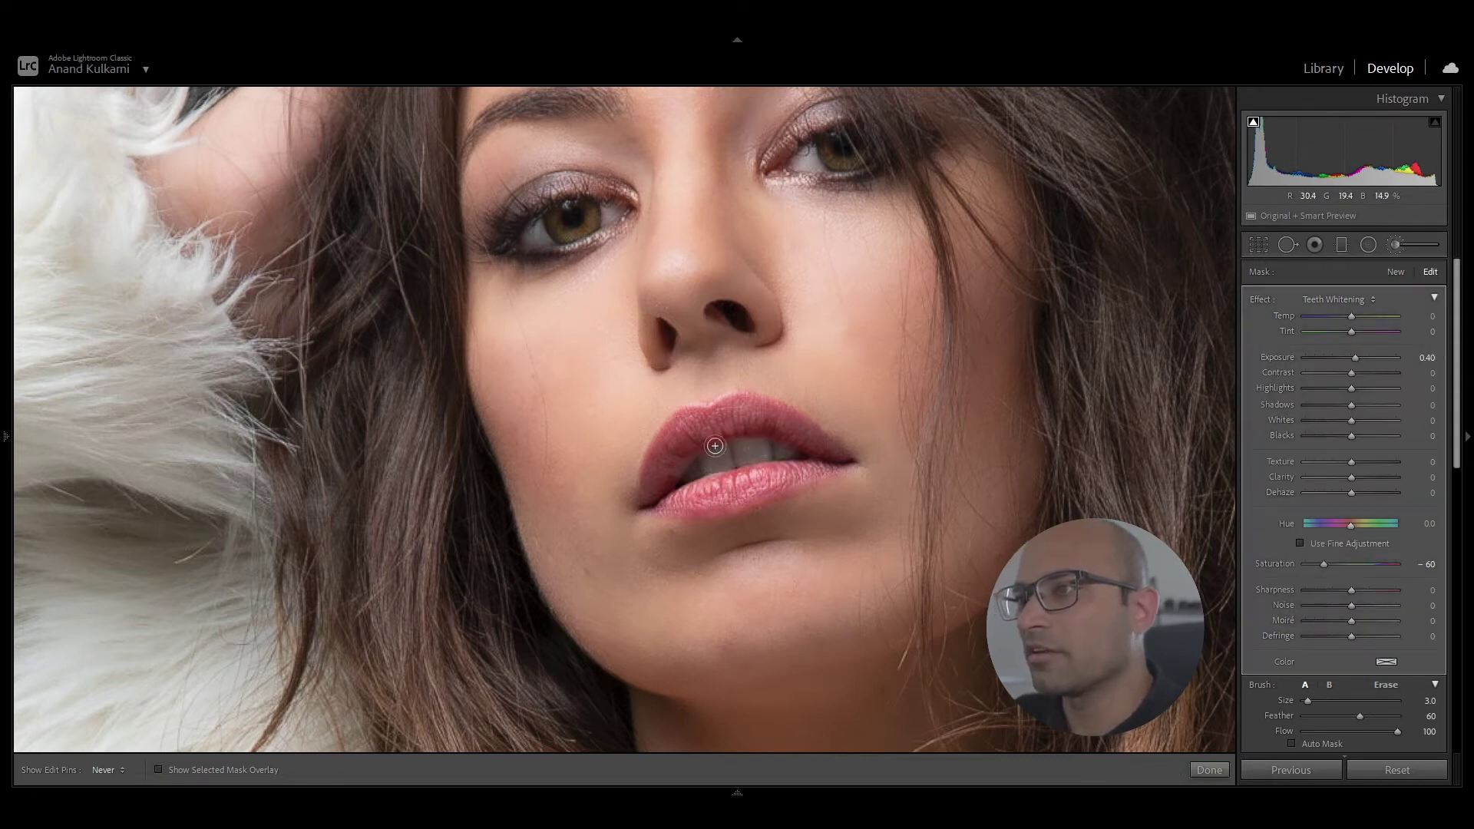
key("alt")
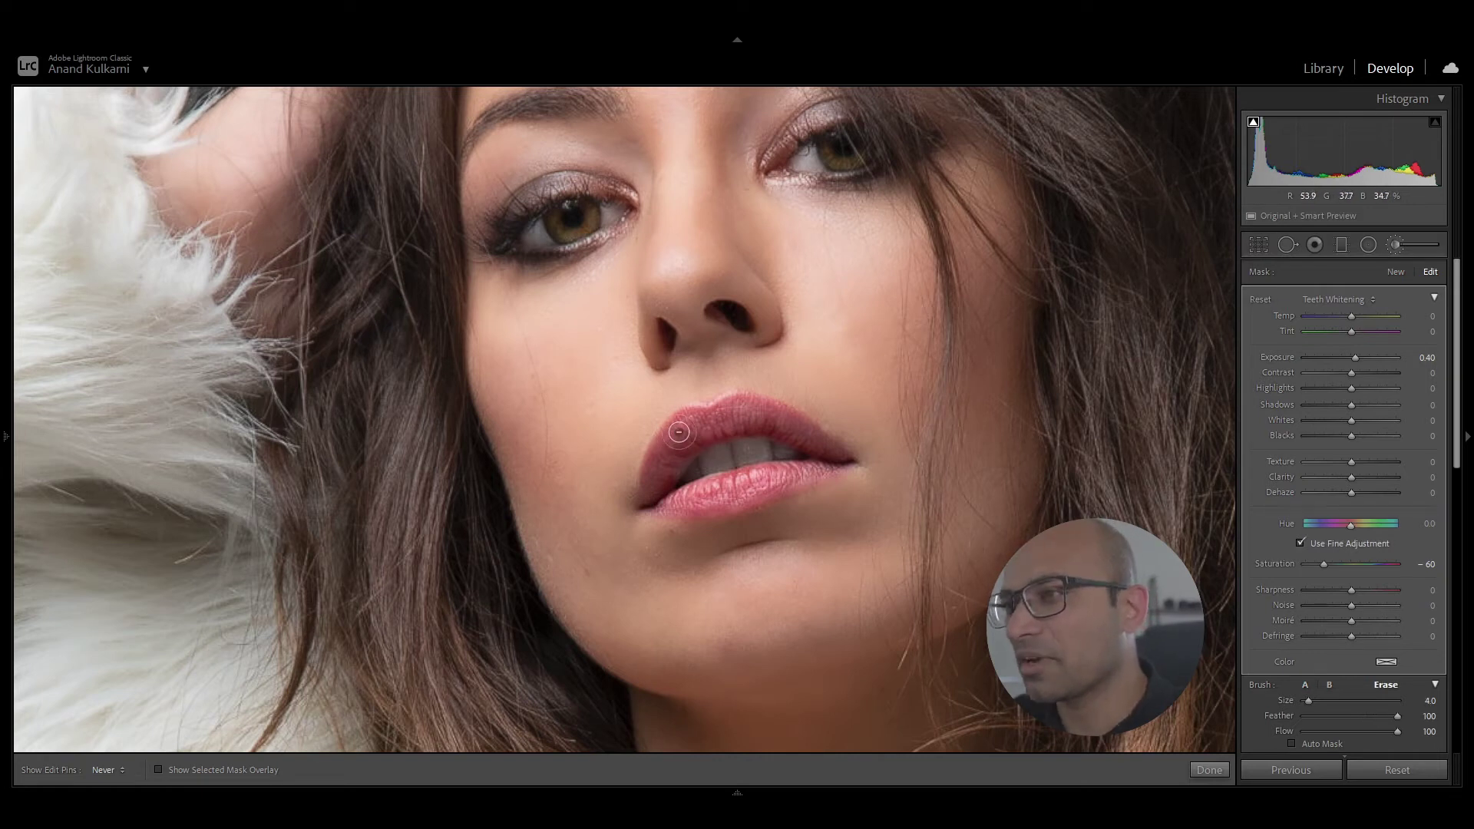
key("alt")
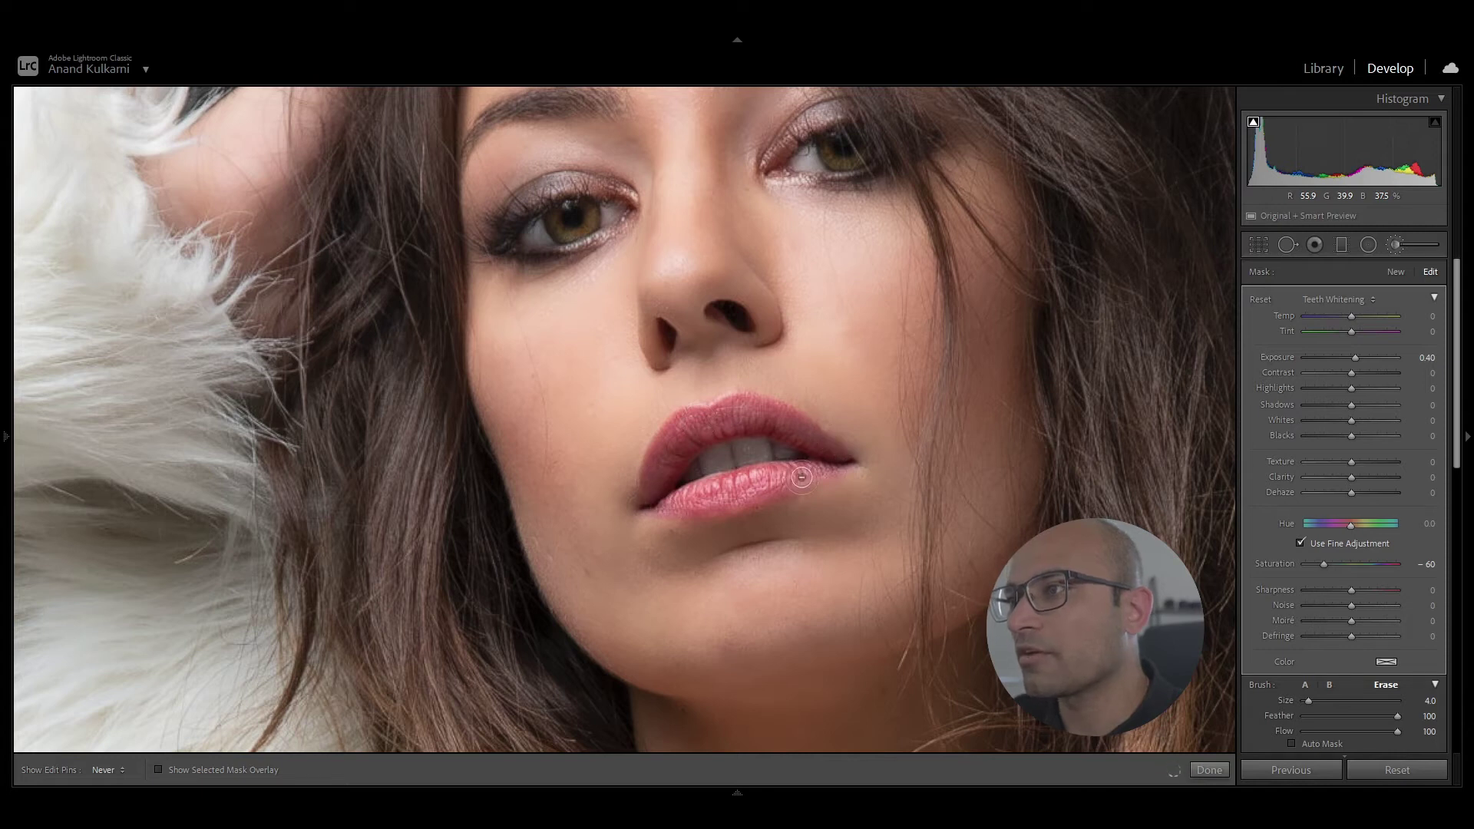
left_click(745, 452)
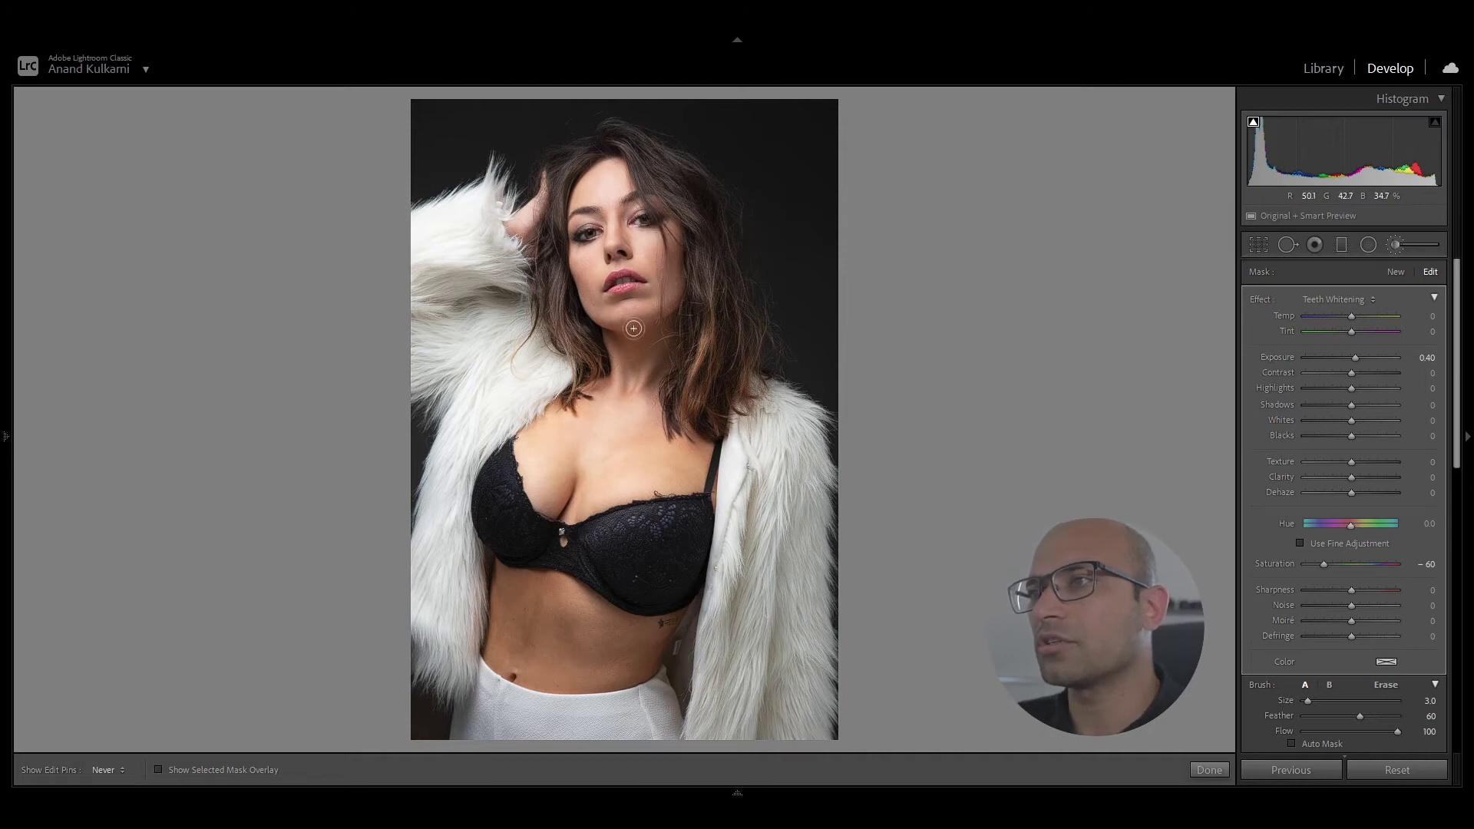
left_click(654, 312)
mouse_move(664, 401)
left_mouse_down()
mouse_move(760, 533)
mouse_move(674, 389)
left_mouse_up()
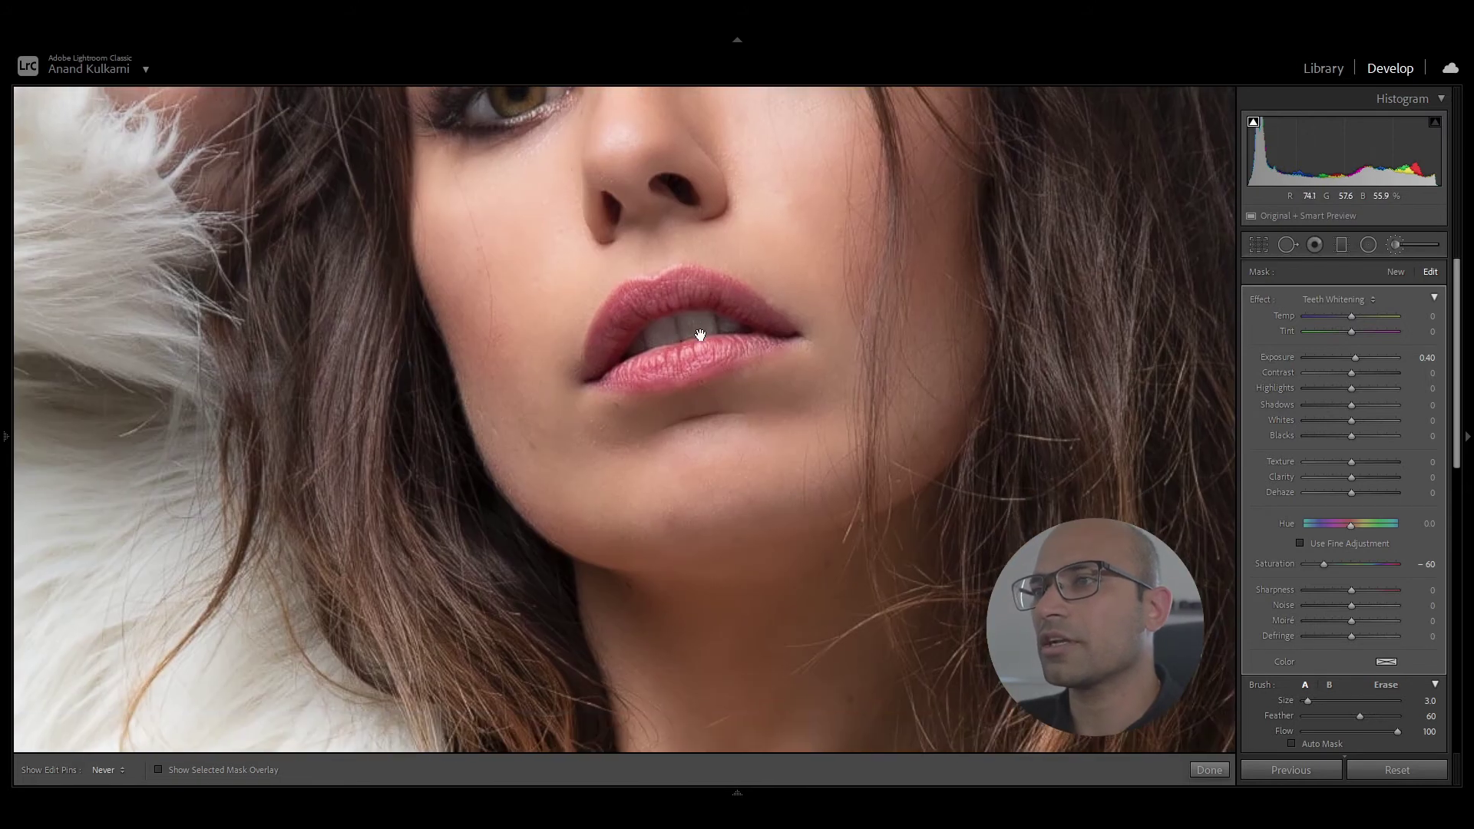
left_click(664, 448)
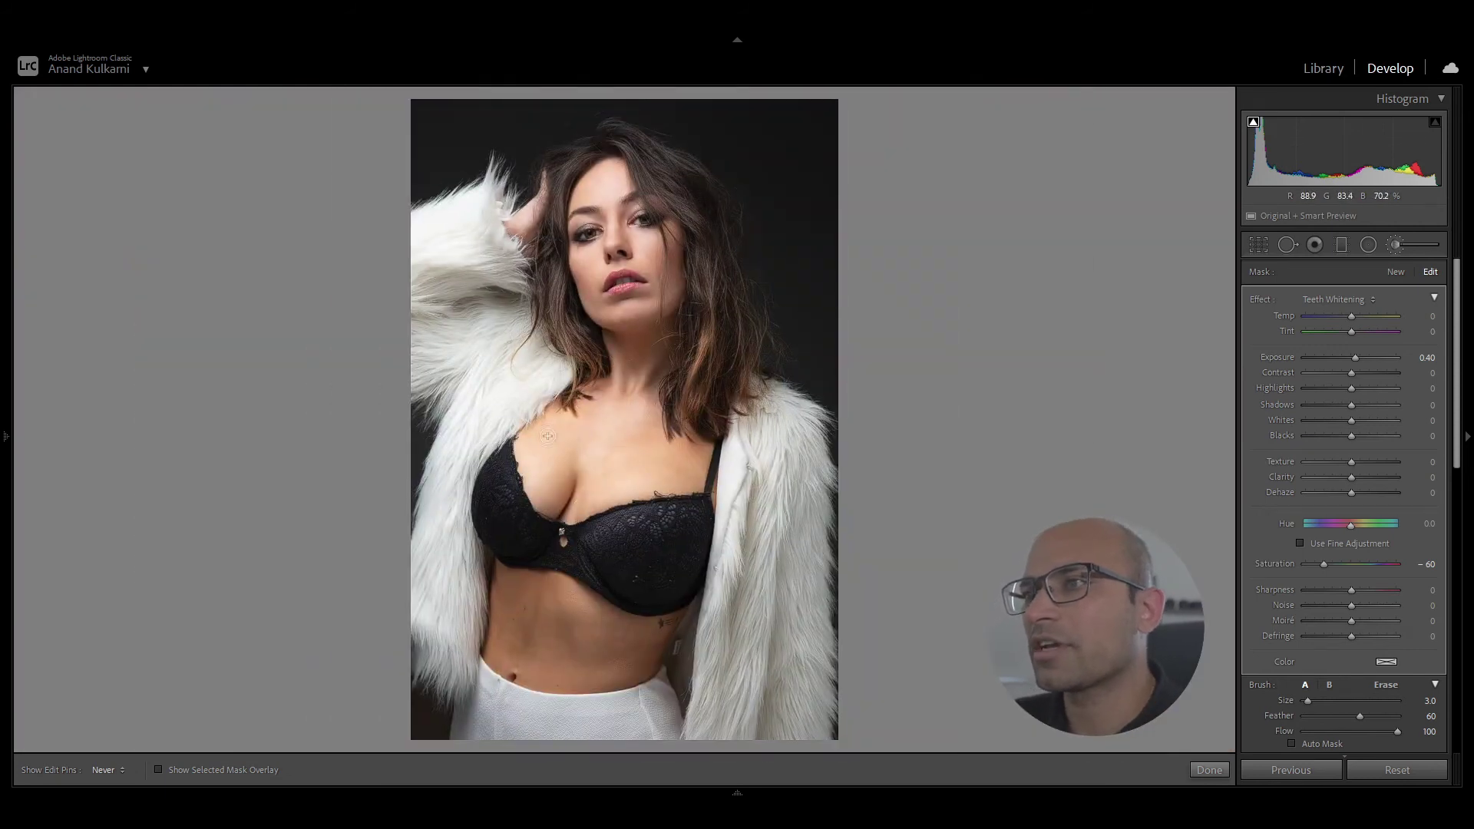
Step: Add a graduated filter covering the body from the neck down and check its coverage with the mask overlay
left_click(622, 447)
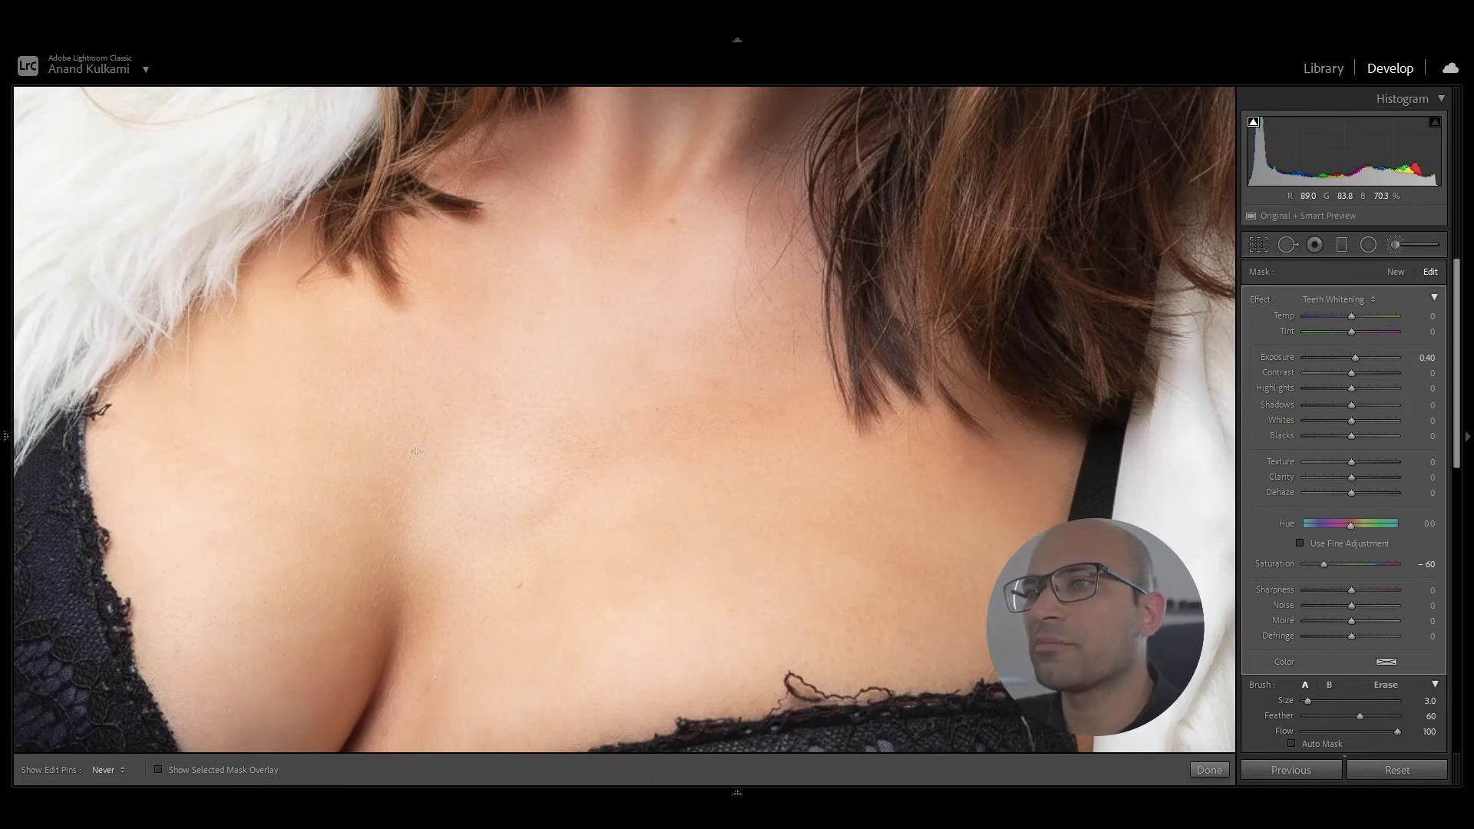
left_click(563, 389)
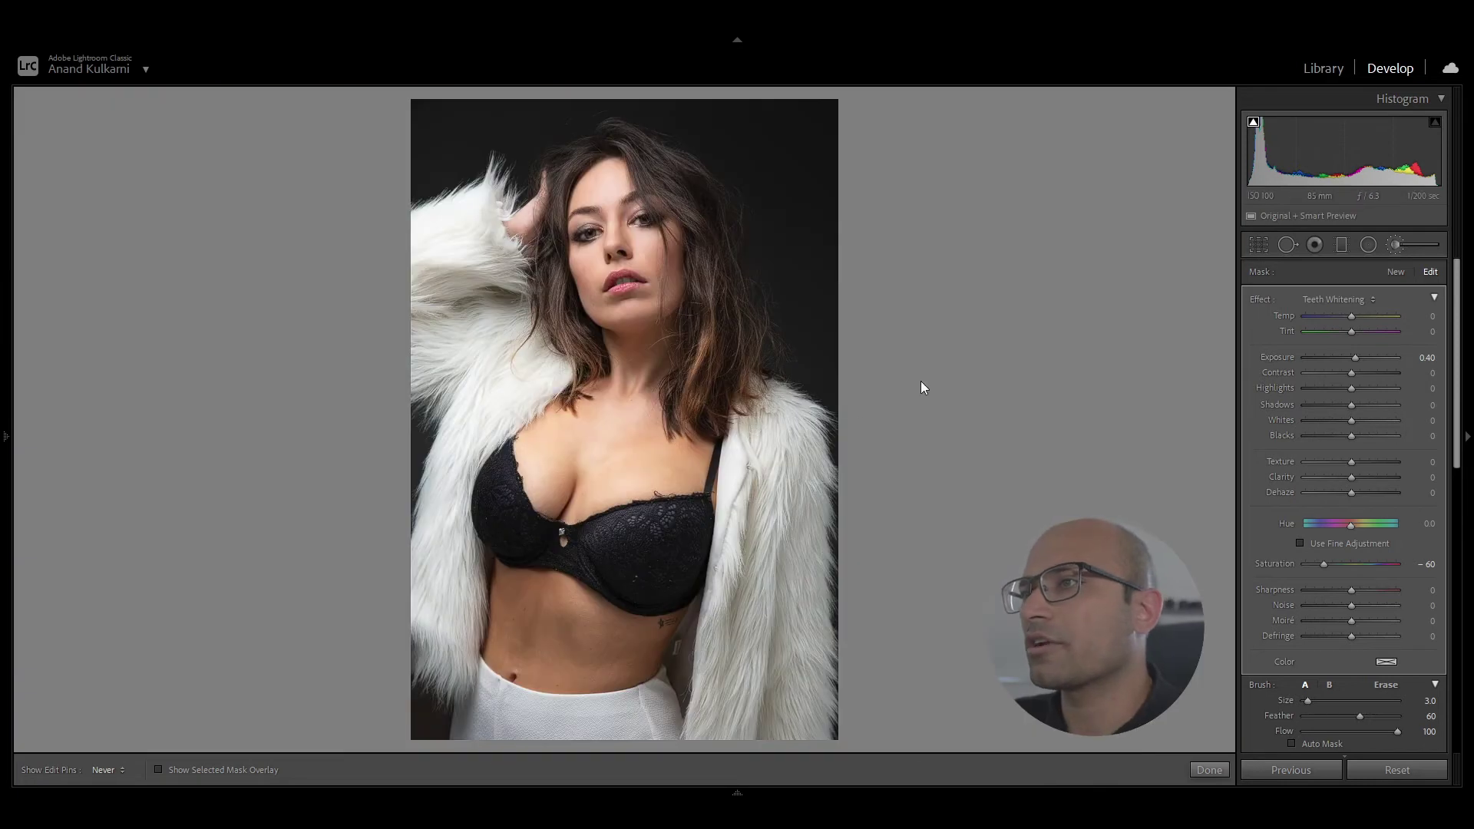
left_click(1343, 246)
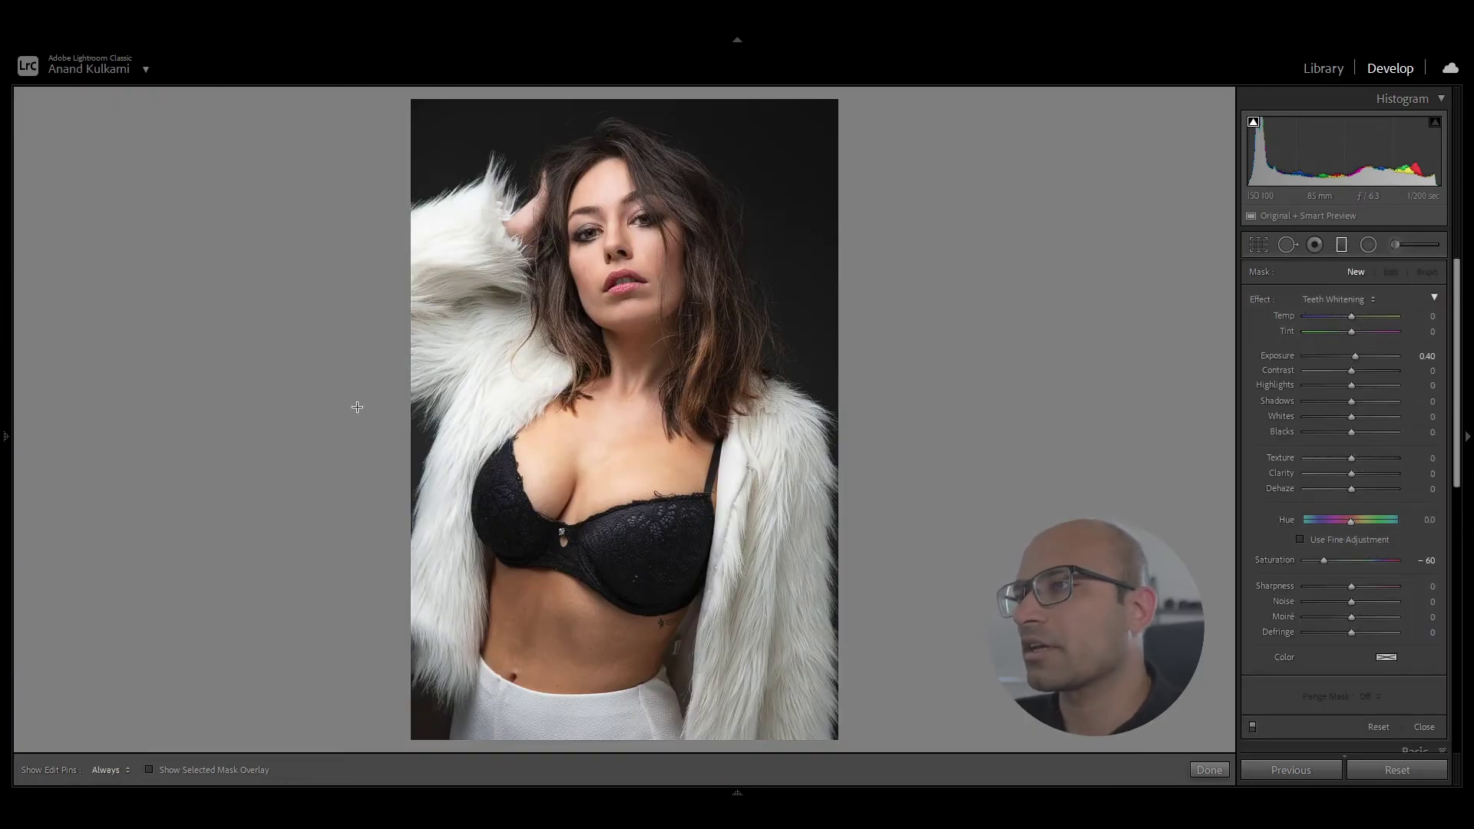
left_click_drag(637, 709, 648, 386)
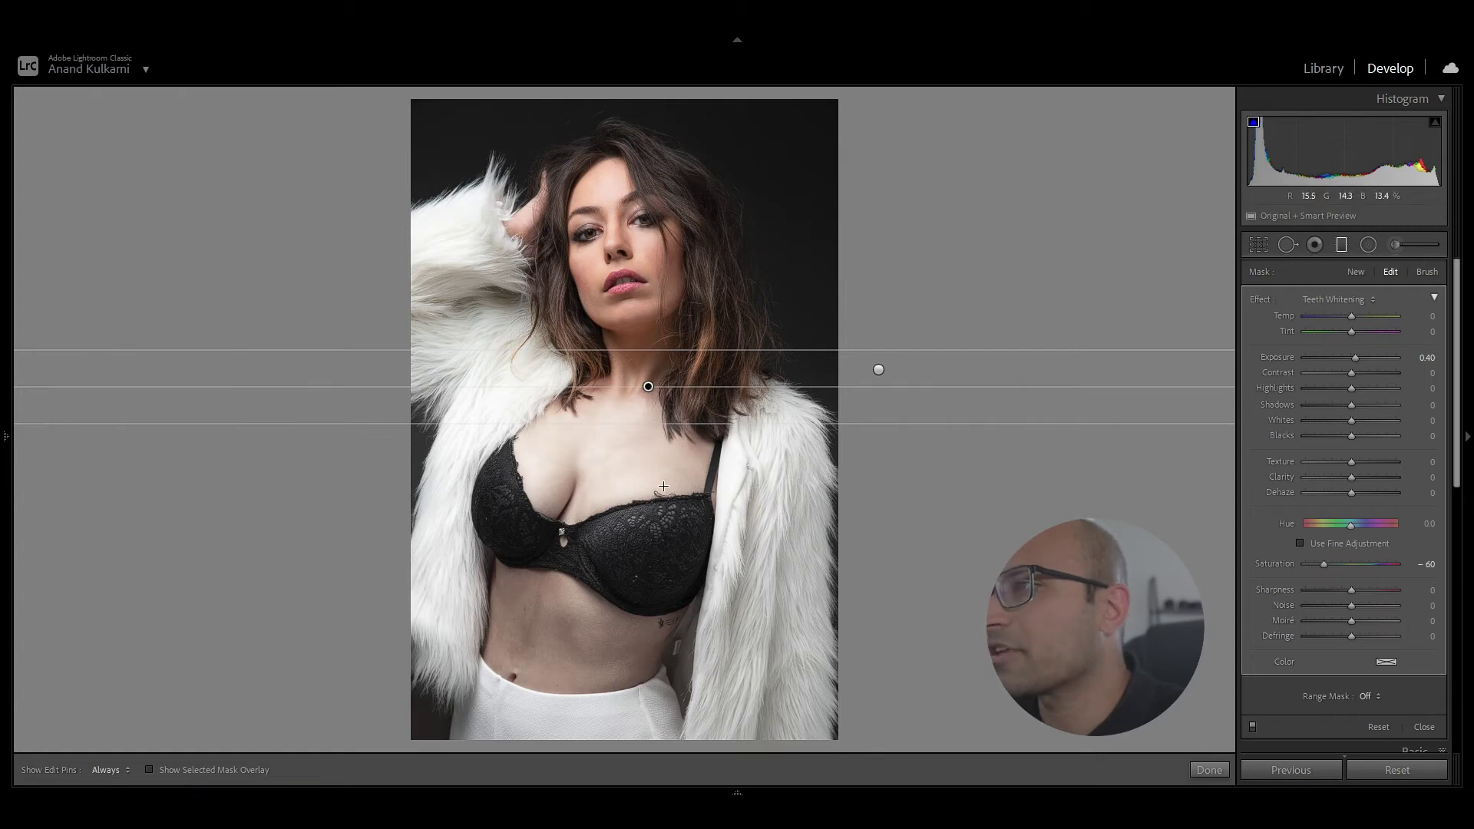
left_click(149, 770)
left_click(150, 769)
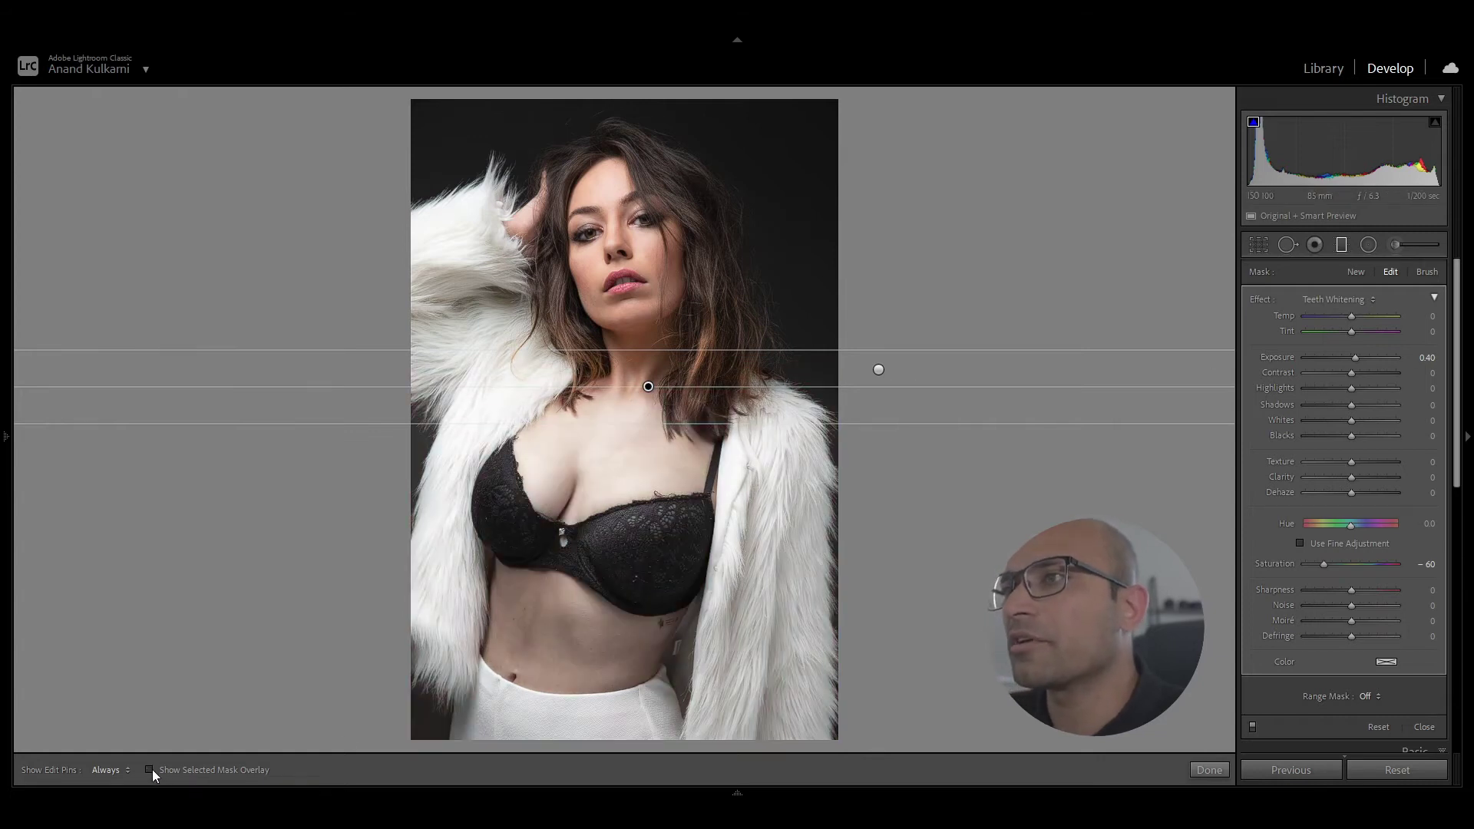
Step: Switch the graduated filter to the Exposure effect, set exposure to 0.00 and hue to −3.3, and compare the image without the filter
left_click(1336, 298)
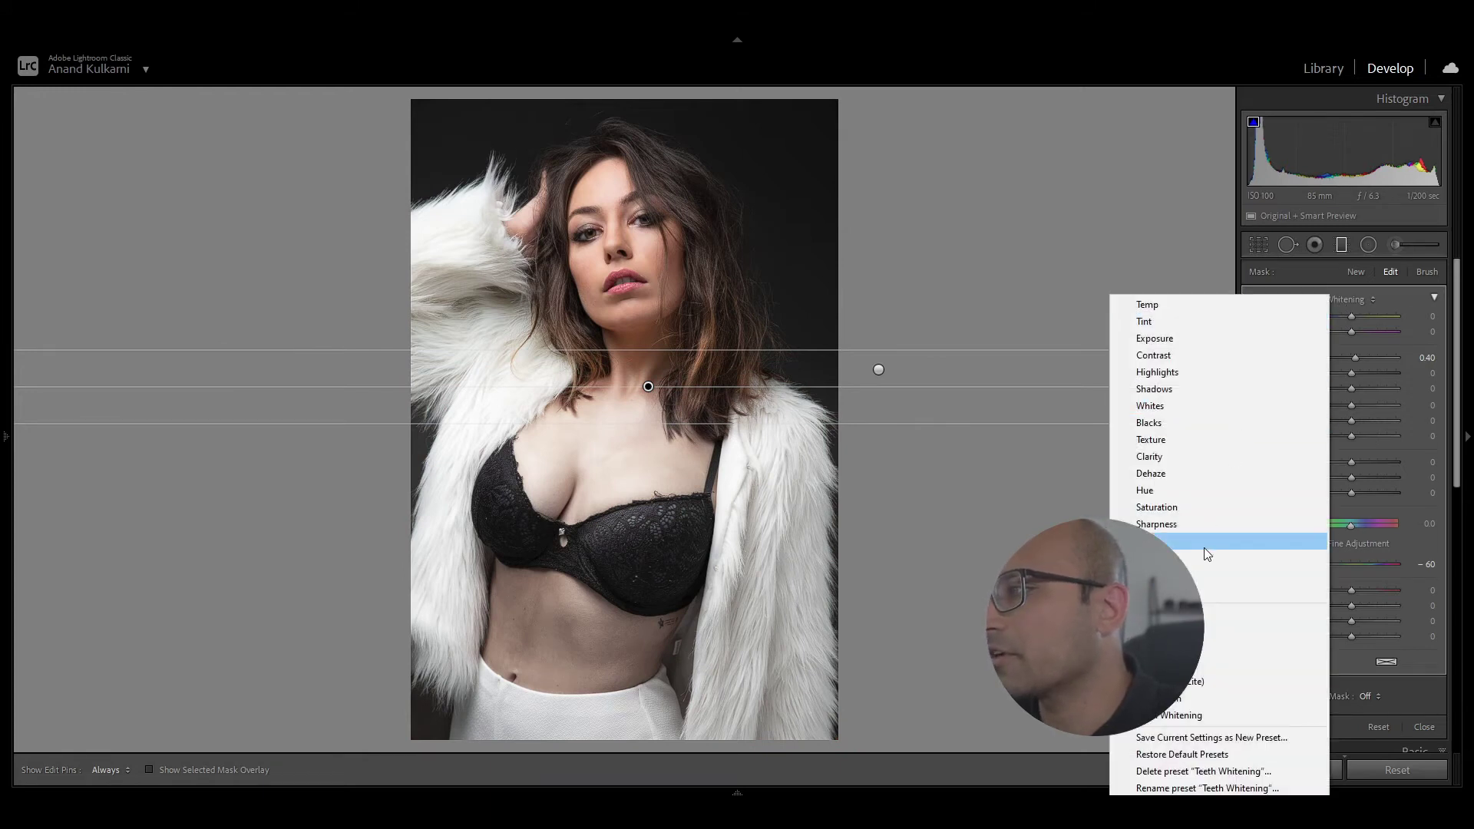
left_click(1173, 337)
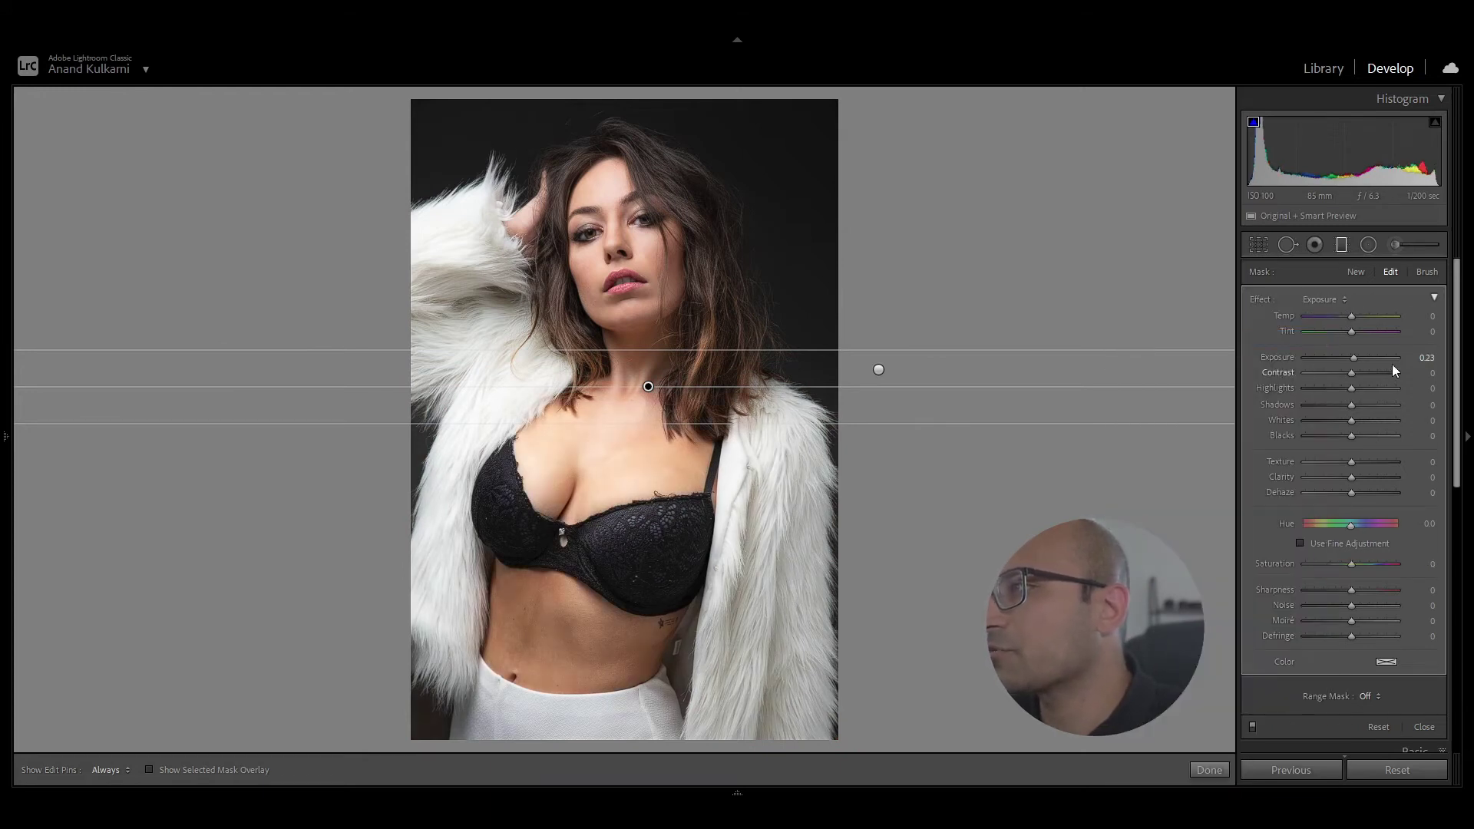
double_click(1282, 356)
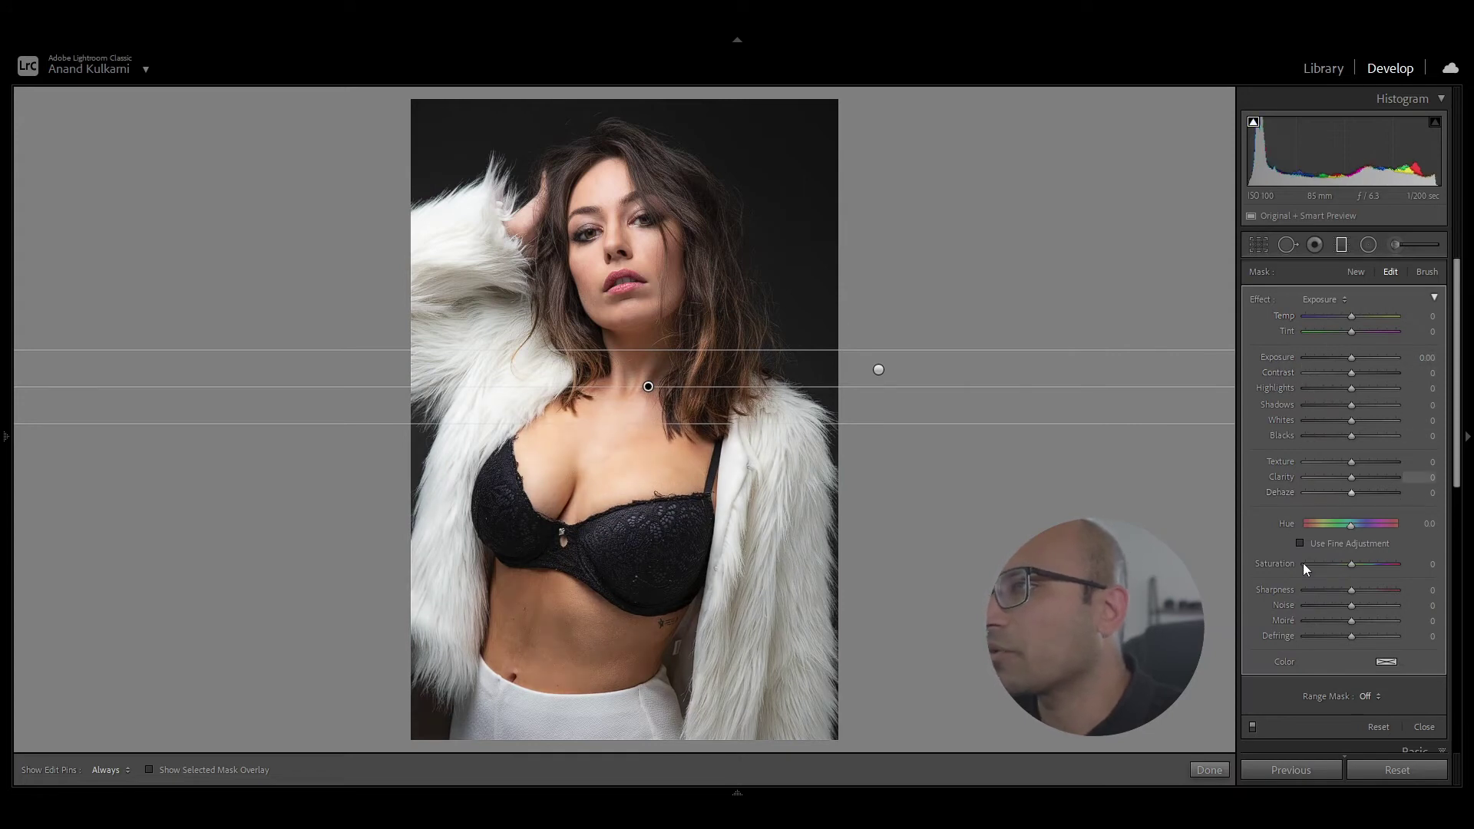
left_click(1337, 543)
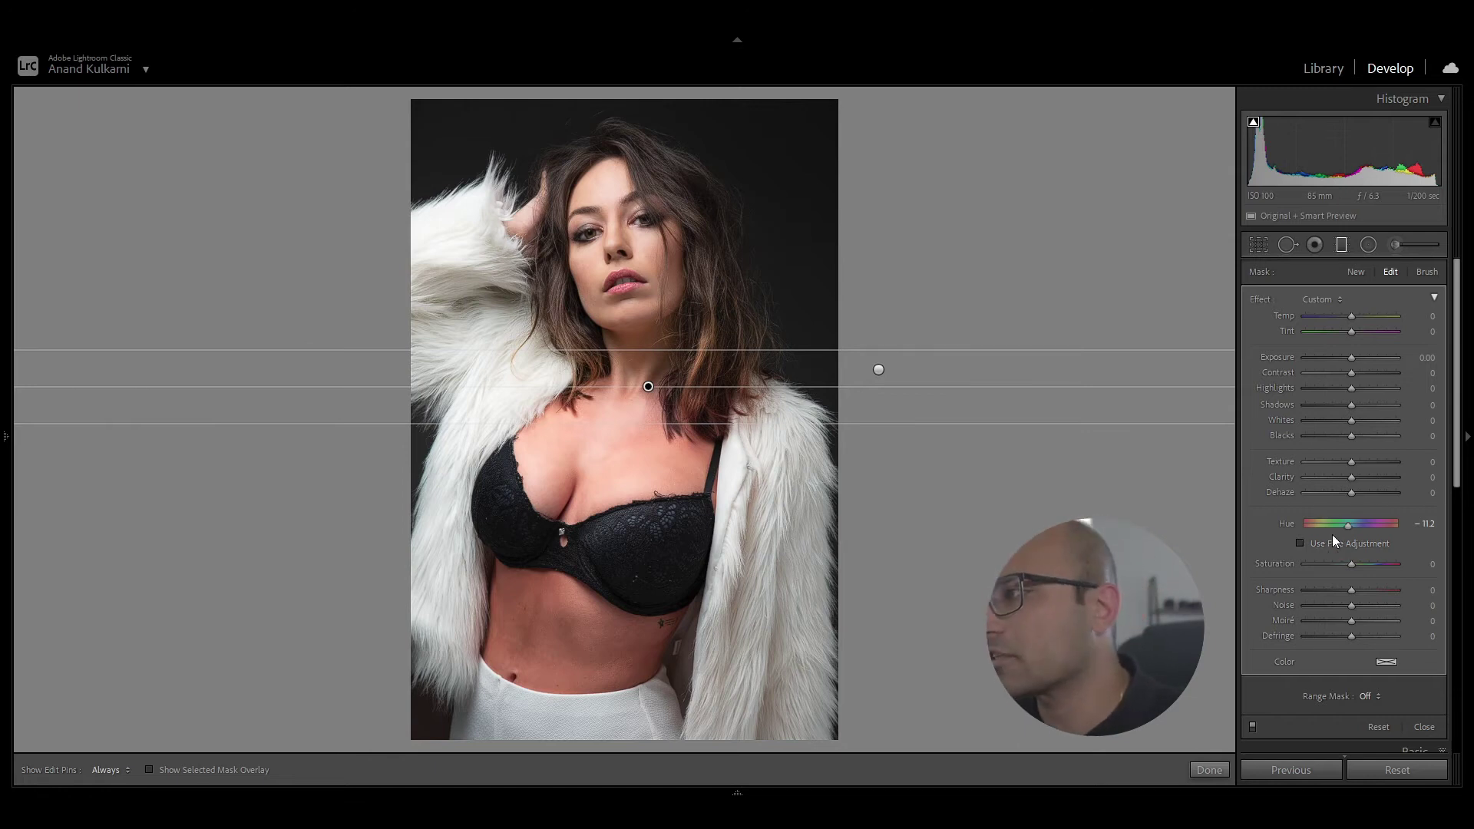
left_click_drag(1347, 524, 1383, 535)
left_click(1384, 539)
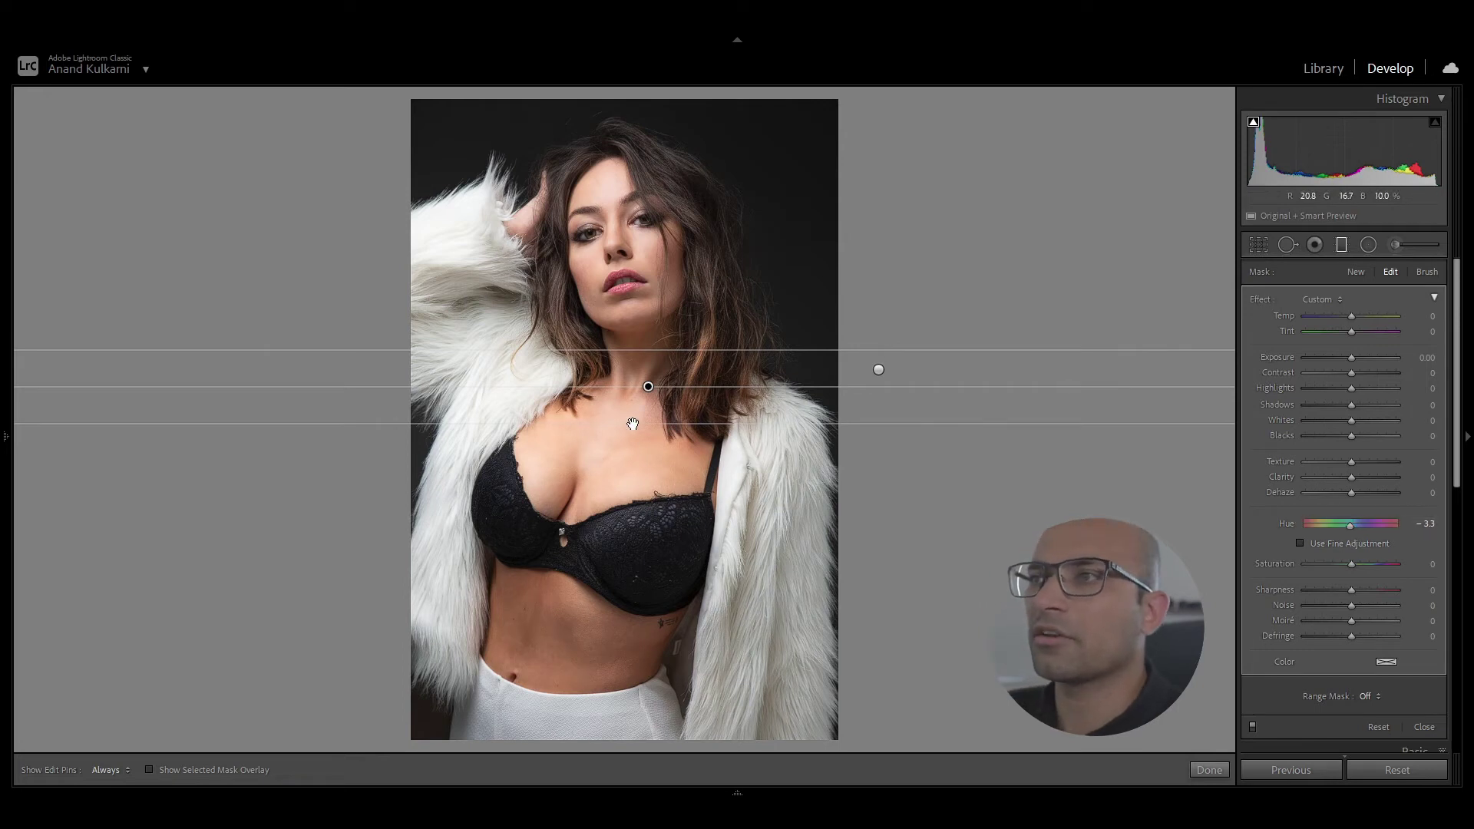
left_click(1251, 726)
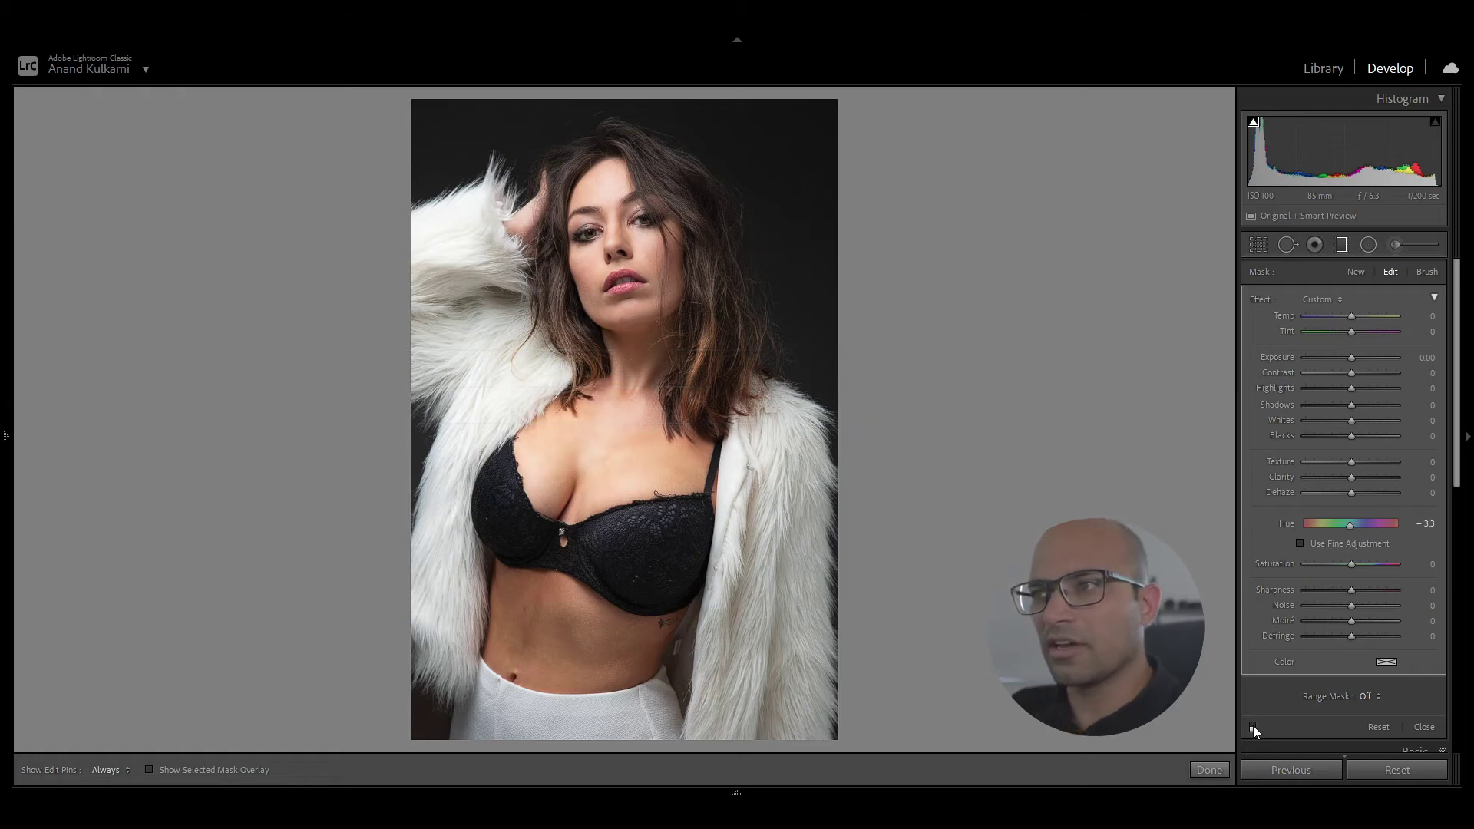
left_click(1253, 726)
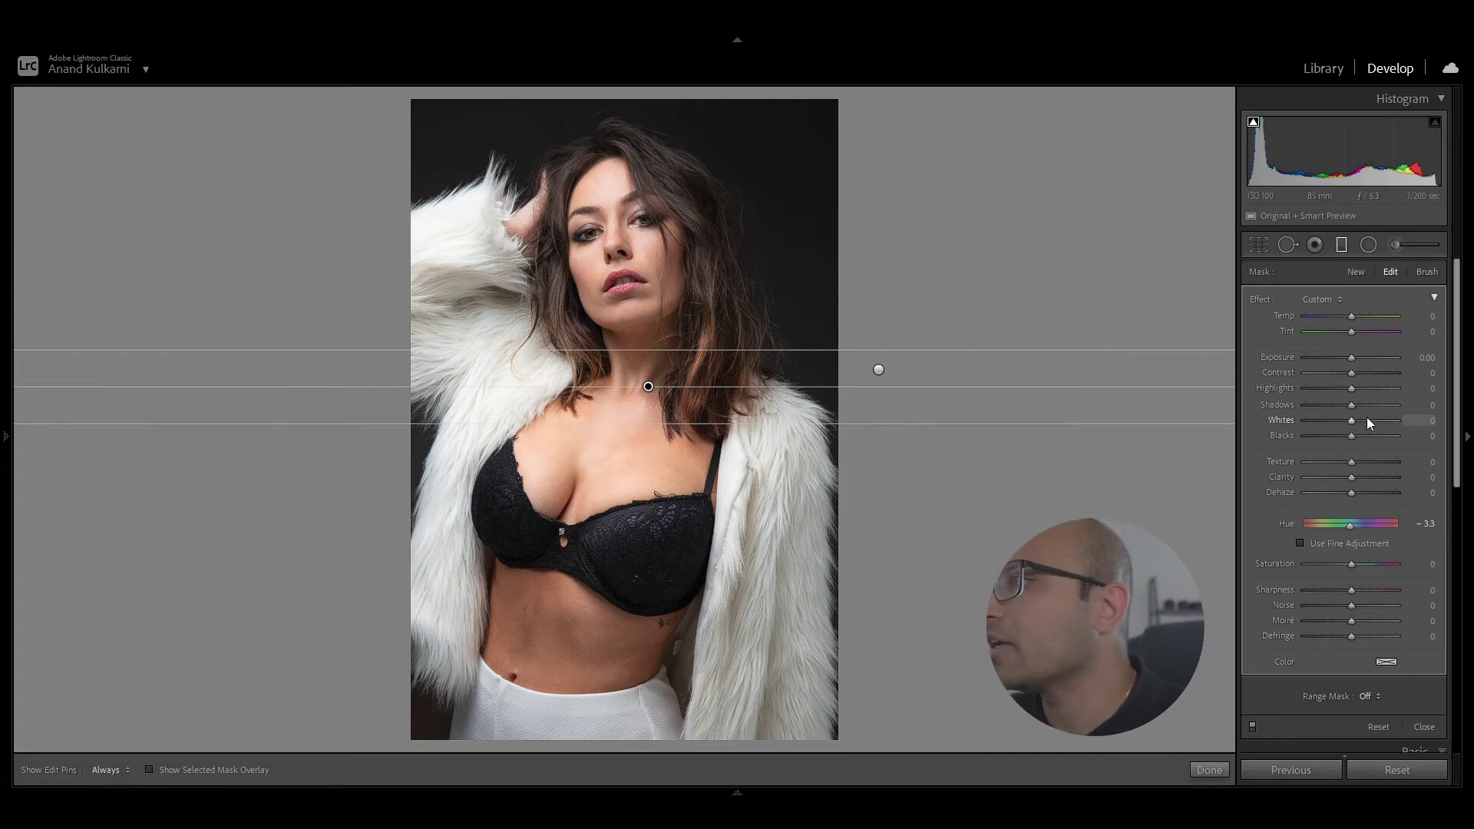
Step: Restrict the graduated filter with a Color range mask sampled from the chest skin and show the mask overlay
scroll(1379, 530, "down", 5)
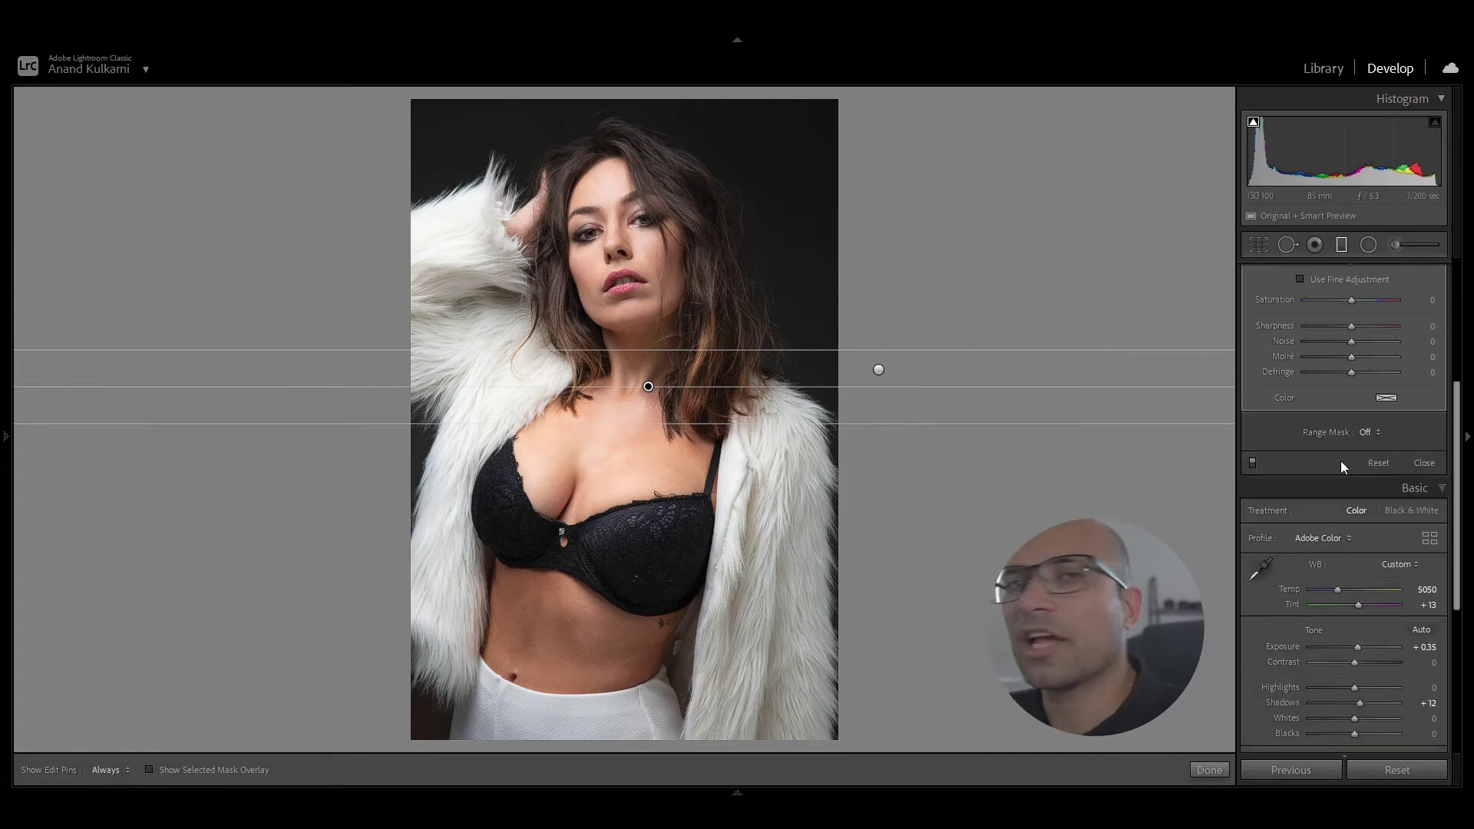
left_click(1369, 434)
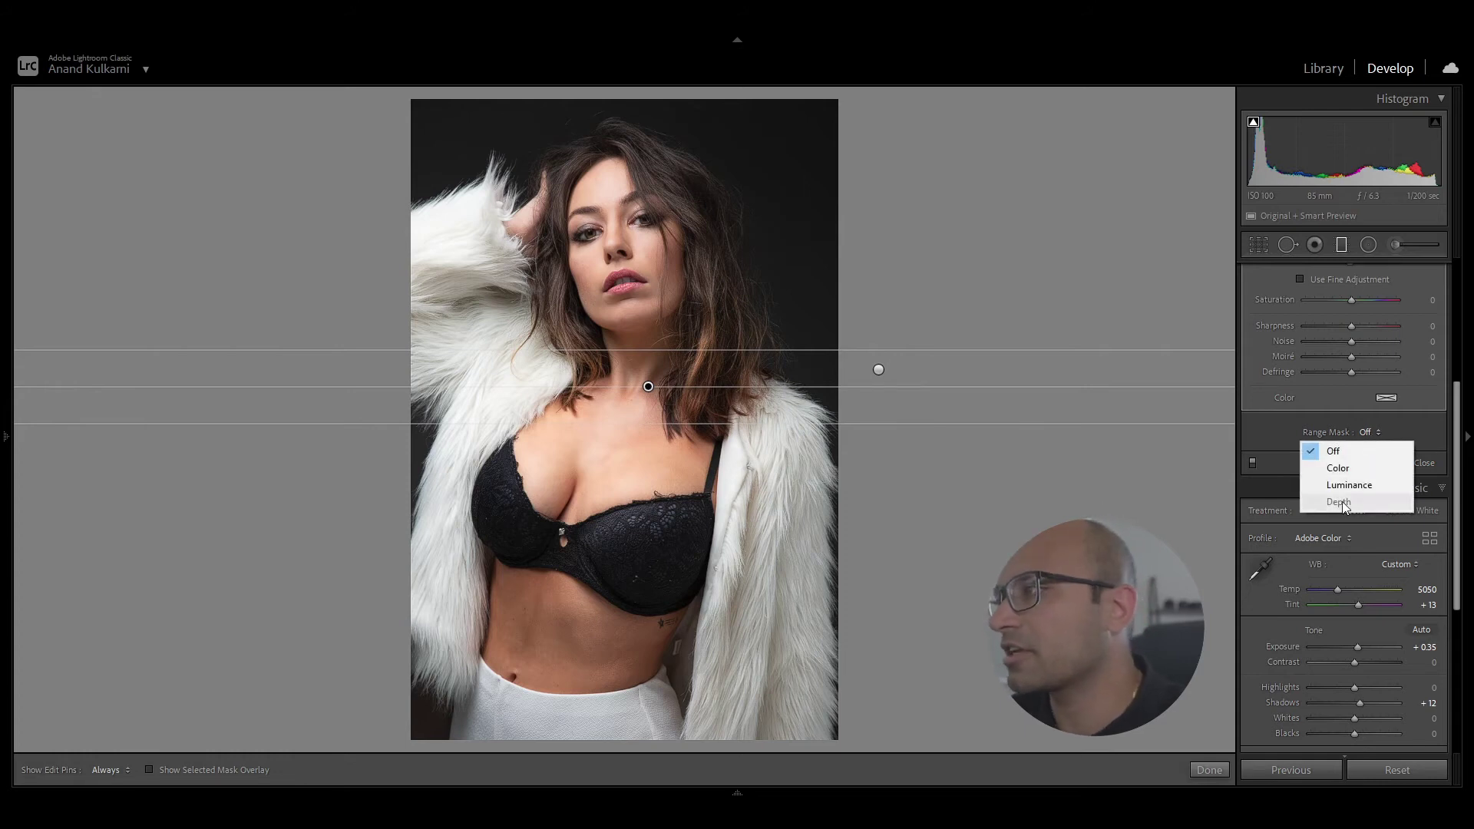
left_click(1337, 470)
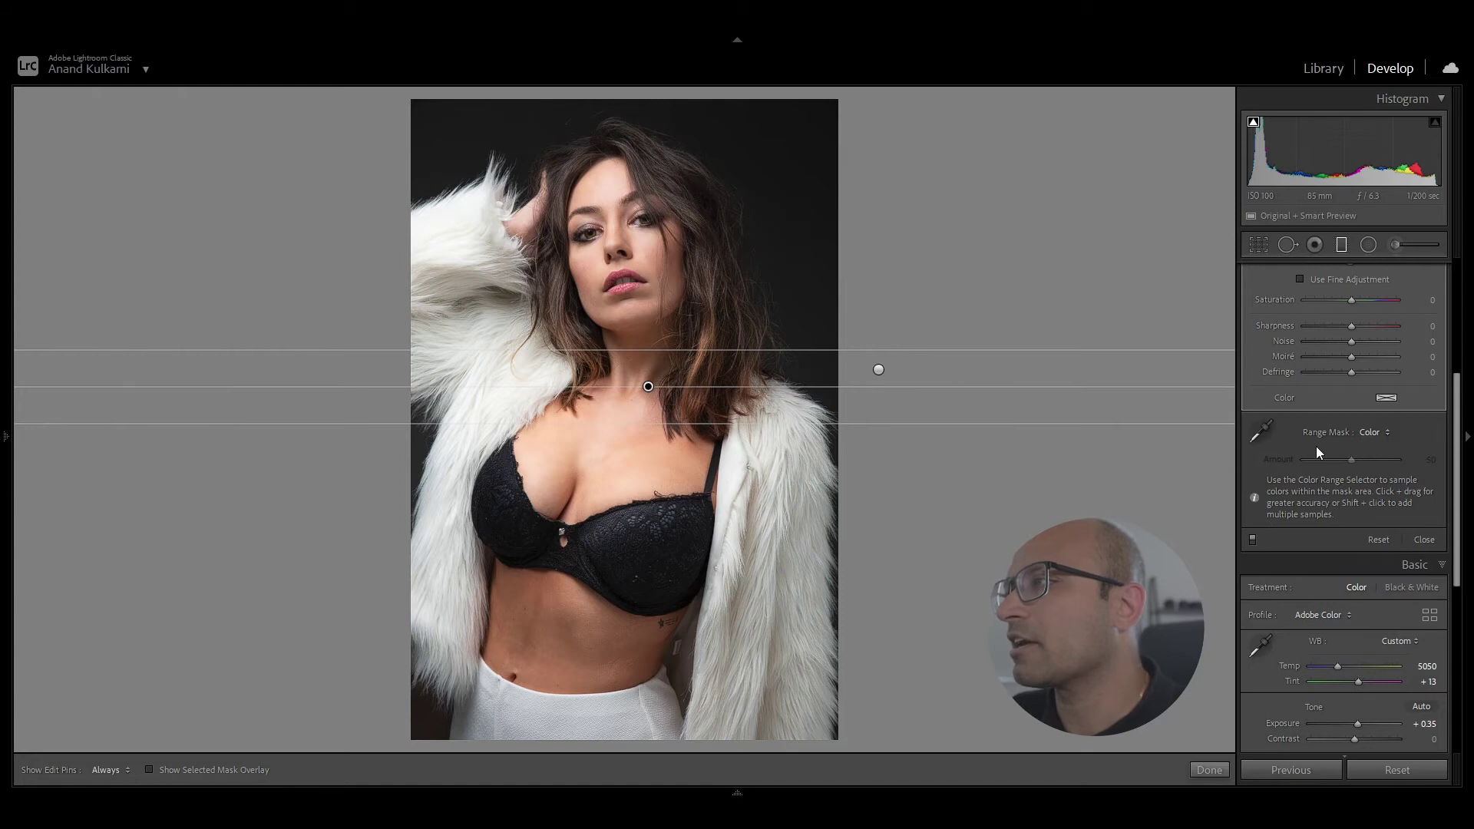
left_click(1260, 431)
left_click_drag(557, 443, 653, 485)
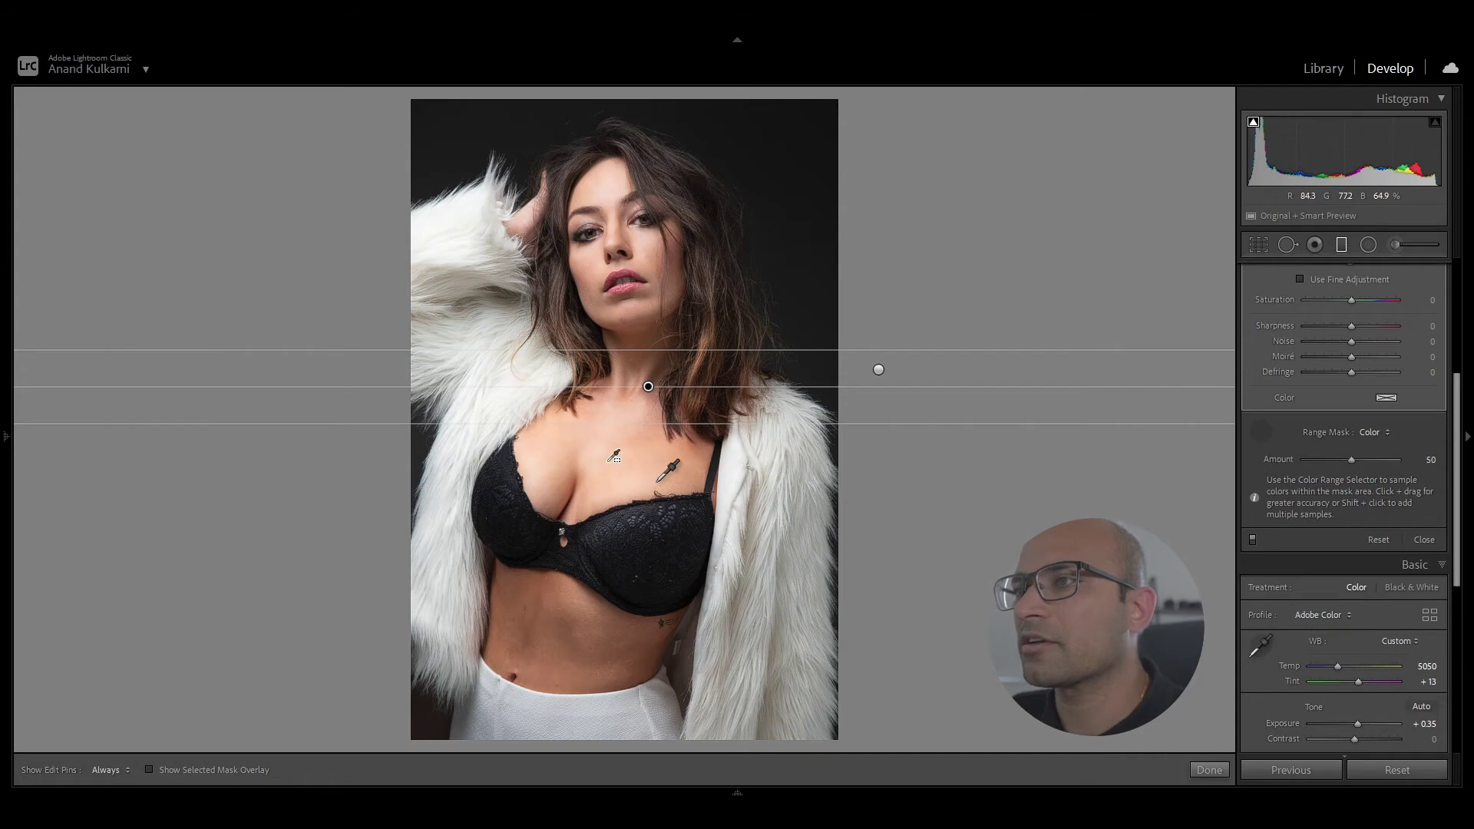
left_click(149, 769)
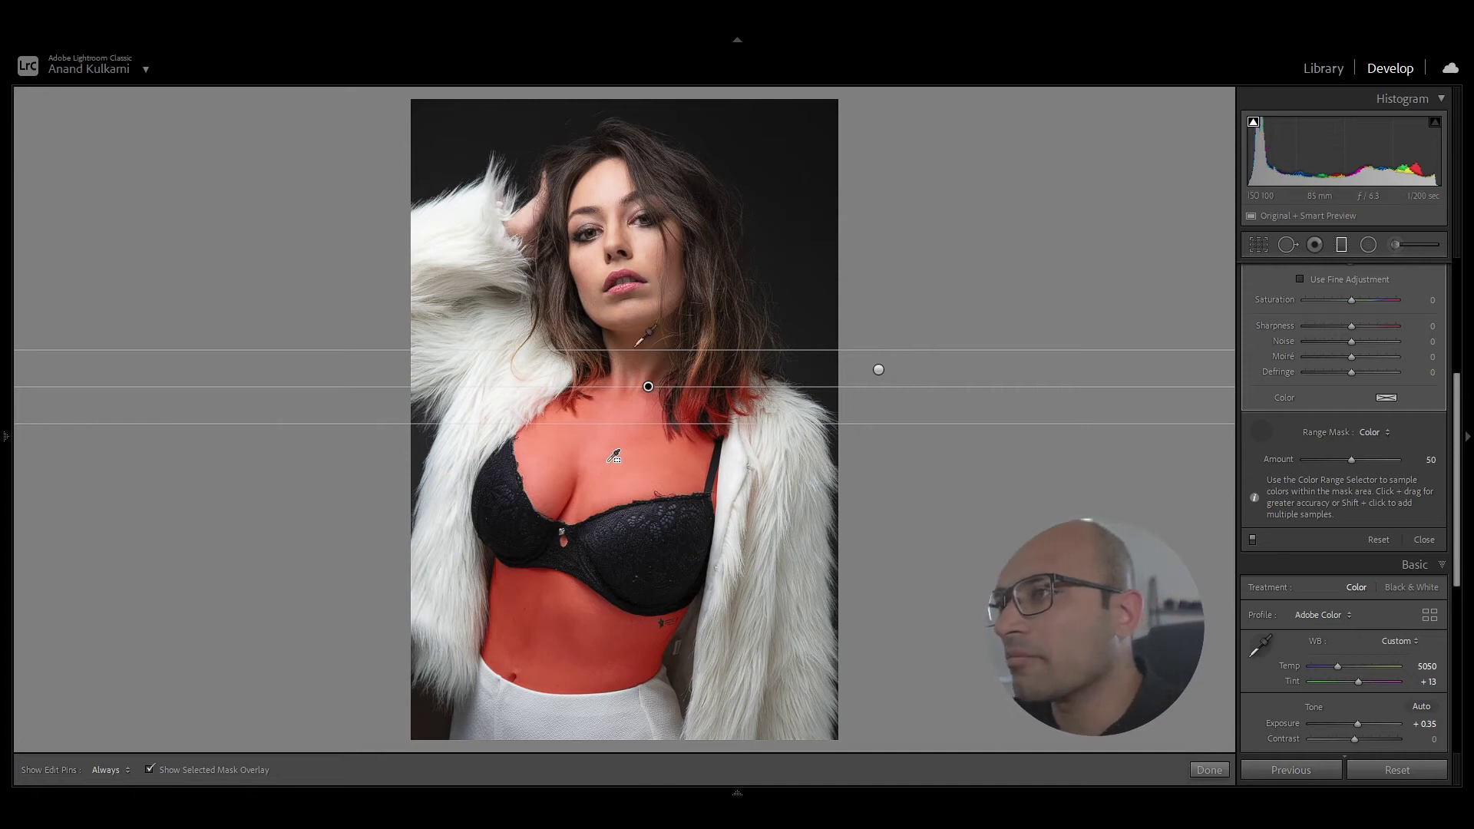
left_click(1262, 435)
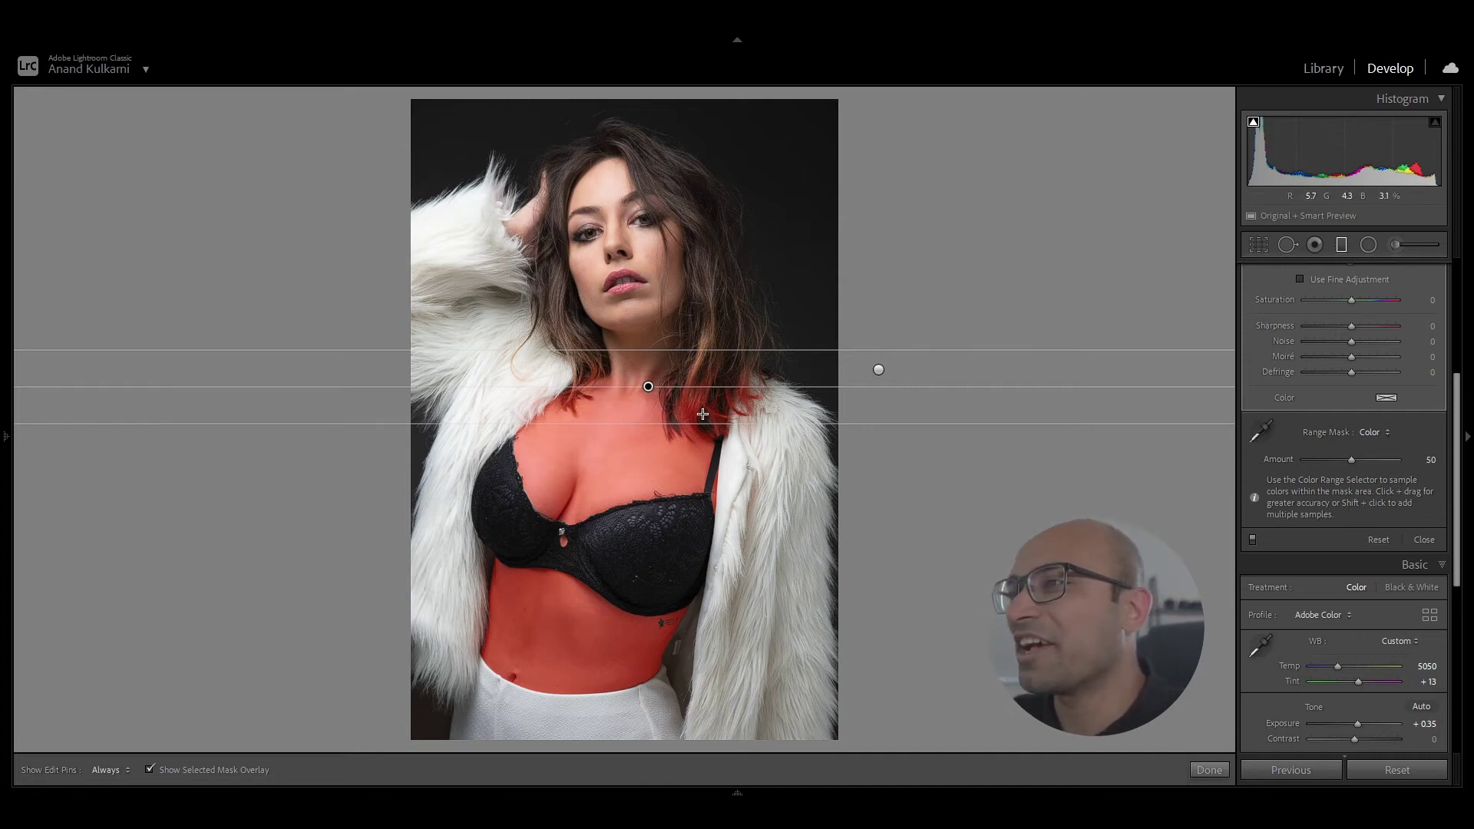
Step: Erase the graduated filter's mask from the hair near the shoulders with a brush at about size 5, then hide the overlay
left_click_drag(1458, 432, 1458, 340)
scroll(1458, 340, "up", 2)
left_click(1428, 273)
scroll(1458, 336, "down", 8)
left_click(1382, 432)
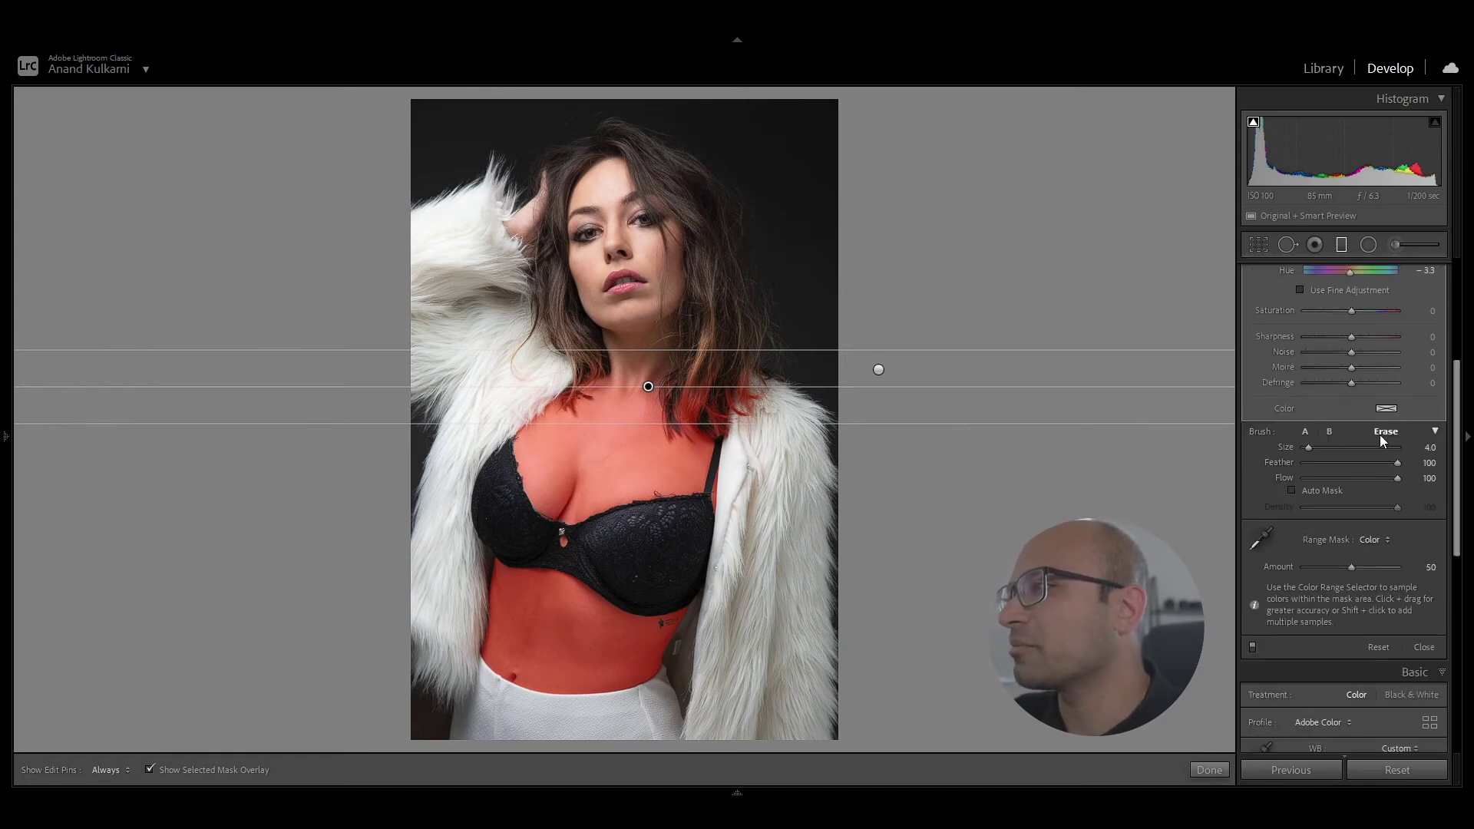
key("h")
mouse_move(751, 386)
left_mouse_down()
mouse_move(698, 384)
mouse_move(729, 400)
mouse_move(710, 418)
left_mouse_up()
key("bracketleft")
key("bracketleft")
key("h")
key("h")
key("h")
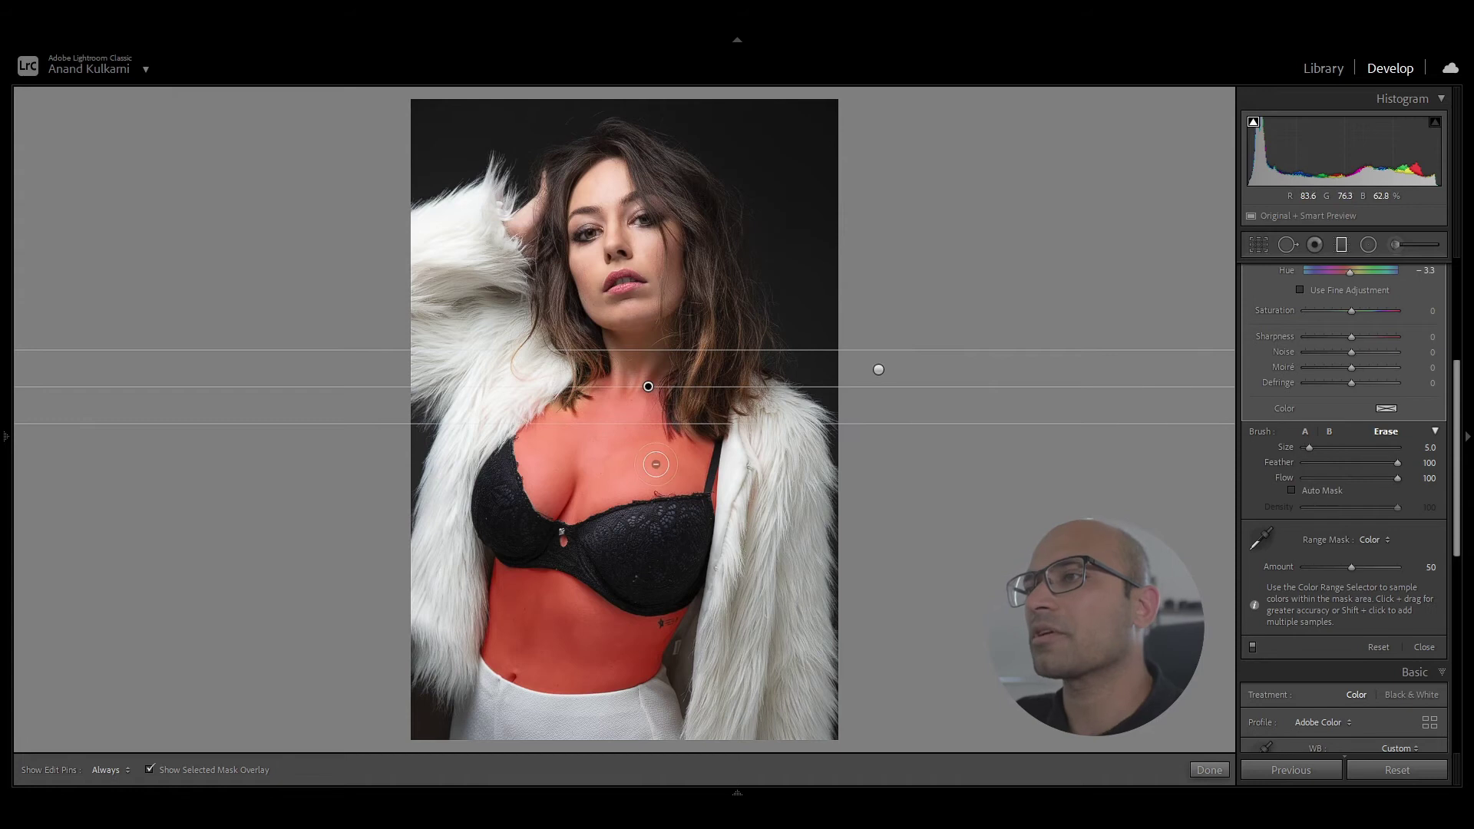
left_click(150, 769)
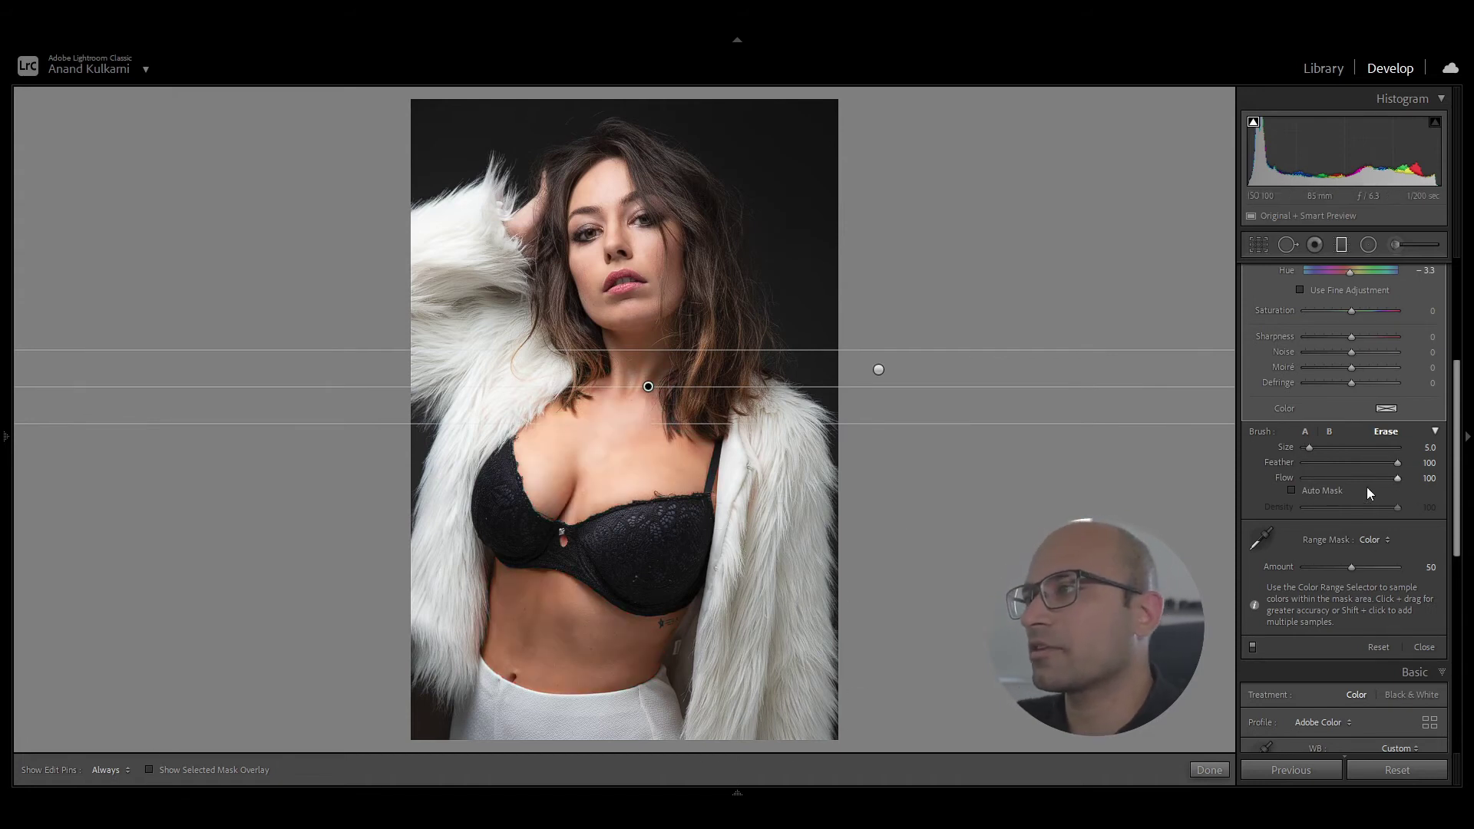
Step: Set the body filter's contrast to −50, highlights to −4, shadows to 24 and saturation to 28
scroll(1396, 491, "up", 5)
scroll(1311, 614, "down", 3)
scroll(1304, 621, "up", 3)
mouse_move(1354, 373)
left_mouse_down()
mouse_move(1300, 379)
mouse_move(1356, 371)
mouse_move(1335, 374)
left_mouse_up()
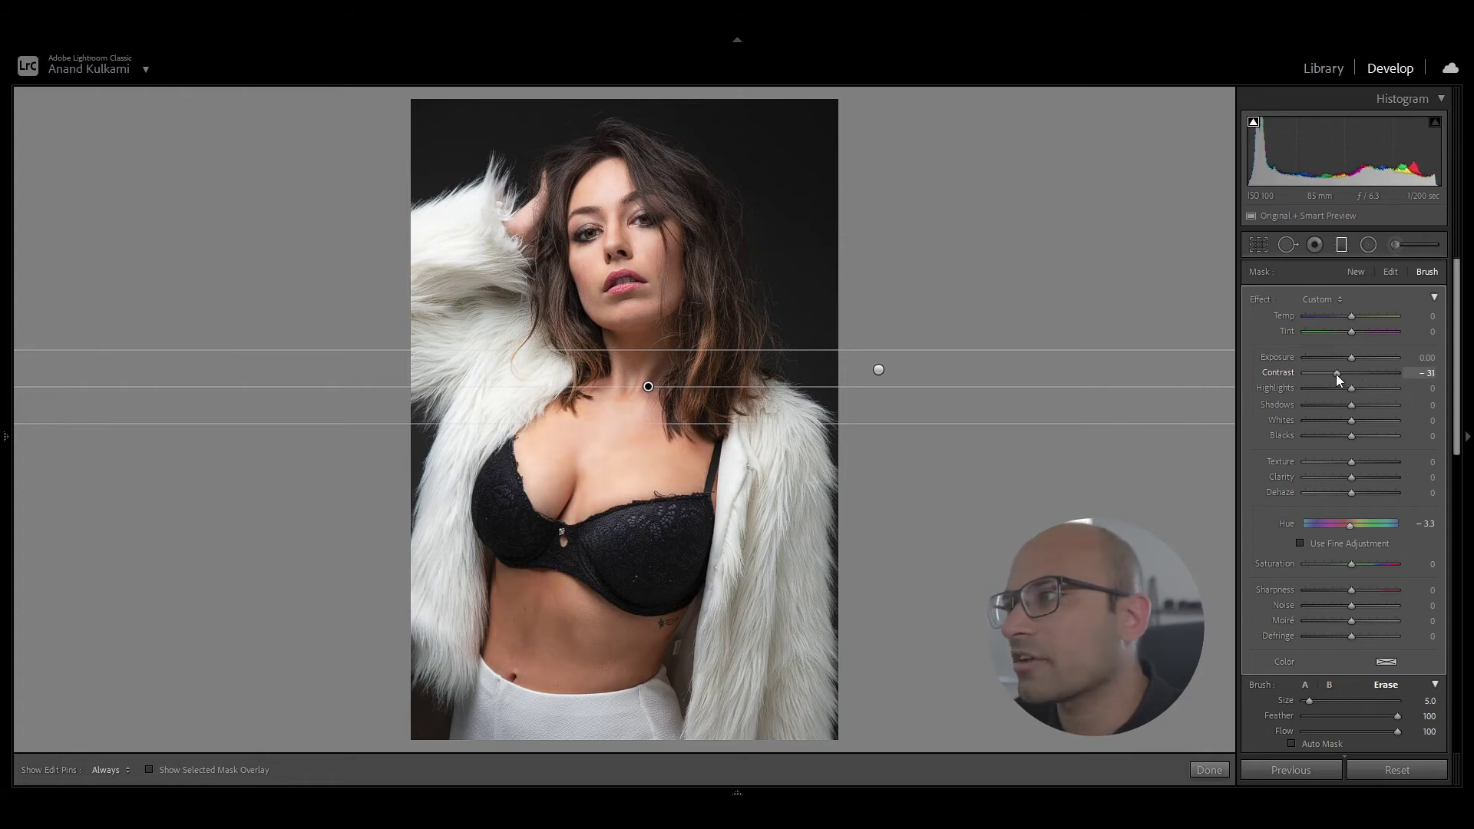
left_click_drag(1352, 565, 1366, 564)
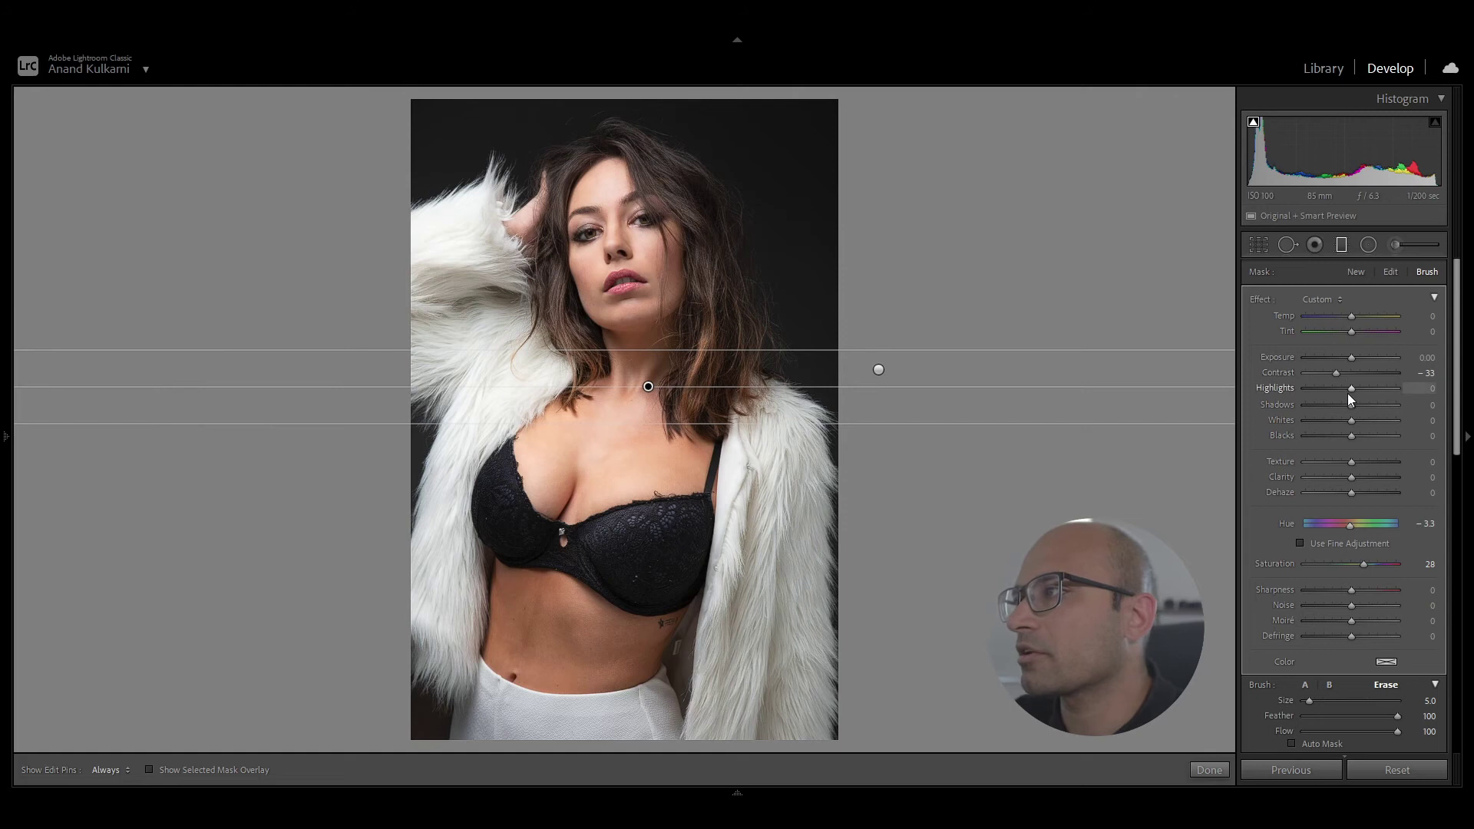
left_click_drag(1351, 388, 1363, 406)
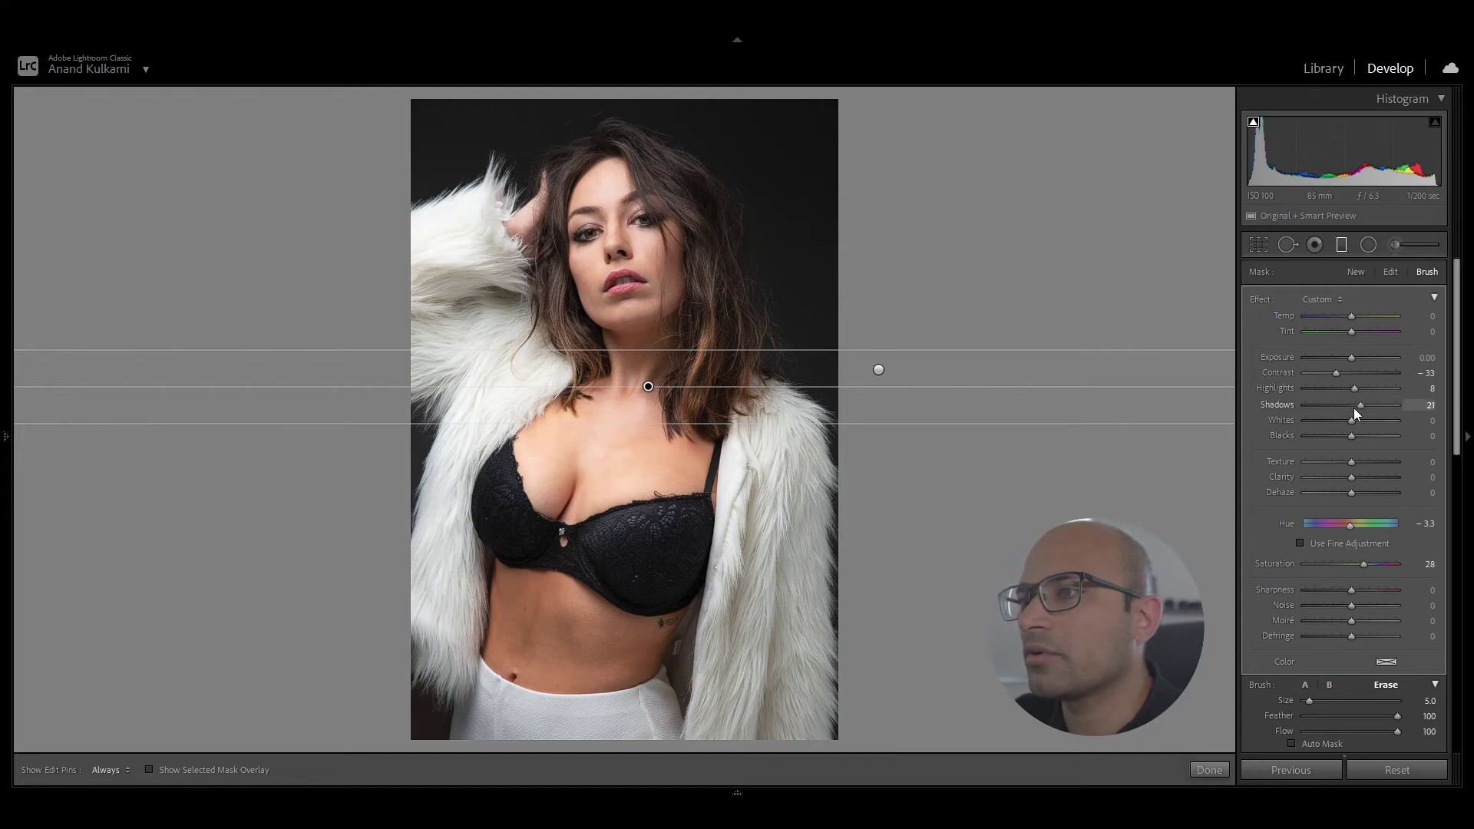
mouse_move(1361, 407)
left_mouse_down()
mouse_move(1323, 373)
mouse_move(1342, 373)
mouse_move(1324, 374)
left_mouse_up()
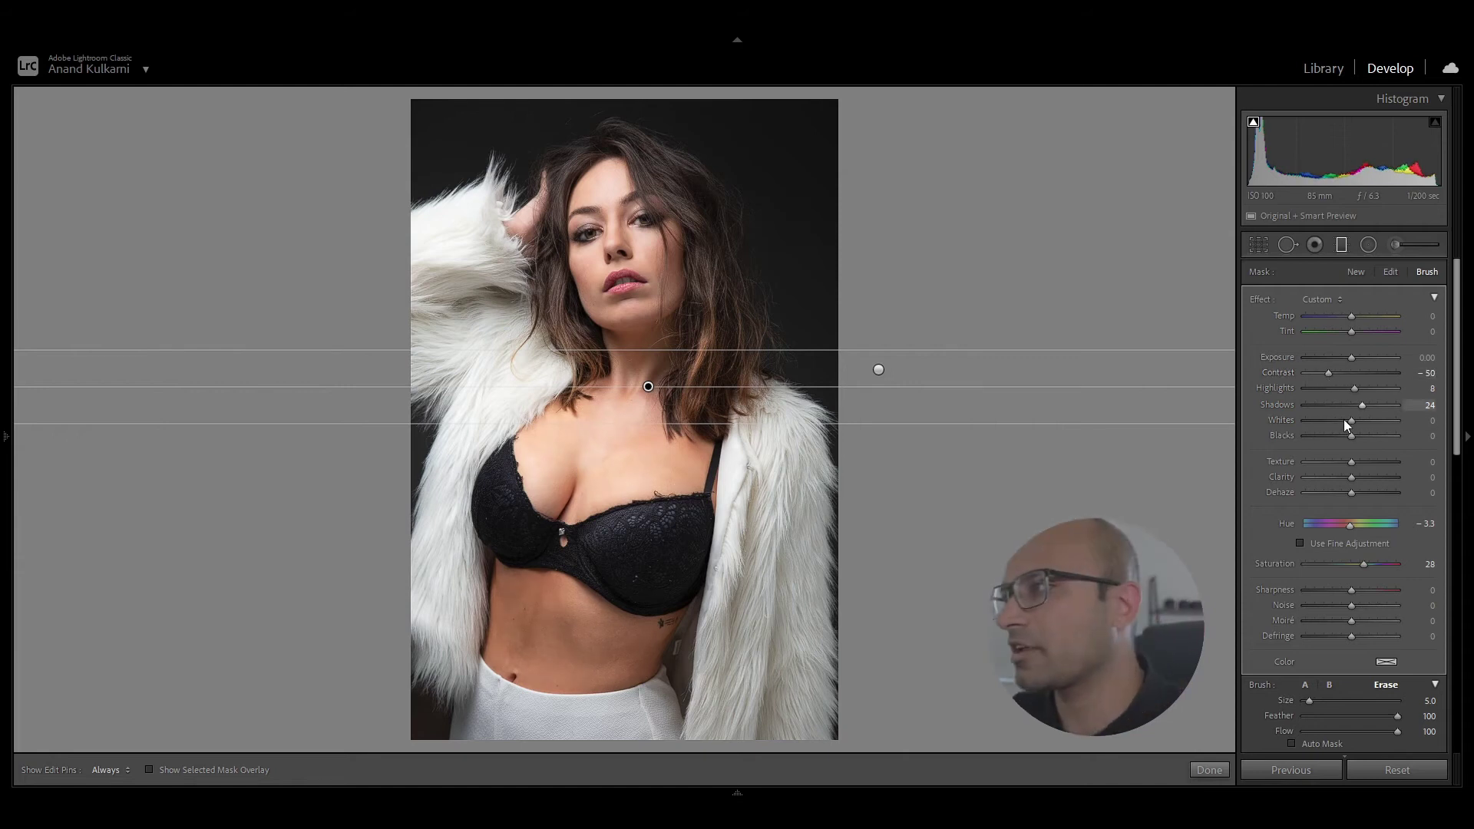
left_click_drag(1353, 388, 1351, 388)
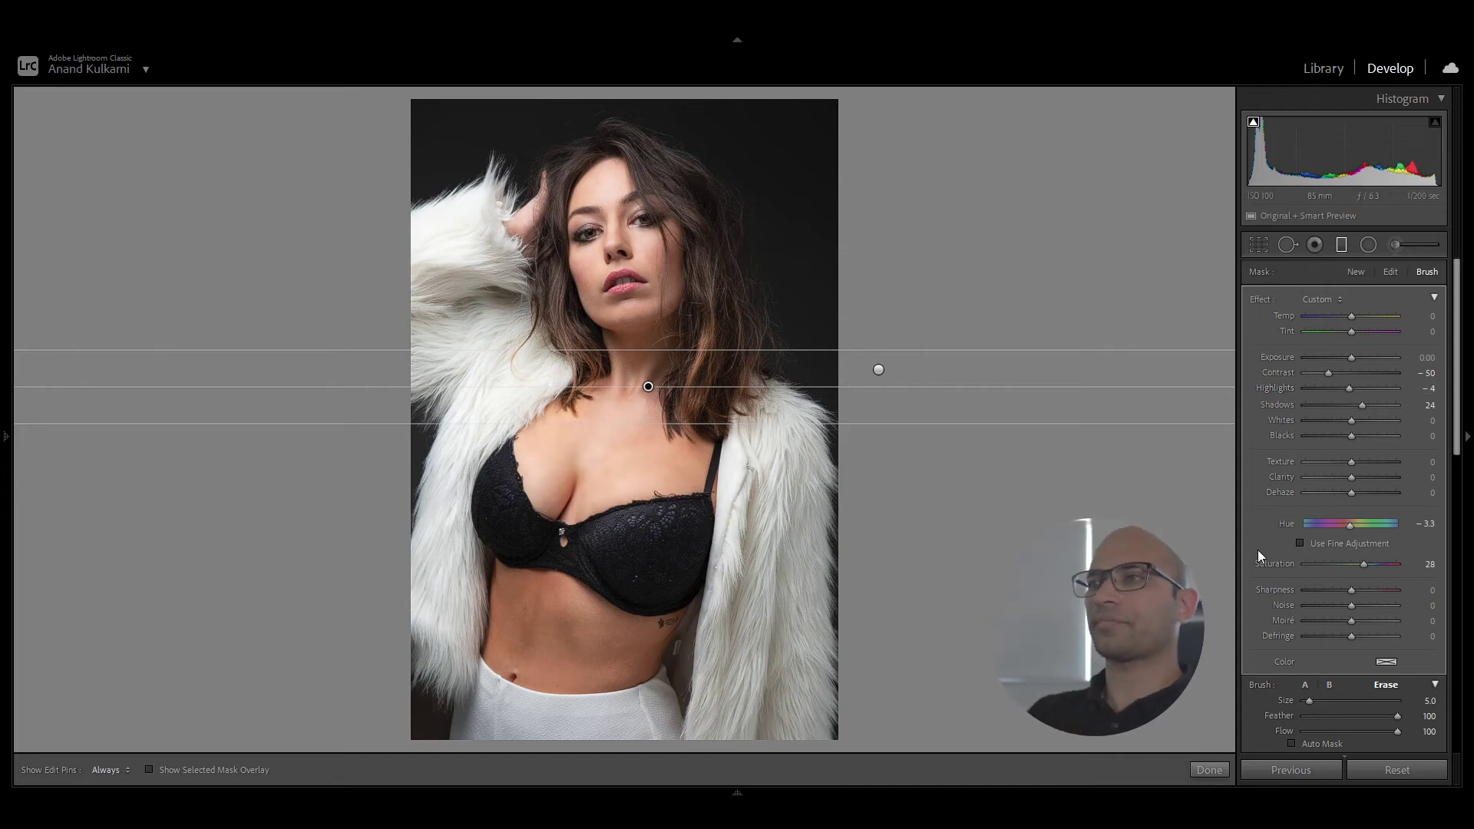
Step: Finish editing the graduated filter and compare the retouched portrait with its original version
left_click(1206, 769)
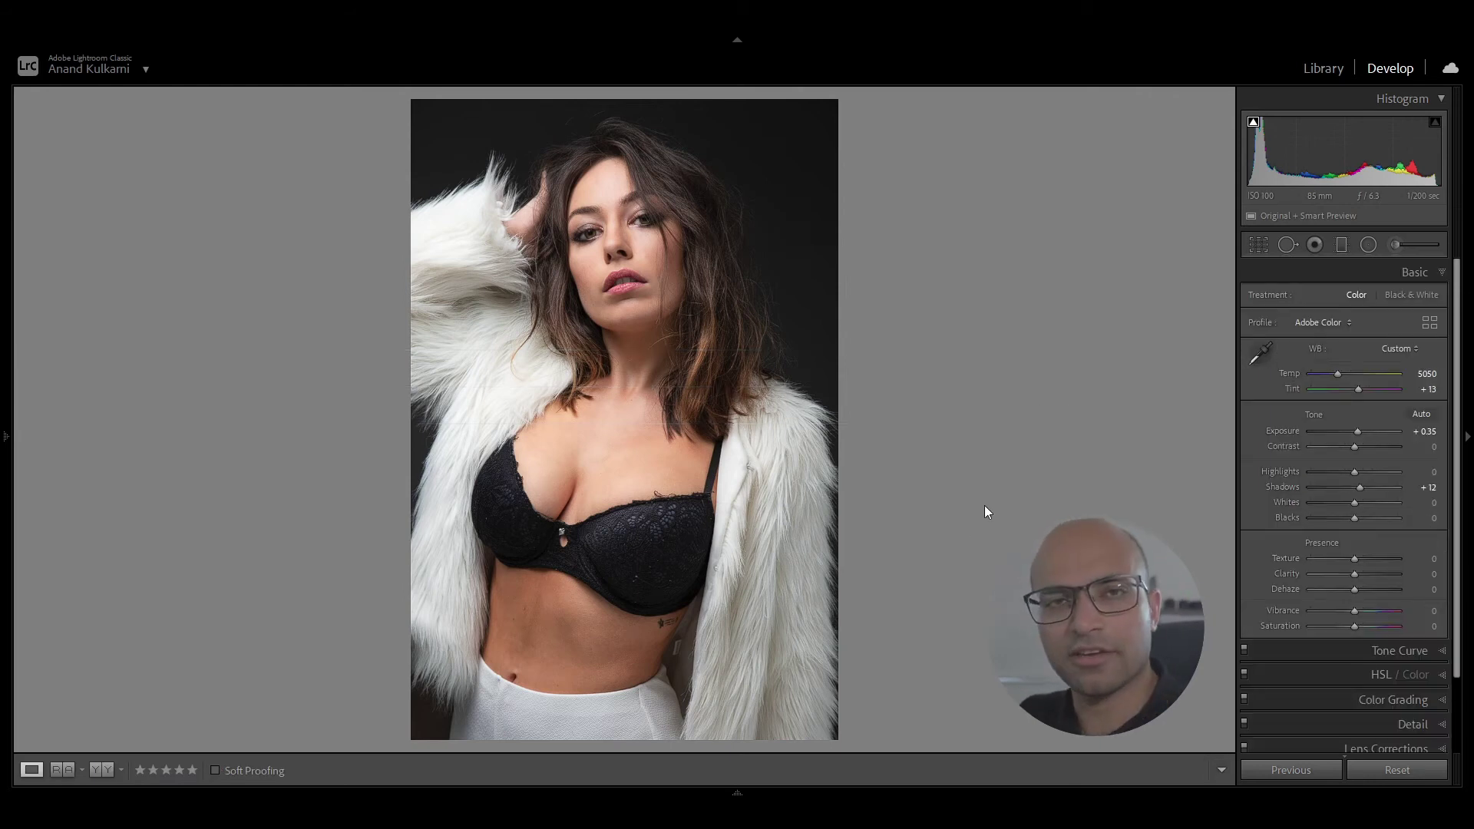
key("backslash")
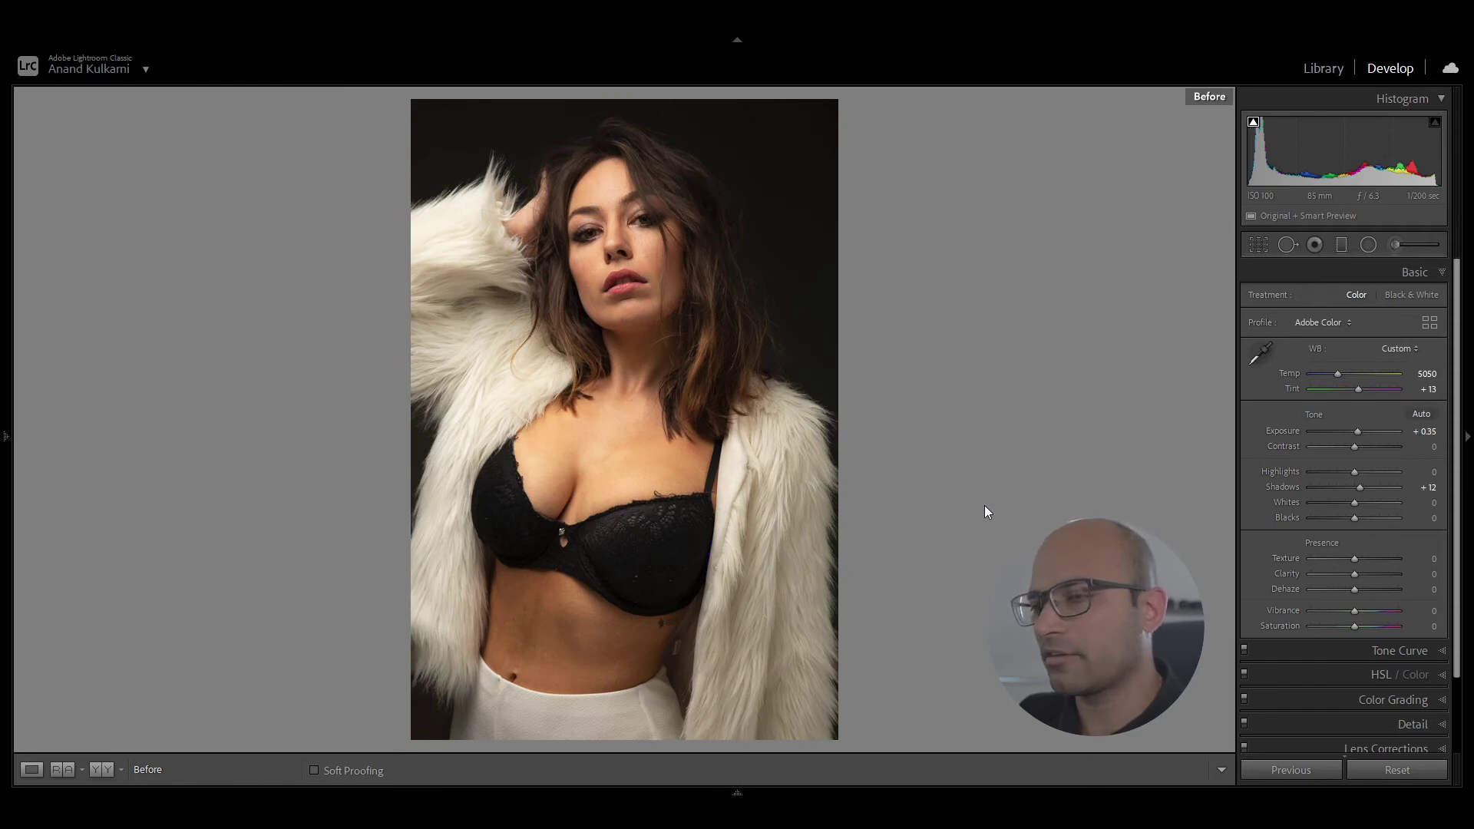
key("backslash")
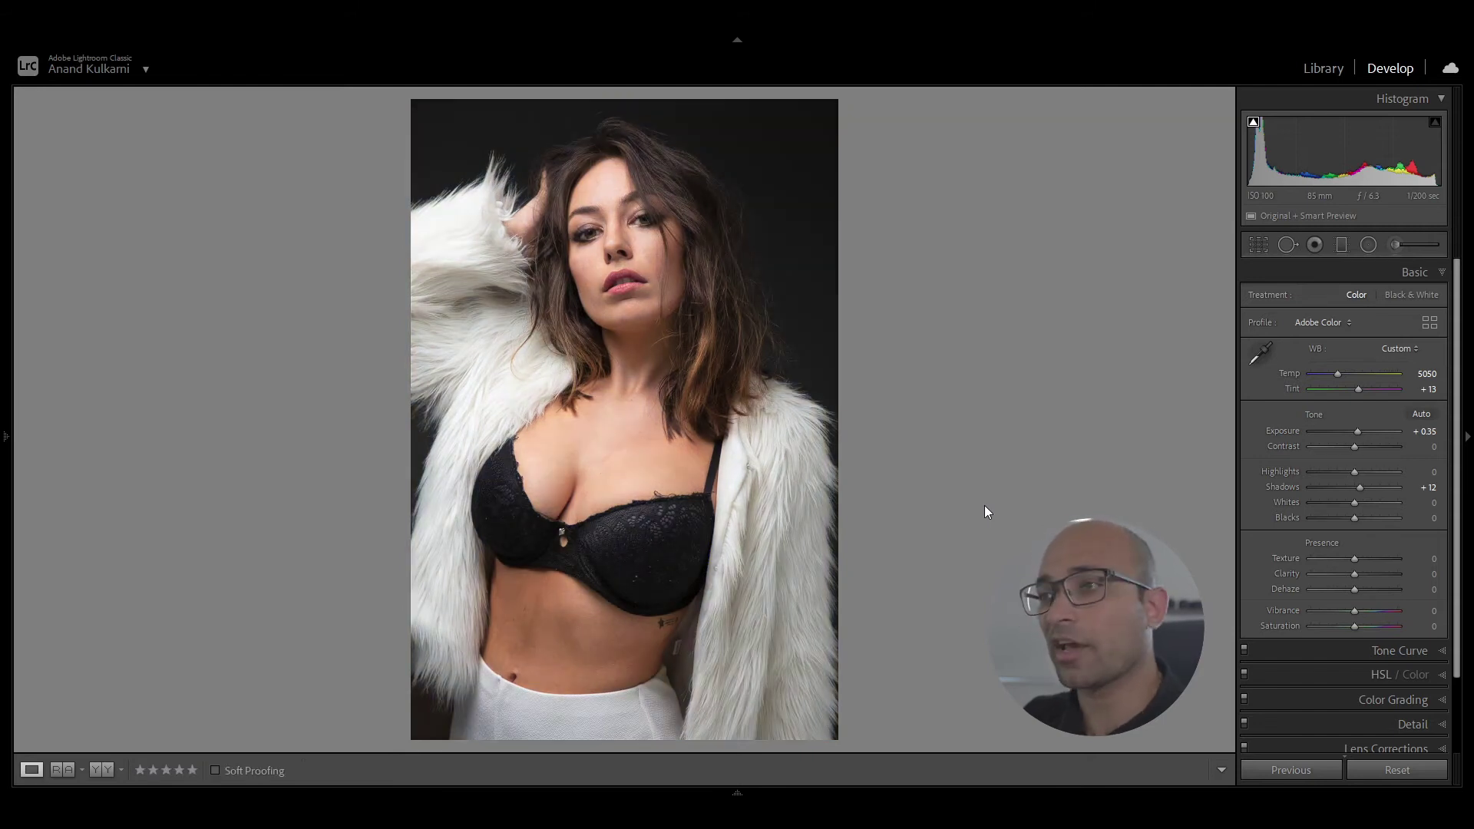
key("backslash")
key("backslash")
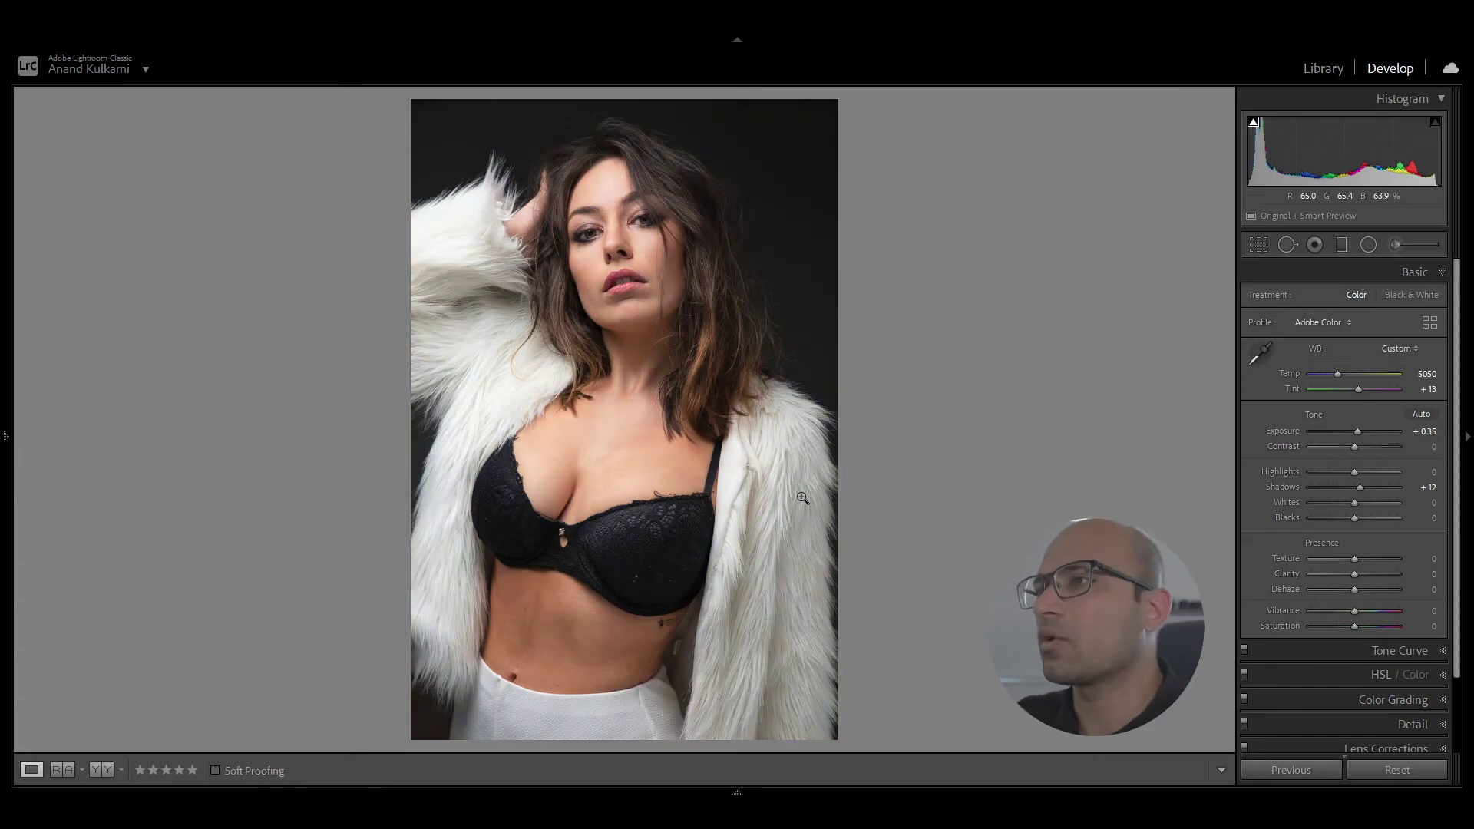
Step: Set the tone curve's highlights to −16, lights to +6, darks to +3 and shadows to +13, and compare the portrait with the original
scroll(1320, 476, "down", 3)
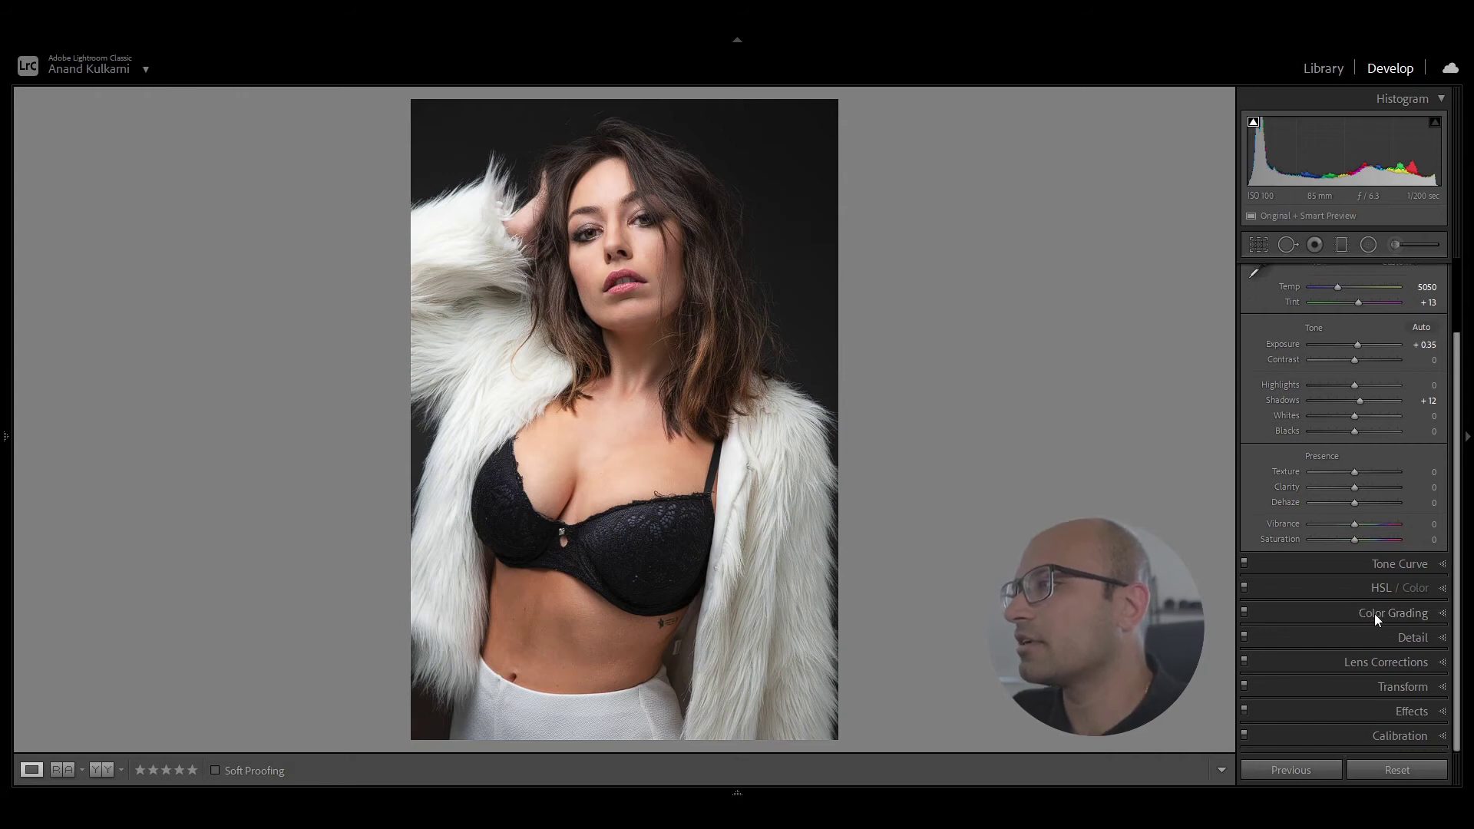
left_click(1379, 564)
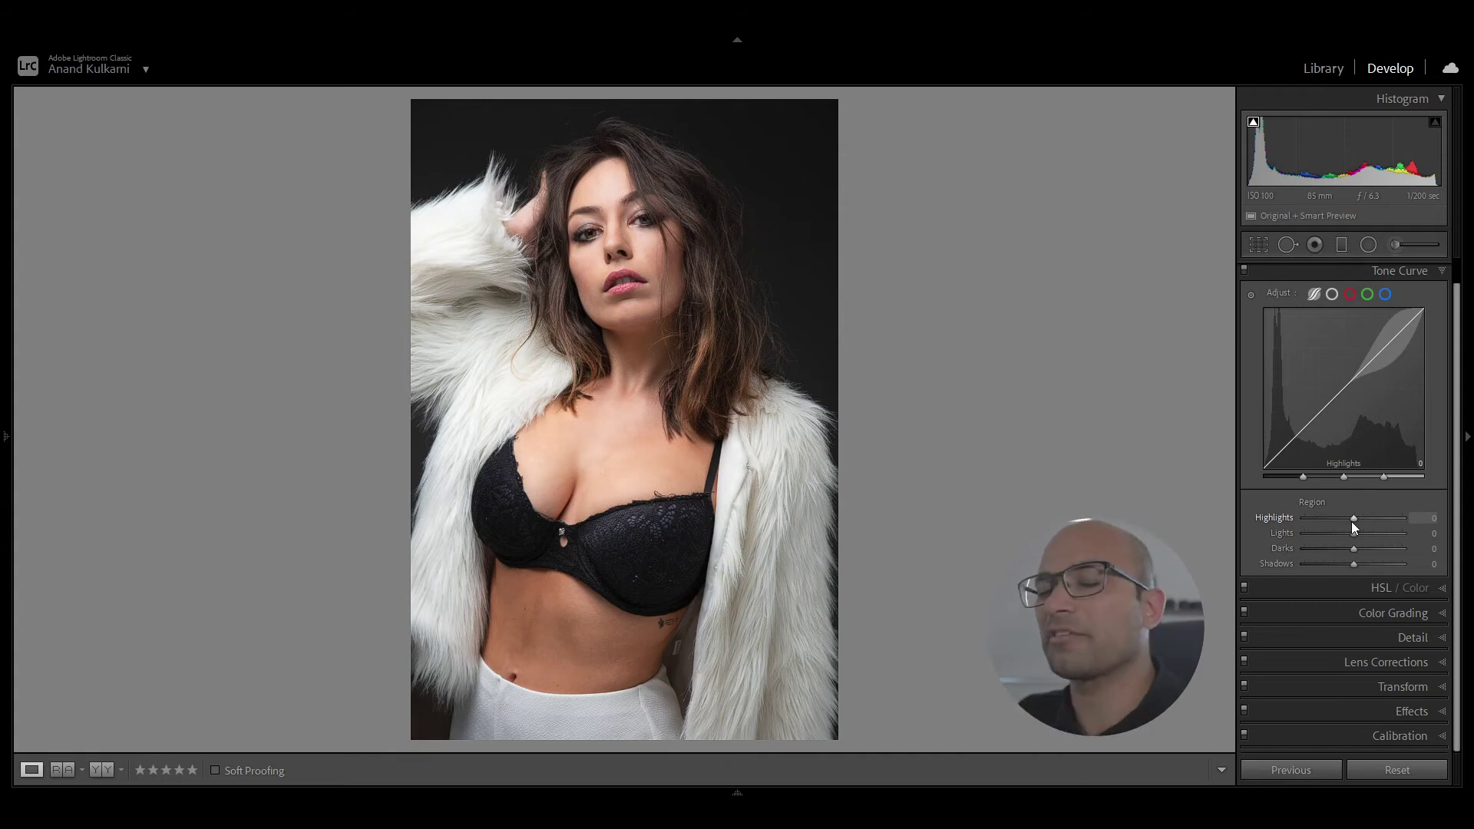
mouse_move(1355, 520)
left_mouse_down()
mouse_move(1339, 520)
mouse_move(1412, 515)
mouse_move(1344, 524)
left_mouse_up()
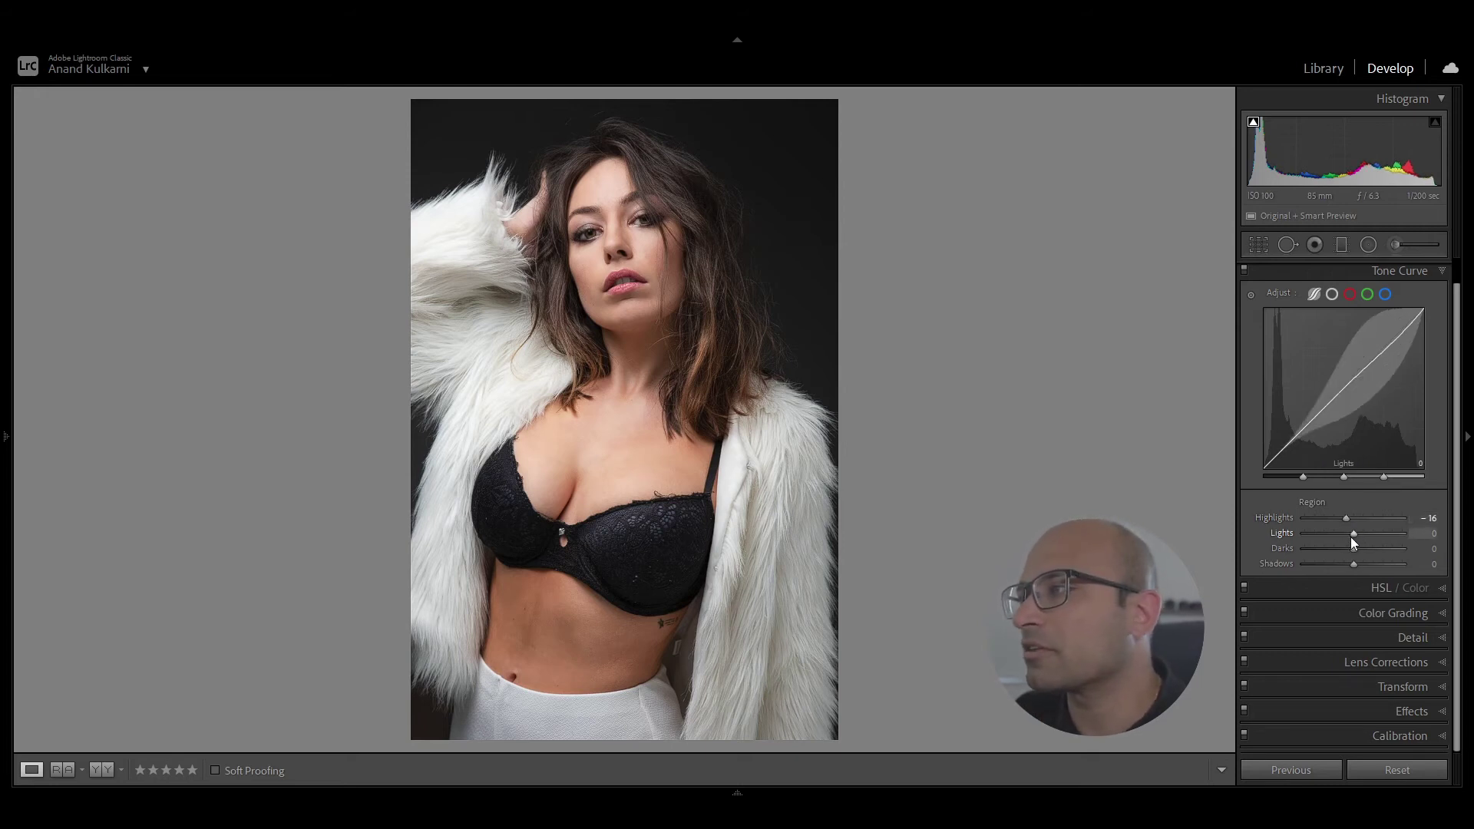
left_click_drag(1355, 533, 1359, 532)
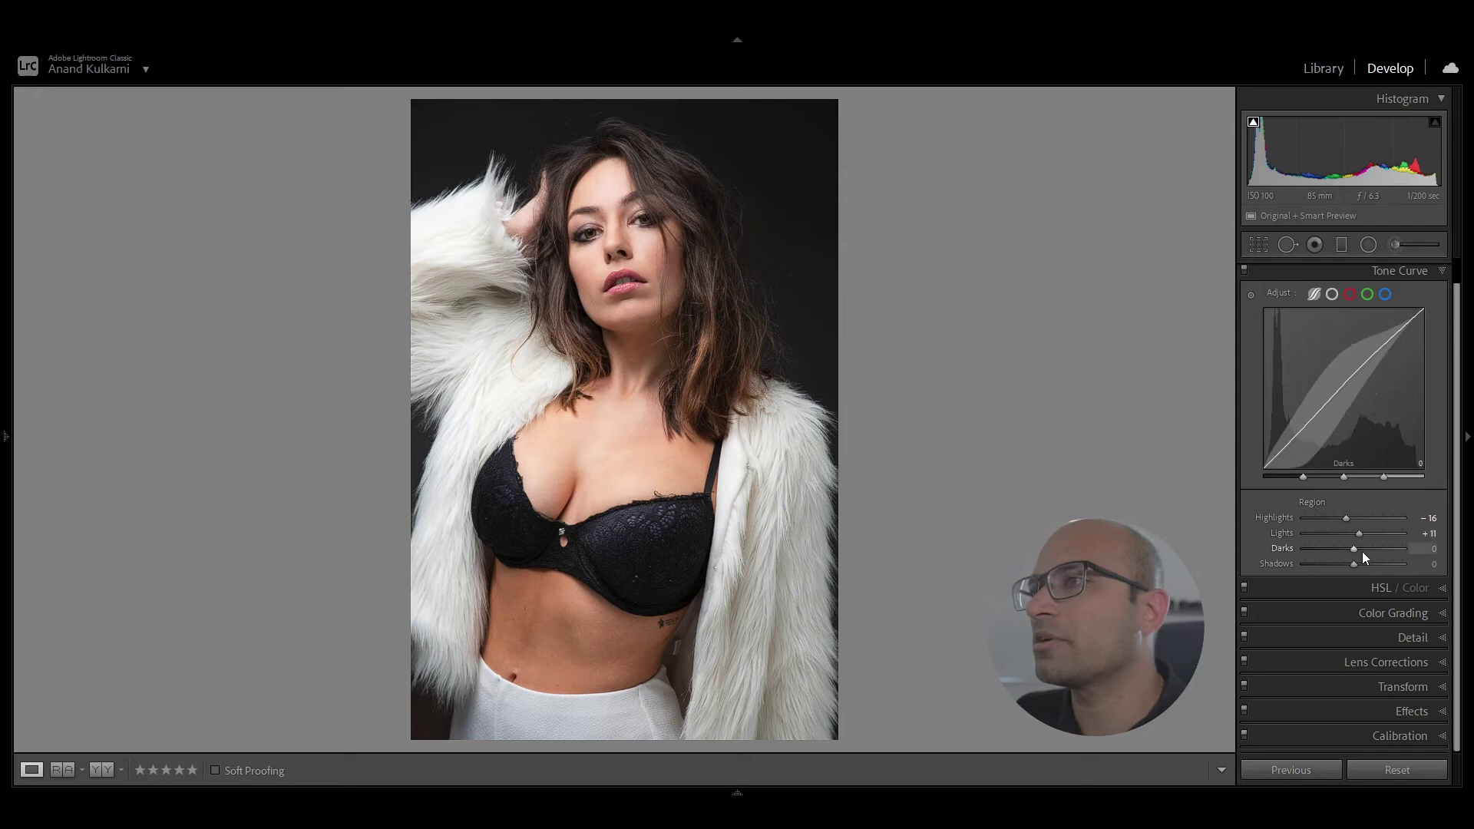
left_click_drag(1354, 564, 1360, 564)
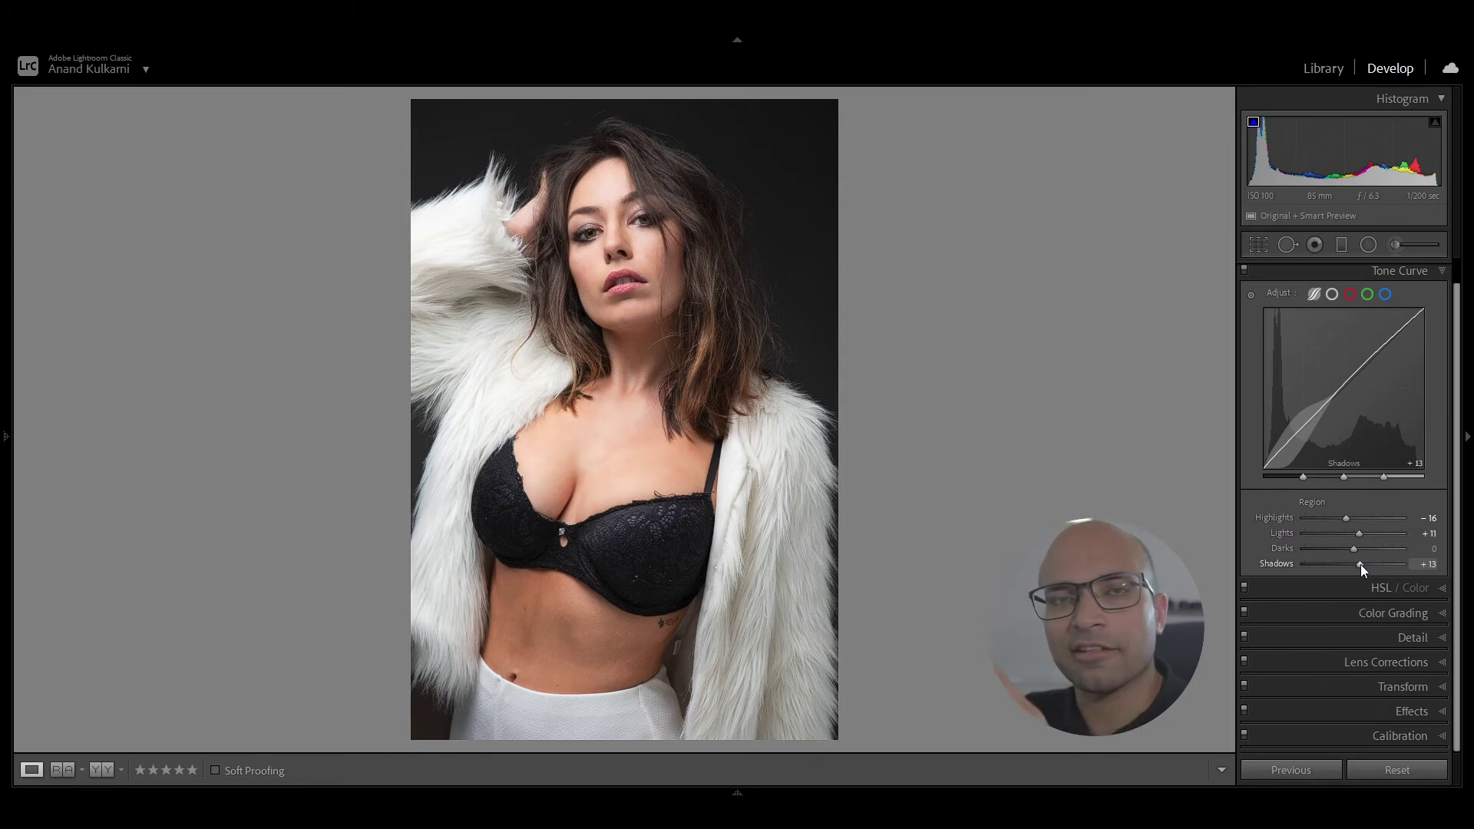
left_click_drag(1353, 548, 1356, 534)
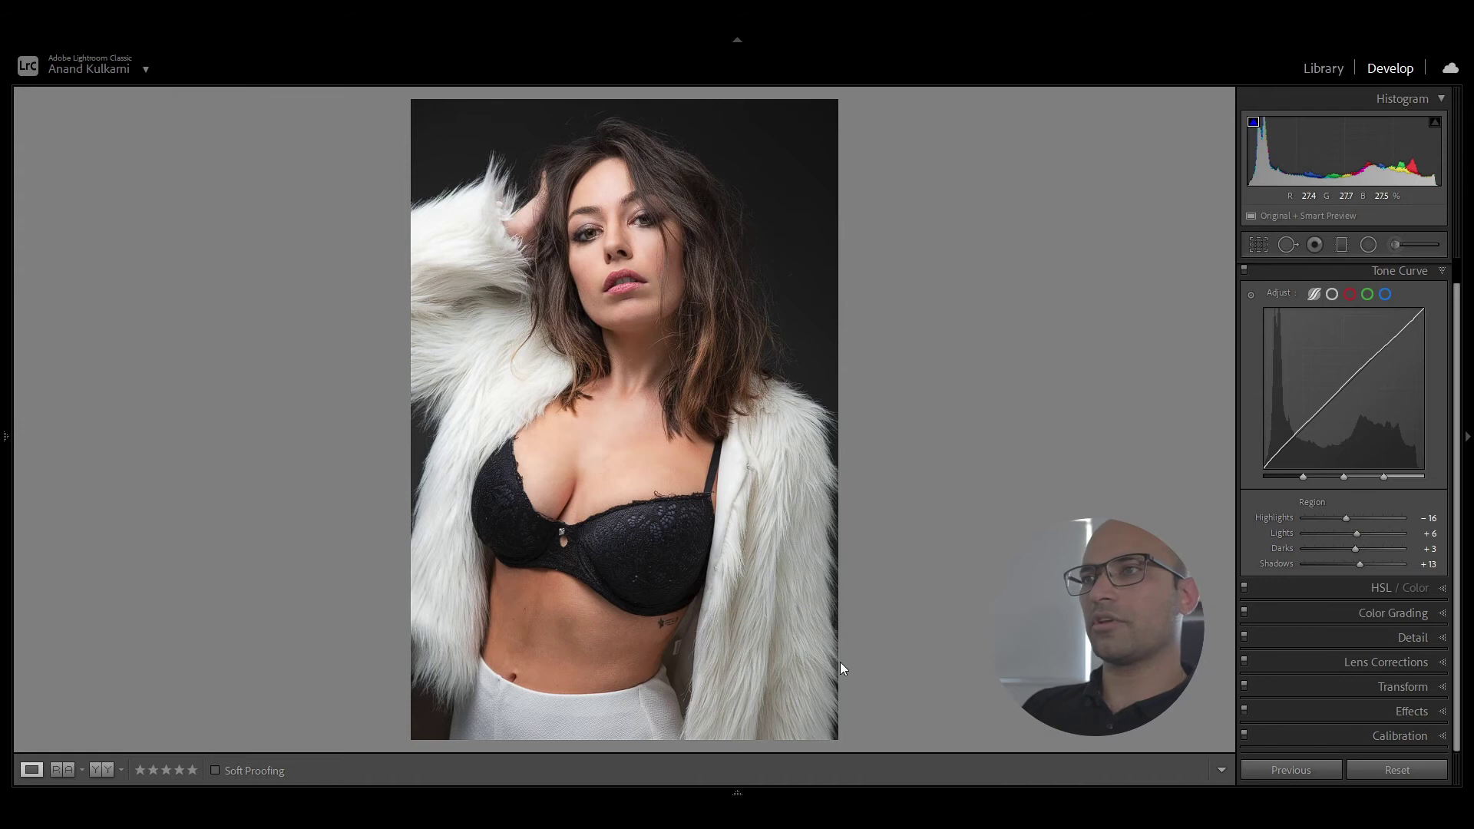
key("backslash")
key("backslash")
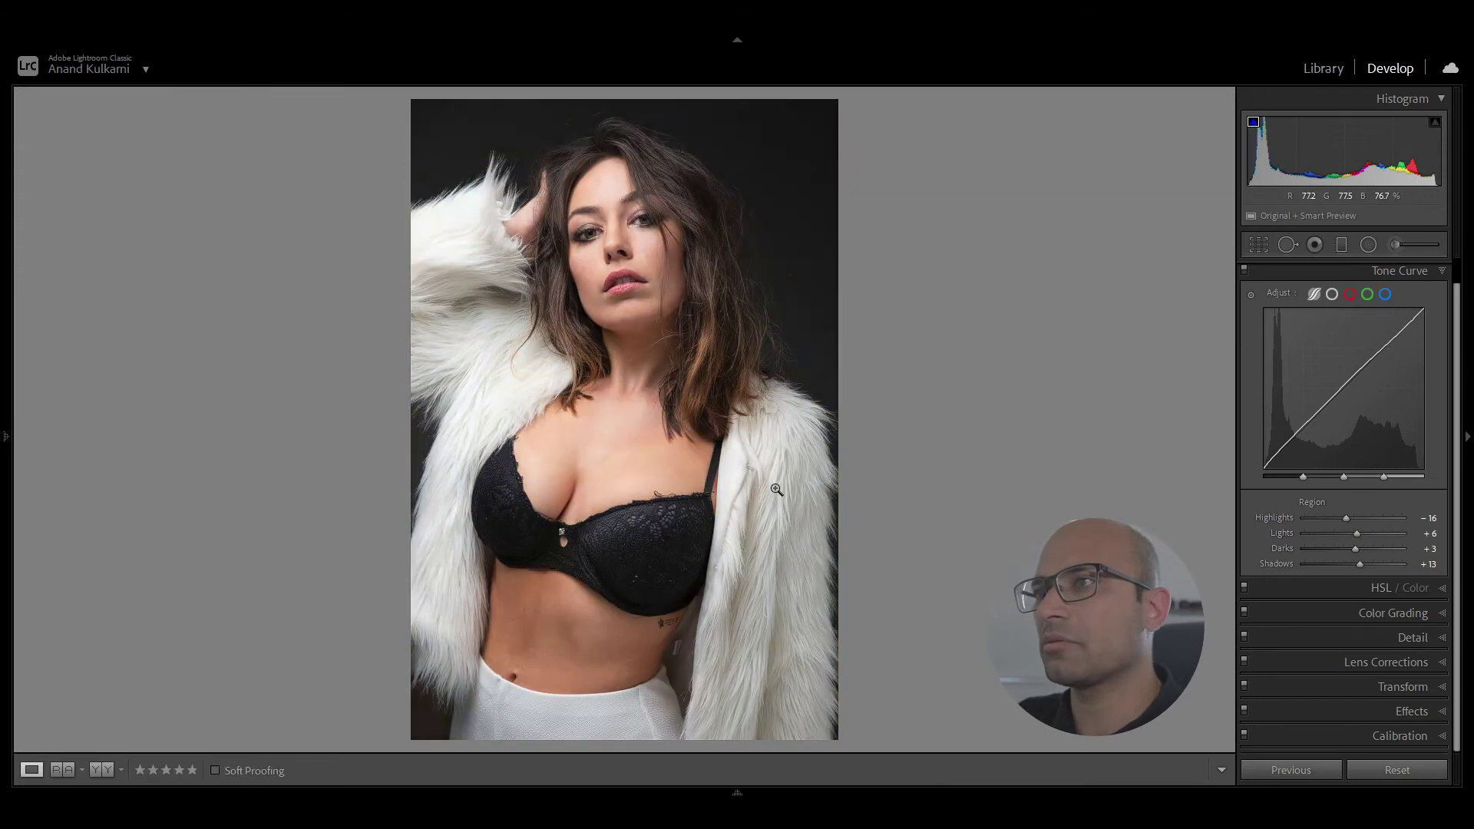
key("backslash")
key("backslash")
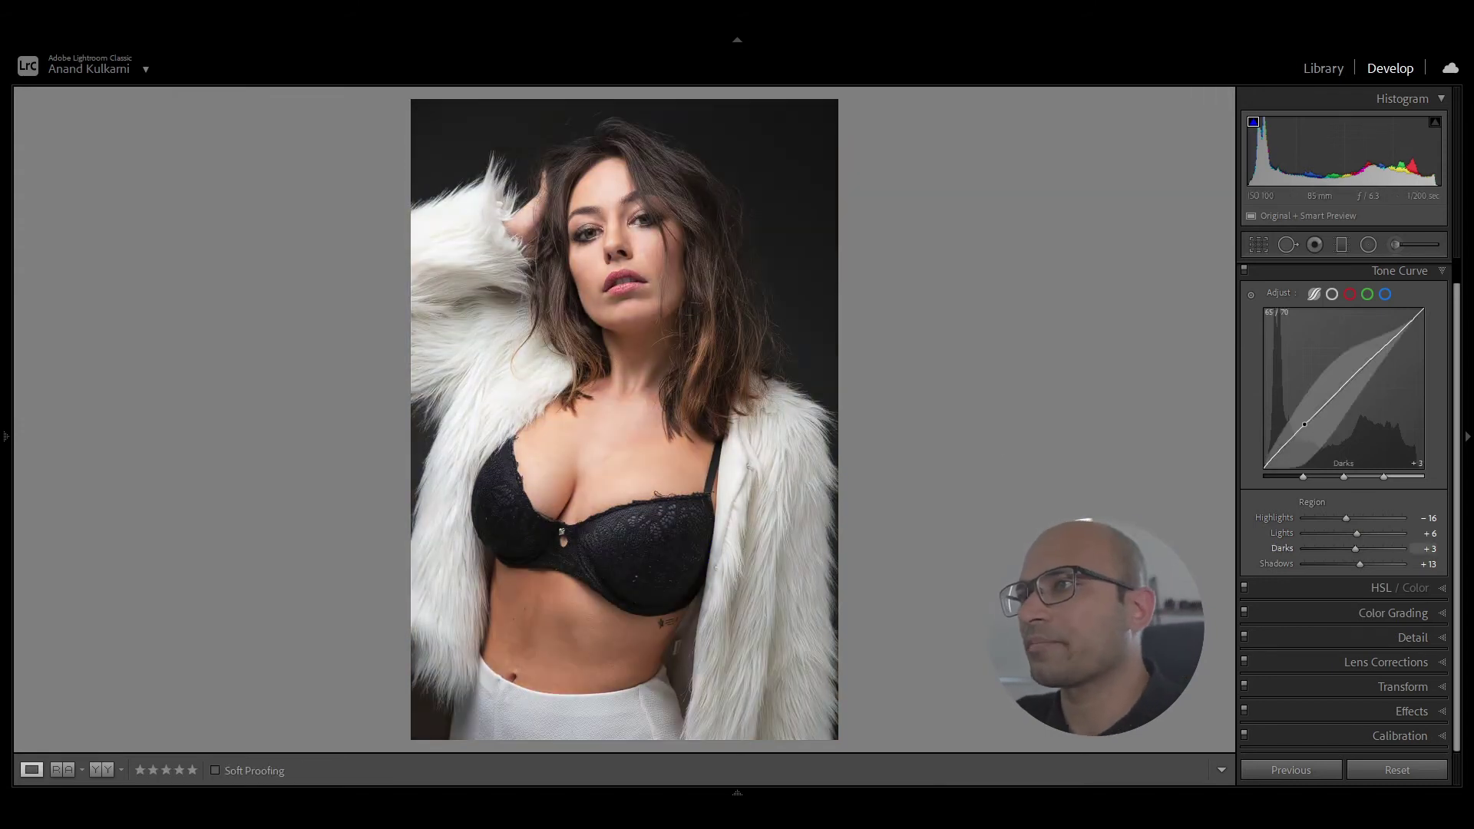
Step: Paint over the upper and lower lips with a new adjustment brush using the Saturation effect at 18 and brush size 5
left_click(634, 305)
left_click_drag(635, 305, 637, 379)
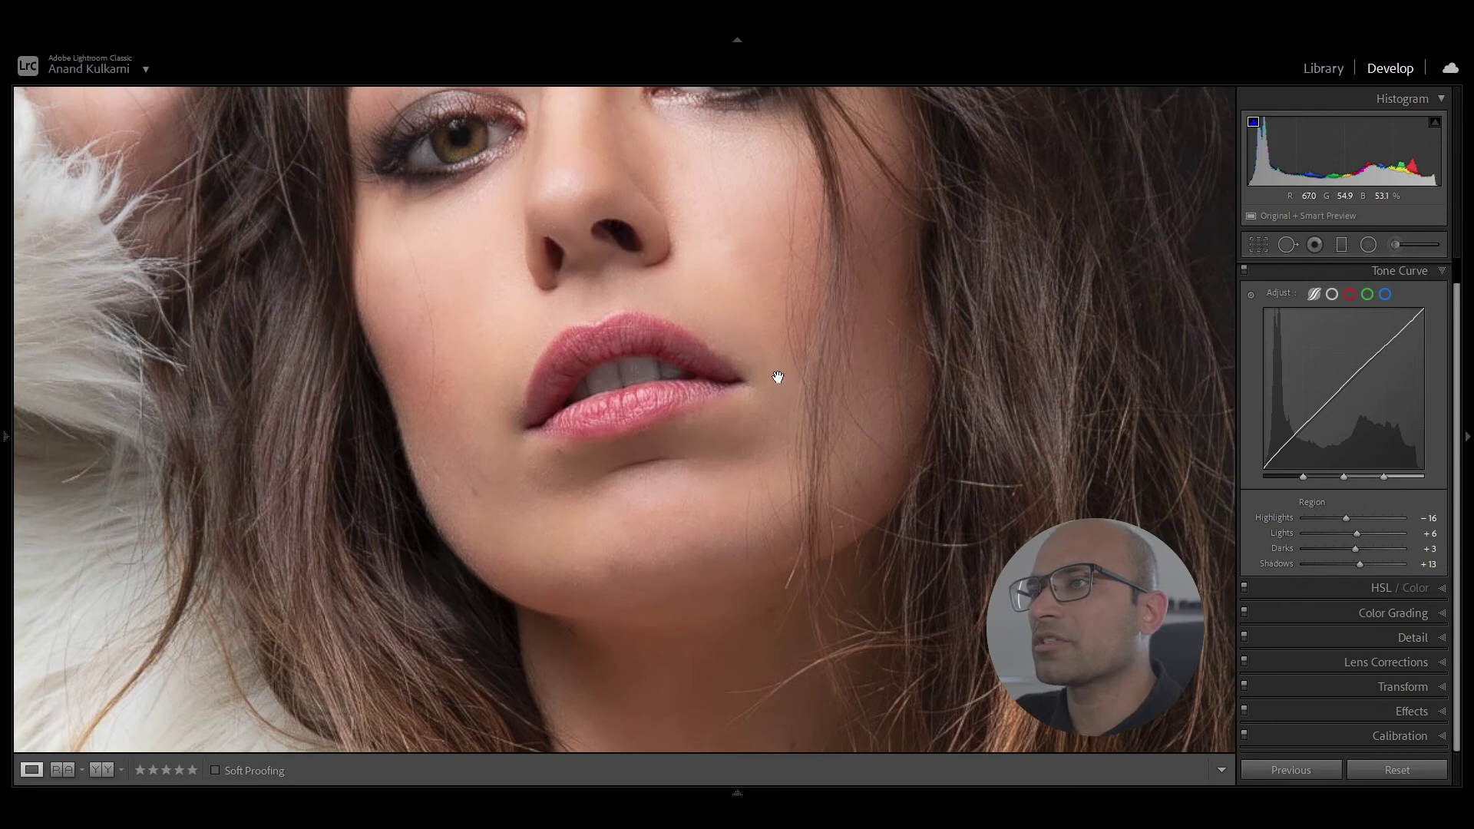
scroll(1423, 270, "up", 1)
left_click(1394, 241)
left_click(1337, 297)
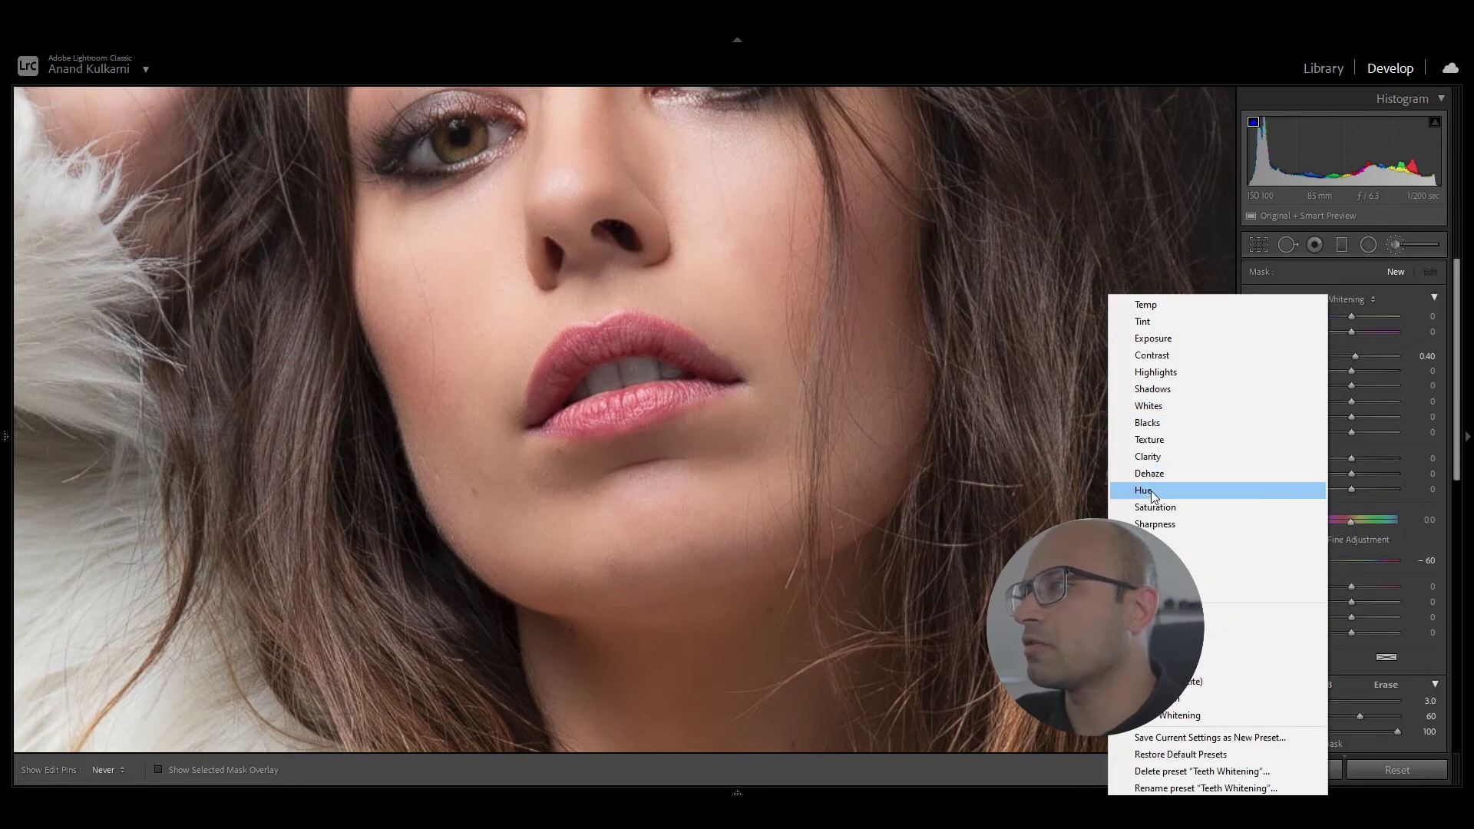
left_click(1214, 507)
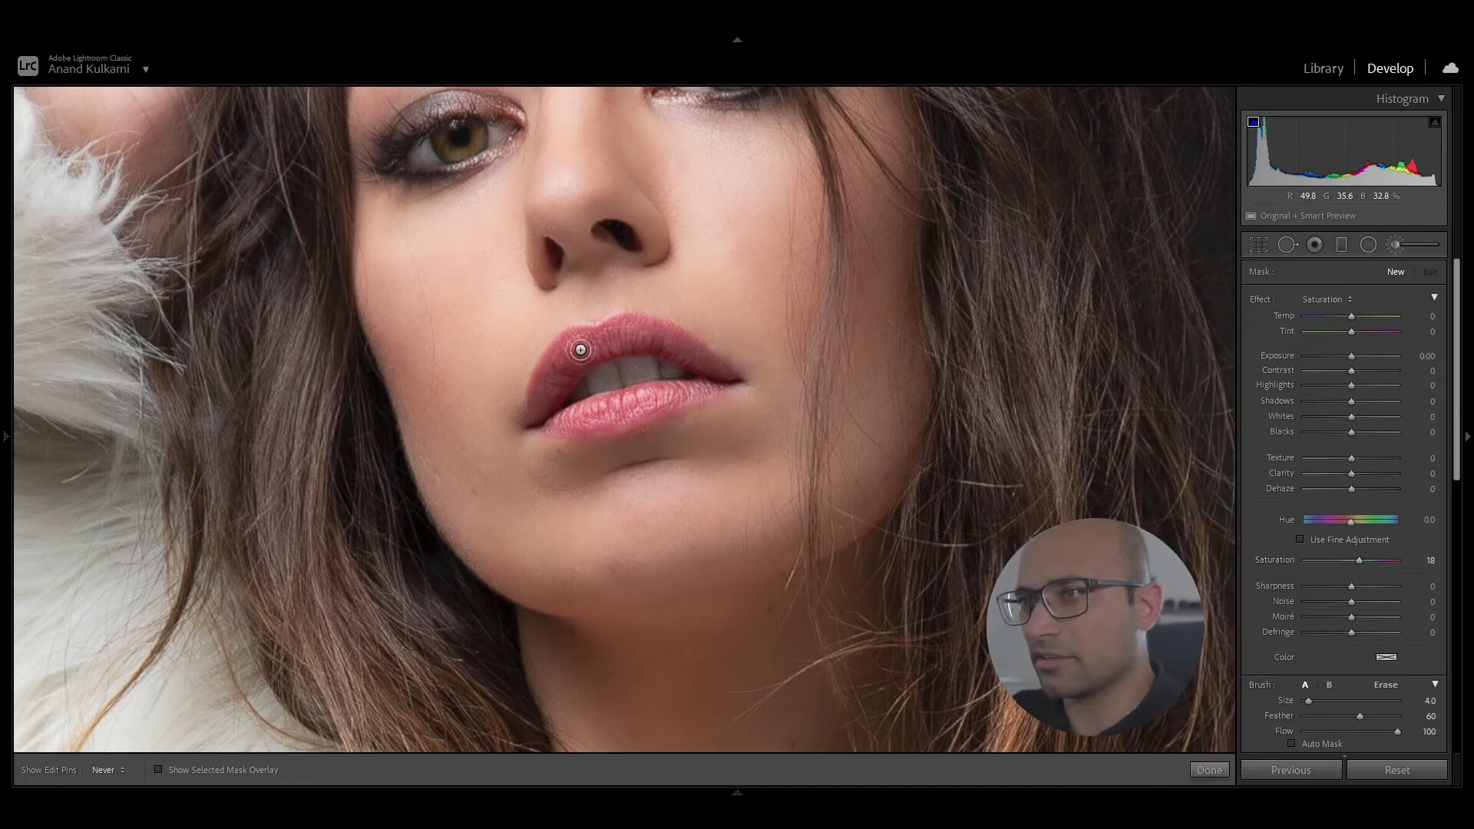
key("bracketright")
key("bracketright")
mouse_move(681, 352)
left_mouse_down()
mouse_move(714, 383)
mouse_move(679, 396)
left_mouse_up()
mouse_move(598, 420)
left_mouse_down()
mouse_move(545, 416)
mouse_move(594, 424)
mouse_move(669, 403)
mouse_move(710, 373)
mouse_move(677, 350)
mouse_move(676, 396)
left_mouse_up()
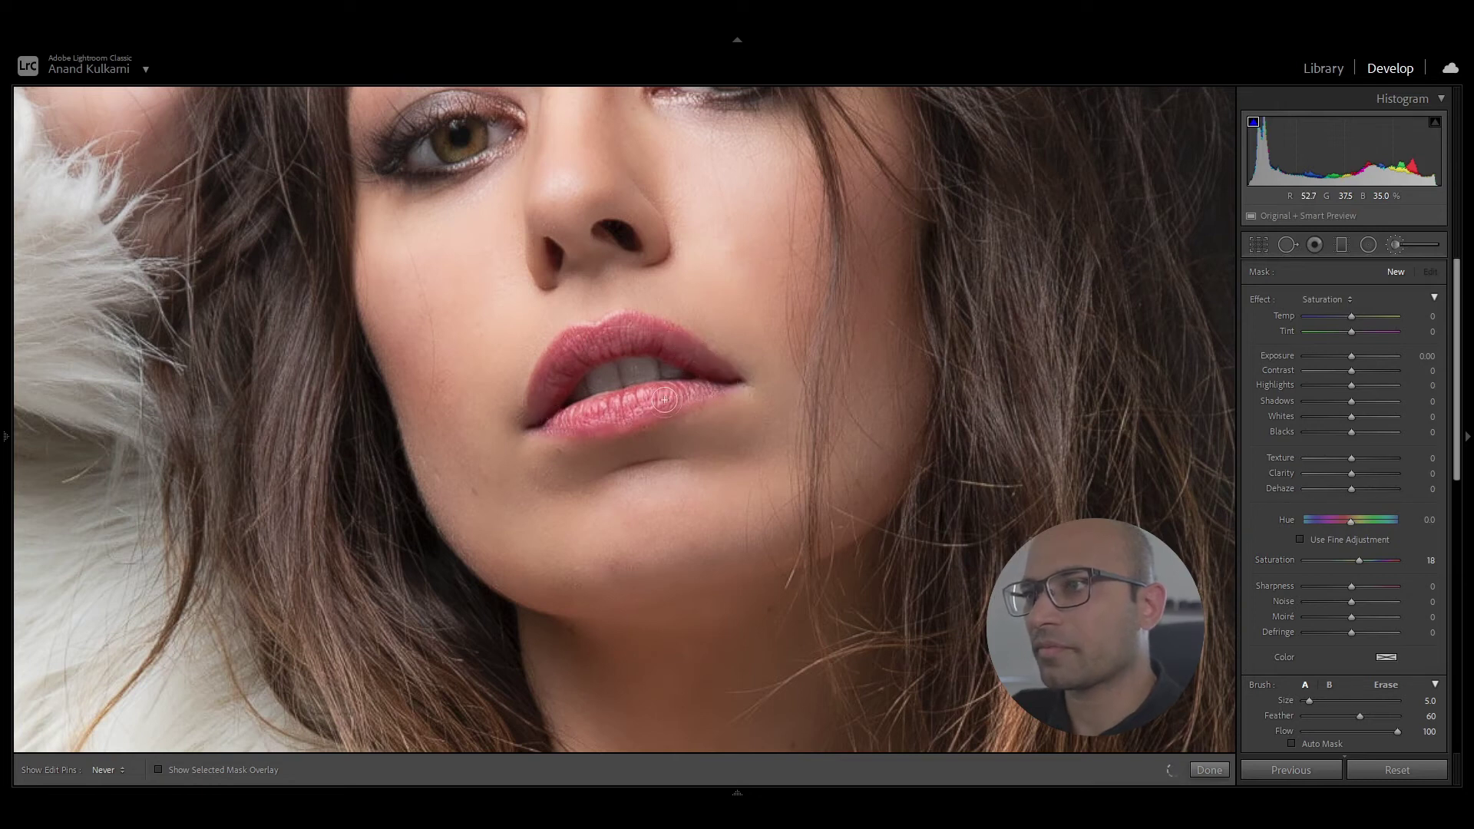
left_click_drag(534, 414, 552, 380)
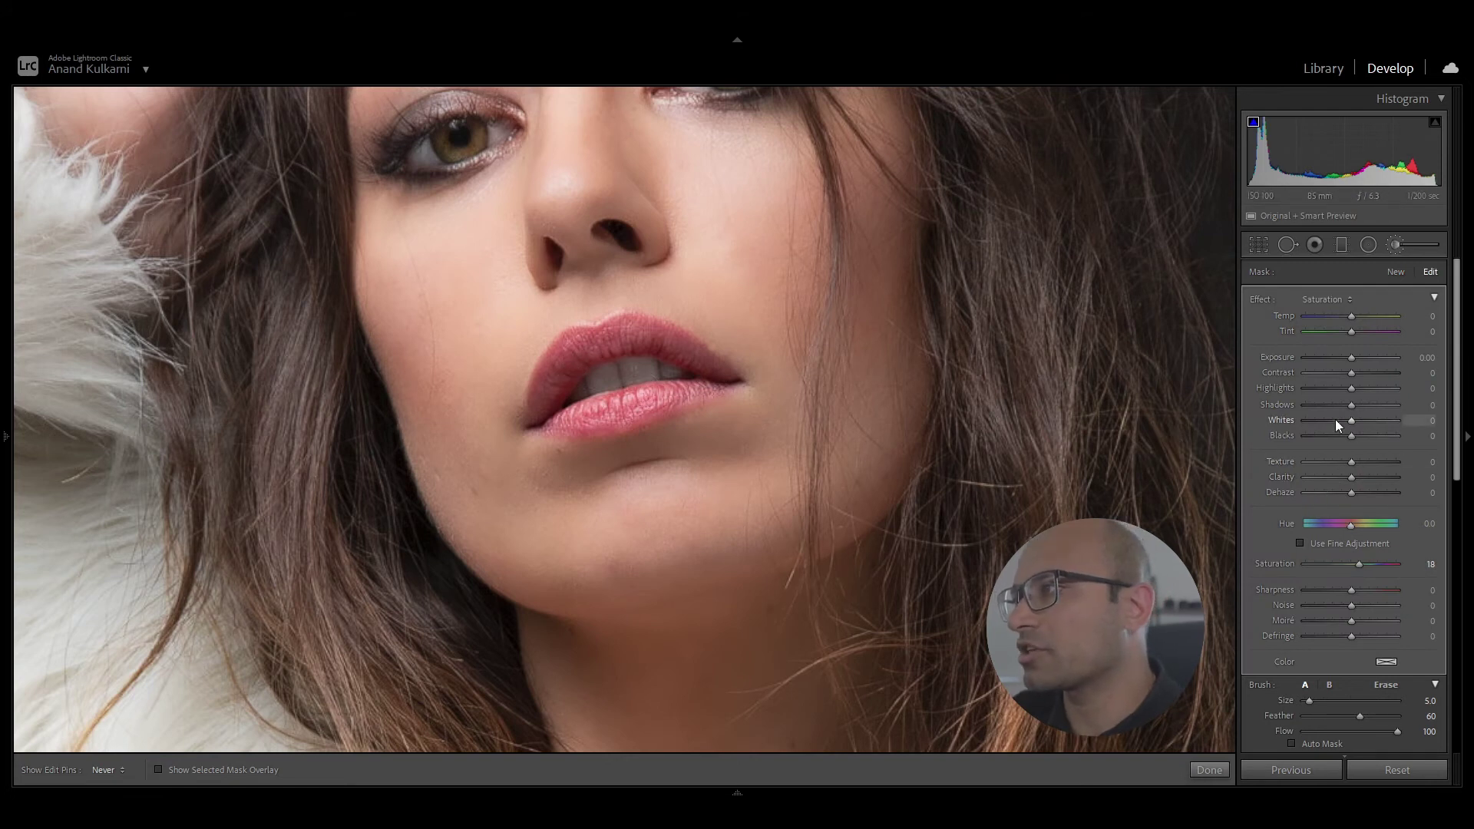
Step: Set the lip brush adjustment's texture to −51, clarity to 16, highlights to −24 and whites to 11
left_click_drag(1351, 462, 1332, 461)
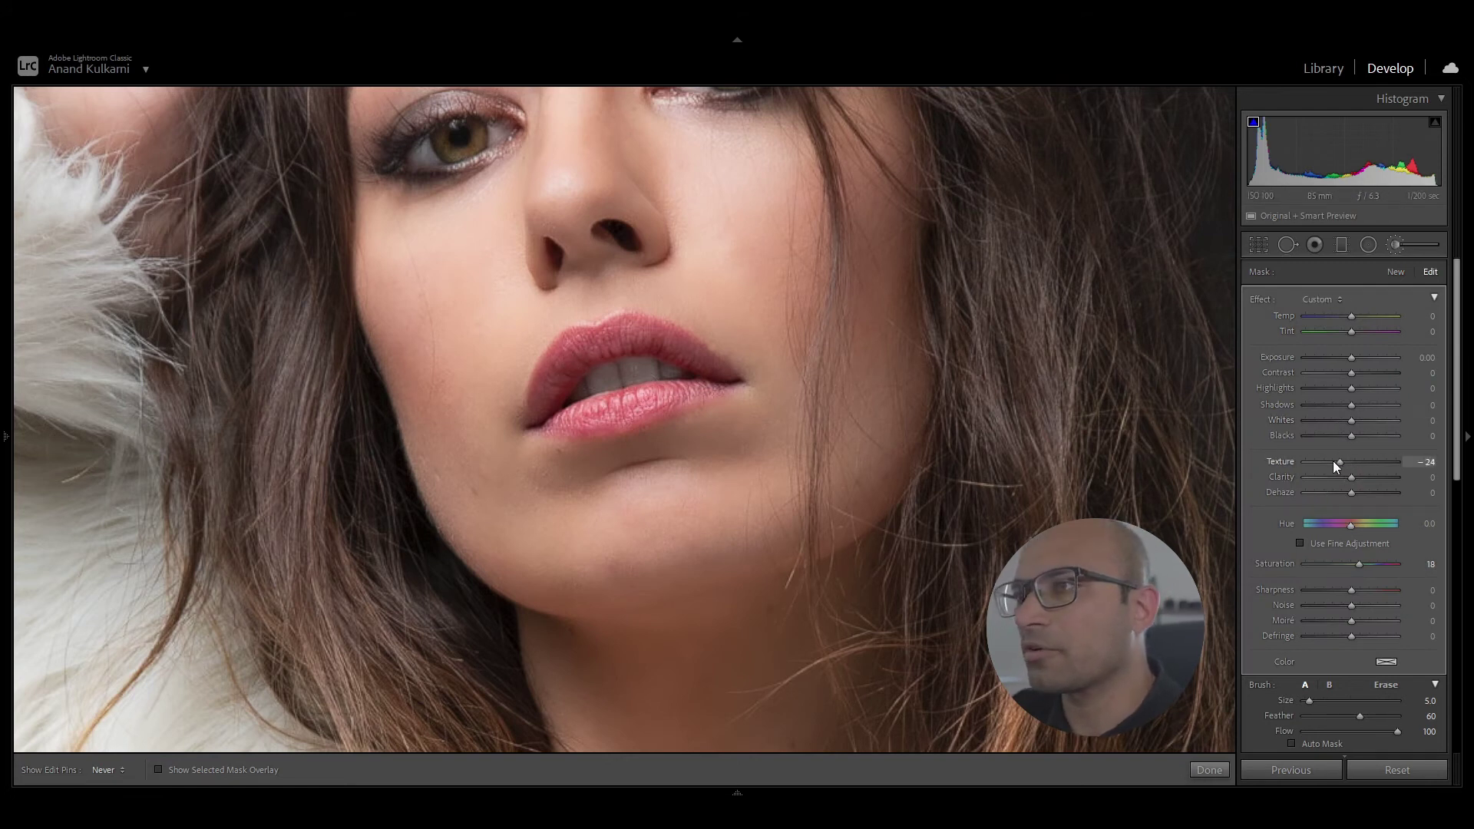
left_click(1325, 463)
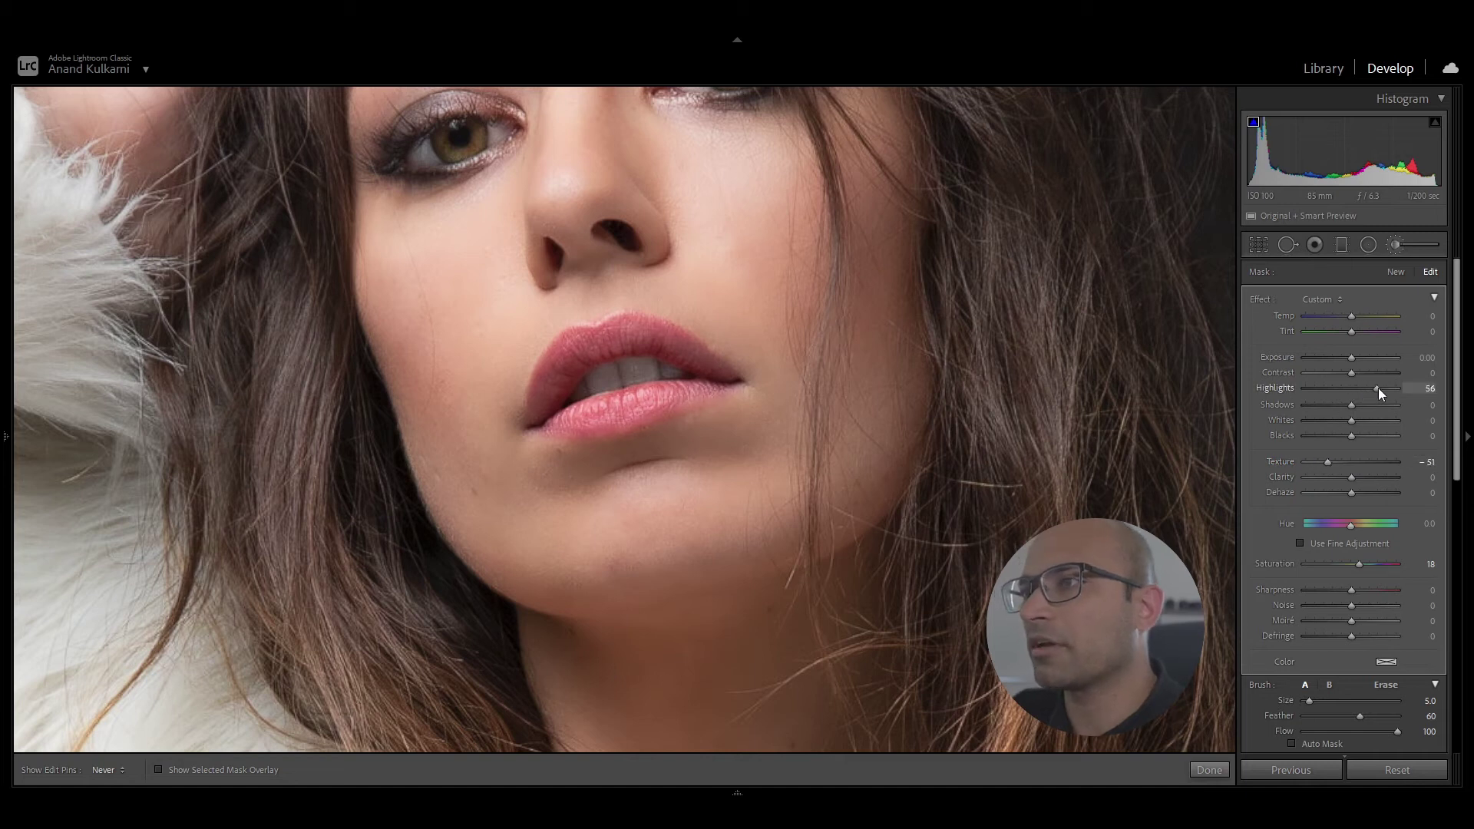
left_click(1356, 389)
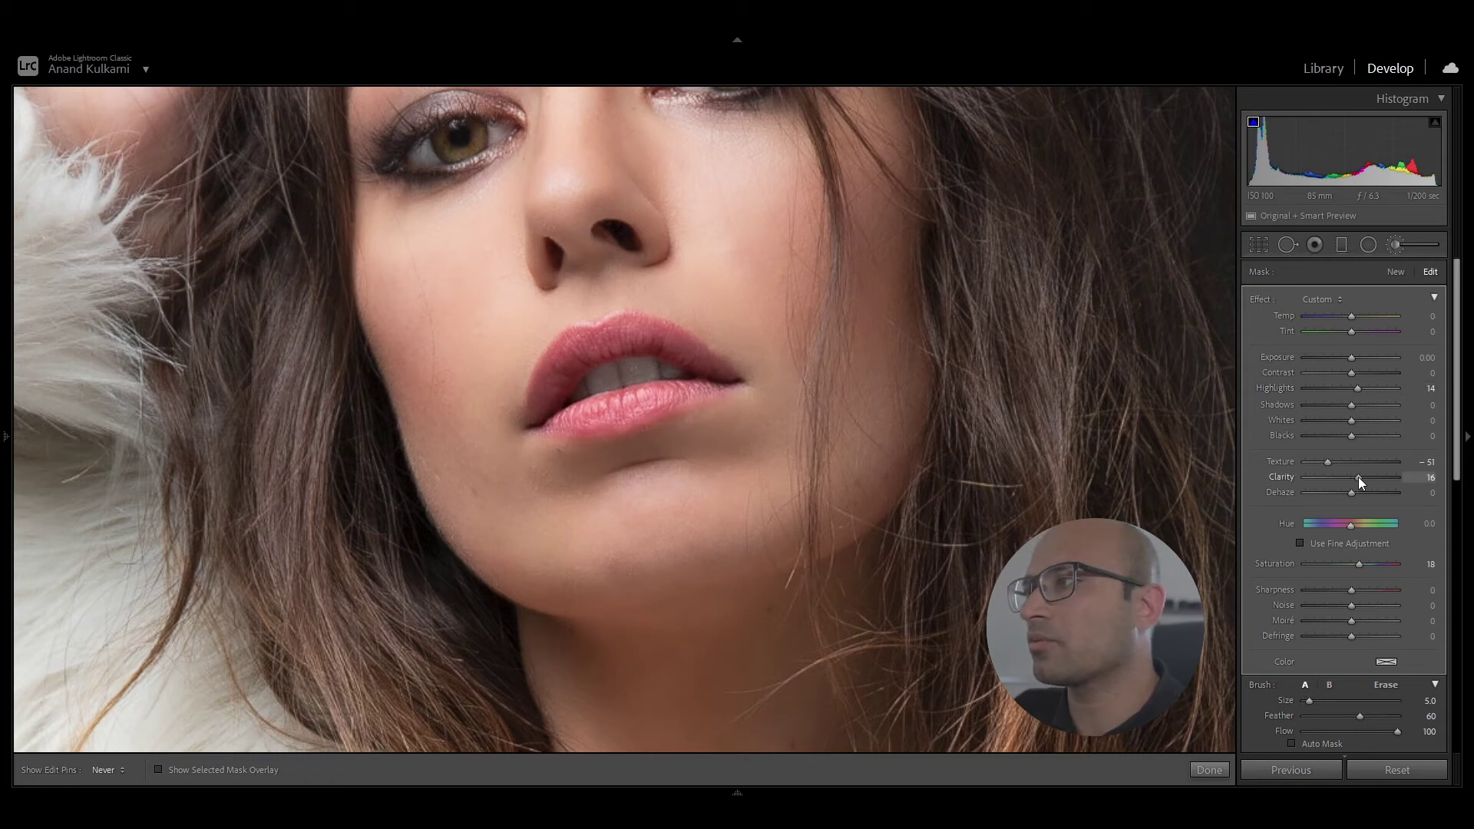
left_click(717, 428)
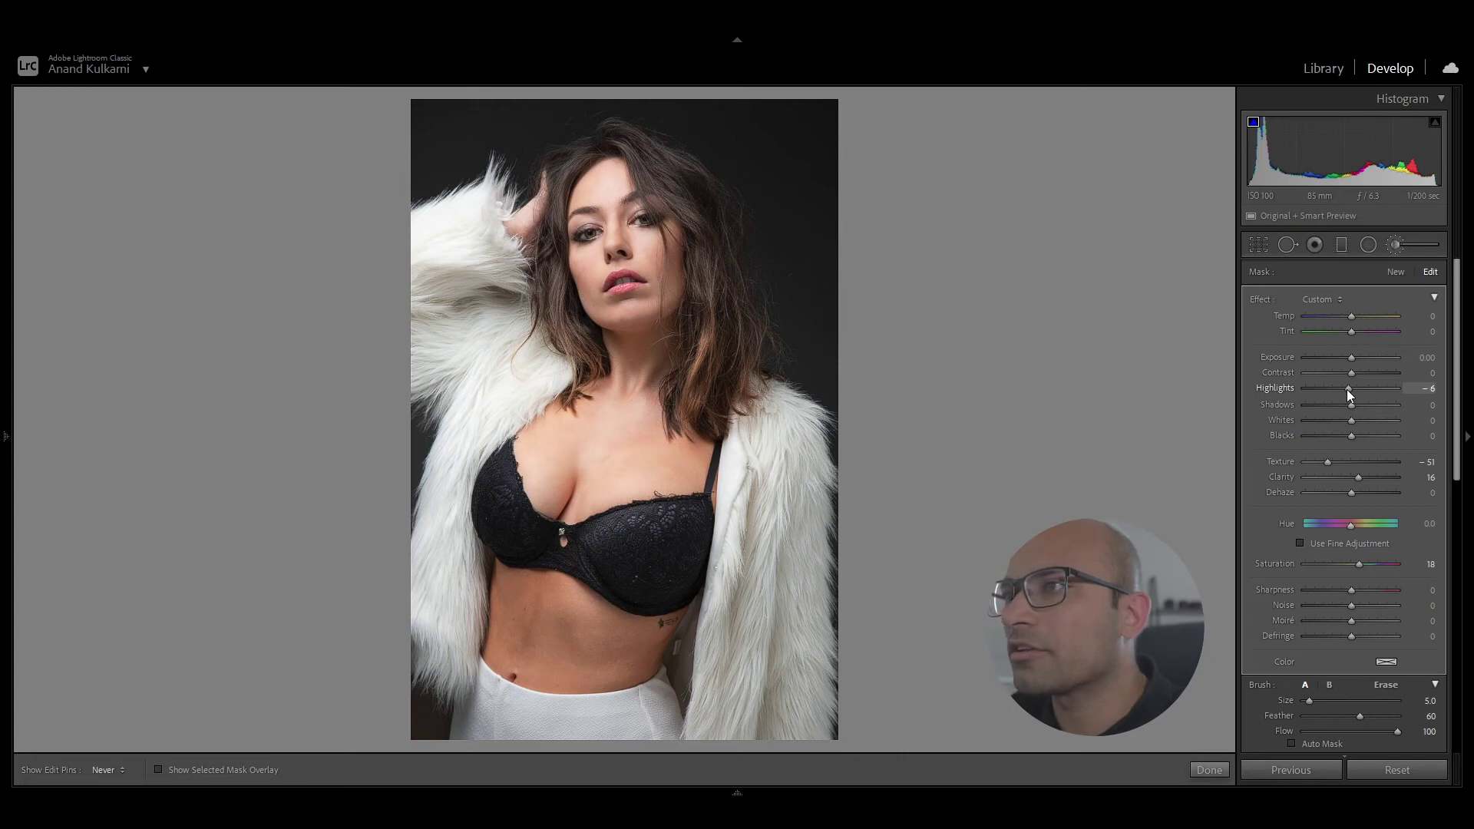
key("z")
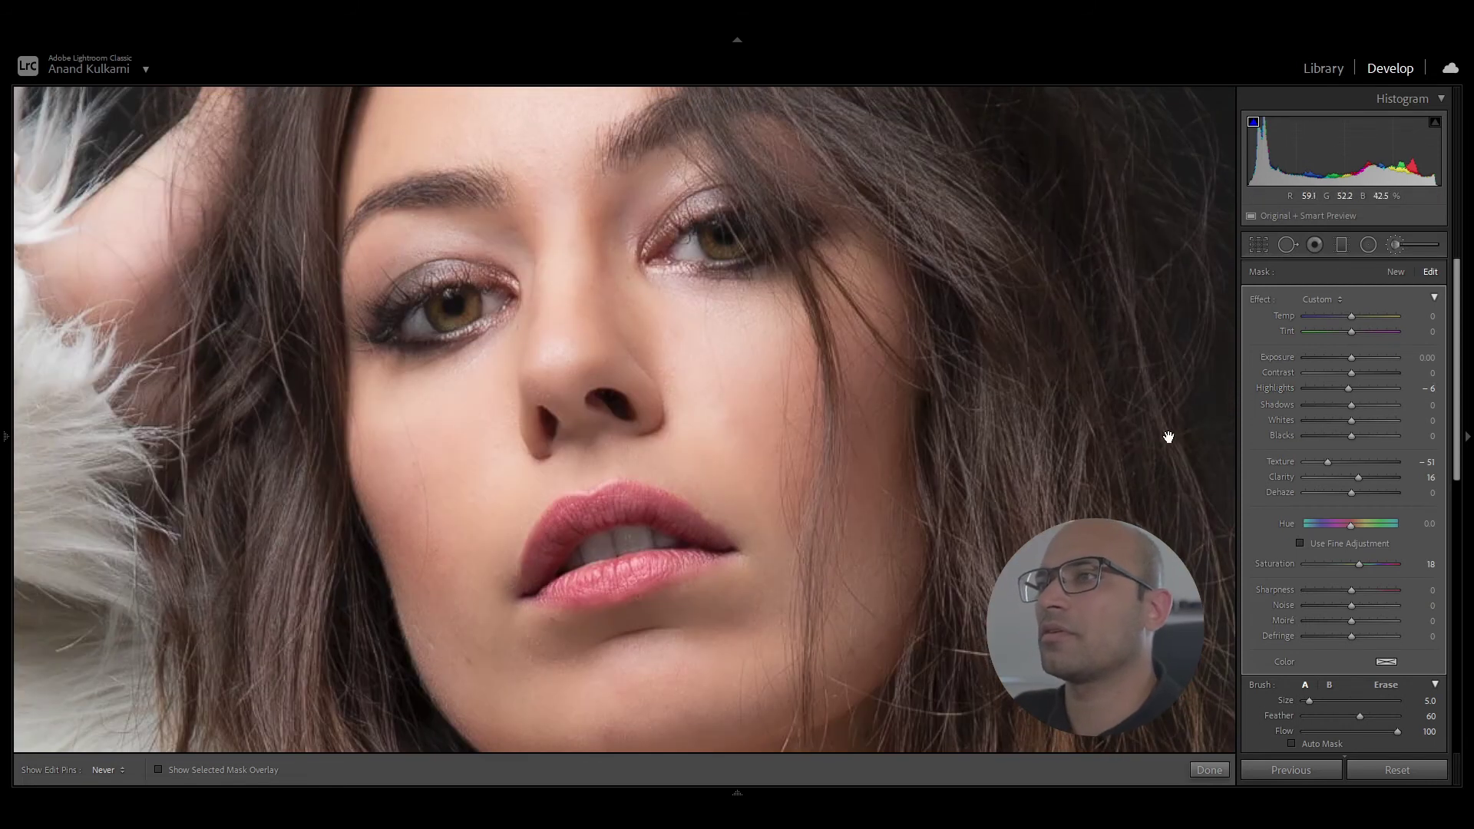
left_click_drag(1351, 389, 1365, 421)
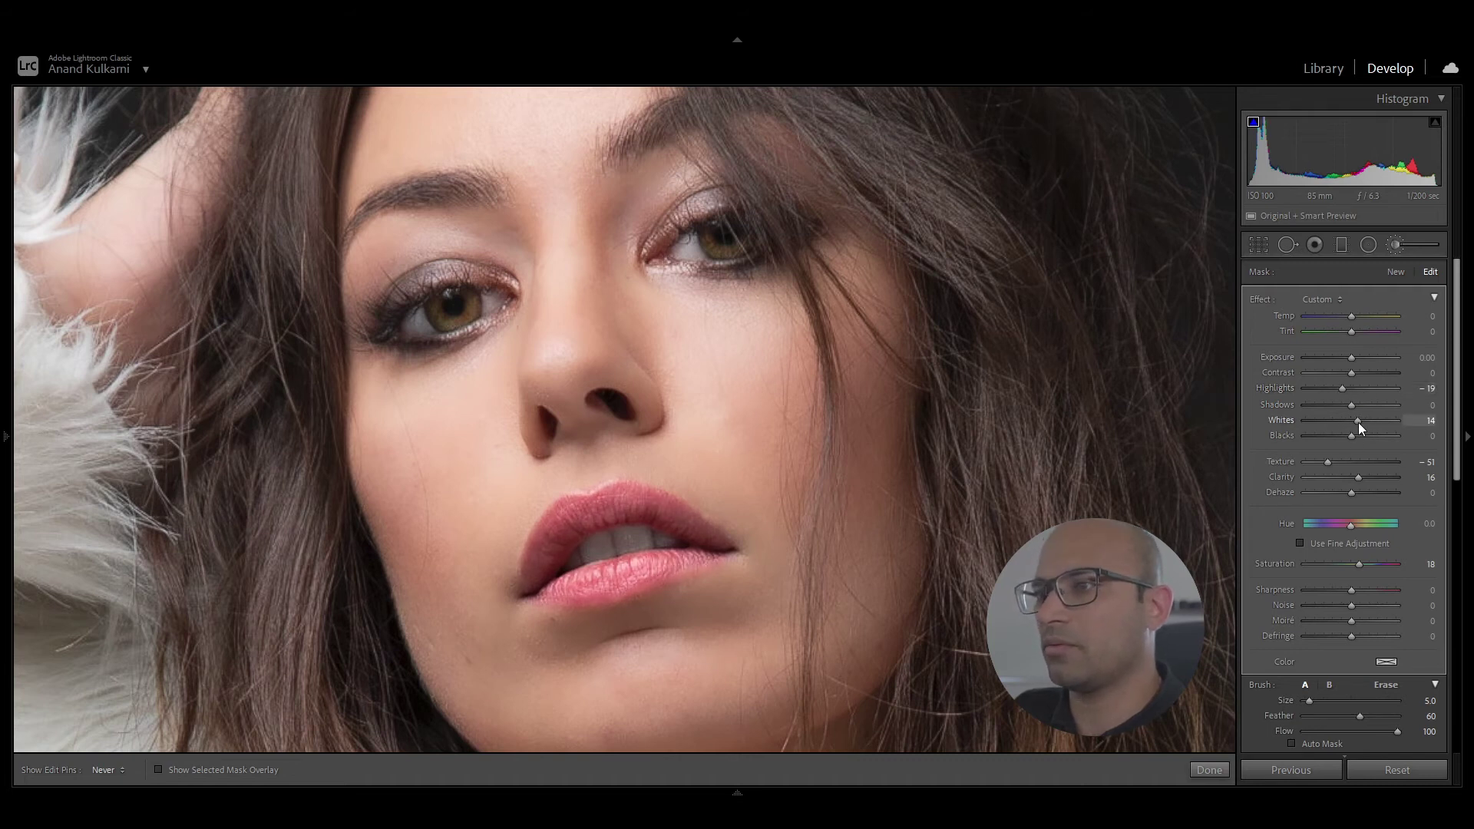
left_click_drag(1357, 422, 1354, 424)
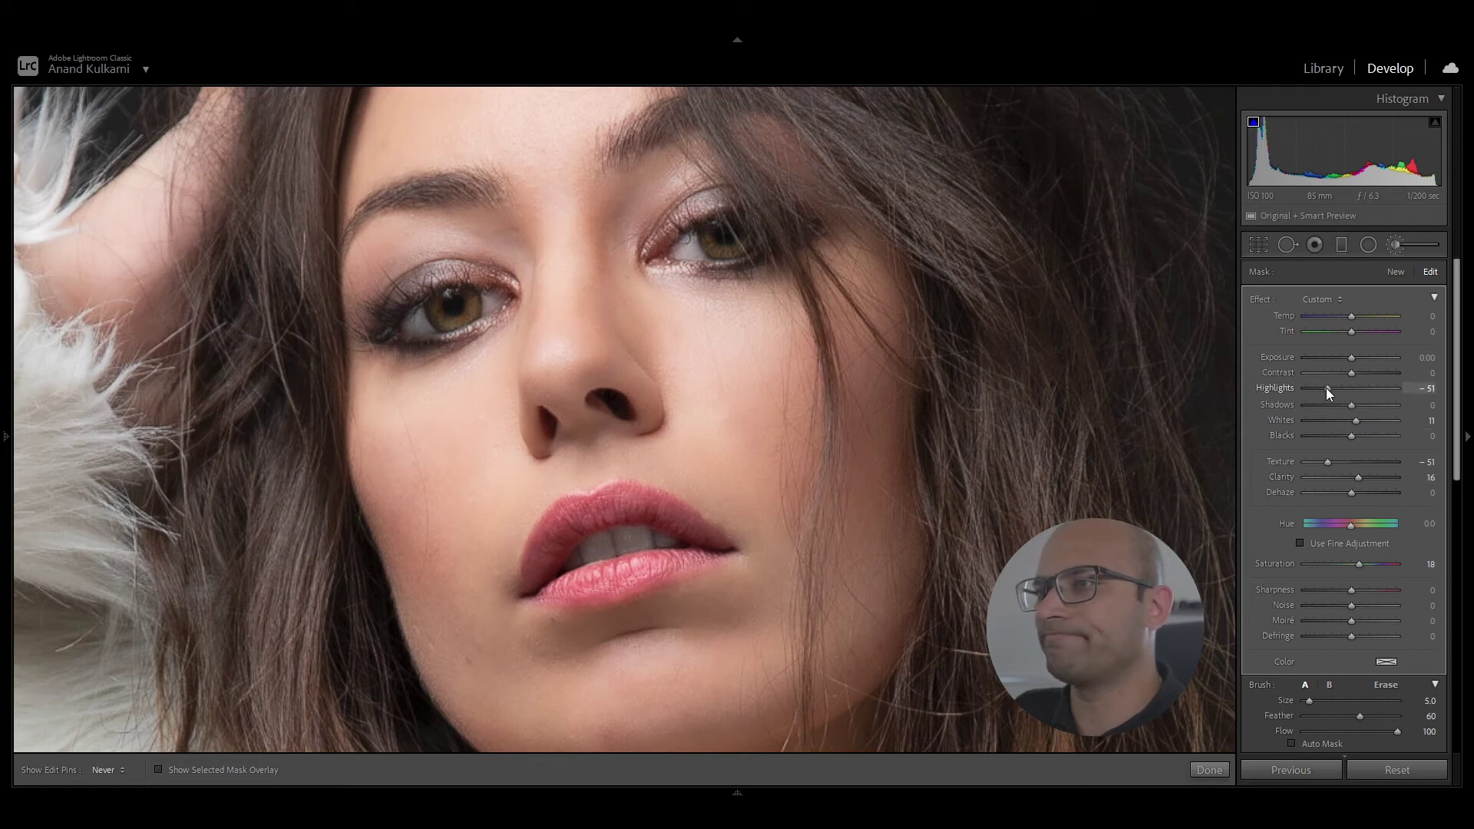
left_click_drag(1337, 389, 1345, 389)
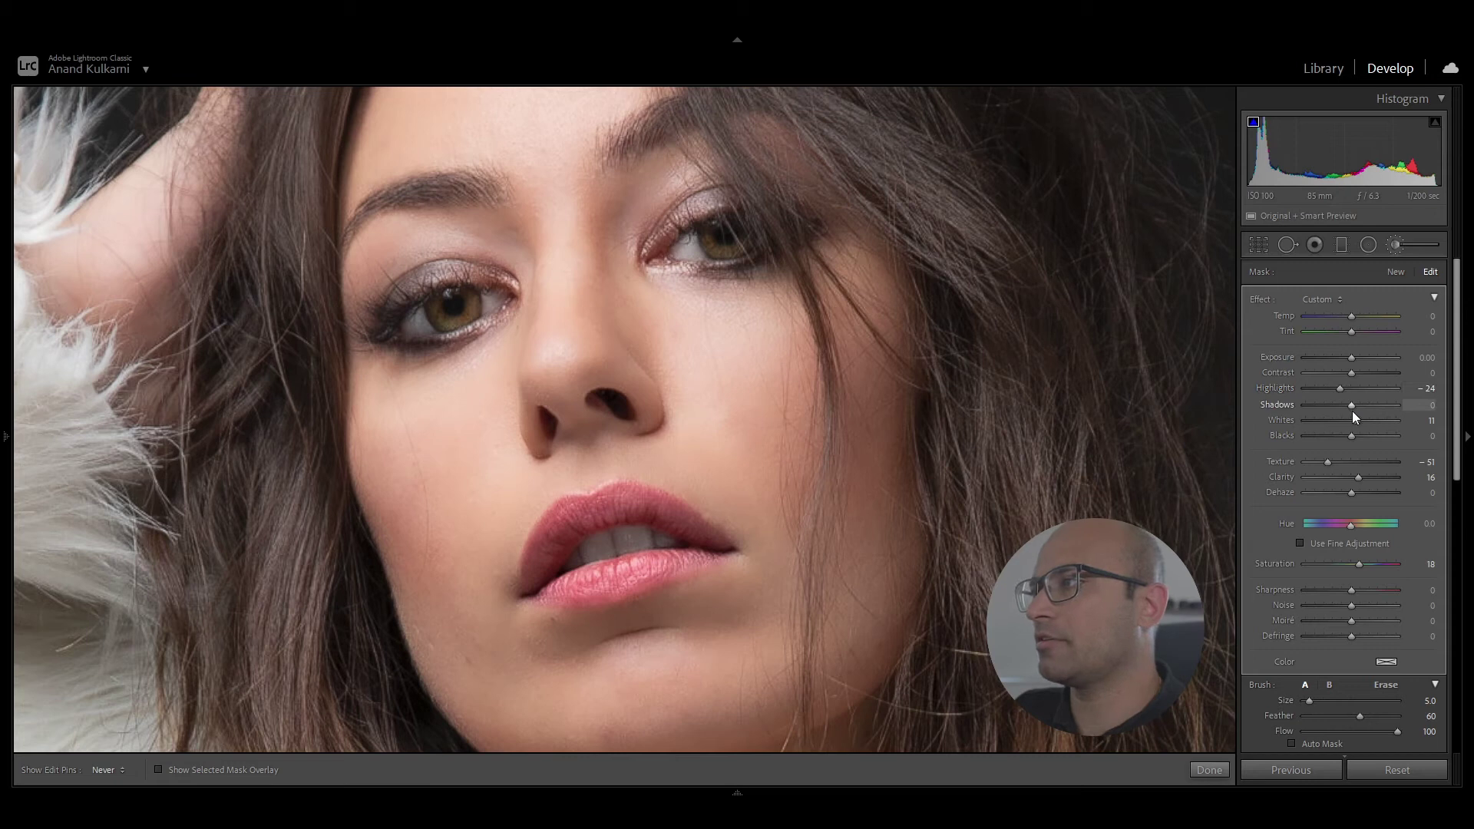
Step: Refine the lip adjustment to texture −78 and clarity 18, reset its whites to 0, and finish editing the brush
left_click_drag(1328, 459, 1361, 477)
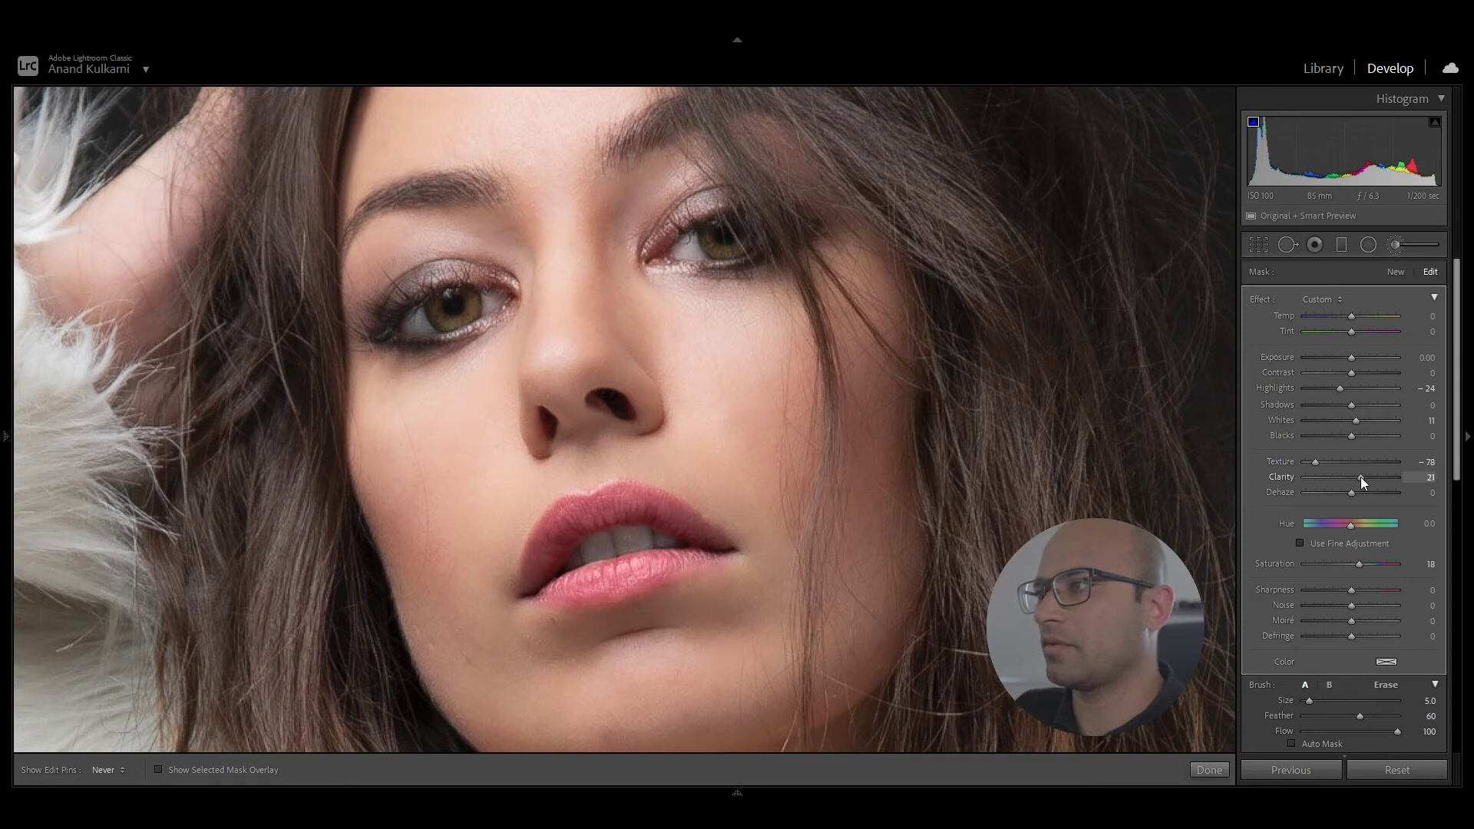
left_click_drag(1360, 476, 1359, 477)
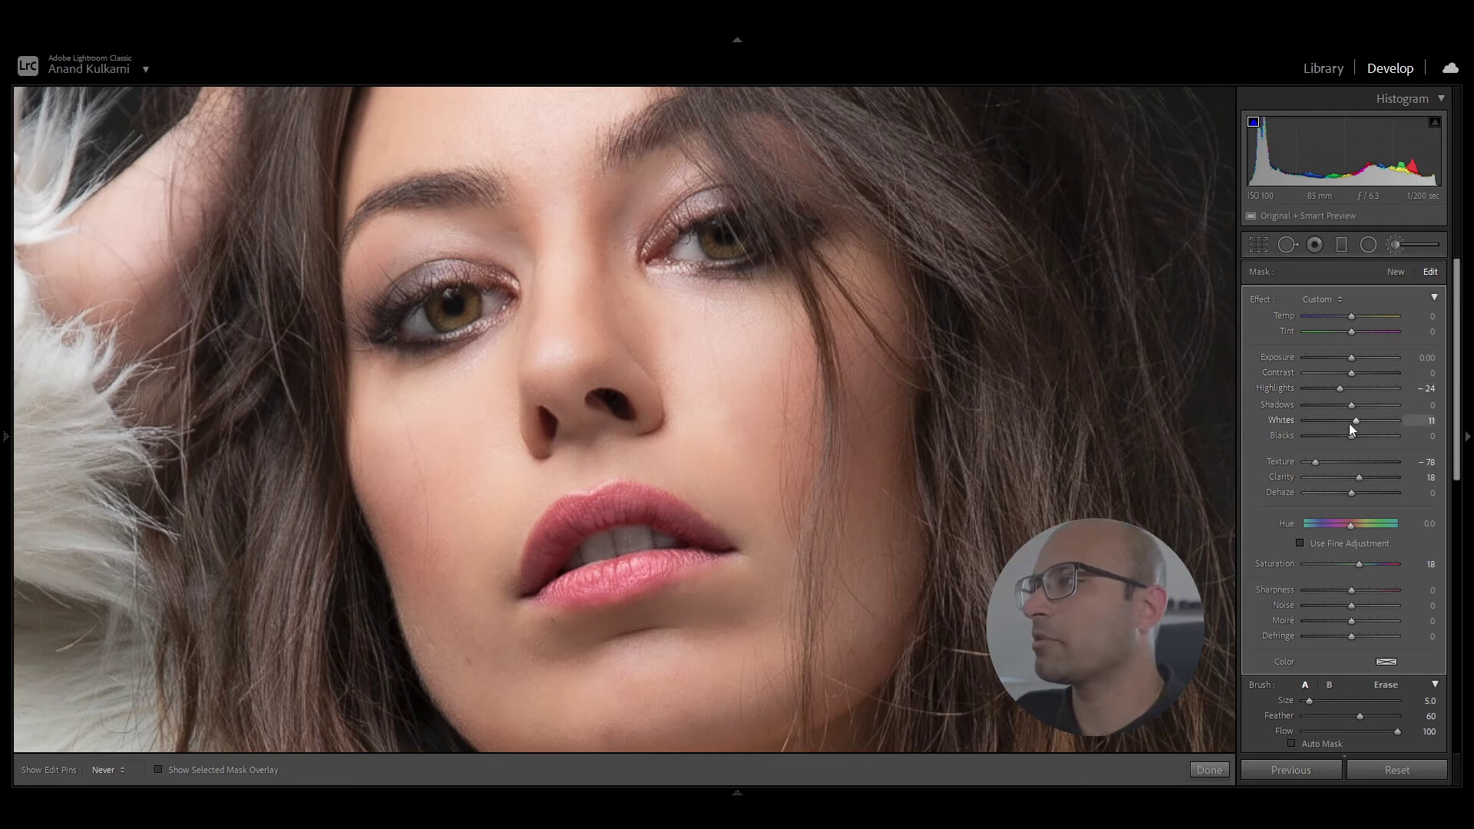
left_click_drag(1349, 416, 1351, 423)
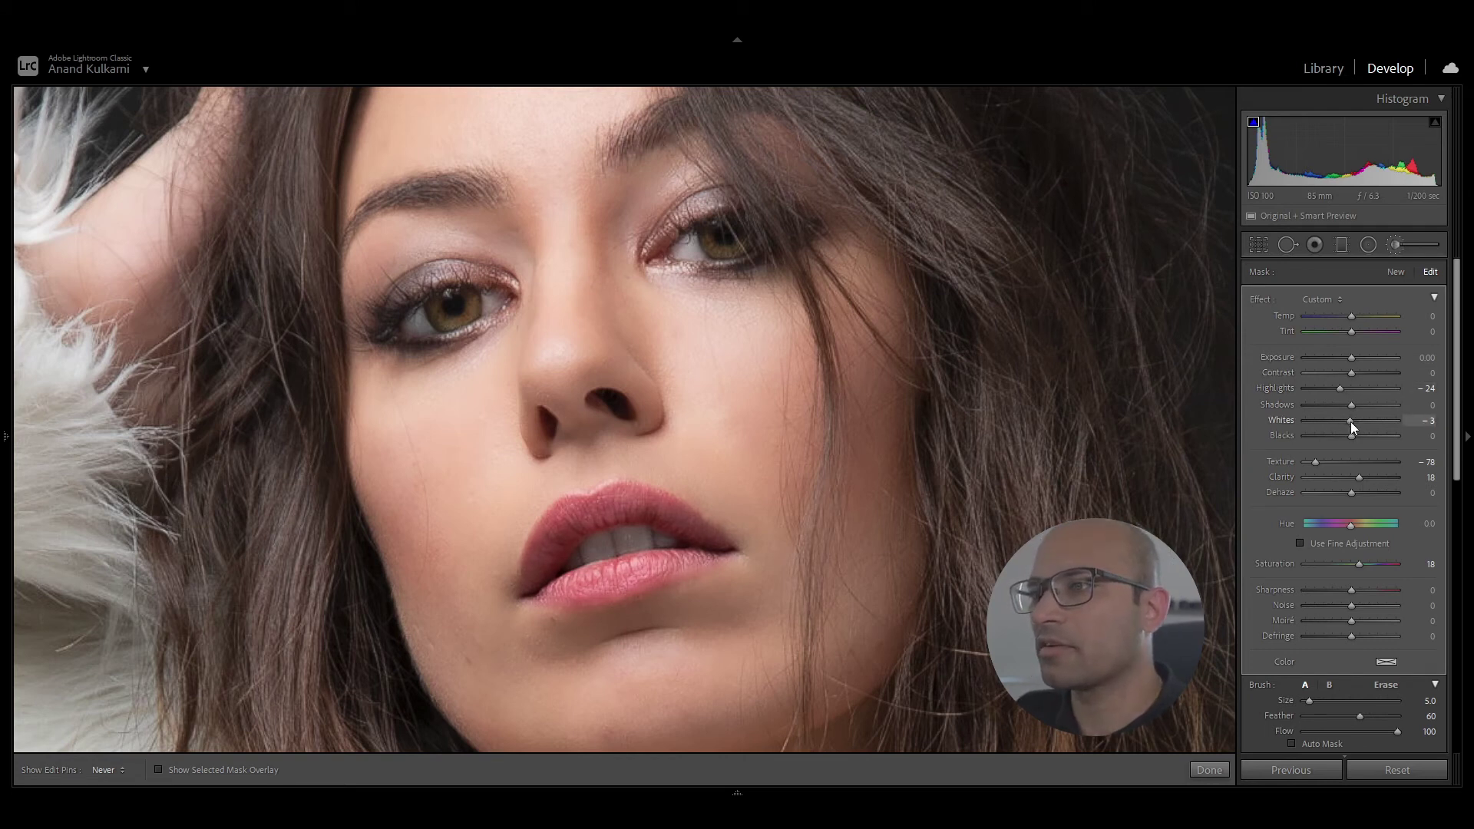
double_click(1351, 421)
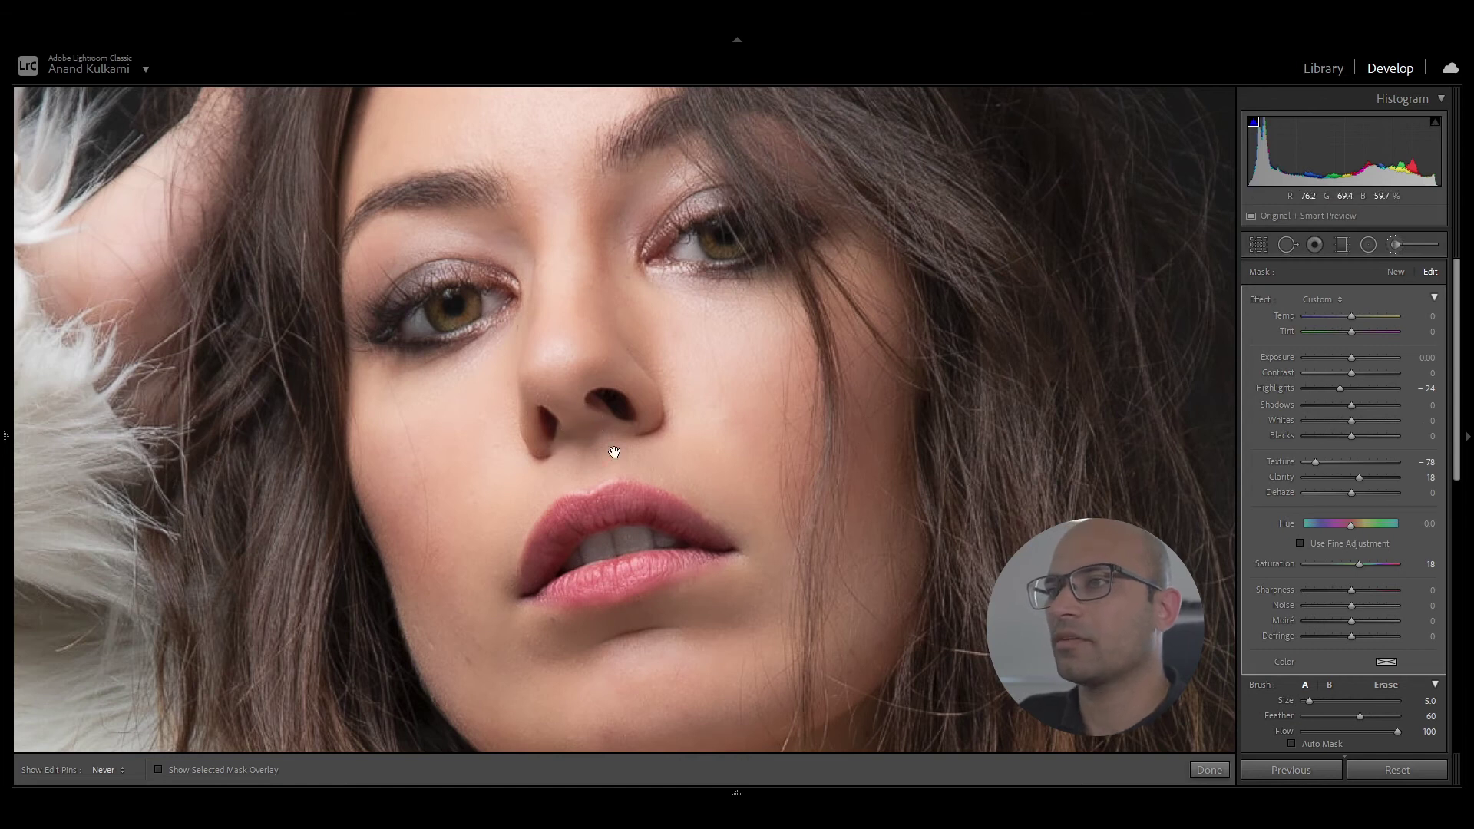
key("z")
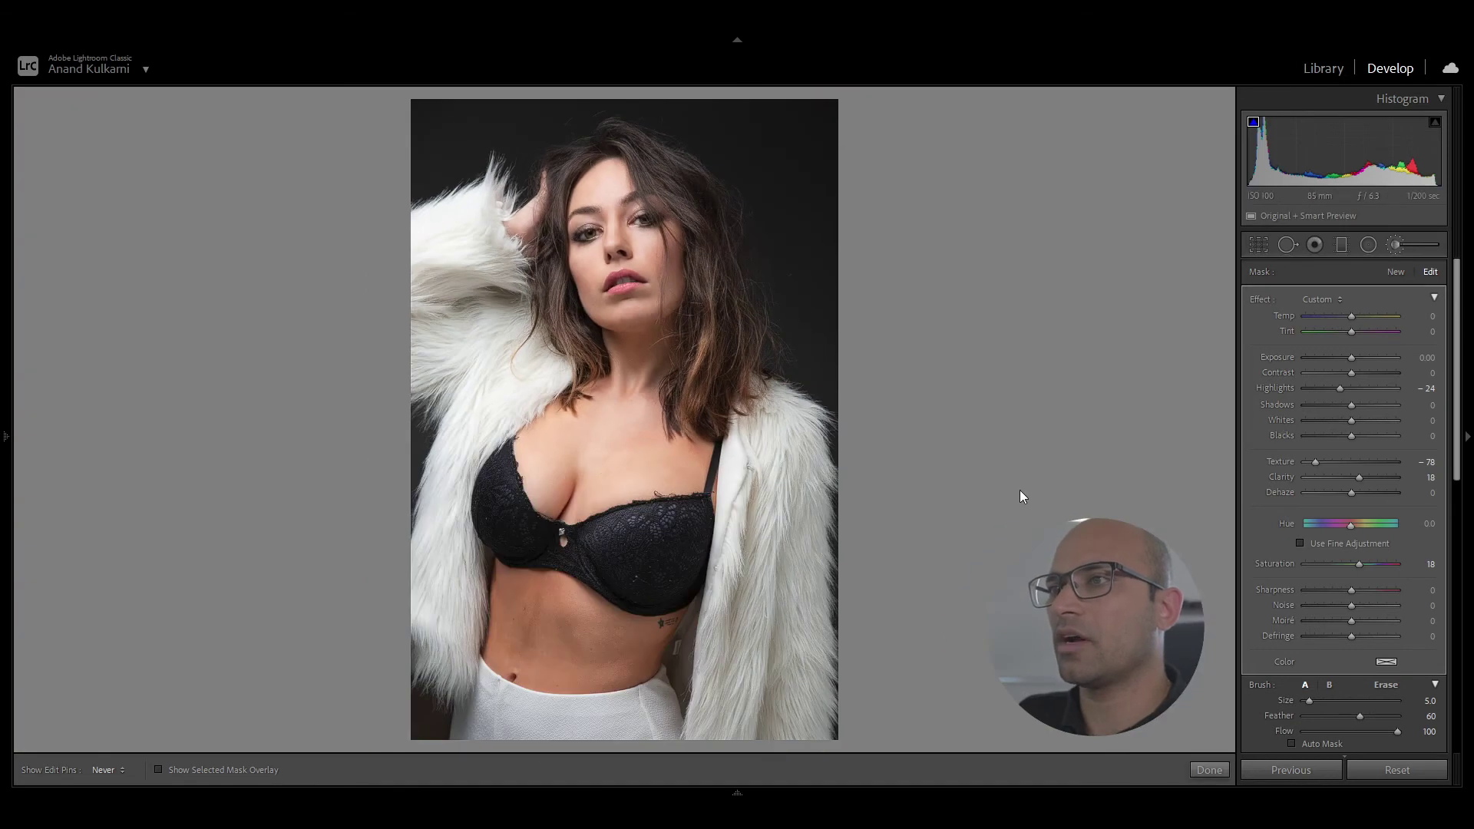
left_click(1202, 768)
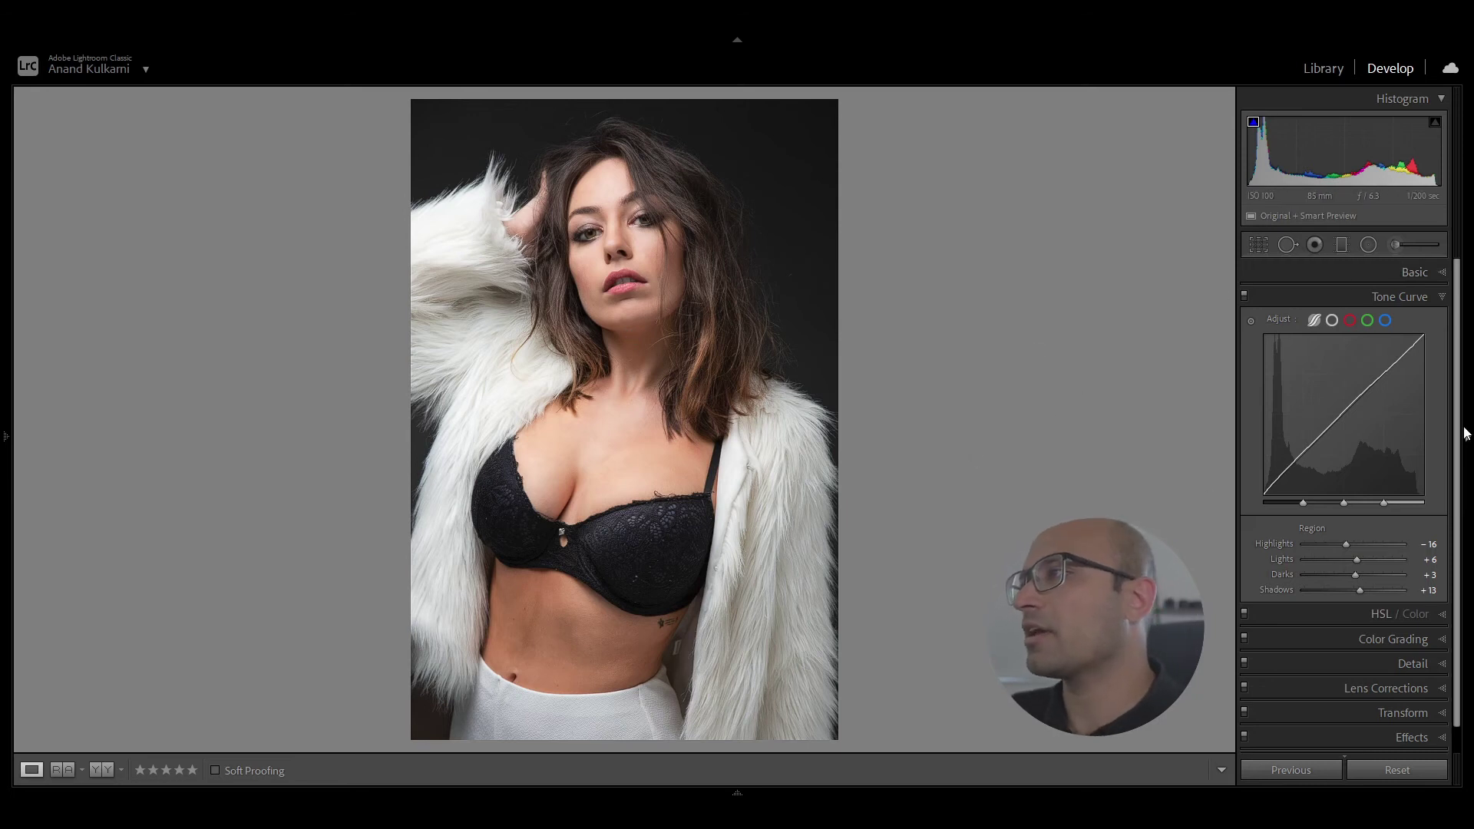
Step: Set the whole image's clarity to +7 in the basic adjustments and compare the finished portrait with the original
left_click(1416, 271)
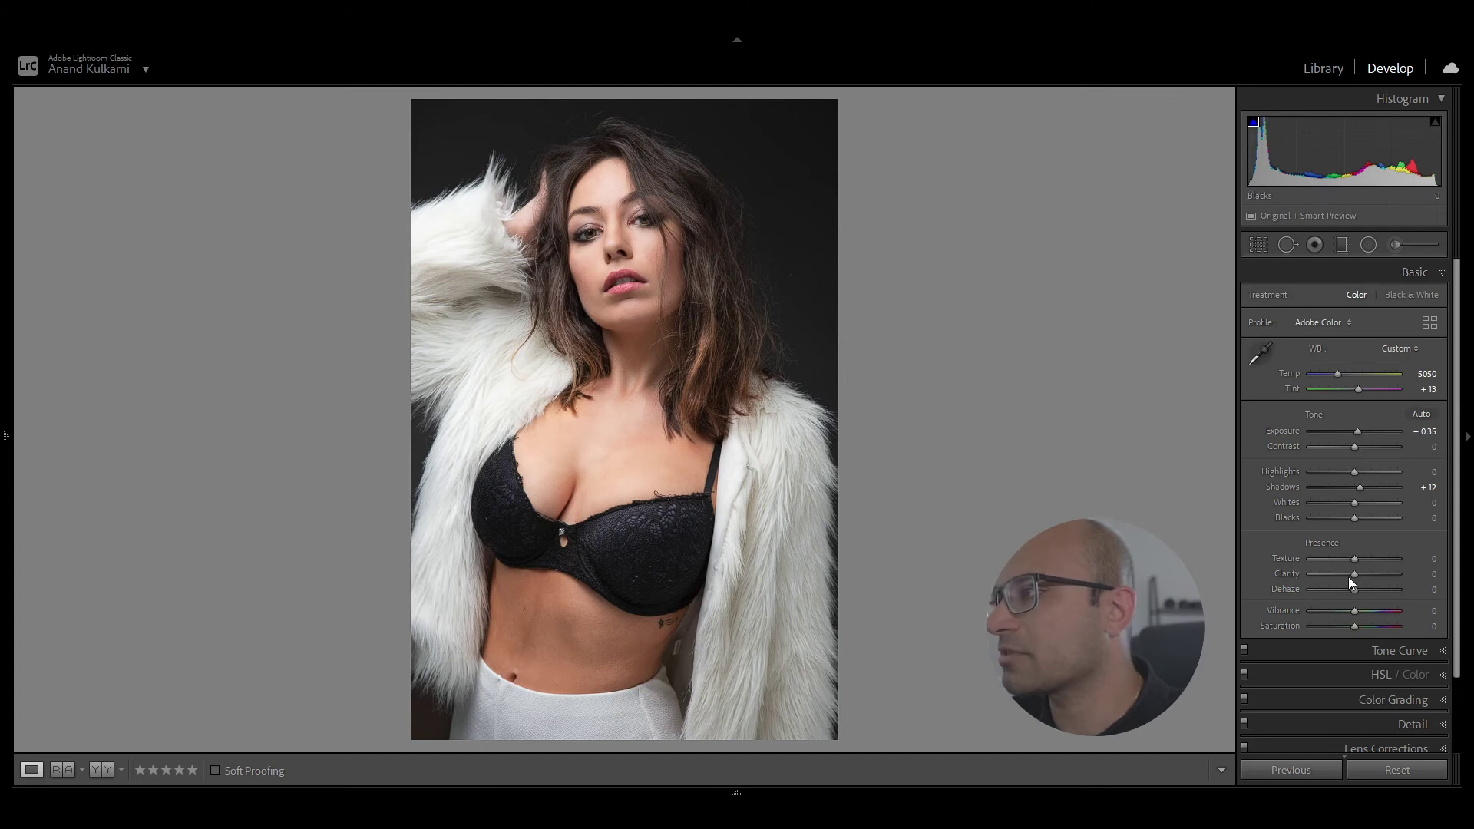
left_click_drag(1355, 574, 1360, 575)
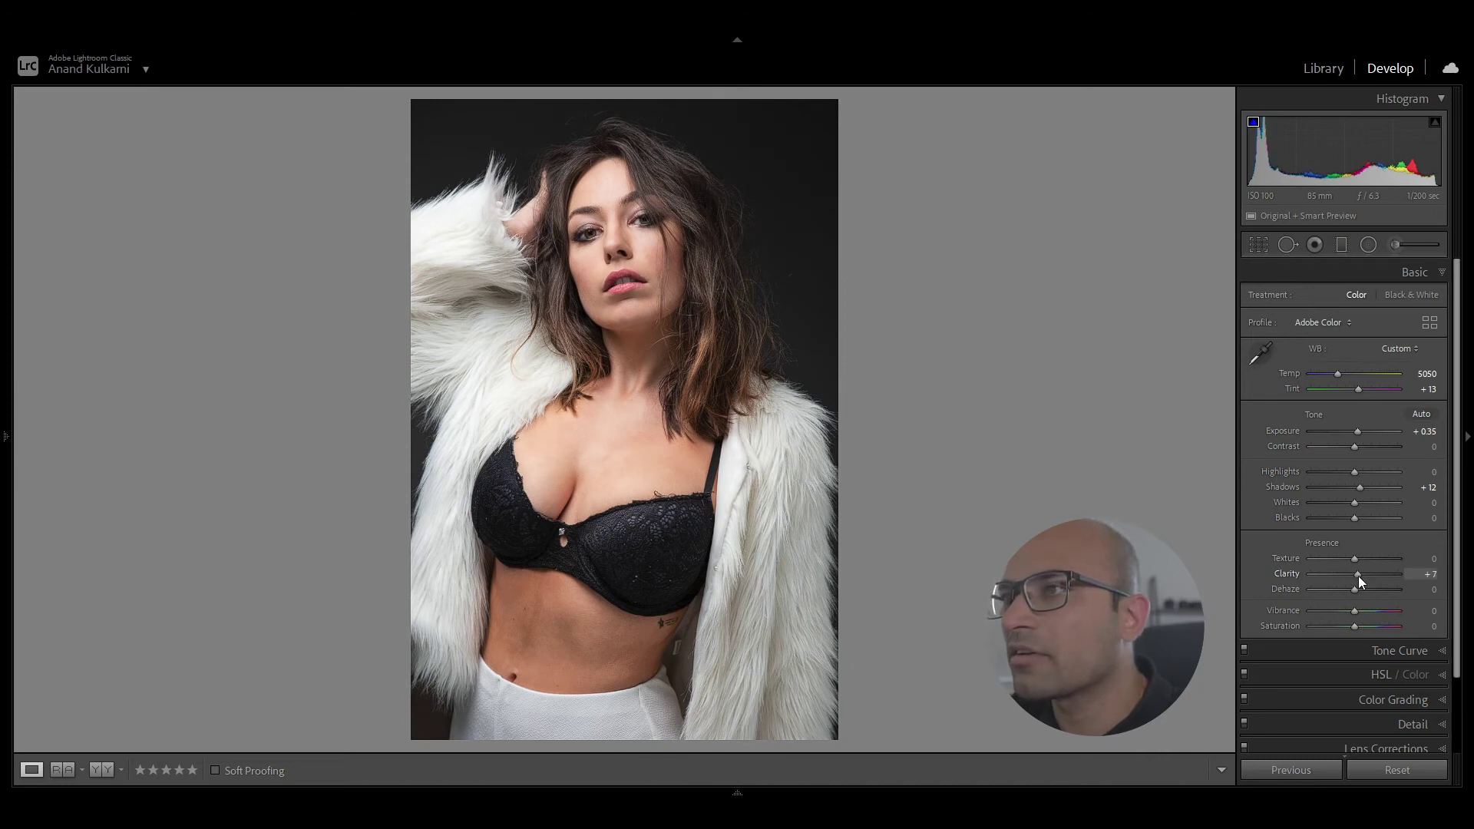
key("backslash")
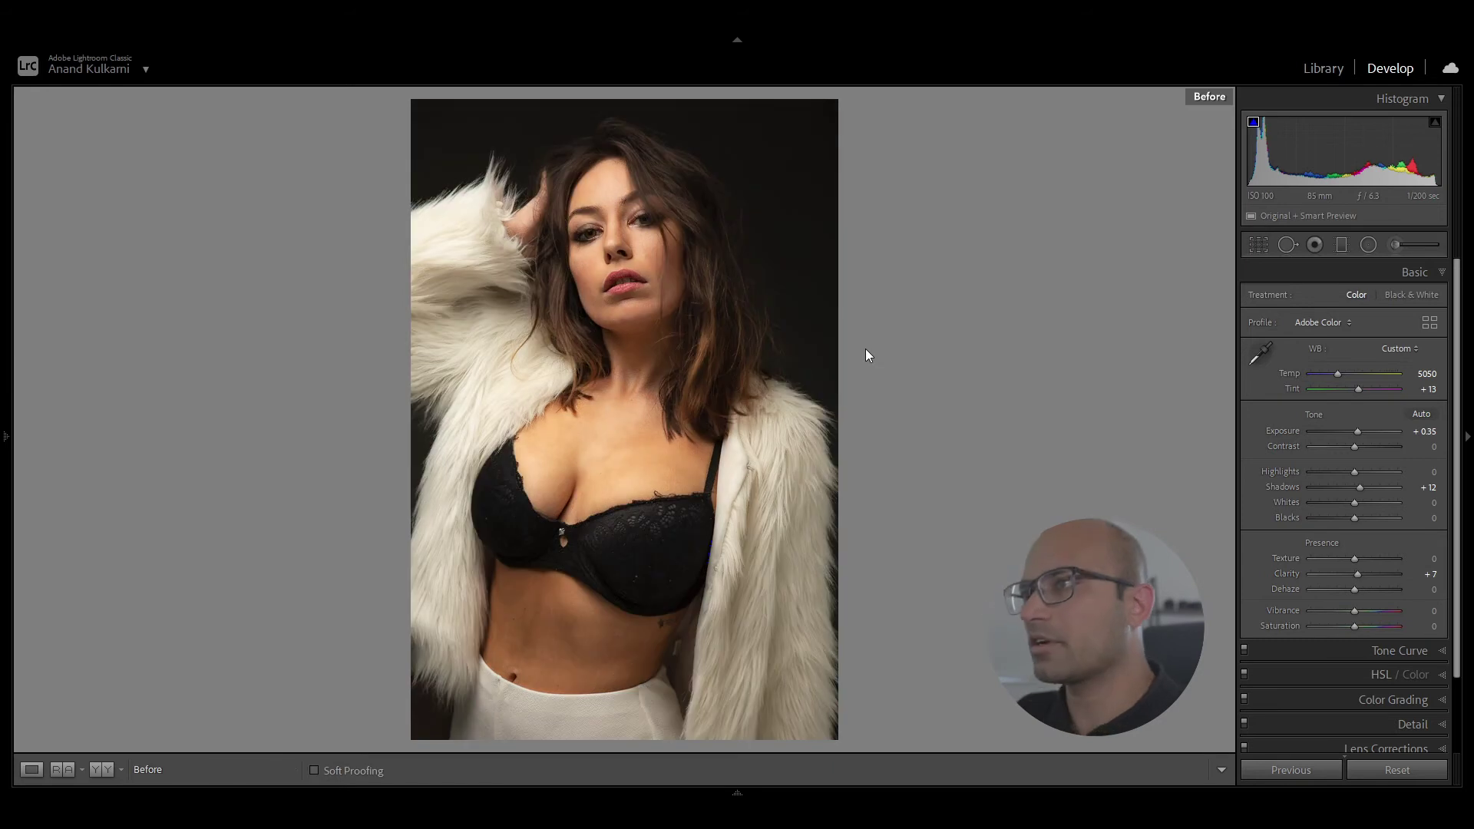
key("backslash")
key("backslash")
key("backslash")
key("backslash")
key("backslash")
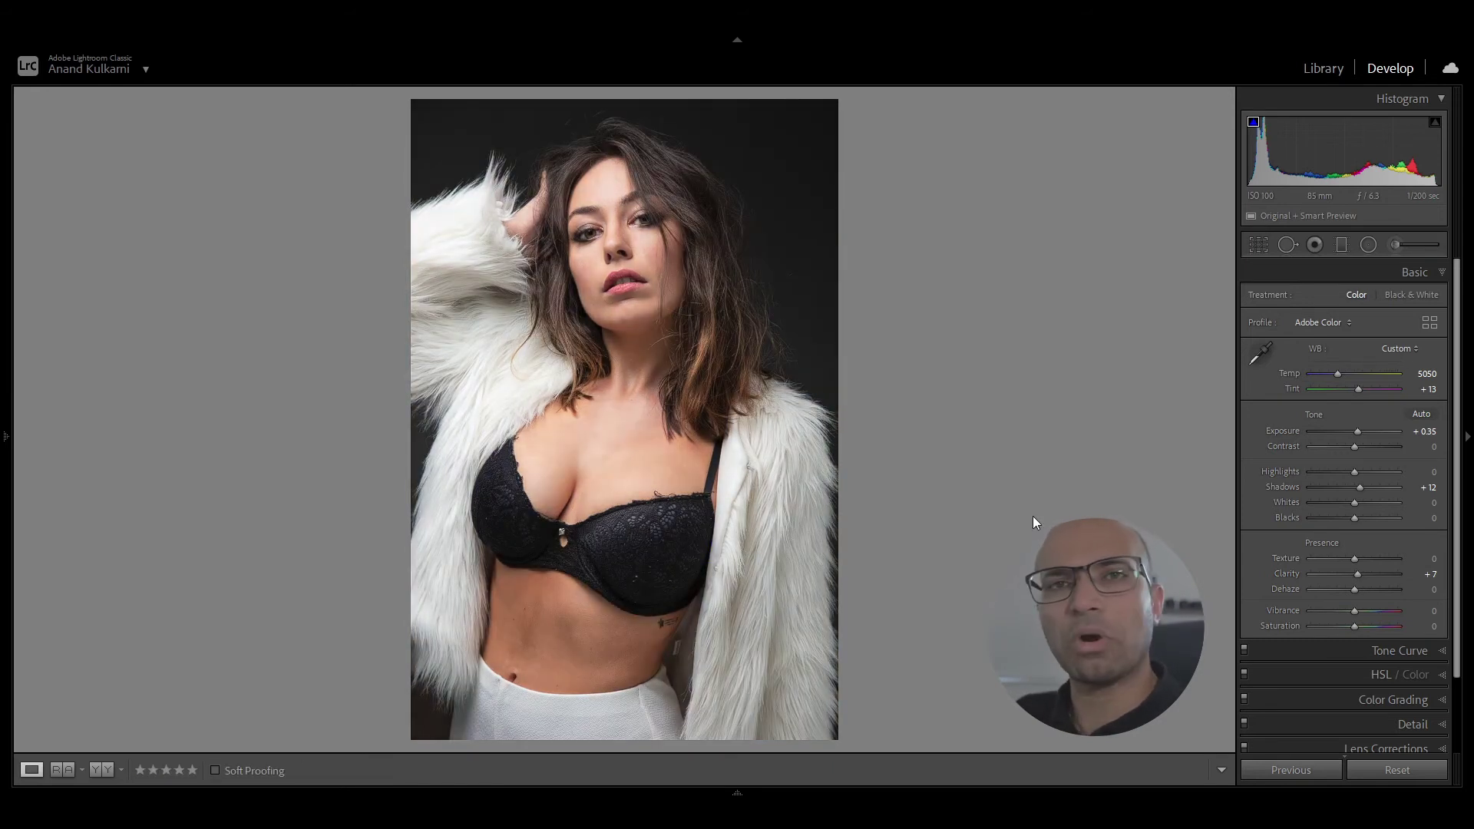
Step: Set the orange hue to −7 in the HSL color adjustments and compare the portrait with and without these adjustments
left_click(1378, 651)
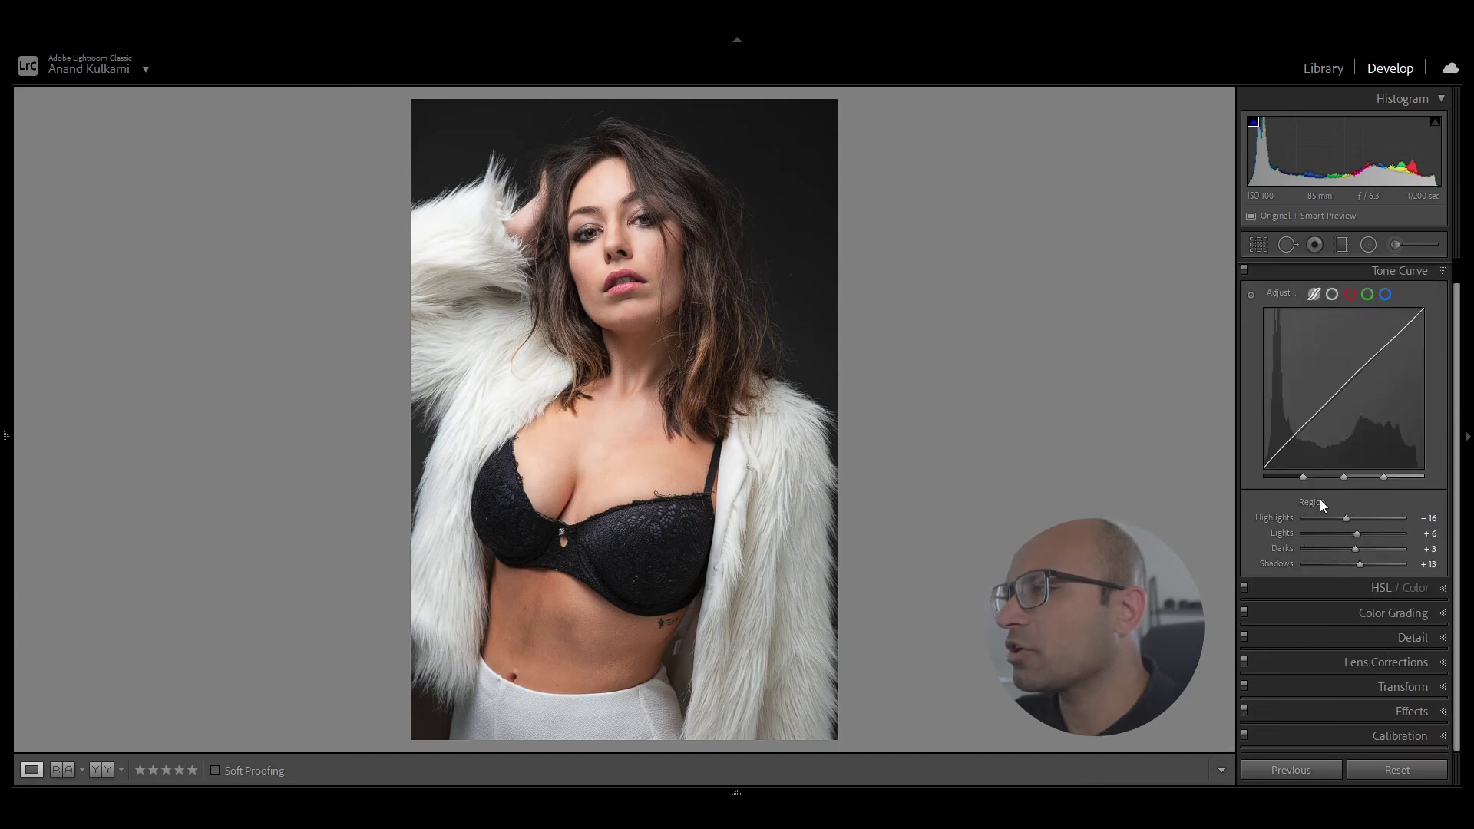
left_click(1375, 589)
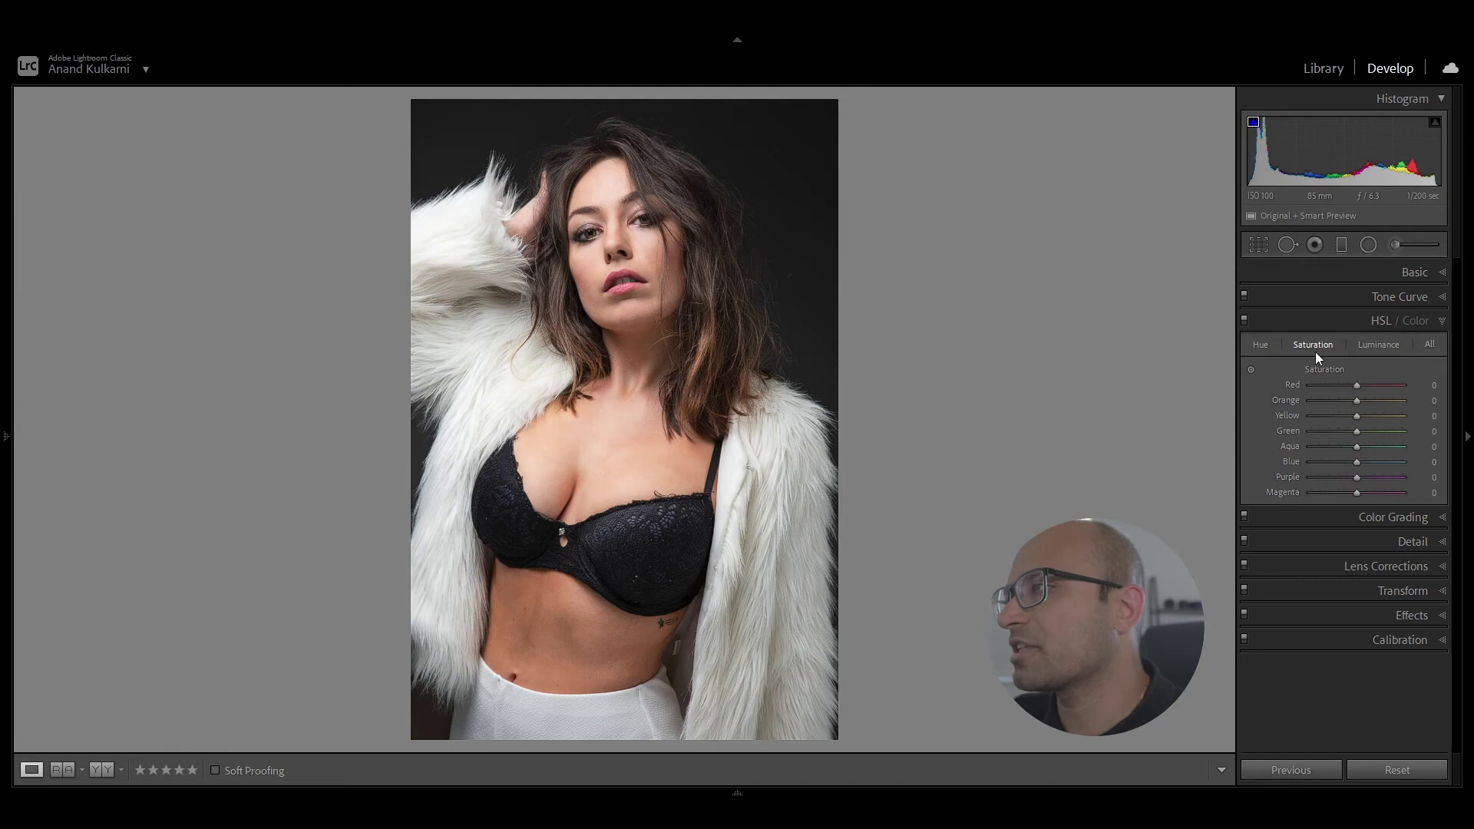
left_click(1264, 347)
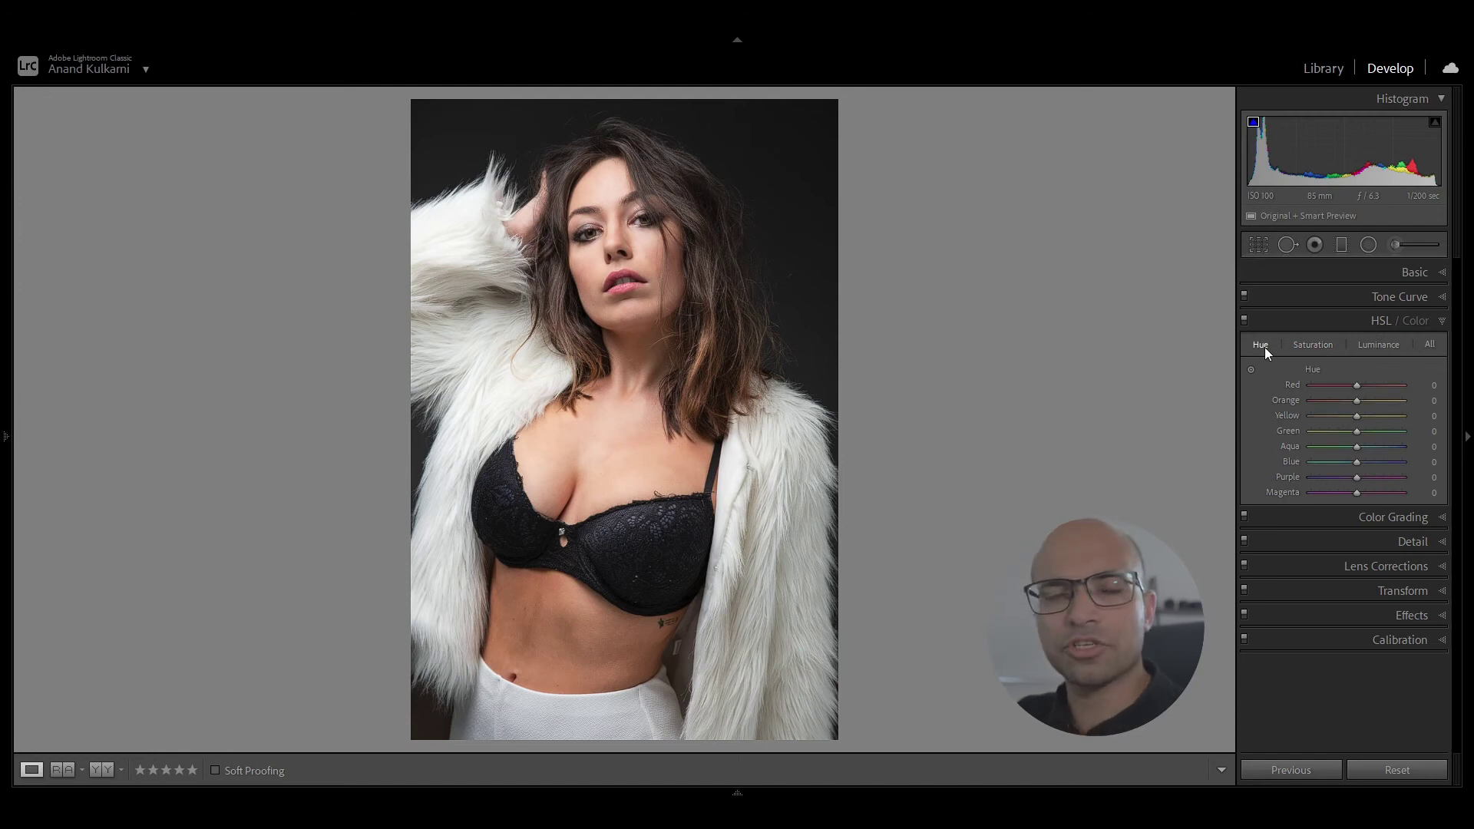
left_click(1315, 348)
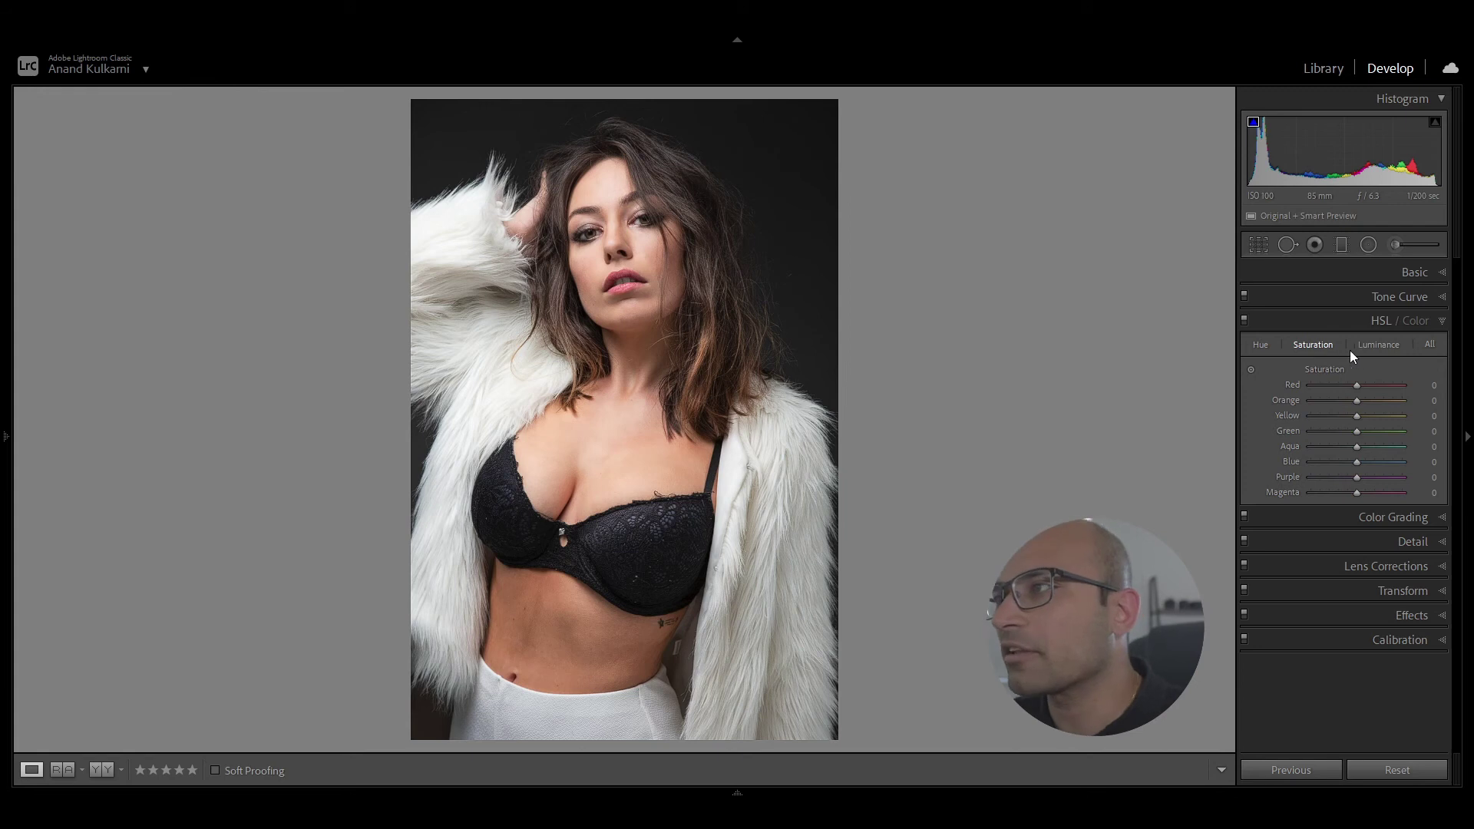
left_click(1372, 346)
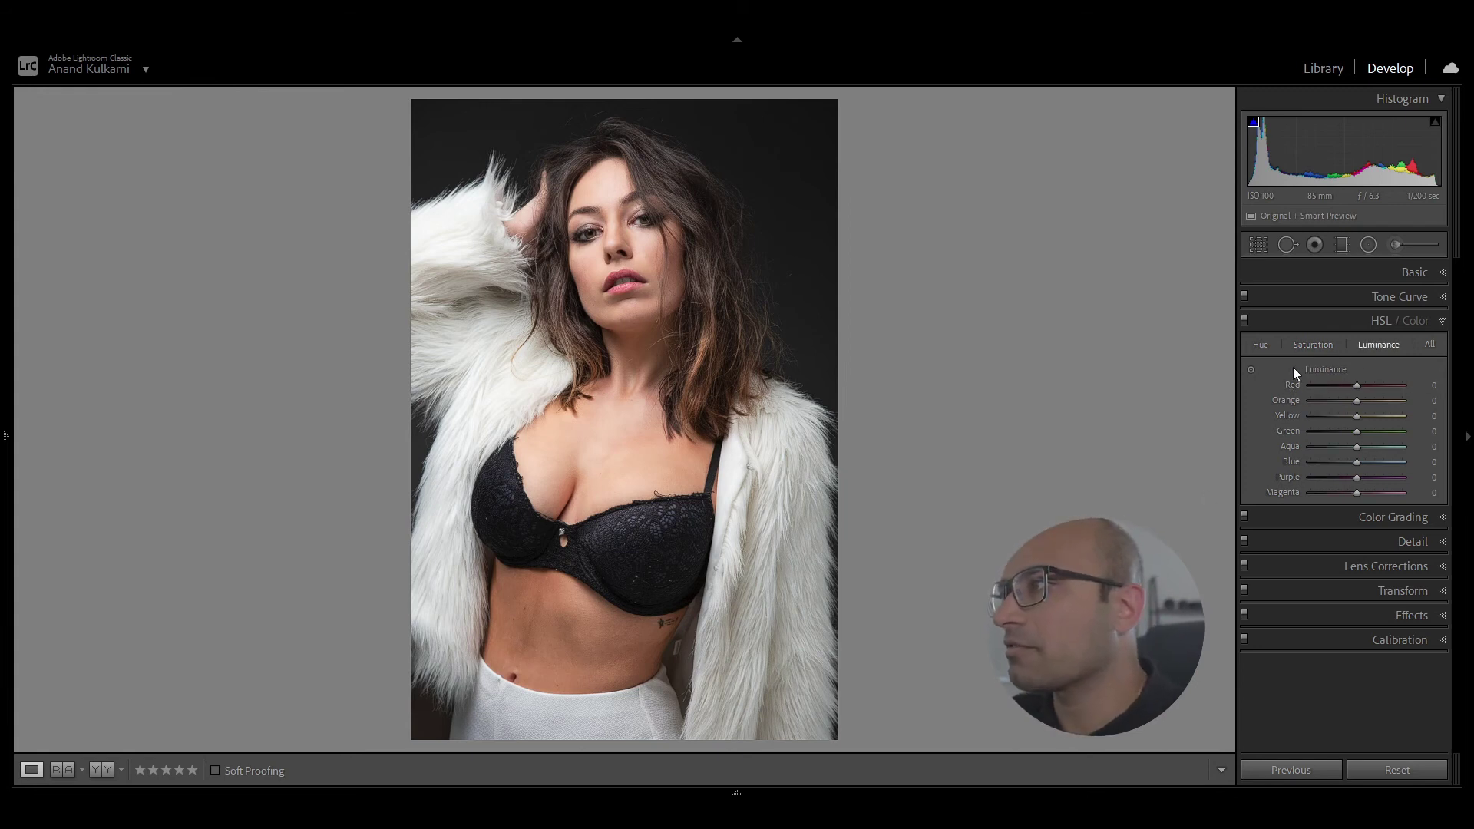
left_click(1311, 351)
left_click(1263, 347)
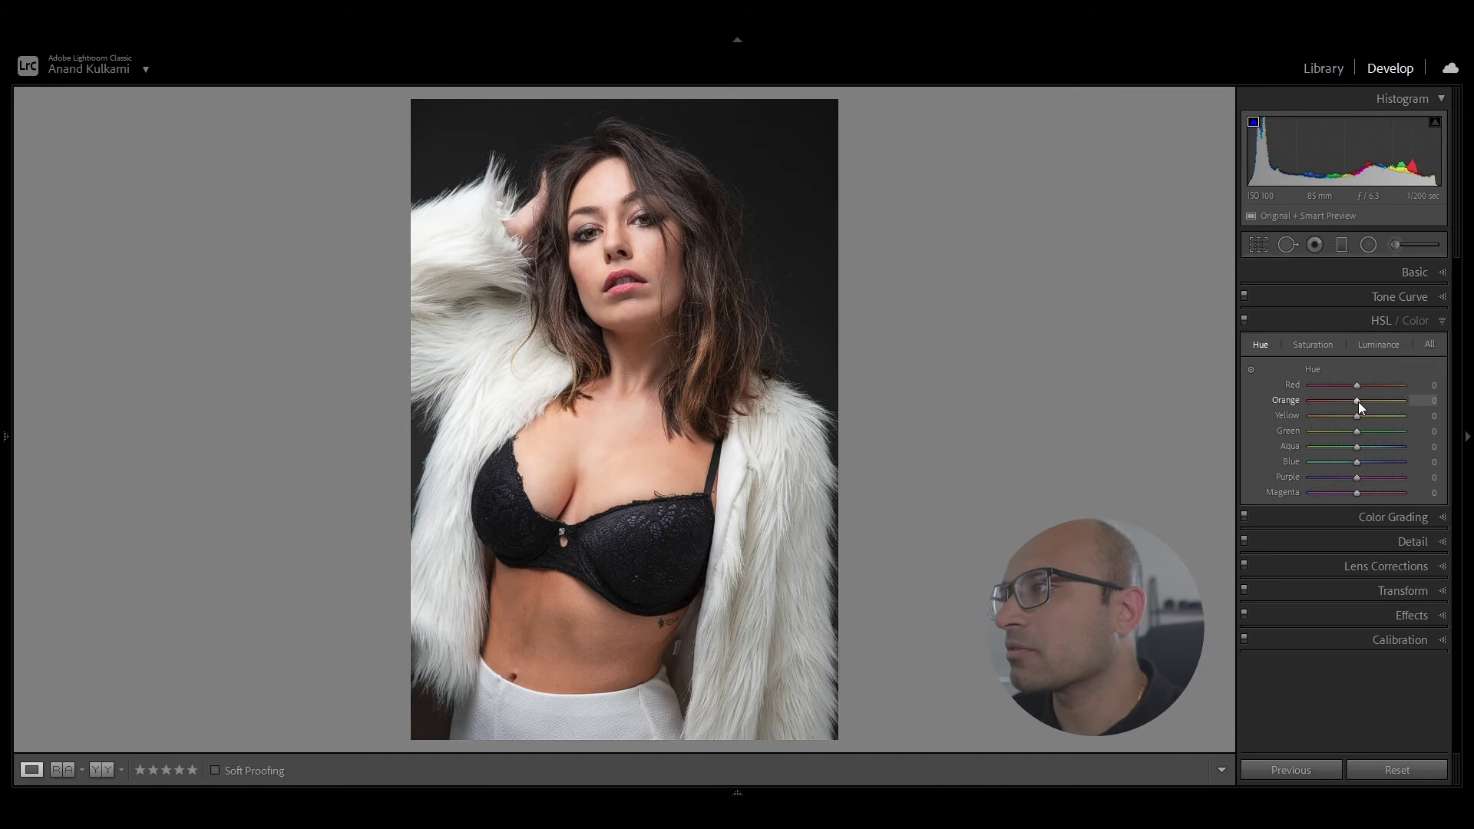
mouse_move(1354, 405)
left_mouse_down()
mouse_move(1335, 405)
mouse_move(1352, 401)
left_mouse_up()
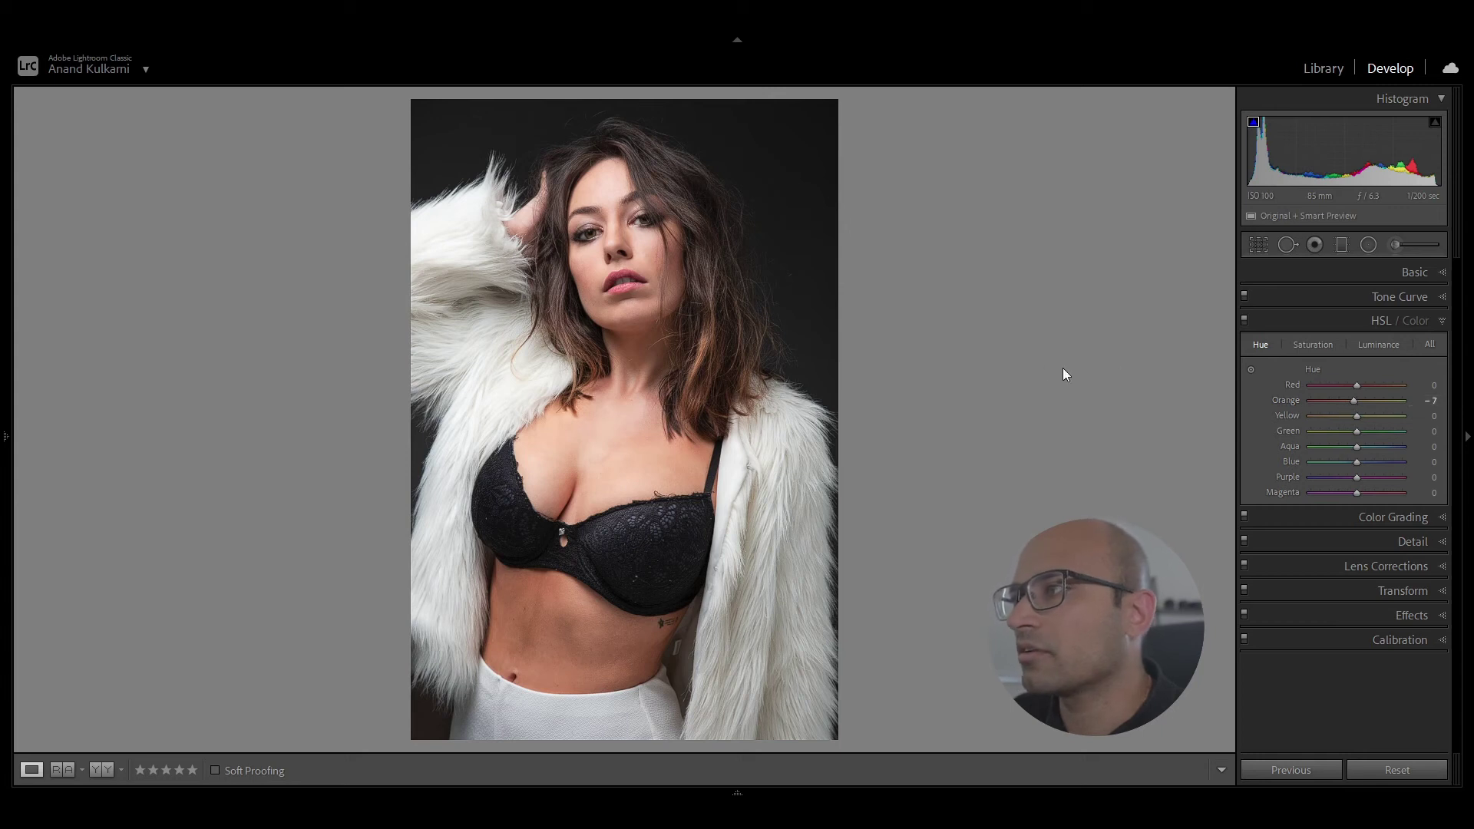
left_click(1245, 321)
left_click(1243, 320)
left_click(1243, 321)
left_click(1244, 321)
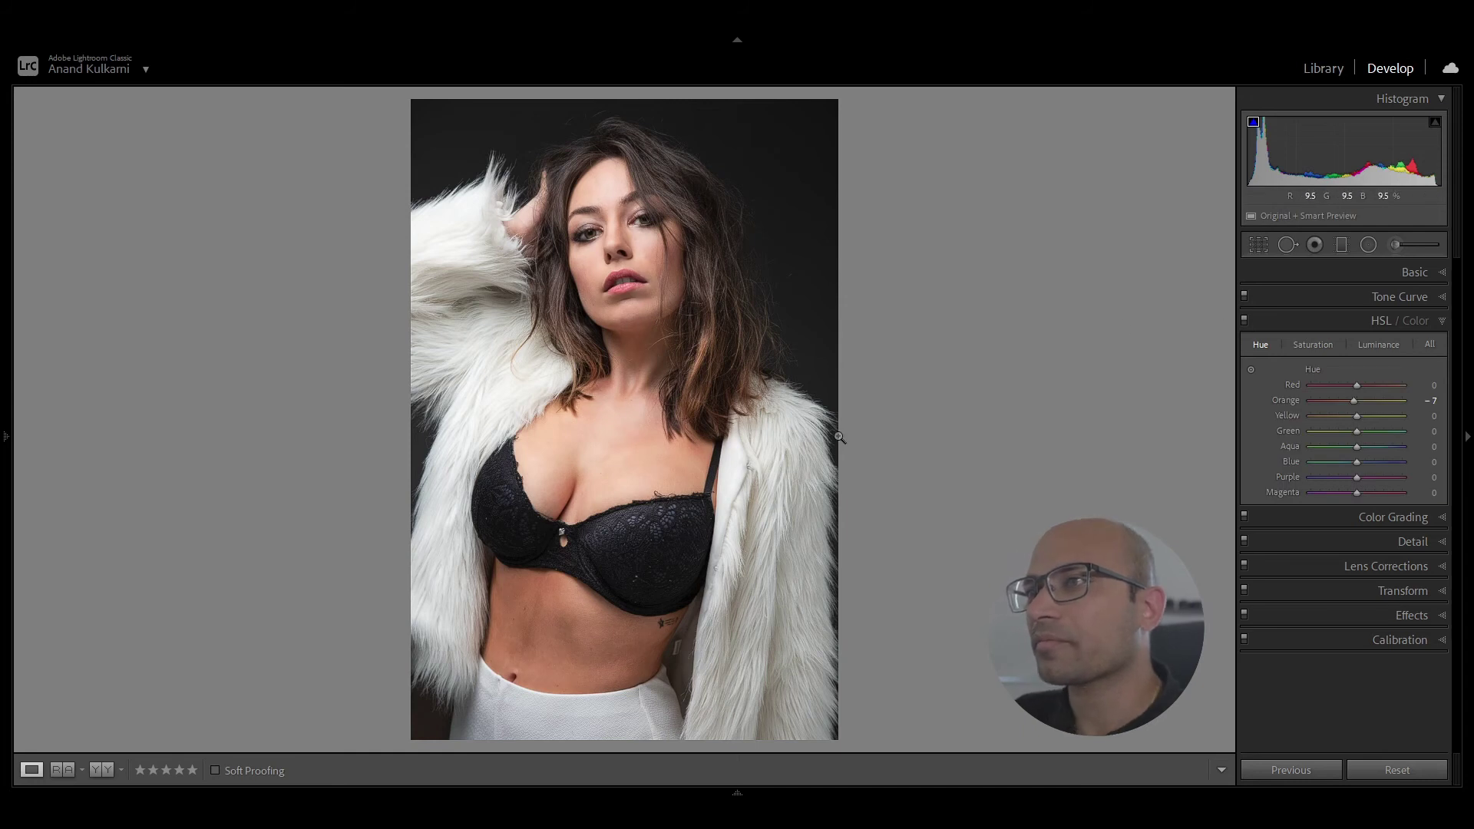
Step: Set the orange saturation to −3 in the HSL color adjustments and try out the orange luminance
left_click(1314, 346)
left_click_drag(1353, 405, 1352, 402)
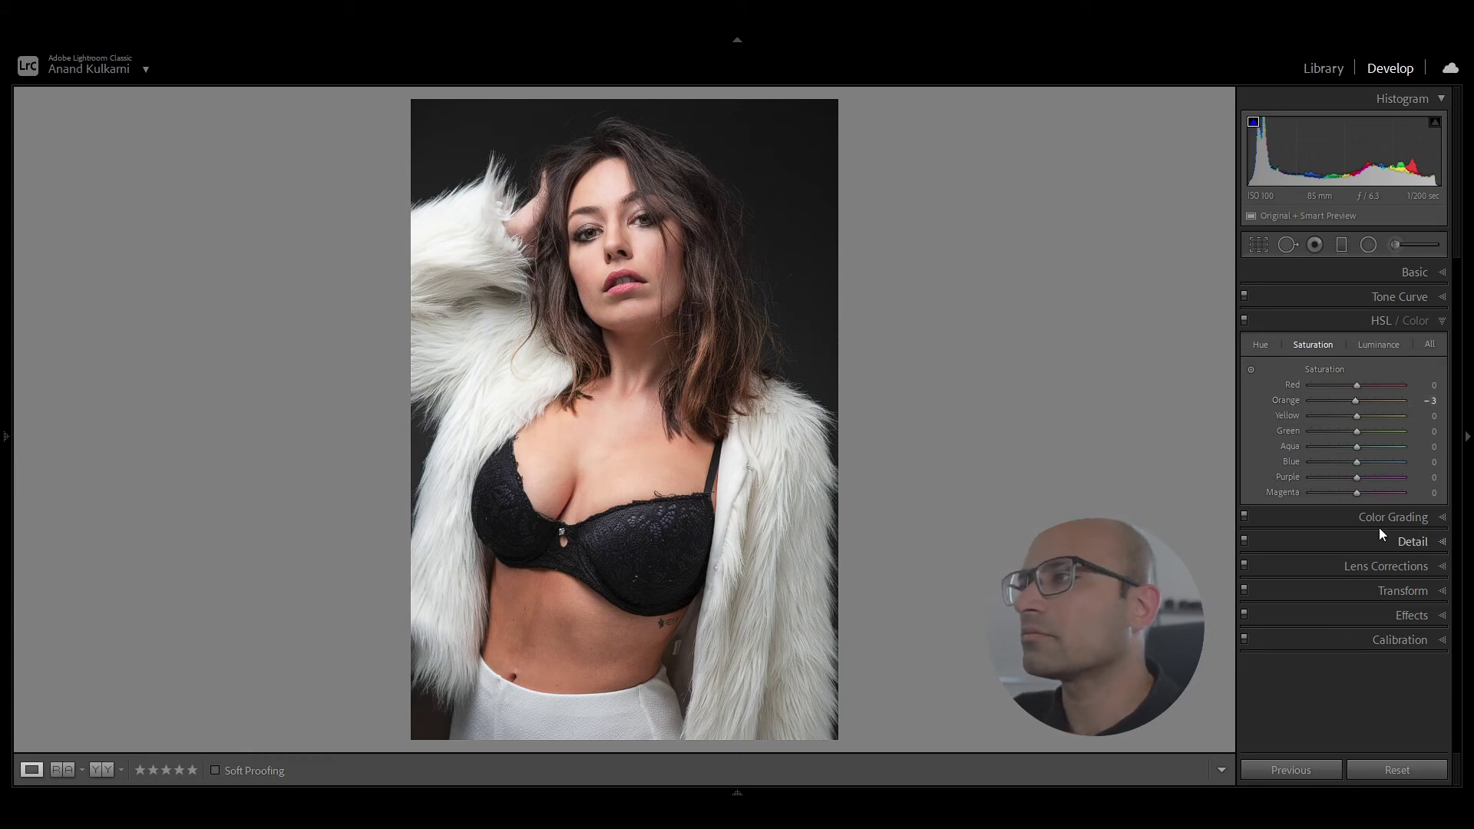
left_click(1376, 347)
mouse_move(1355, 402)
left_mouse_down()
mouse_move(1341, 404)
mouse_move(1356, 403)
left_mouse_up()
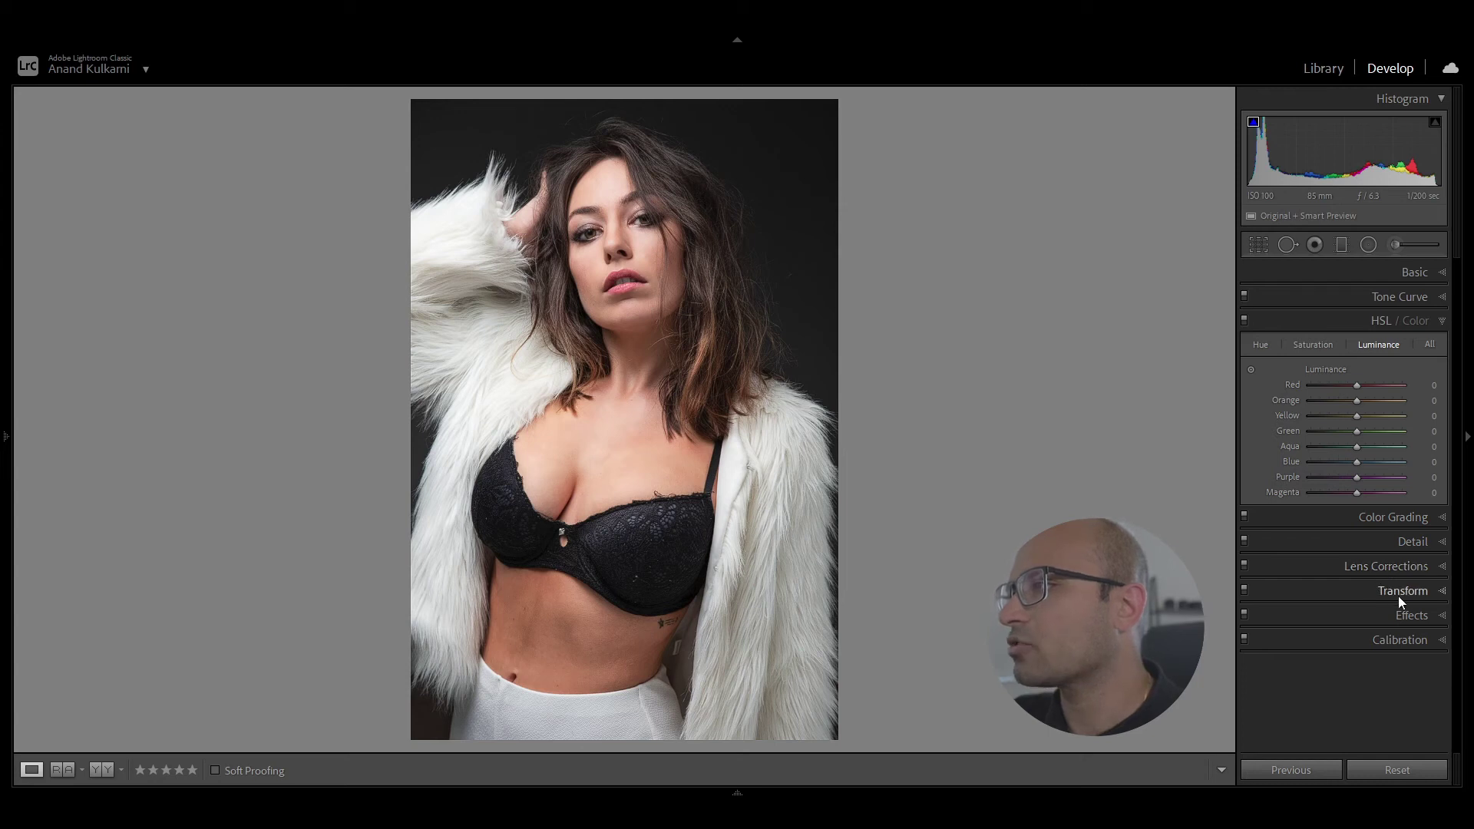
Step: Calibrate the photo's colors with a blue primary saturation of +20 and a red primary hue of −12
left_click(1393, 641)
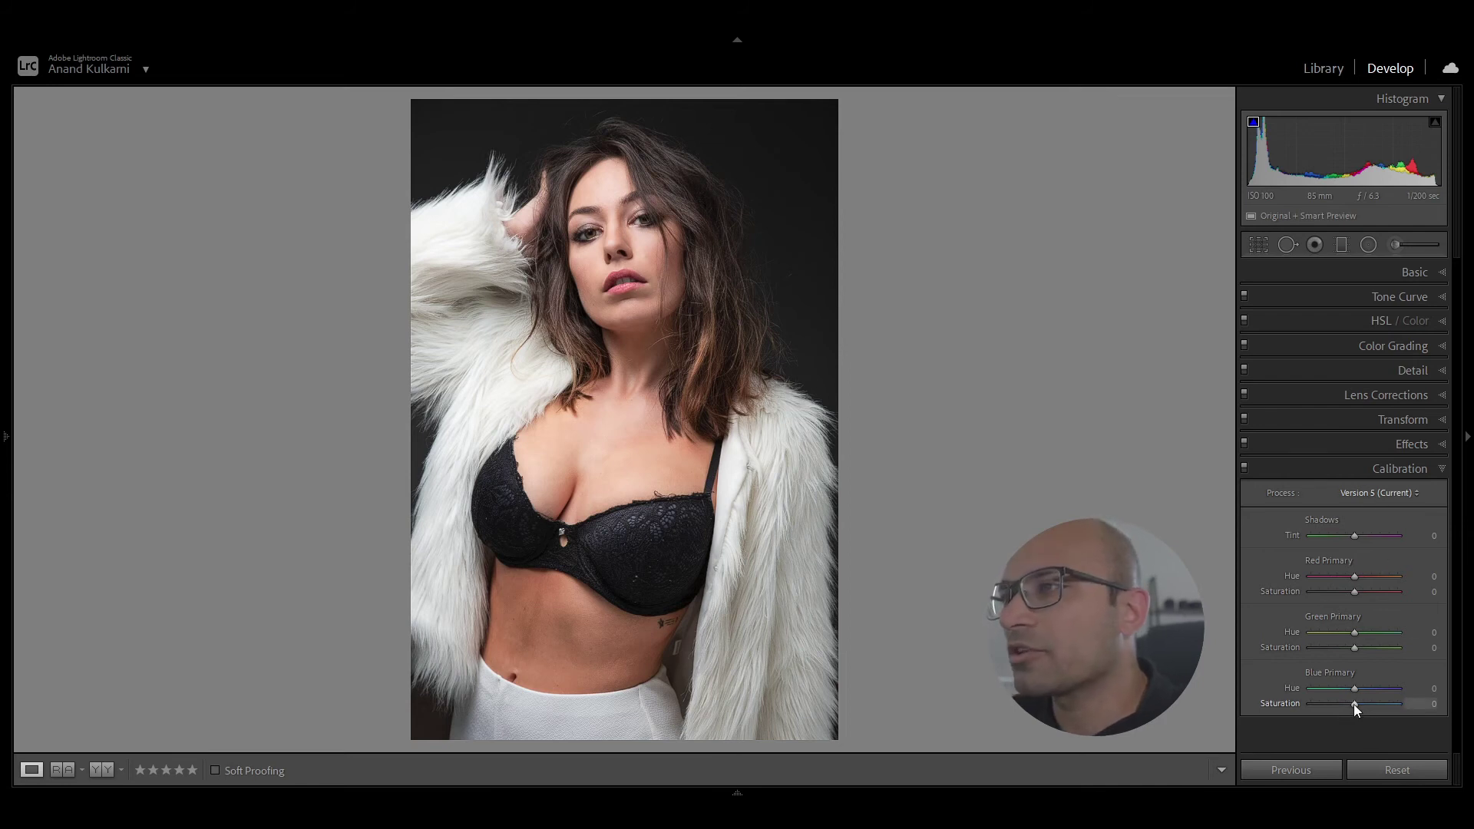
left_click_drag(1354, 703, 1439, 708)
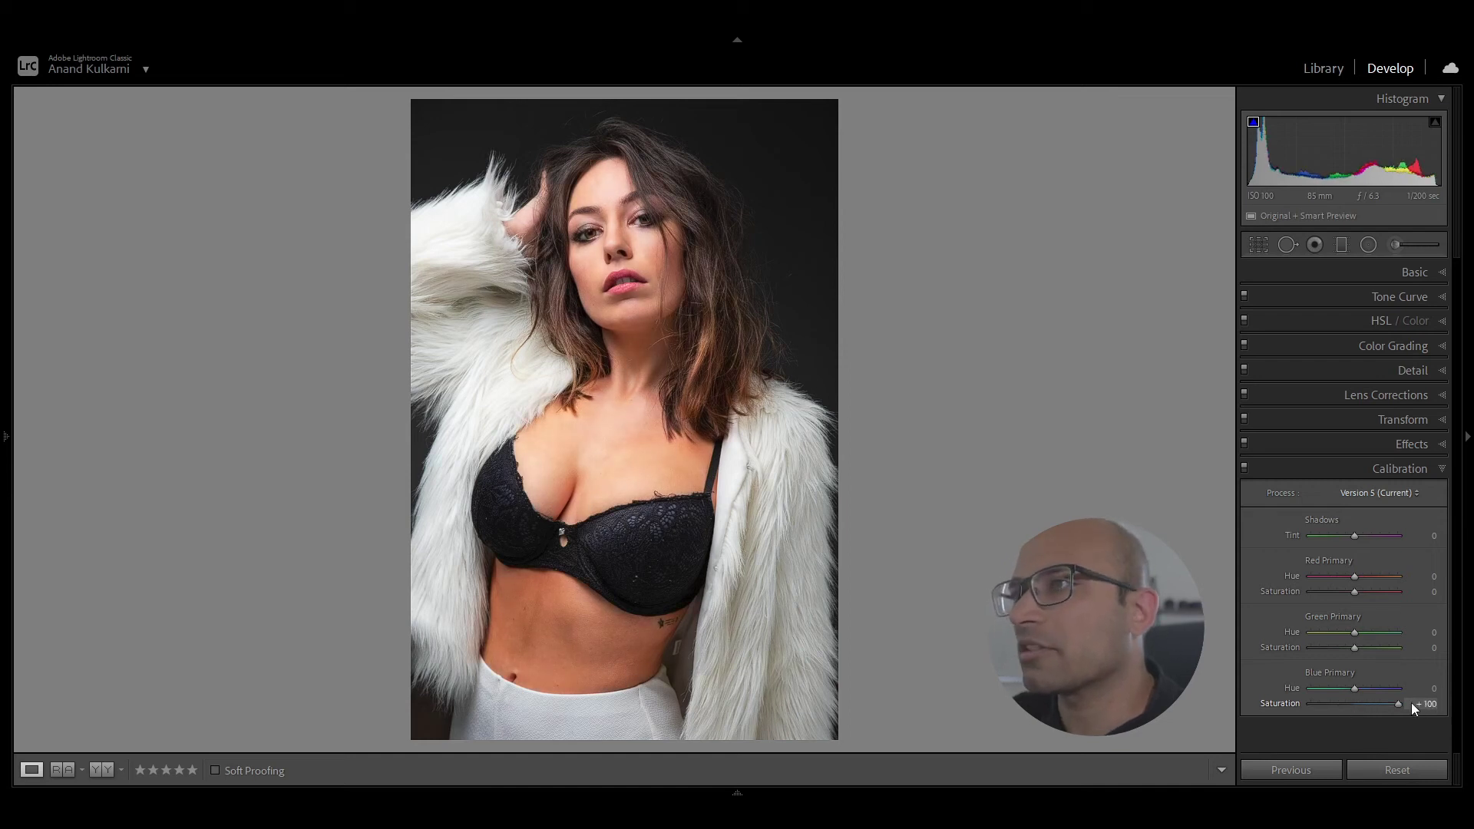
left_click_drag(1387, 706, 1356, 706)
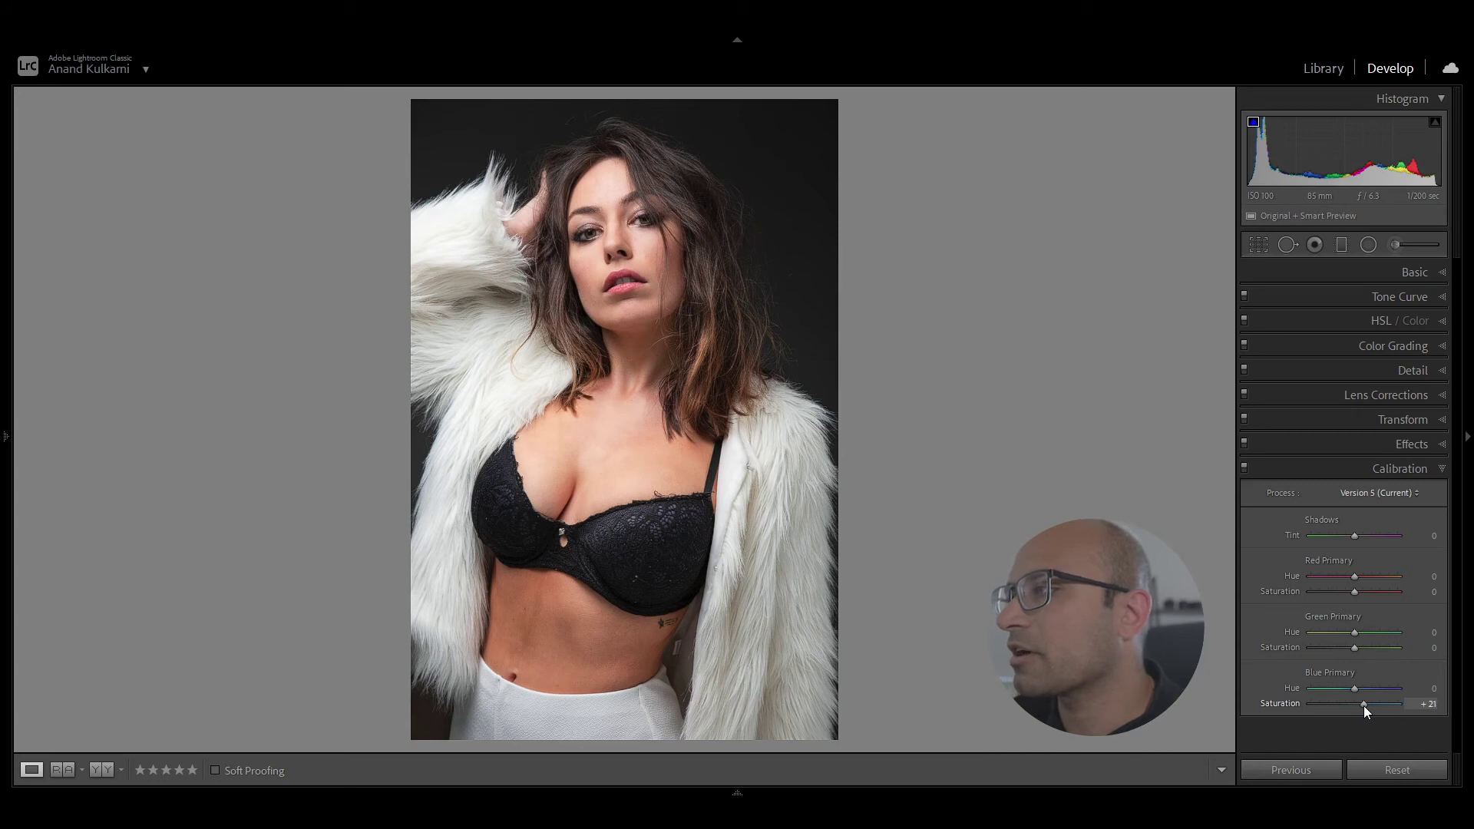
left_click(1433, 704)
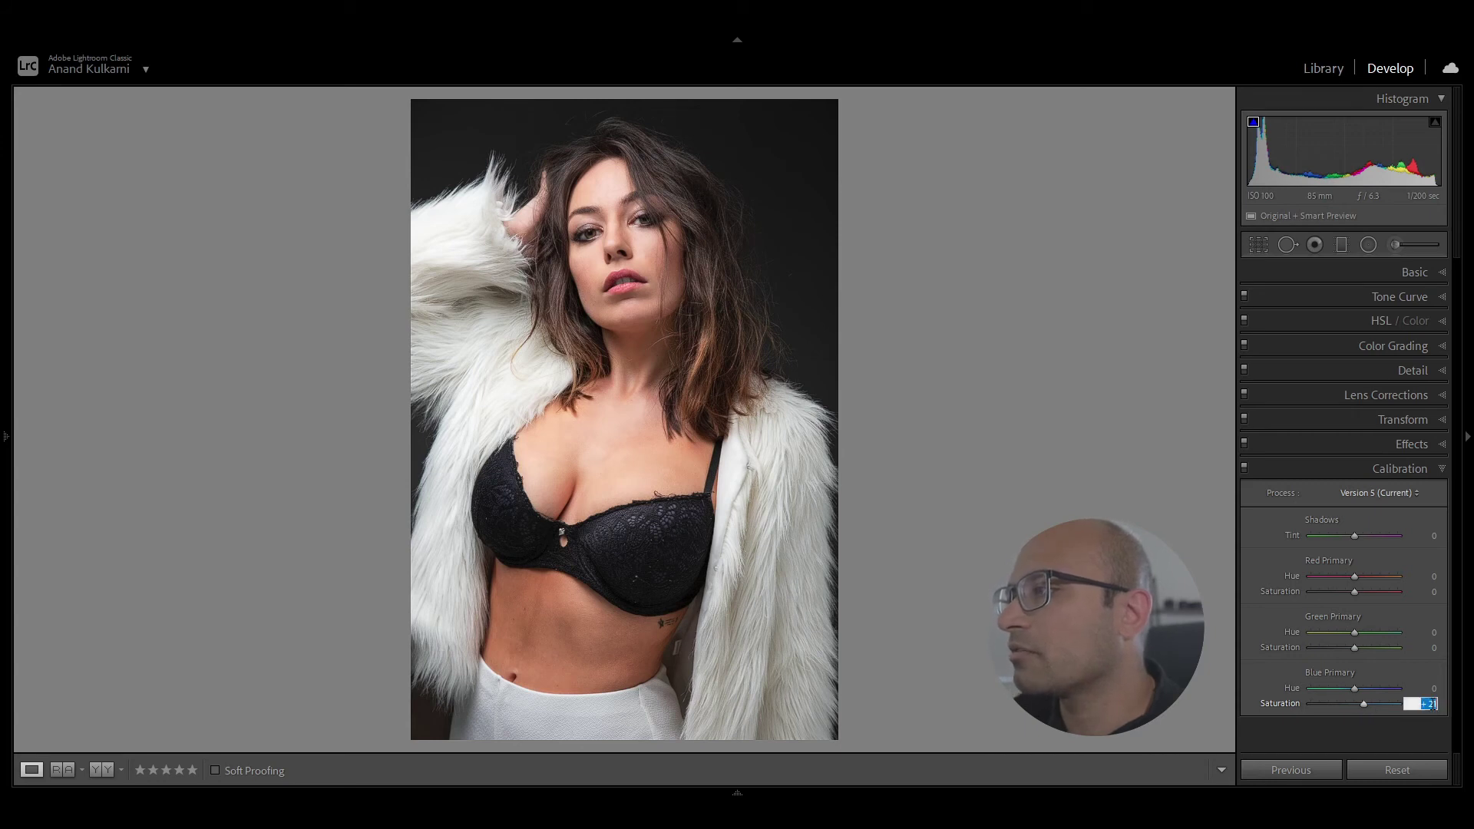
type("20")
key("Return")
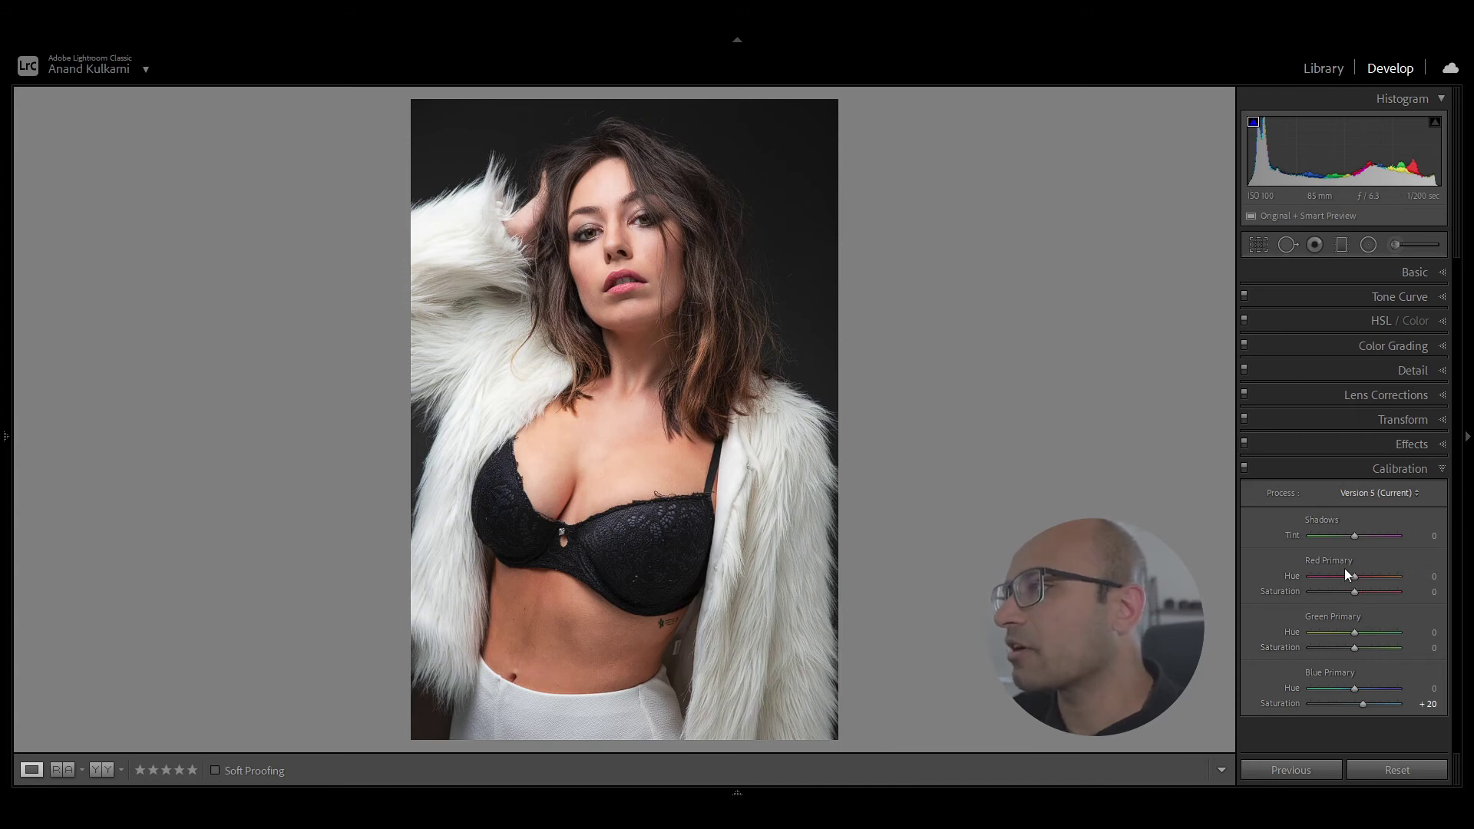
left_click_drag(1379, 575, 1347, 574)
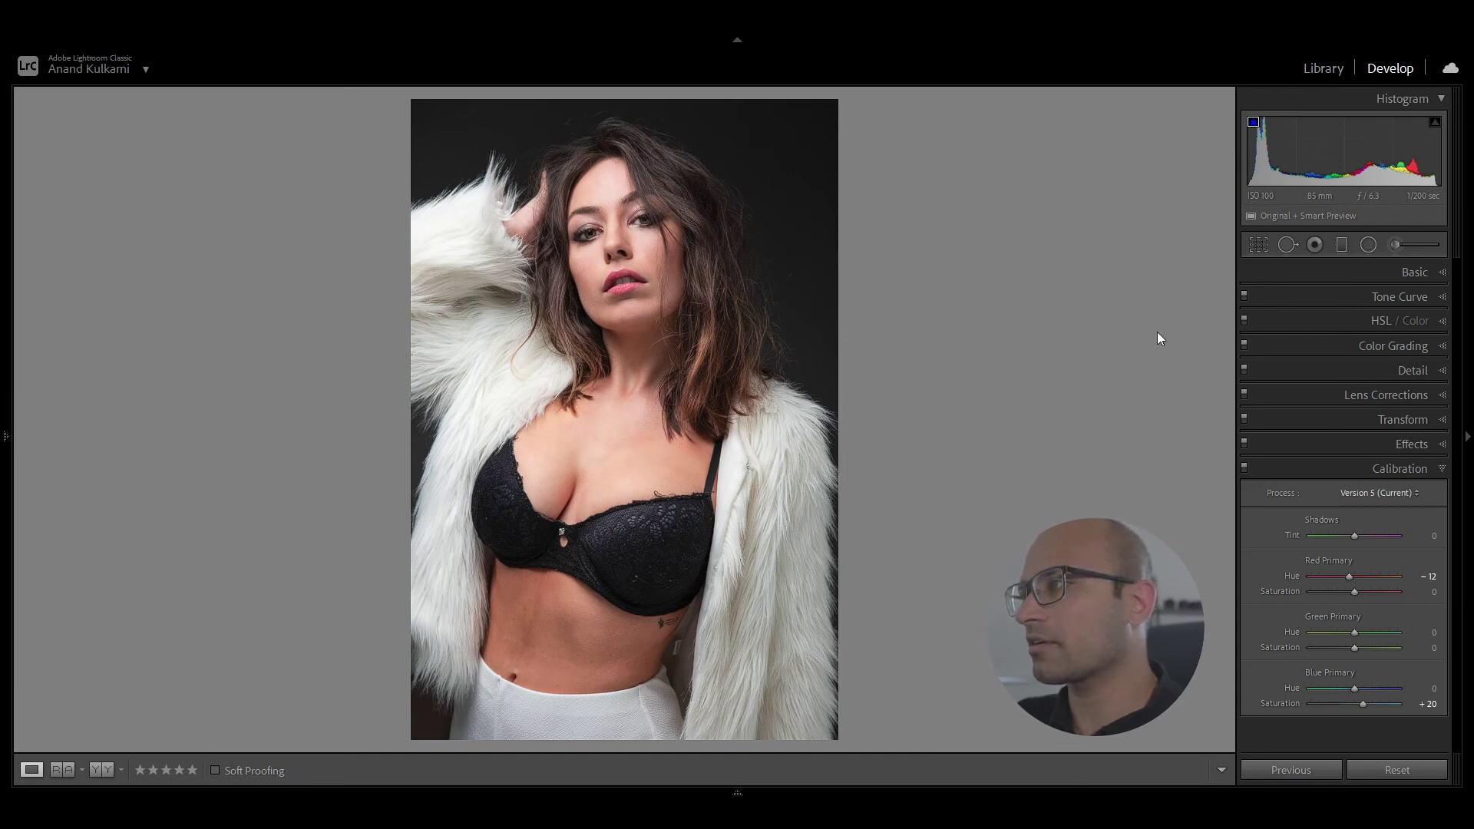
left_click(1417, 470)
Step: Set the sharpening masking to 82 while previewing the black-and-white mask, so that mainly the edges are sharpened
left_click(1416, 445)
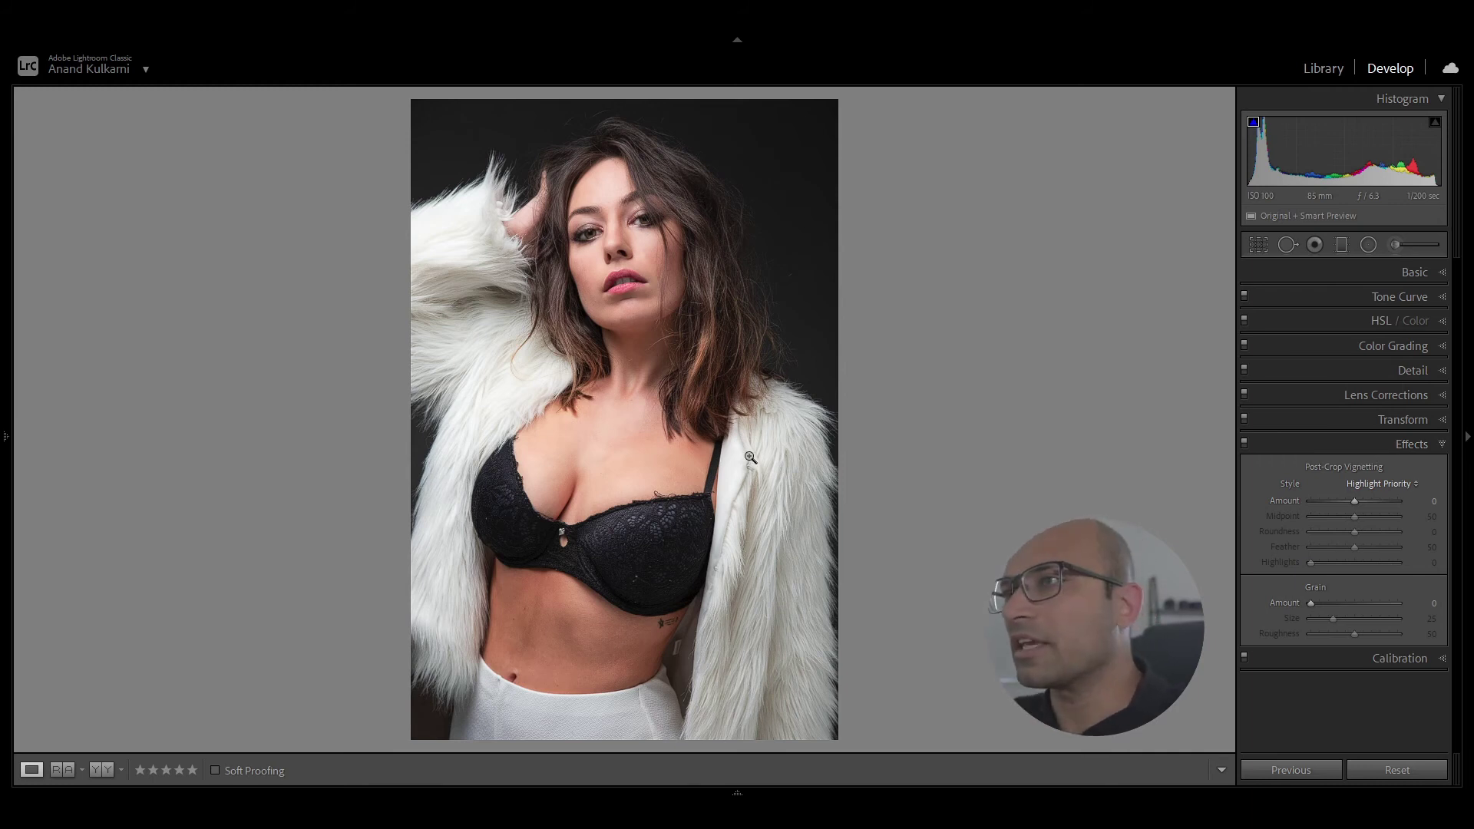
left_click(1414, 371)
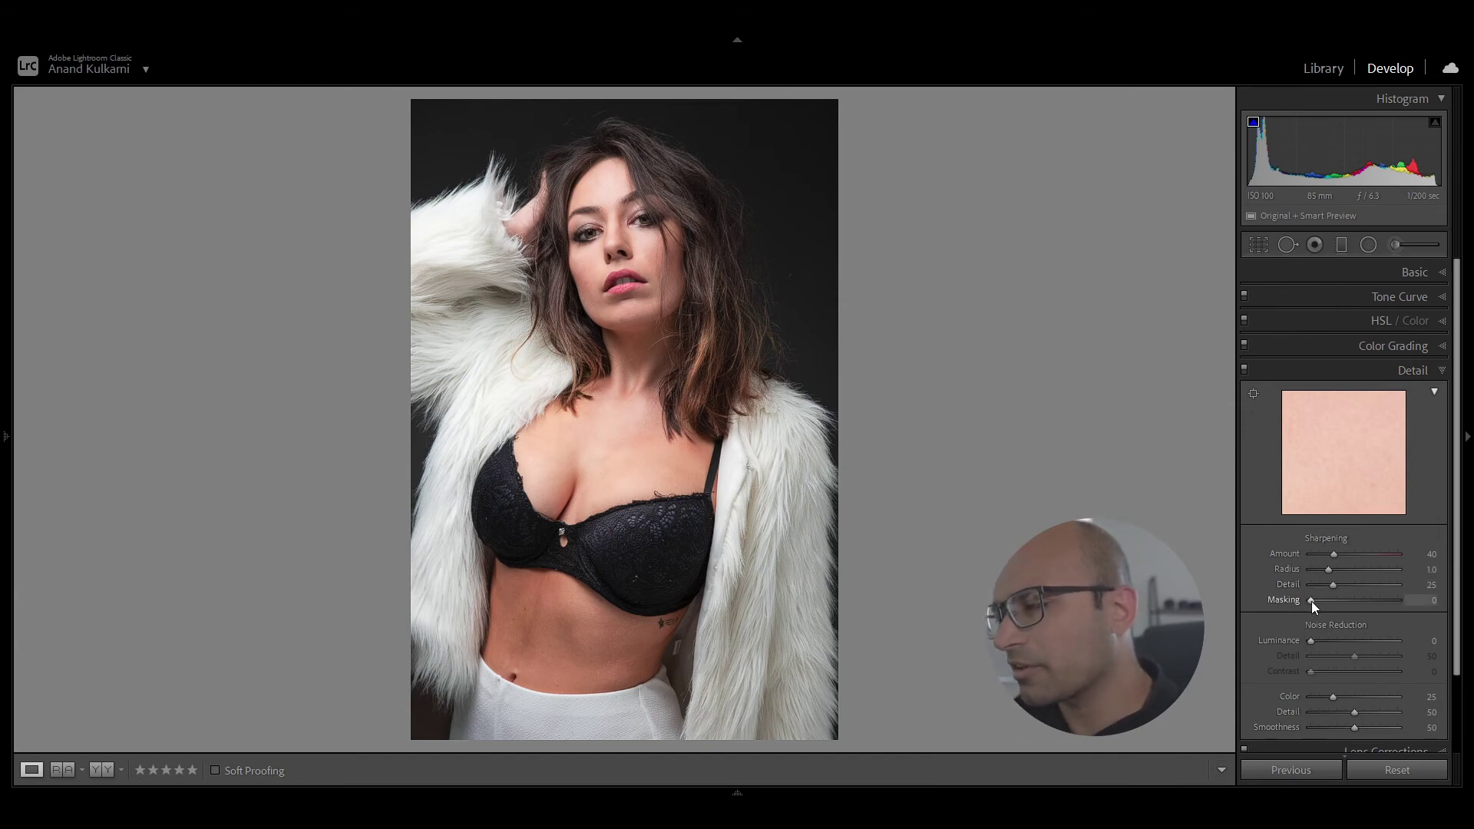
key("alt")
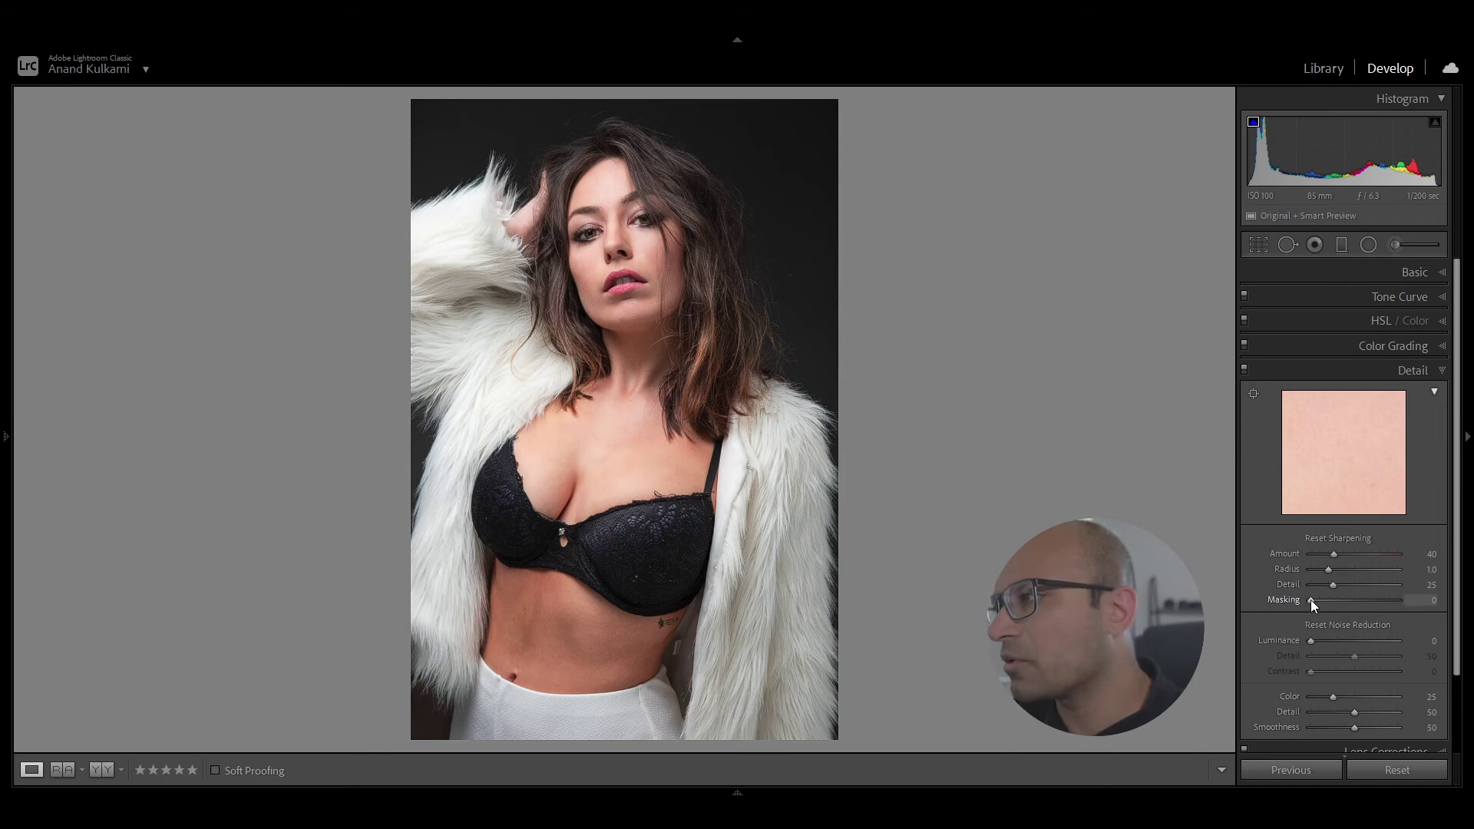
mouse_move(1310, 600)
left_mouse_down()
mouse_move(1392, 591)
mouse_move(1321, 603)
left_mouse_up()
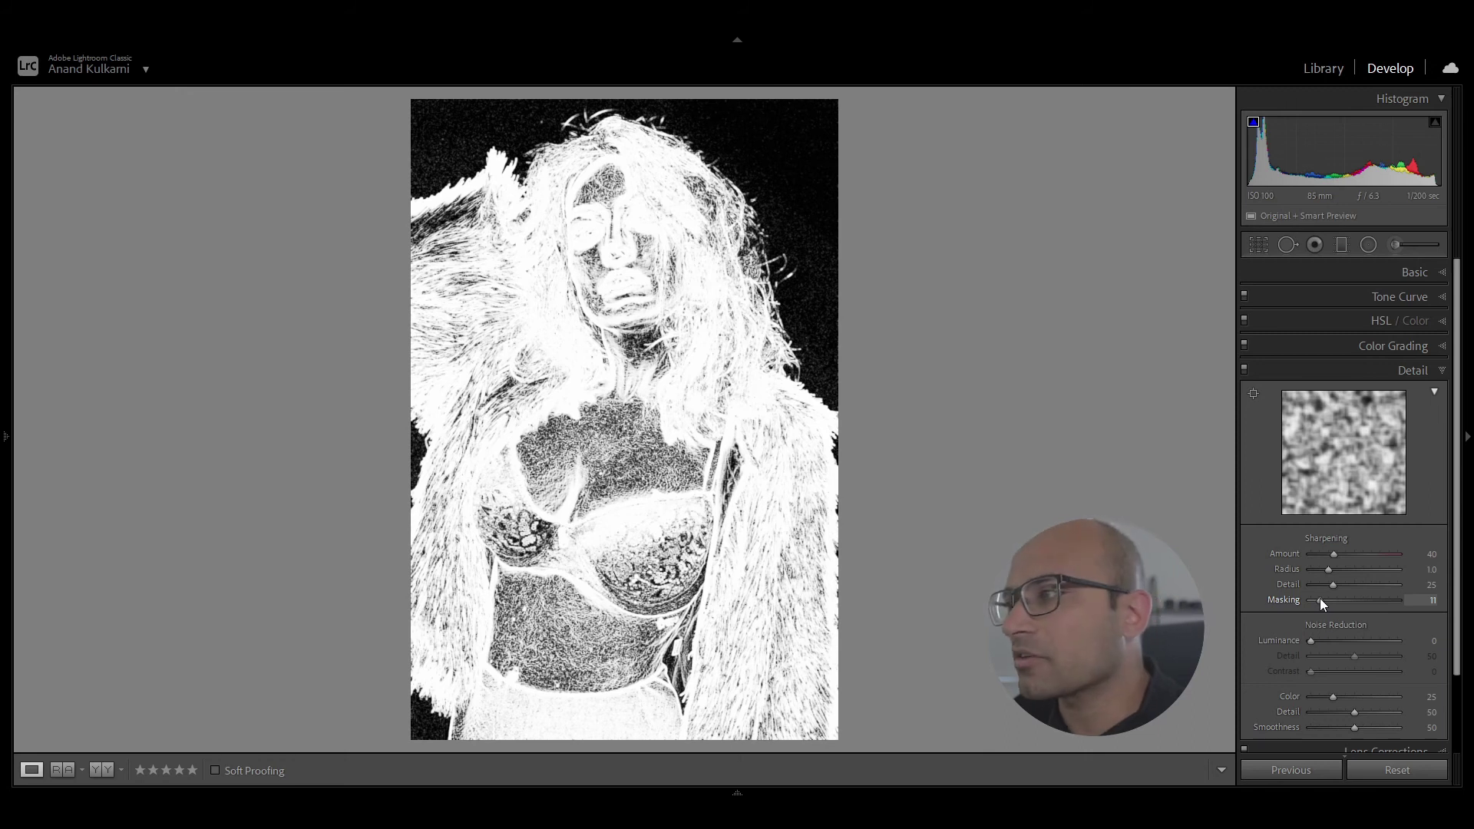
left_click_drag(1319, 597, 1278, 601)
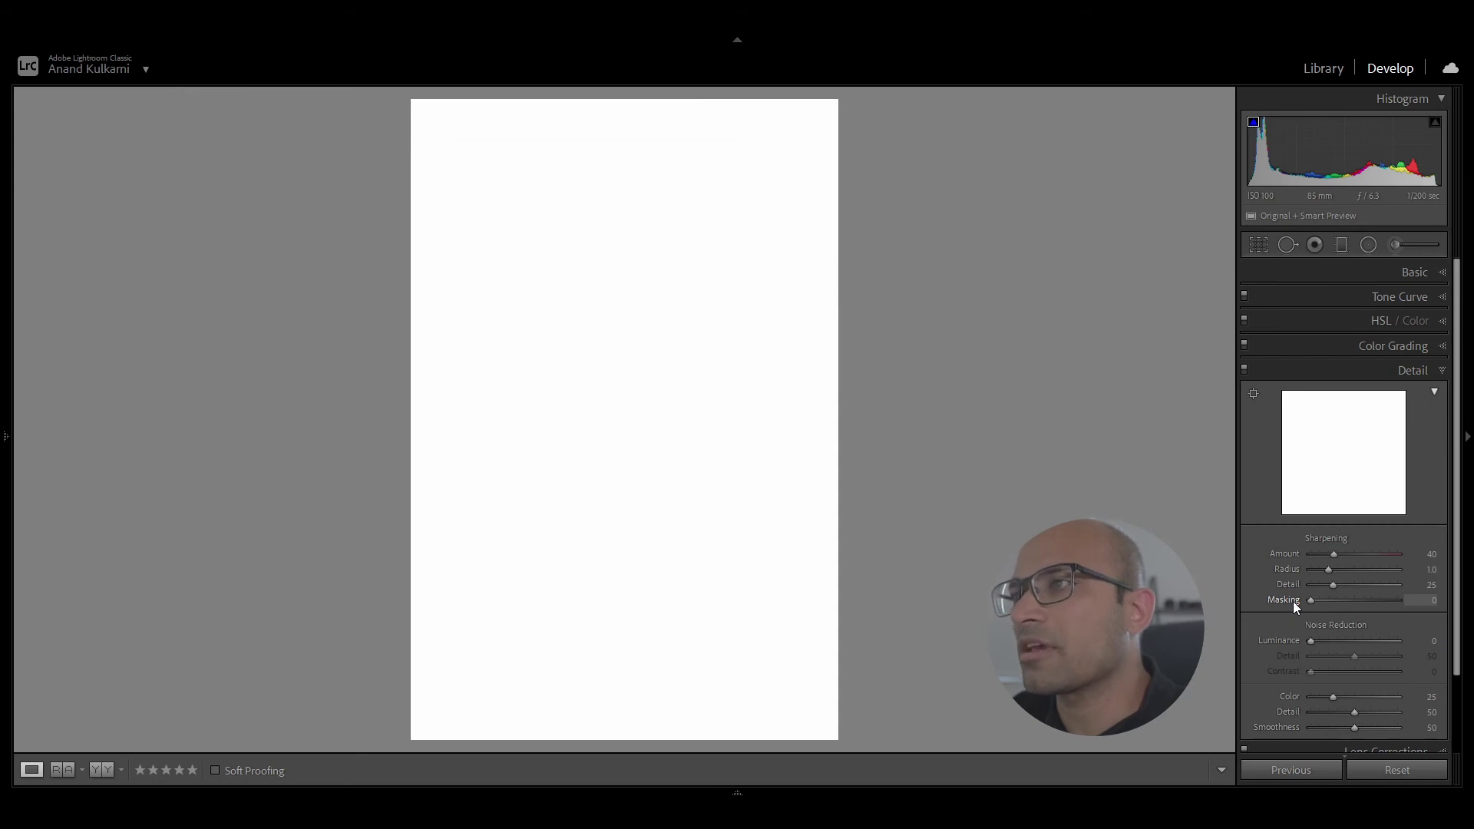
left_click_drag(1309, 603, 1383, 600)
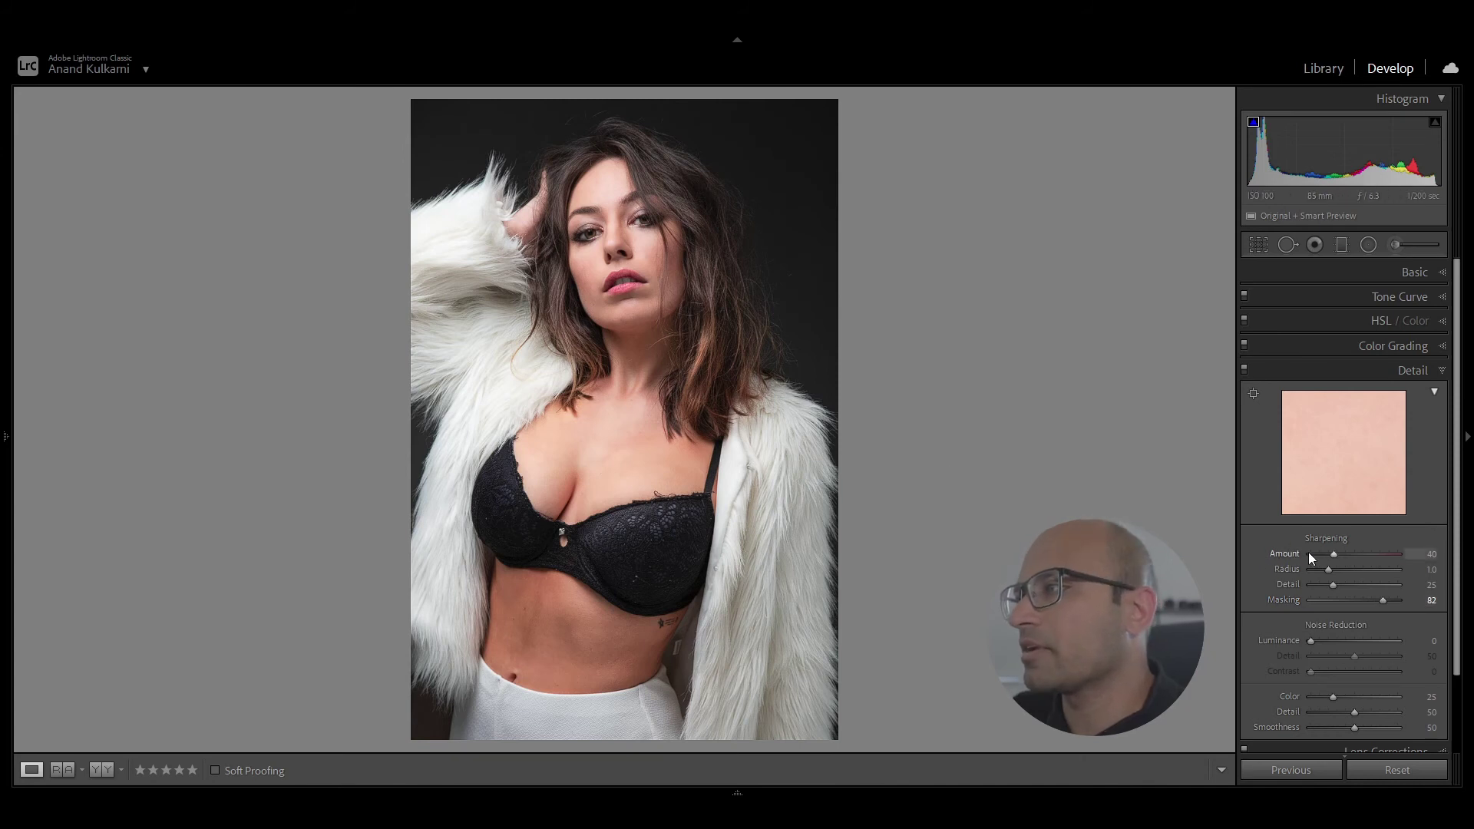
Step: Refine the sharpening to amount 80 and masking 74 while checking the face up close
left_click(597, 222)
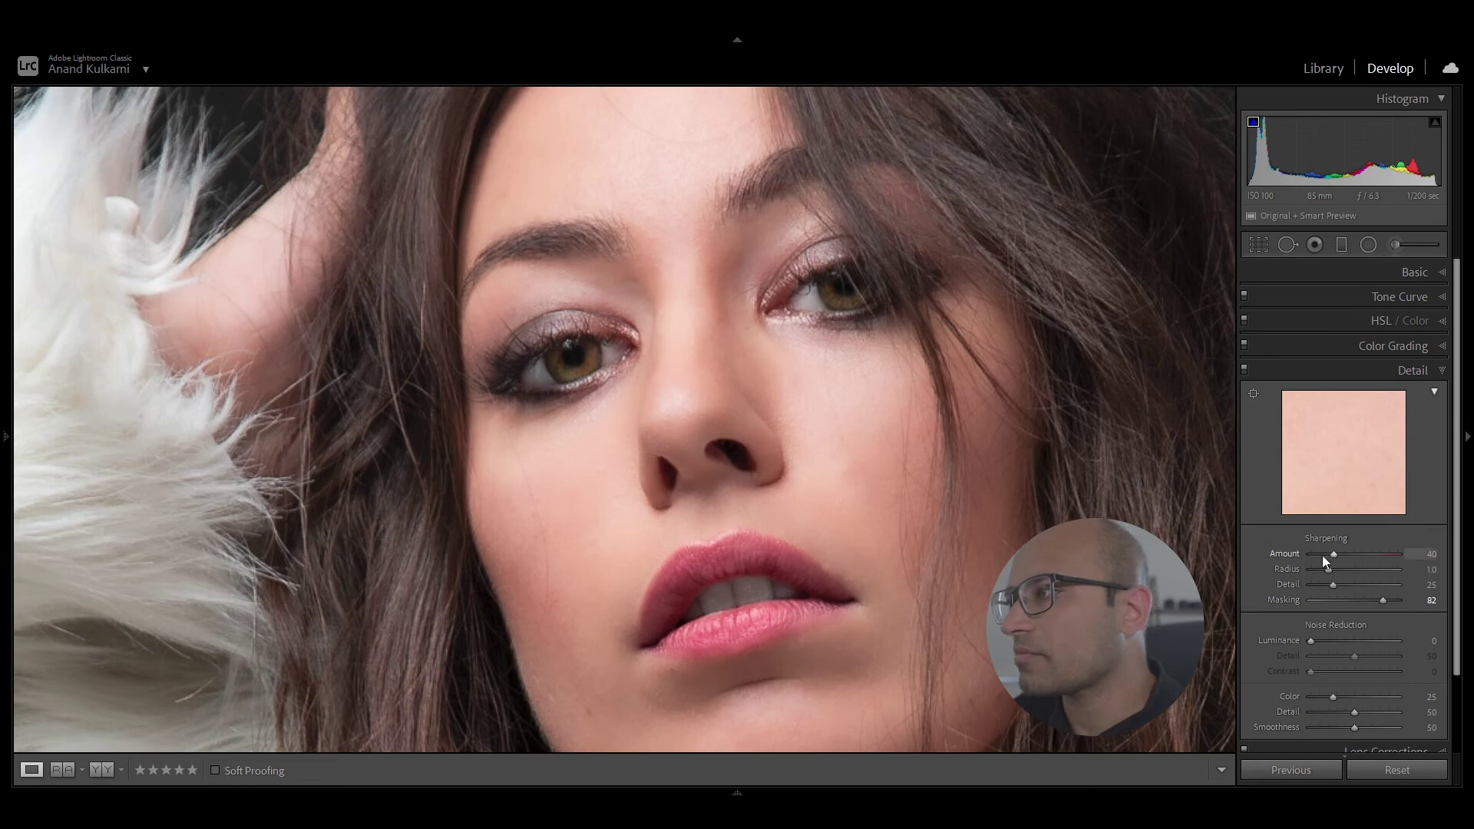
mouse_move(1332, 552)
left_mouse_down()
mouse_move(1374, 551)
mouse_move(1328, 548)
mouse_move(1350, 553)
mouse_move(1242, 580)
mouse_move(1354, 553)
left_mouse_up()
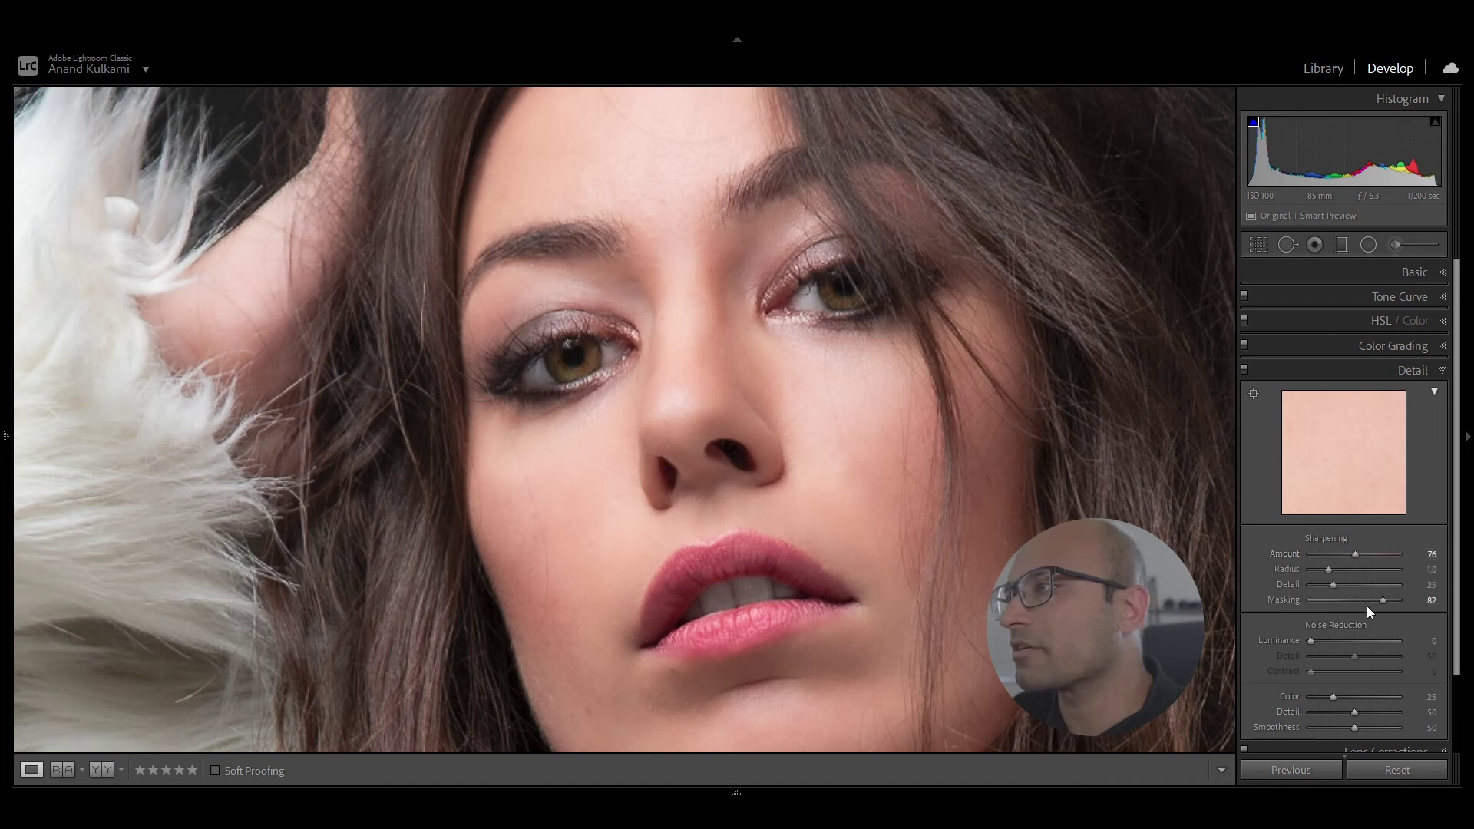
mouse_move(1383, 602)
left_mouse_down()
mouse_move(1352, 603)
mouse_move(1374, 602)
left_mouse_up()
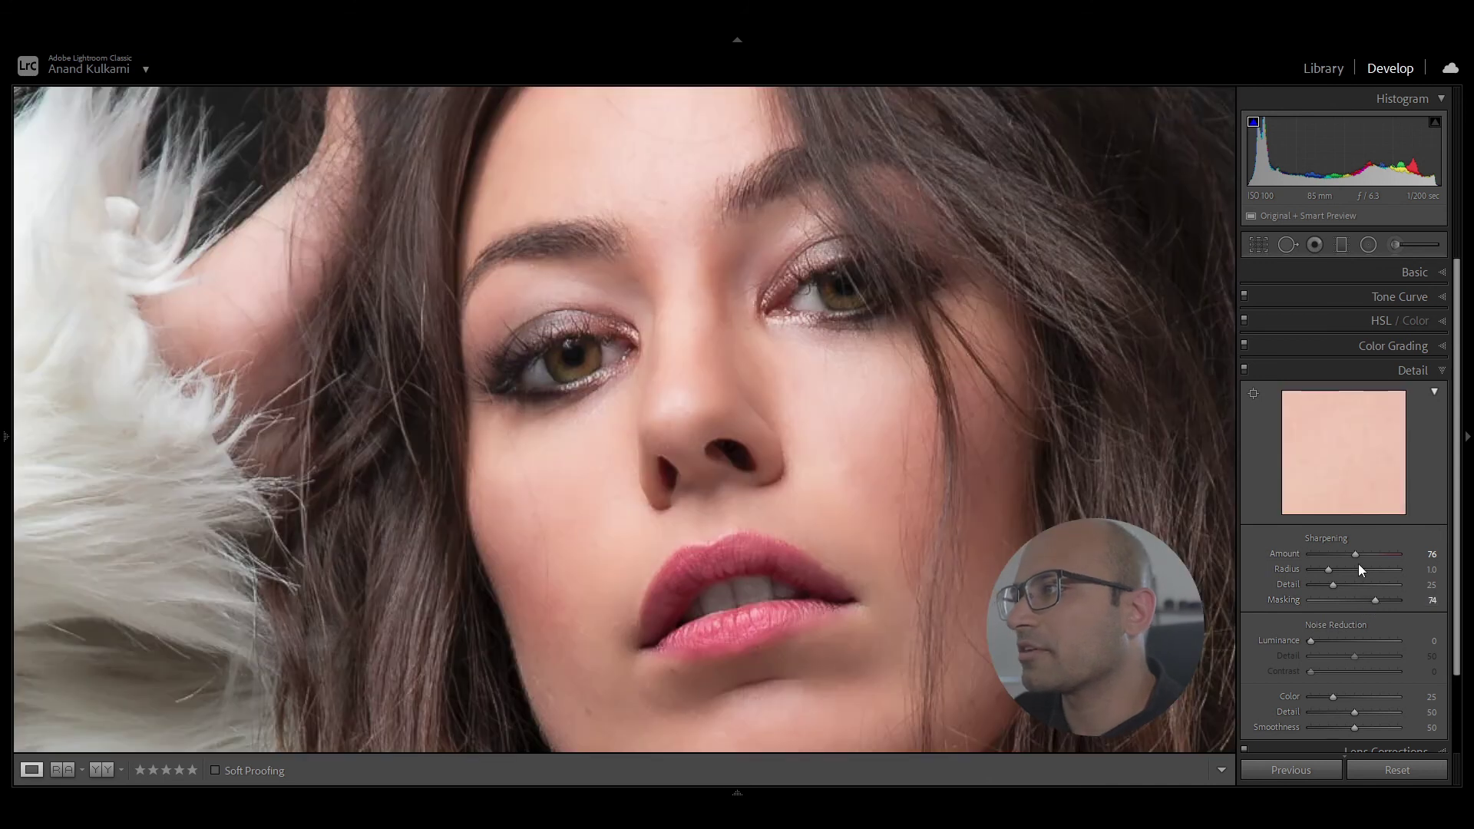
mouse_move(1352, 551)
left_mouse_down()
mouse_move(1370, 550)
mouse_move(1357, 551)
left_mouse_up()
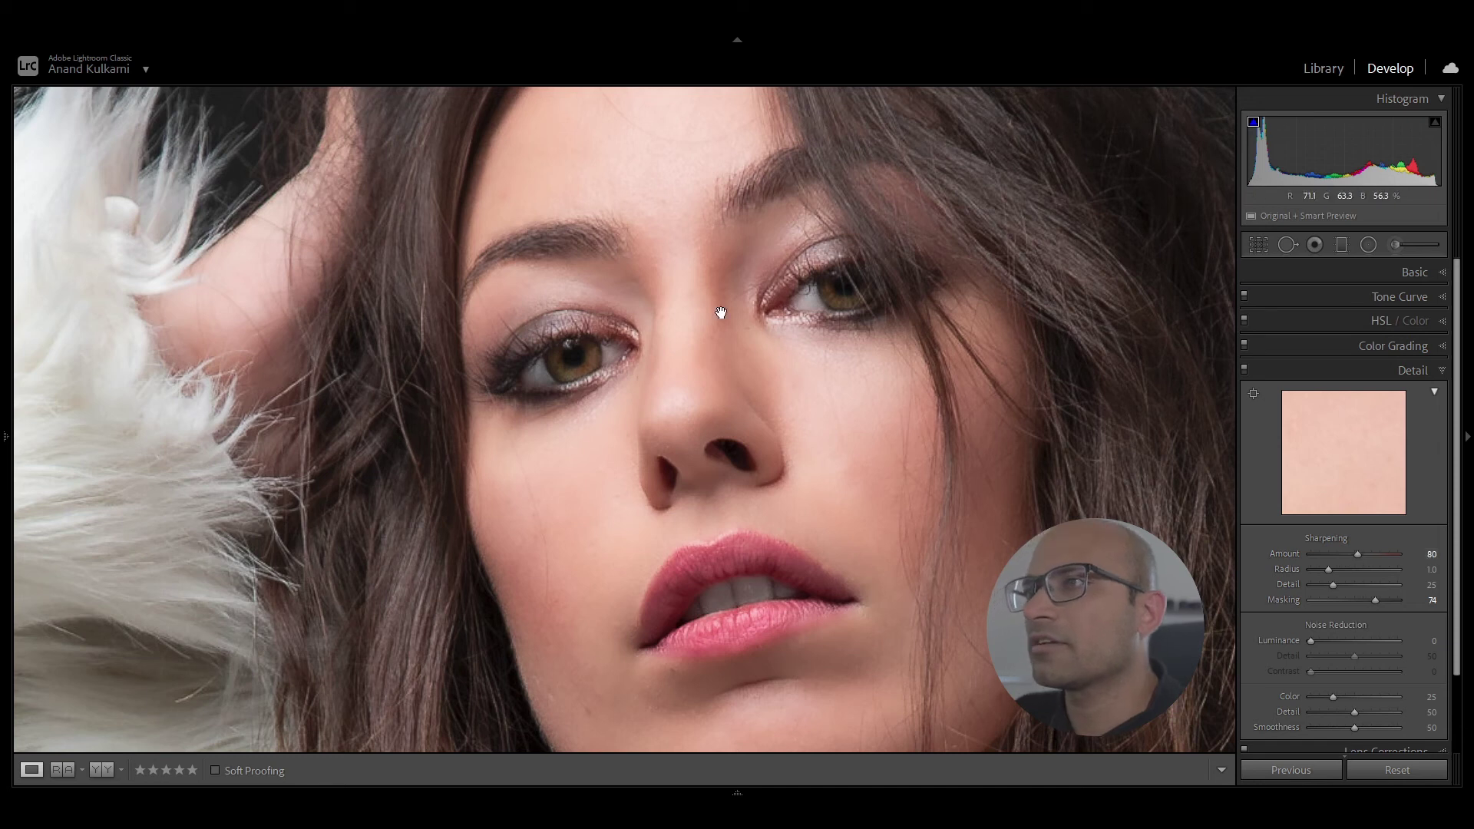
left_click(726, 400)
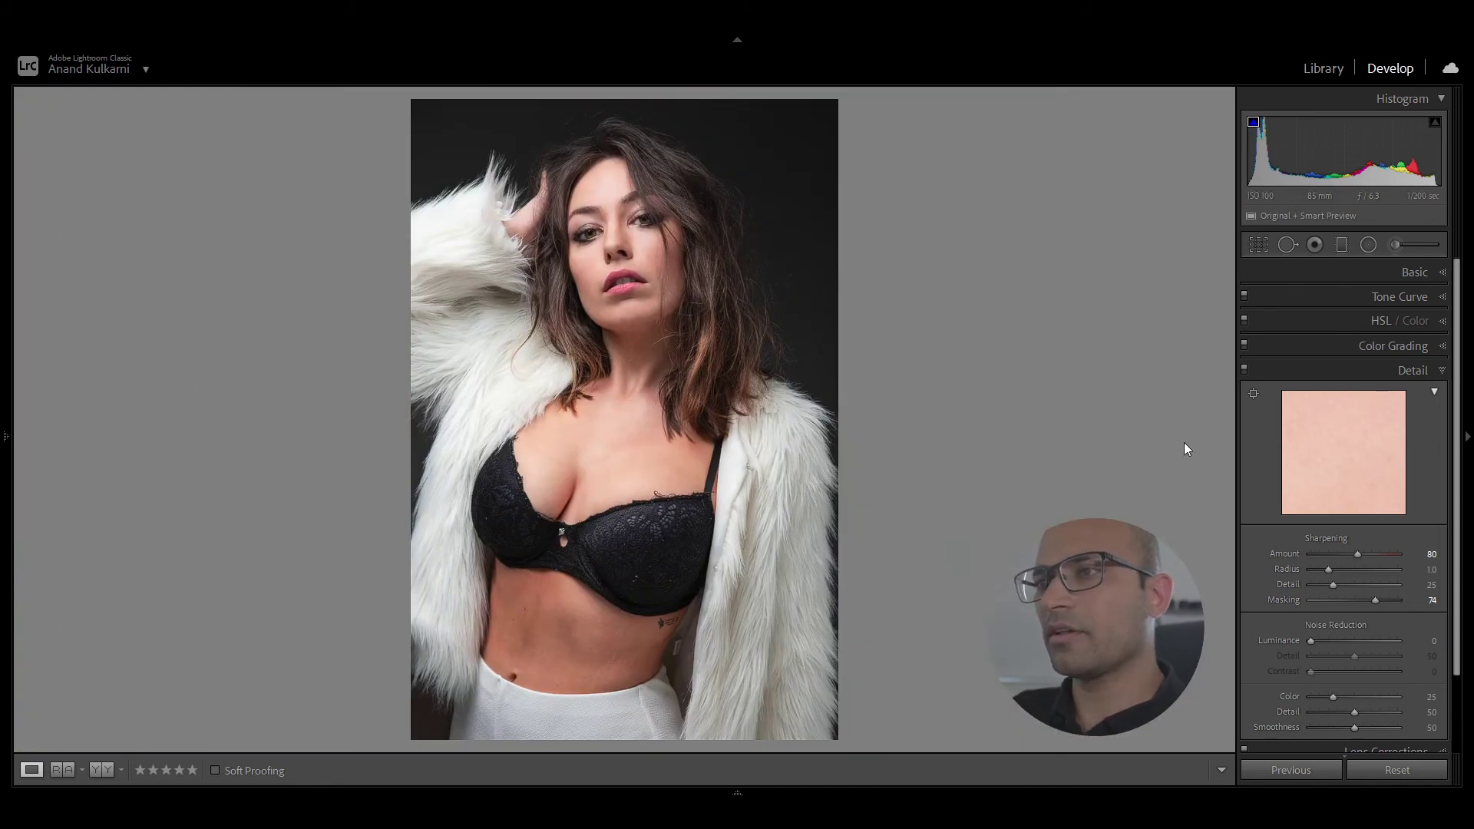
Step: Heal the small lint specks on the black lace bra using spot removal in Heal mode with brush size 19
left_click(492, 528)
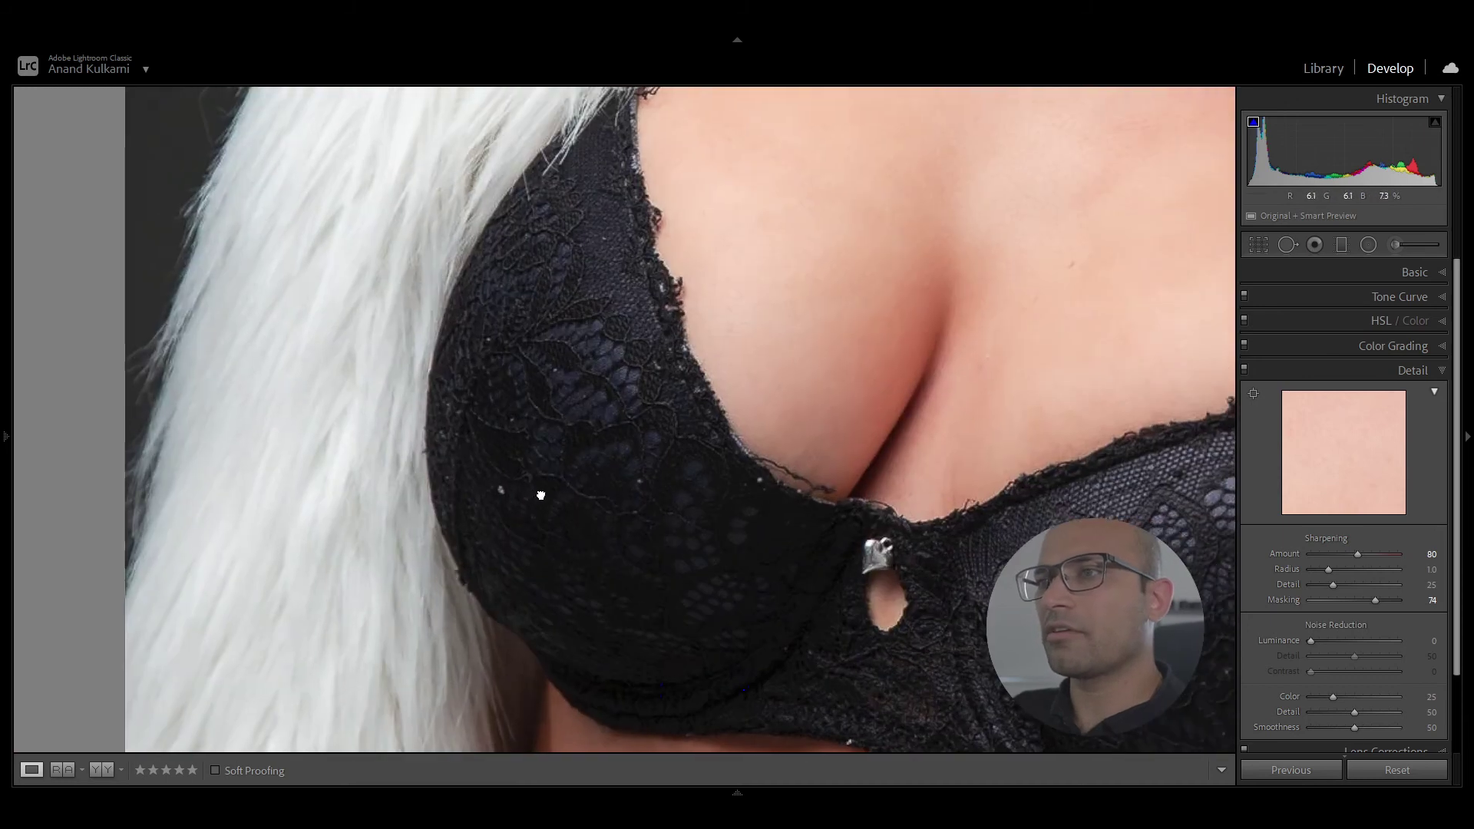
left_click_drag(1200, 530, 936, 528)
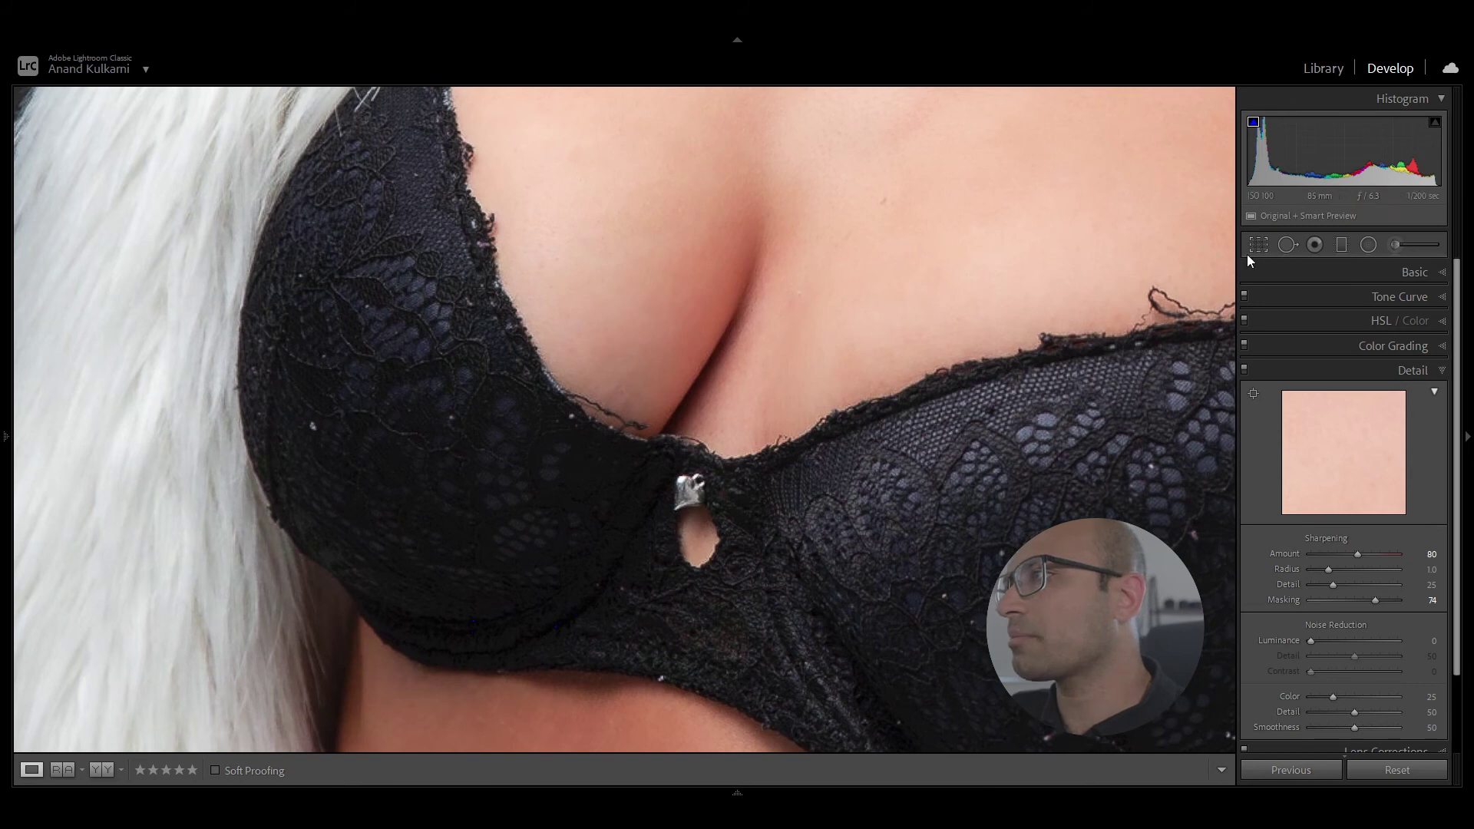
left_click(1288, 244)
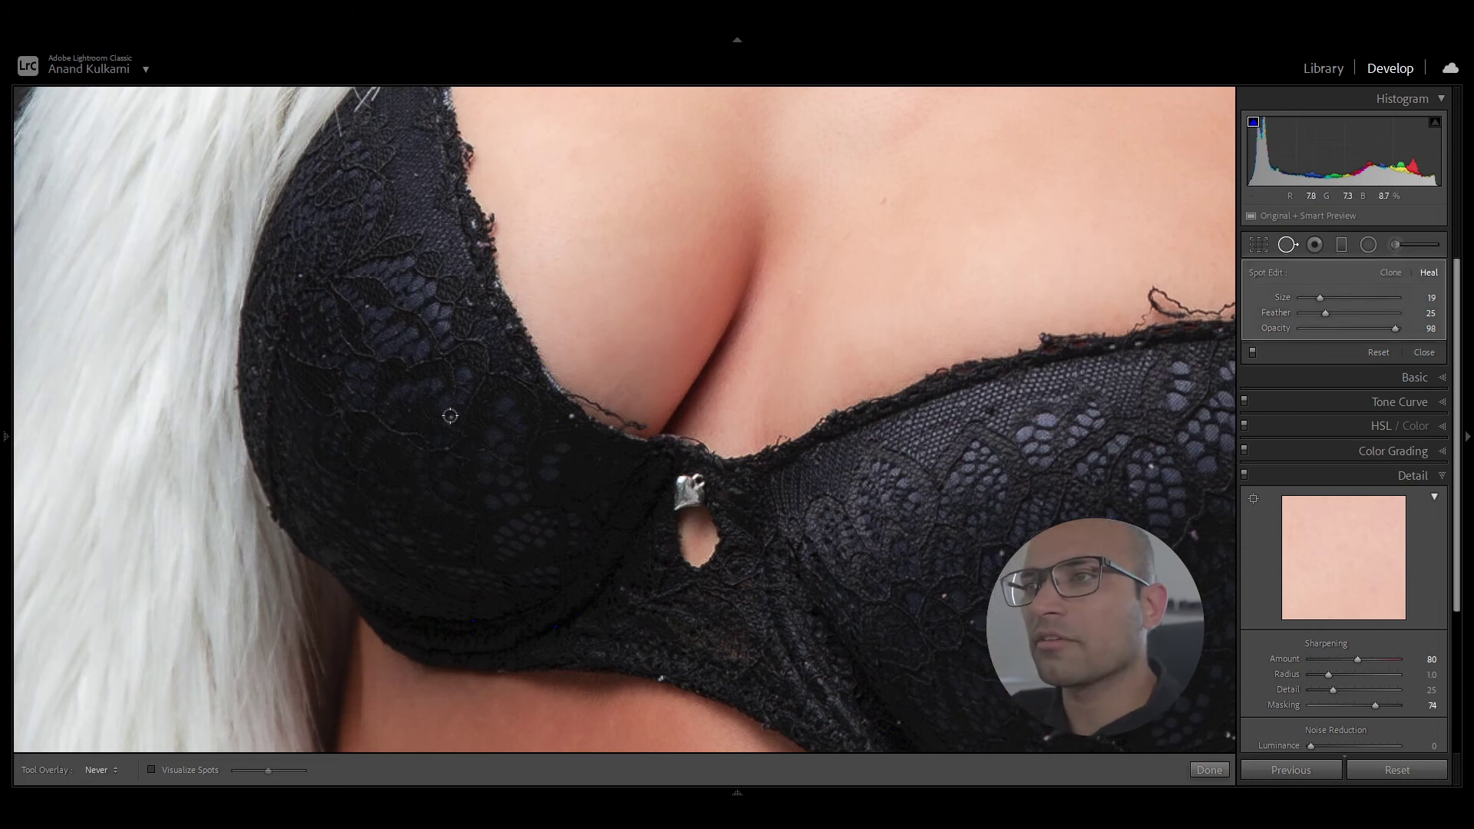
left_click_drag(819, 612, 650, 414)
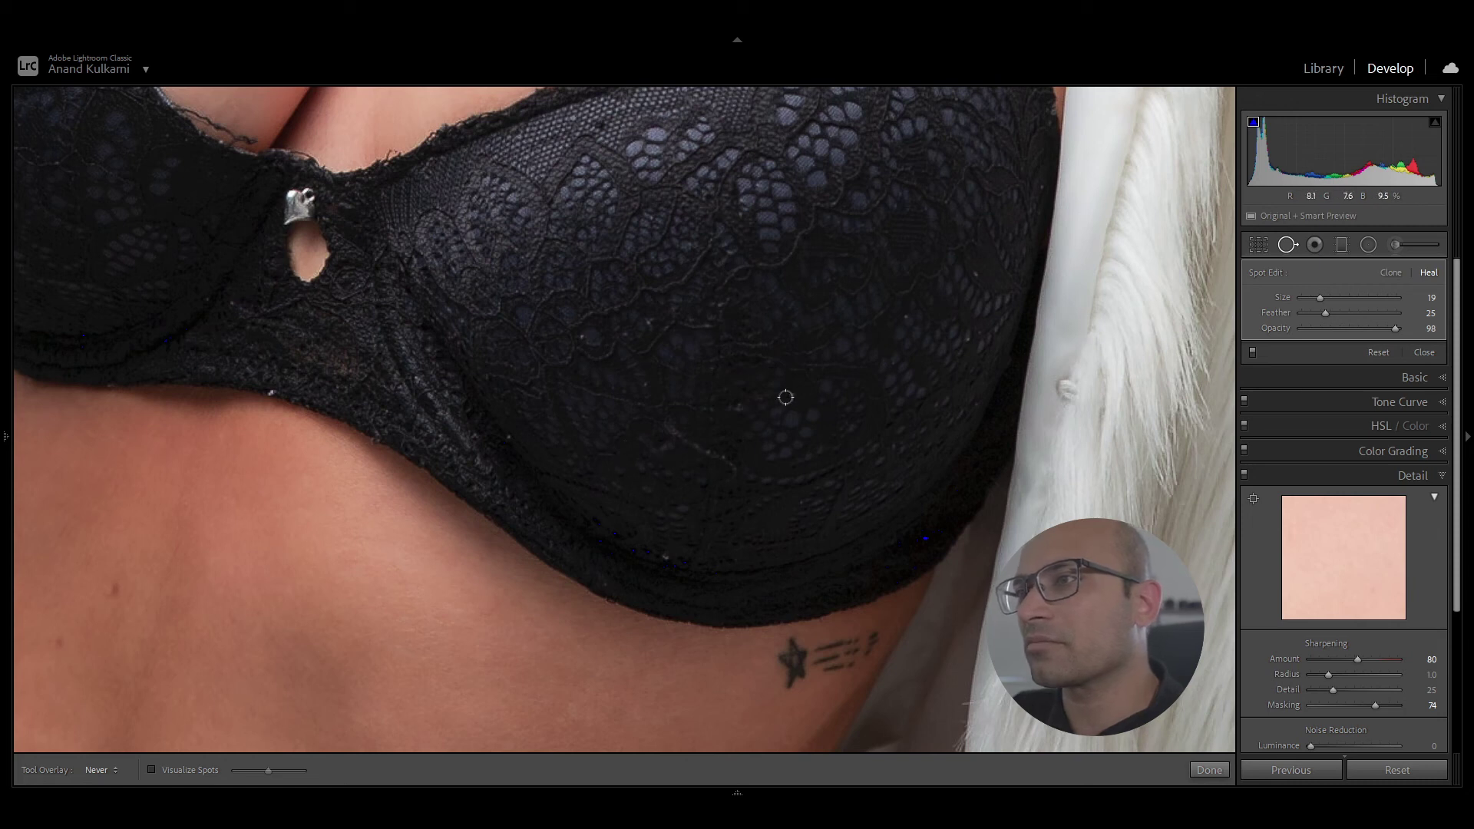
left_click_drag(555, 381, 863, 427)
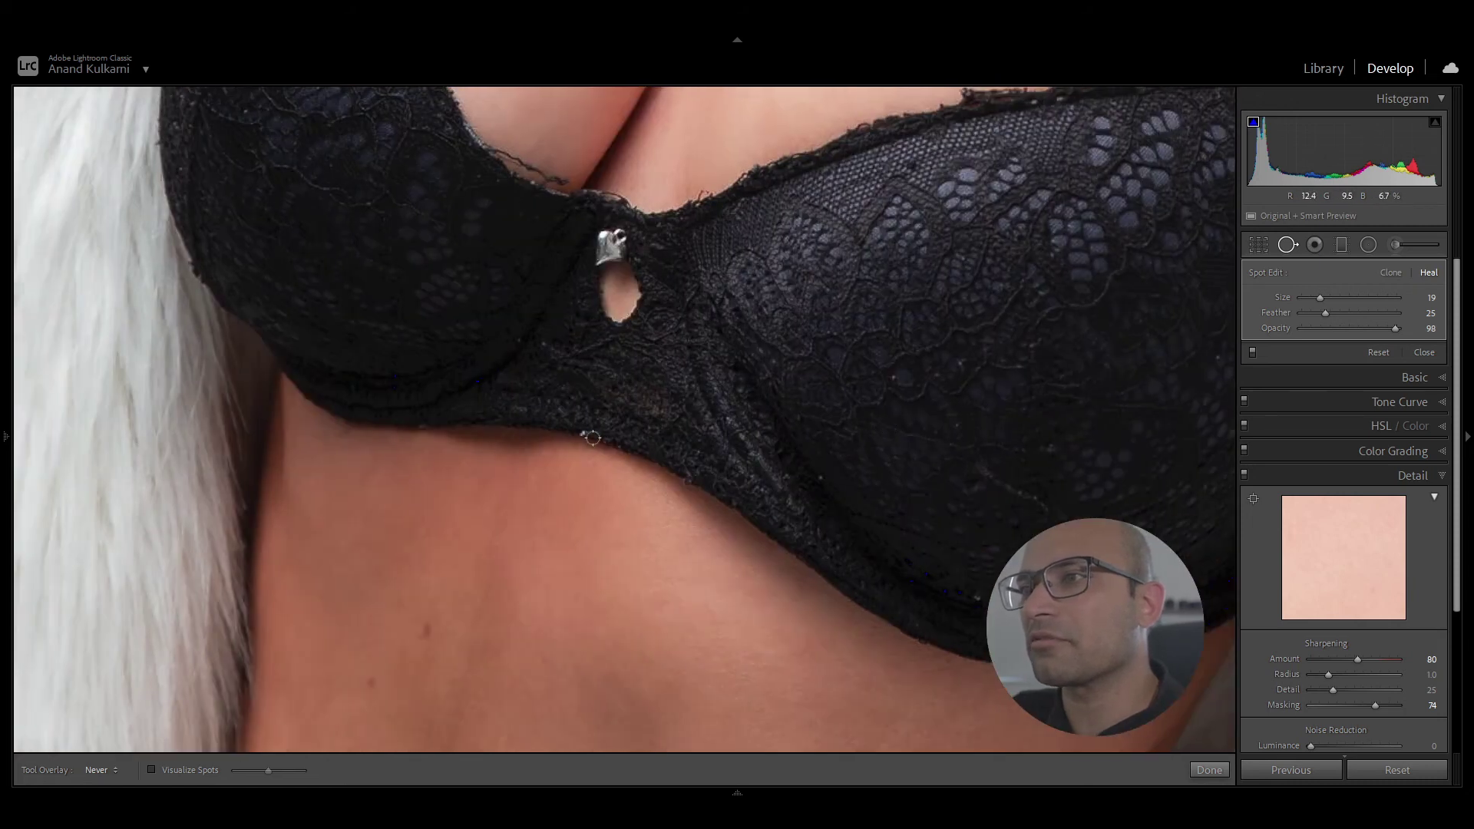
left_click_drag(540, 414, 871, 665)
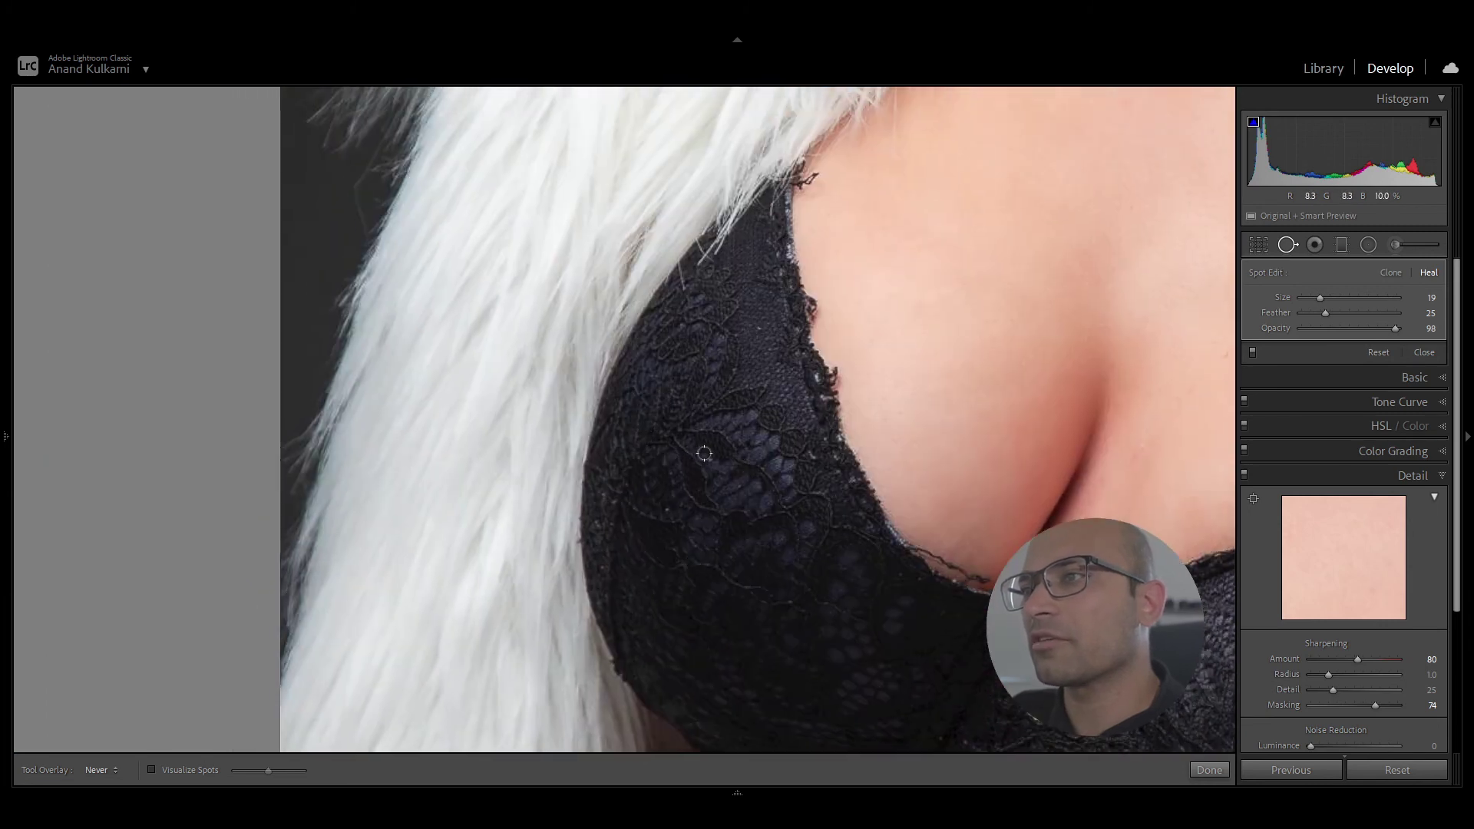
left_click_drag(818, 520, 607, 435)
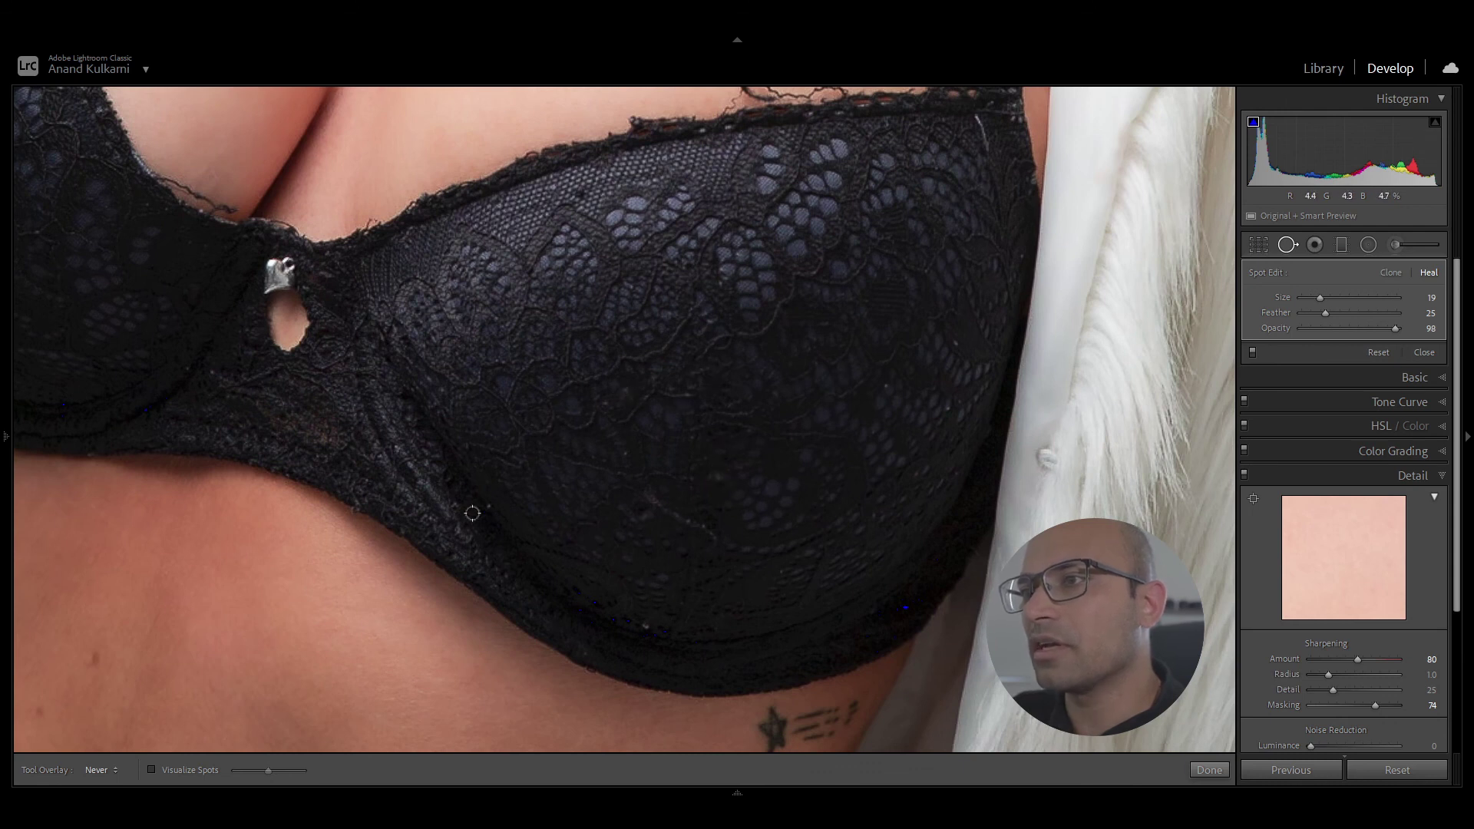
Step: Try to heal away the loose threads along the bra's upper edge with brush size 15, and undo that heal
left_click_drag(855, 333, 707, 629)
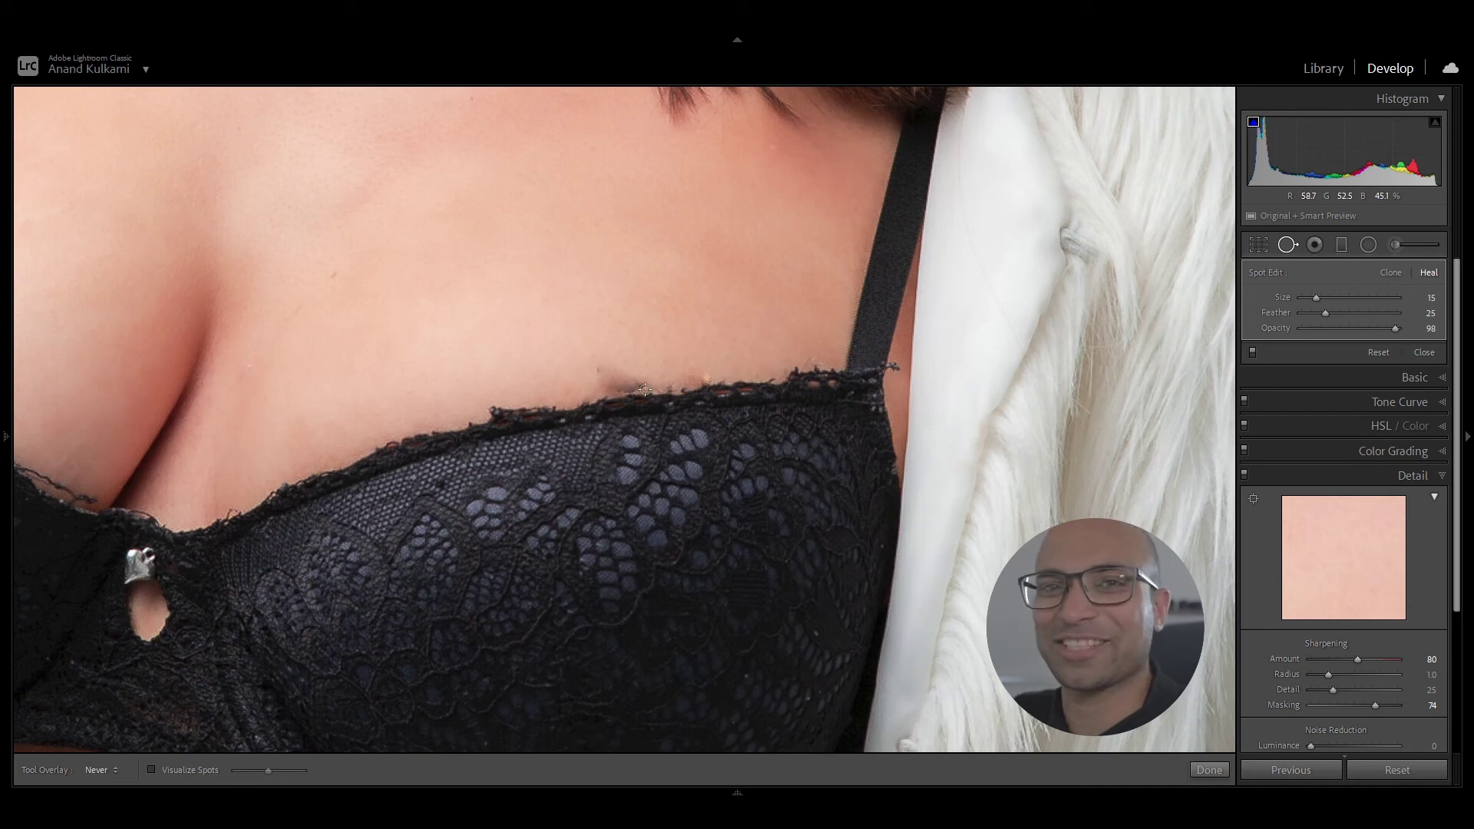
key("ctrl+z")
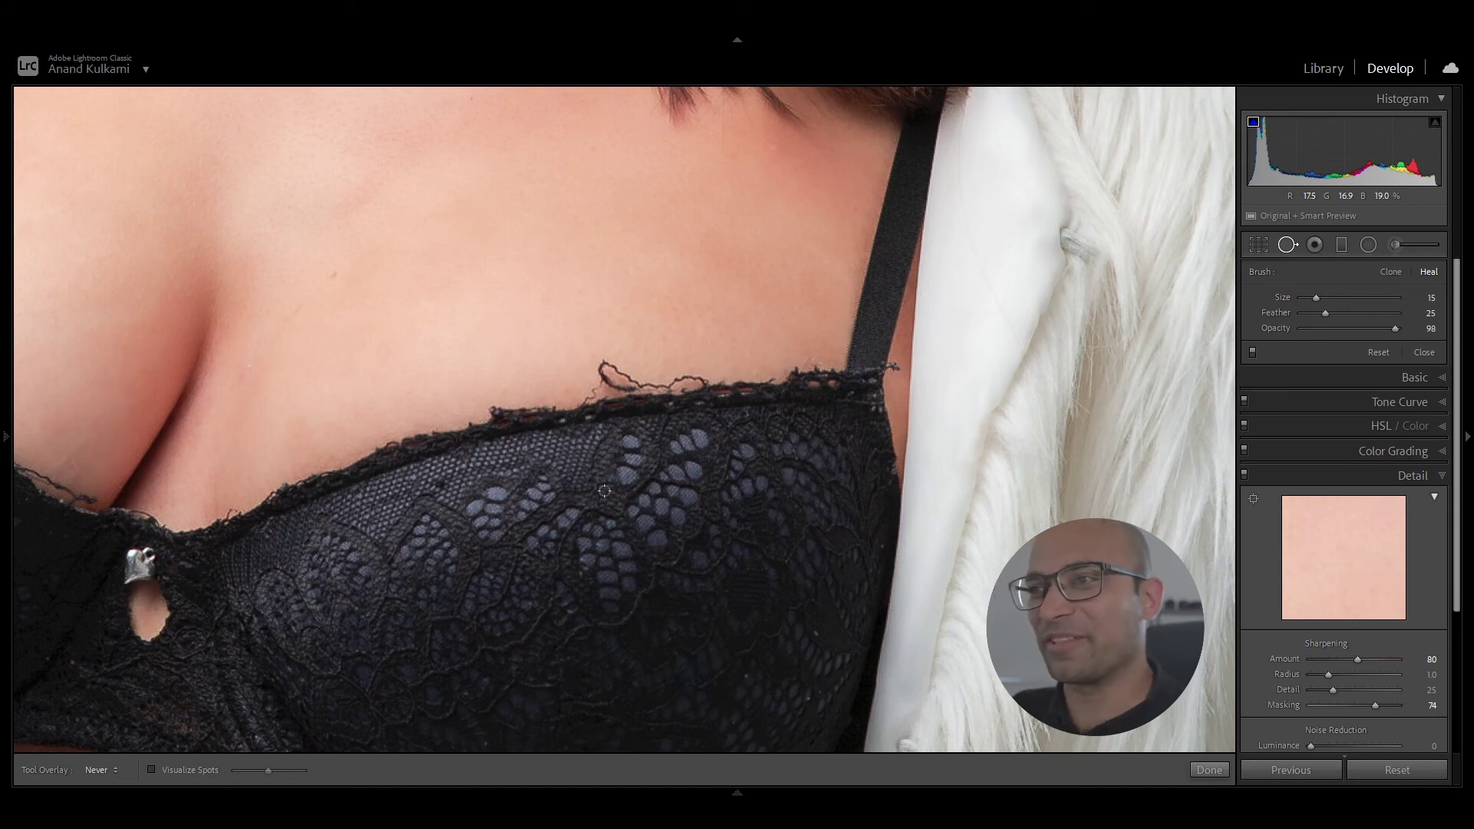
Step: Heal the remaining specks across the lace with a size 15 healing brush and finish the spot removal
scroll(517, 645, "down", 5)
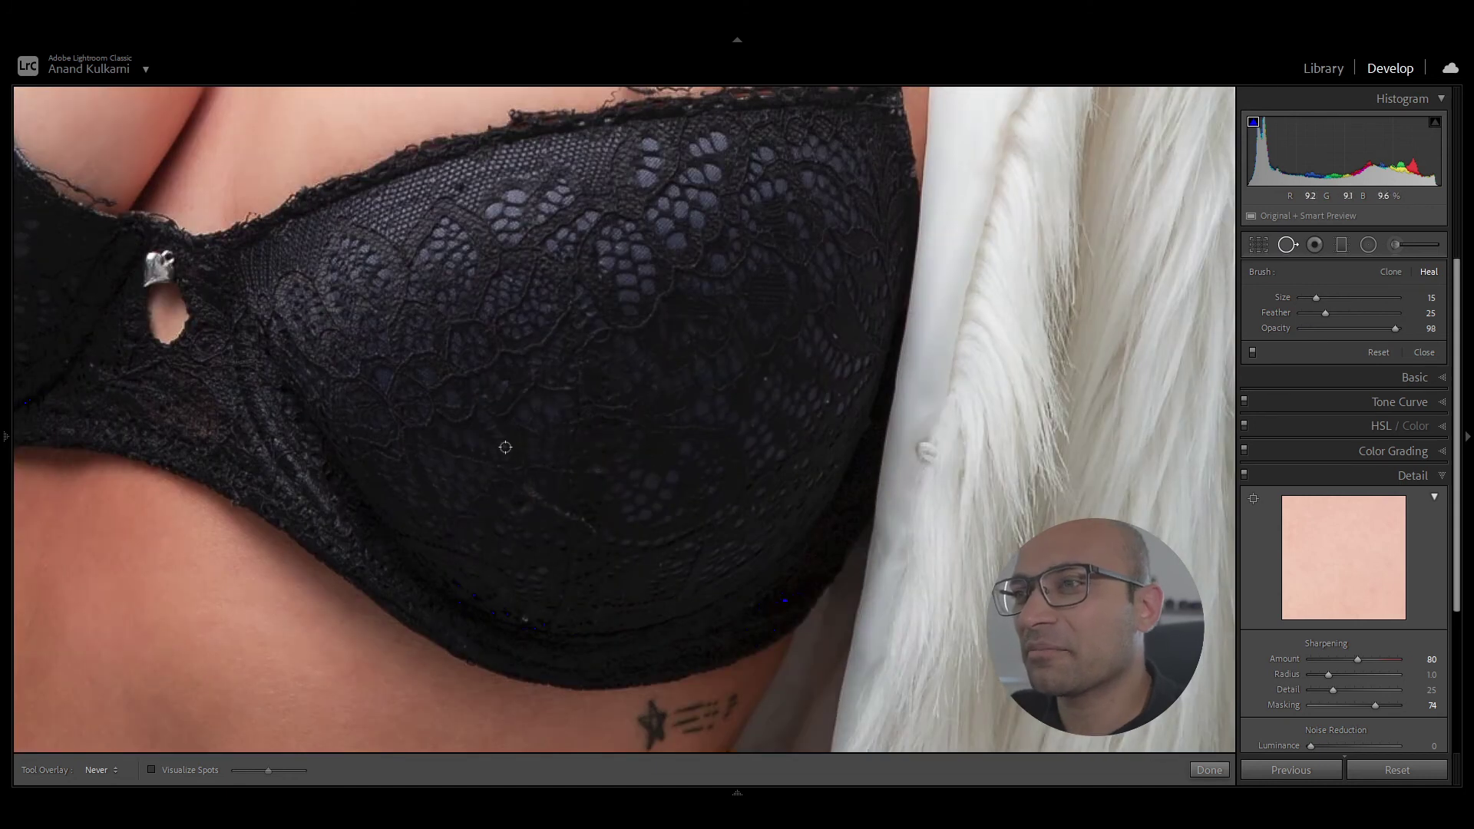
scroll(618, 467, "right", 3)
scroll(617, 467, "up", 2)
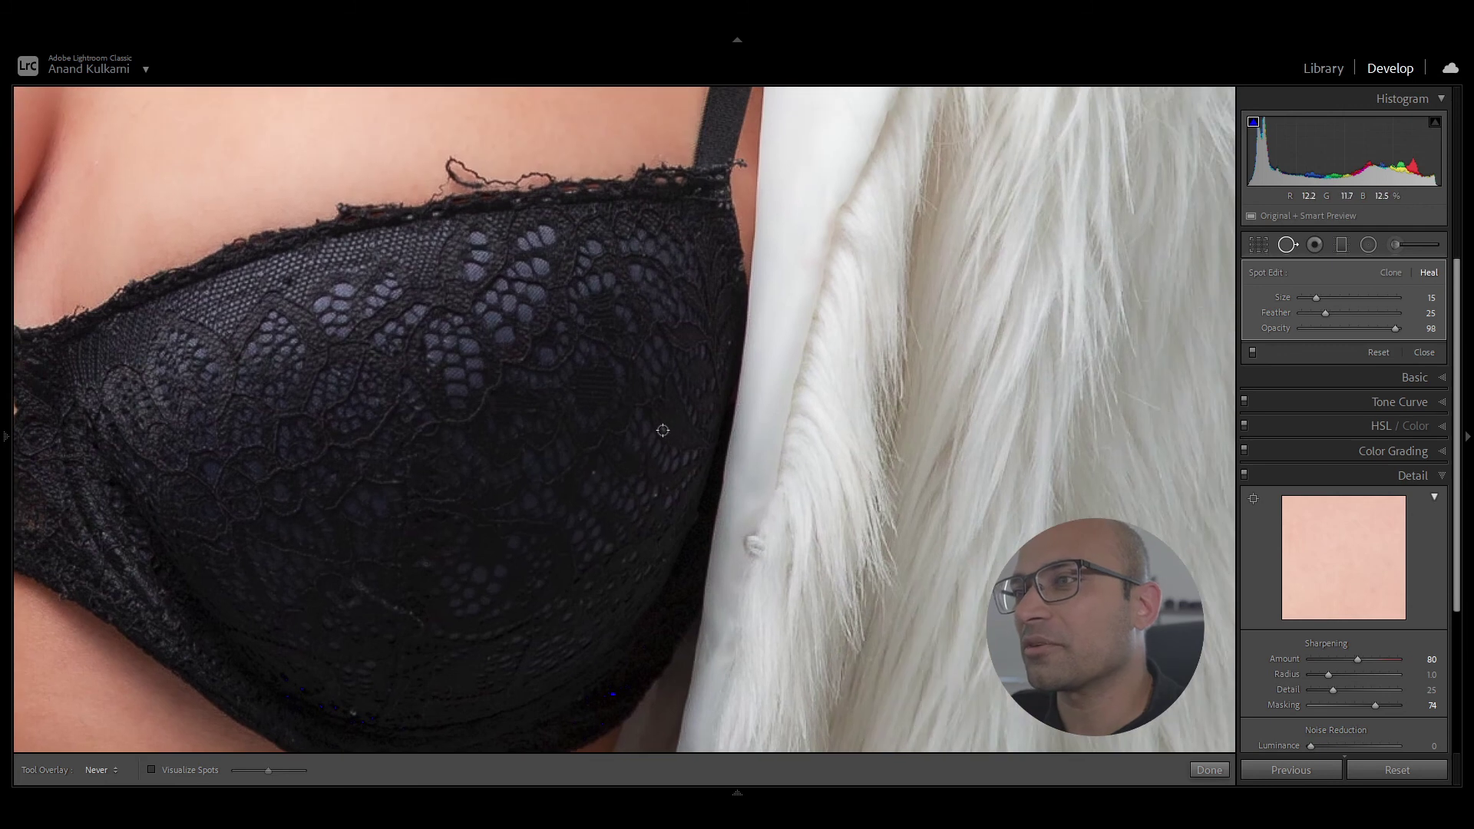
scroll(384, 654, "down", 5)
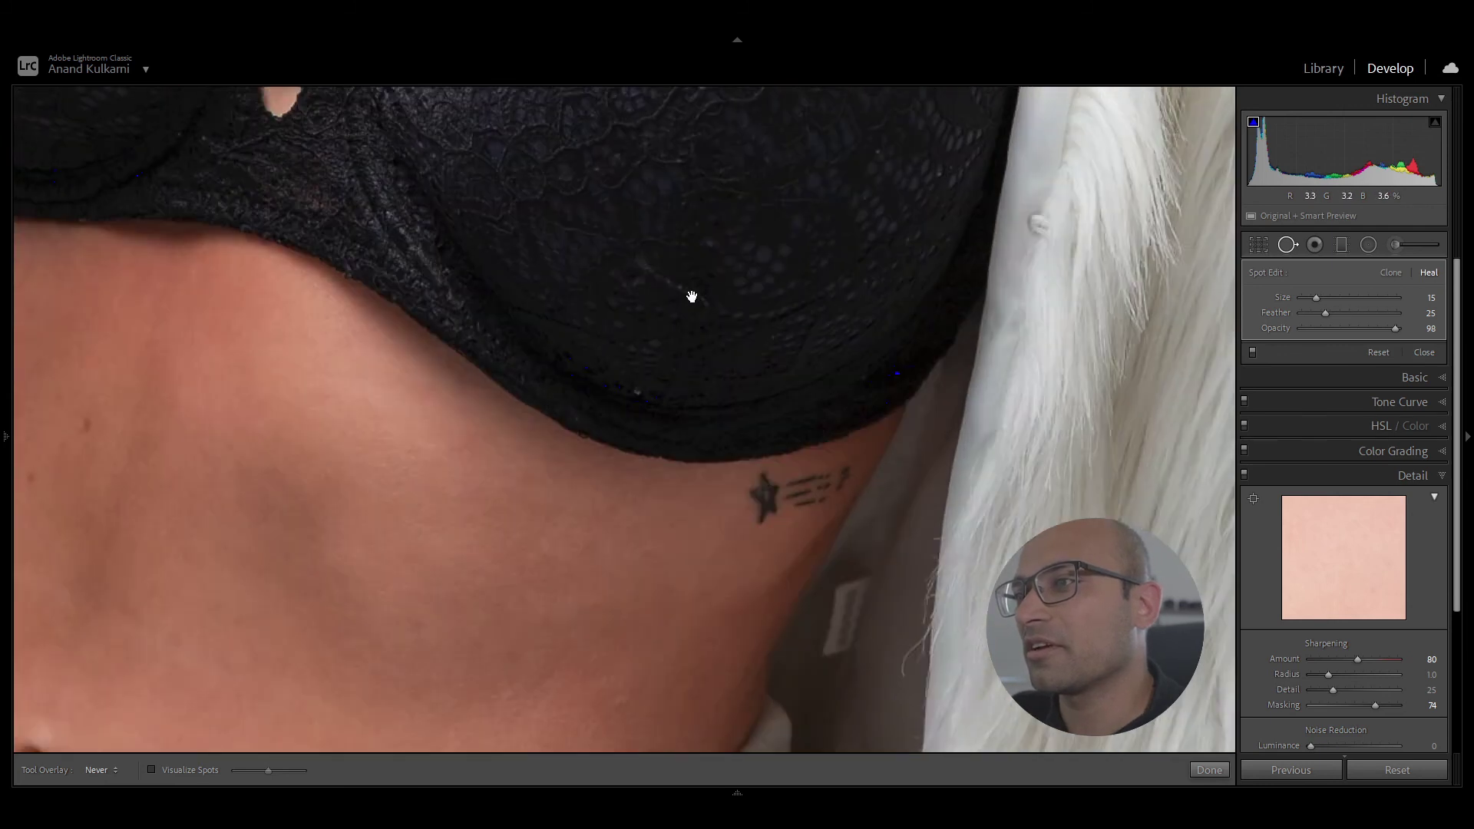
scroll(707, 273, "left", 5)
scroll(707, 273, "up", 3)
scroll(862, 560, "left", 4)
scroll(862, 559, "up", 3)
scroll(809, 591, "up", 2)
left_click_drag(588, 606, 627, 641)
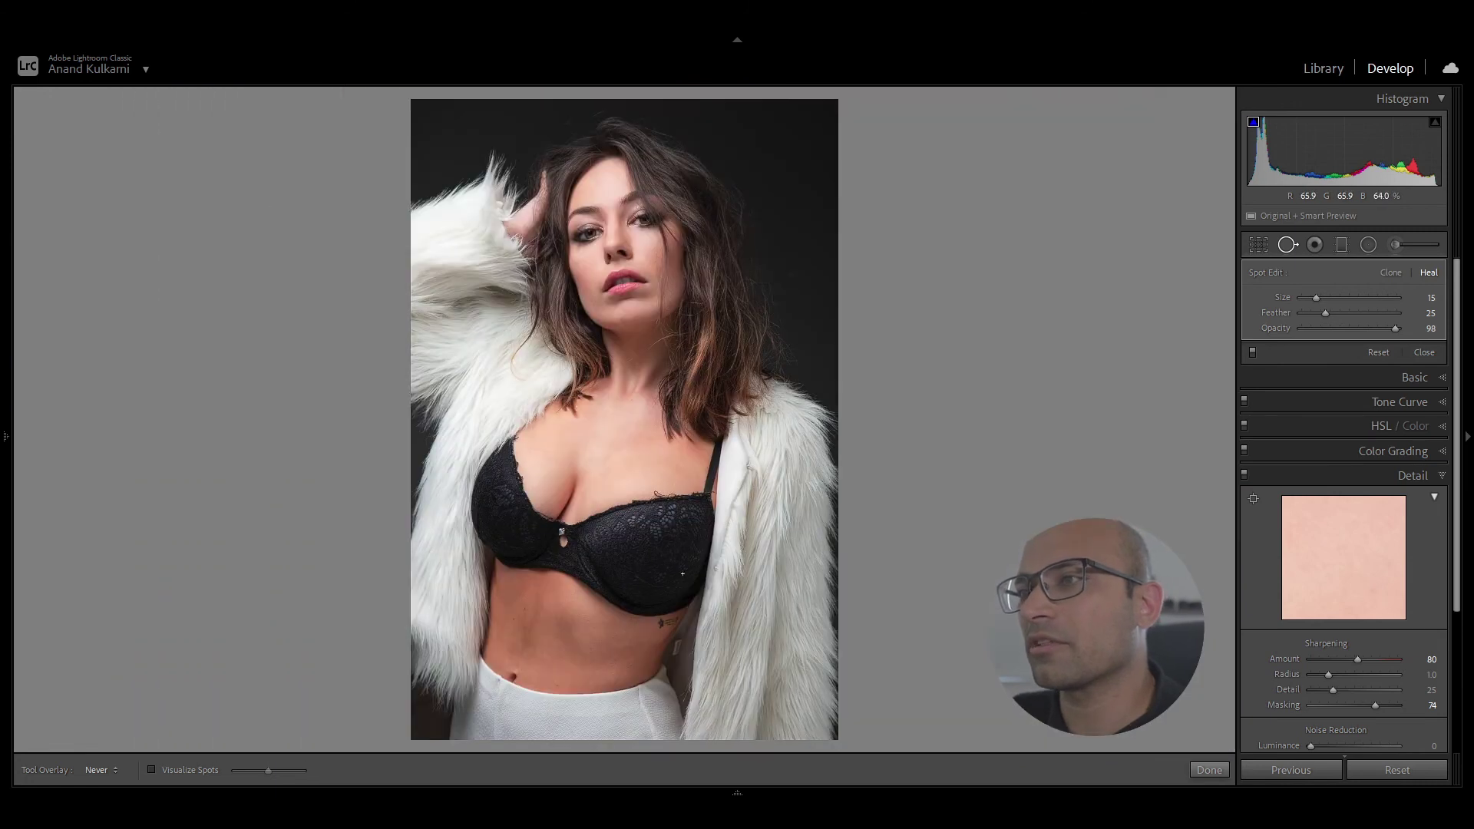
left_click(1209, 770)
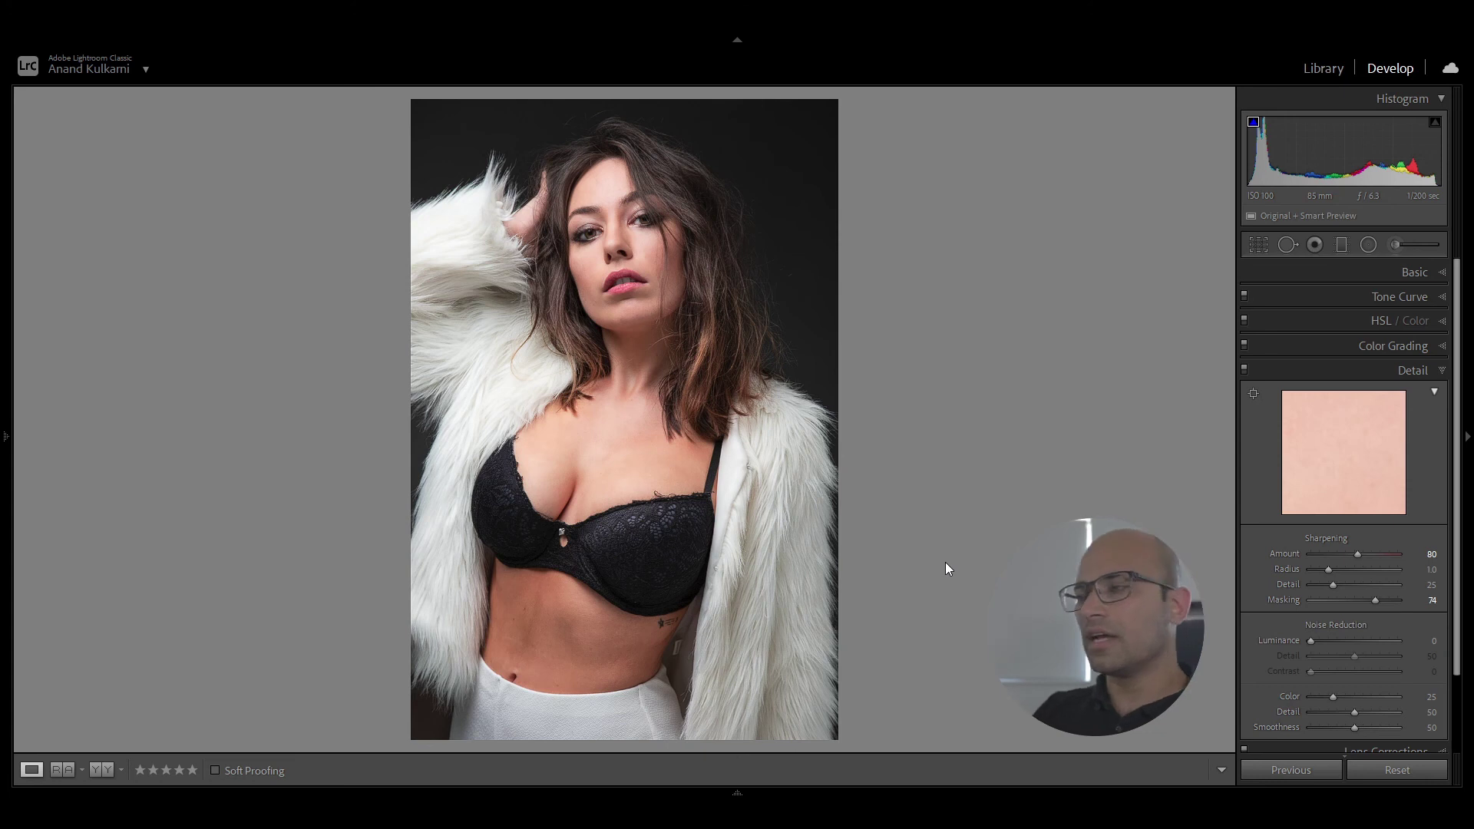
Step: Turn off the shadow clipping overlay, try a post-crop vignette amount of −100, and settle on −26
scroll(1324, 630, "down", 1)
scroll(1343, 648, "down", 3)
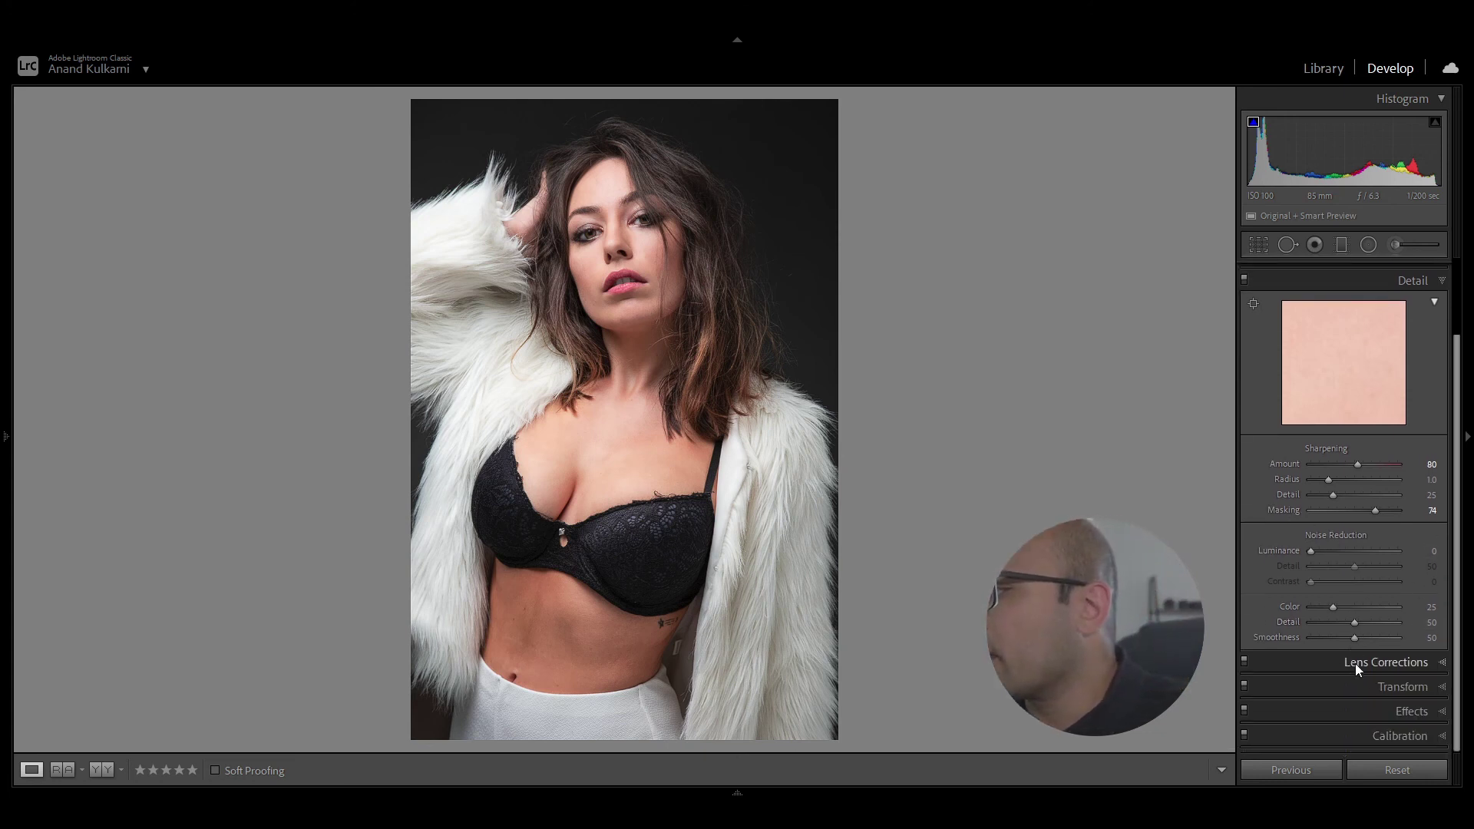
left_click(1403, 709)
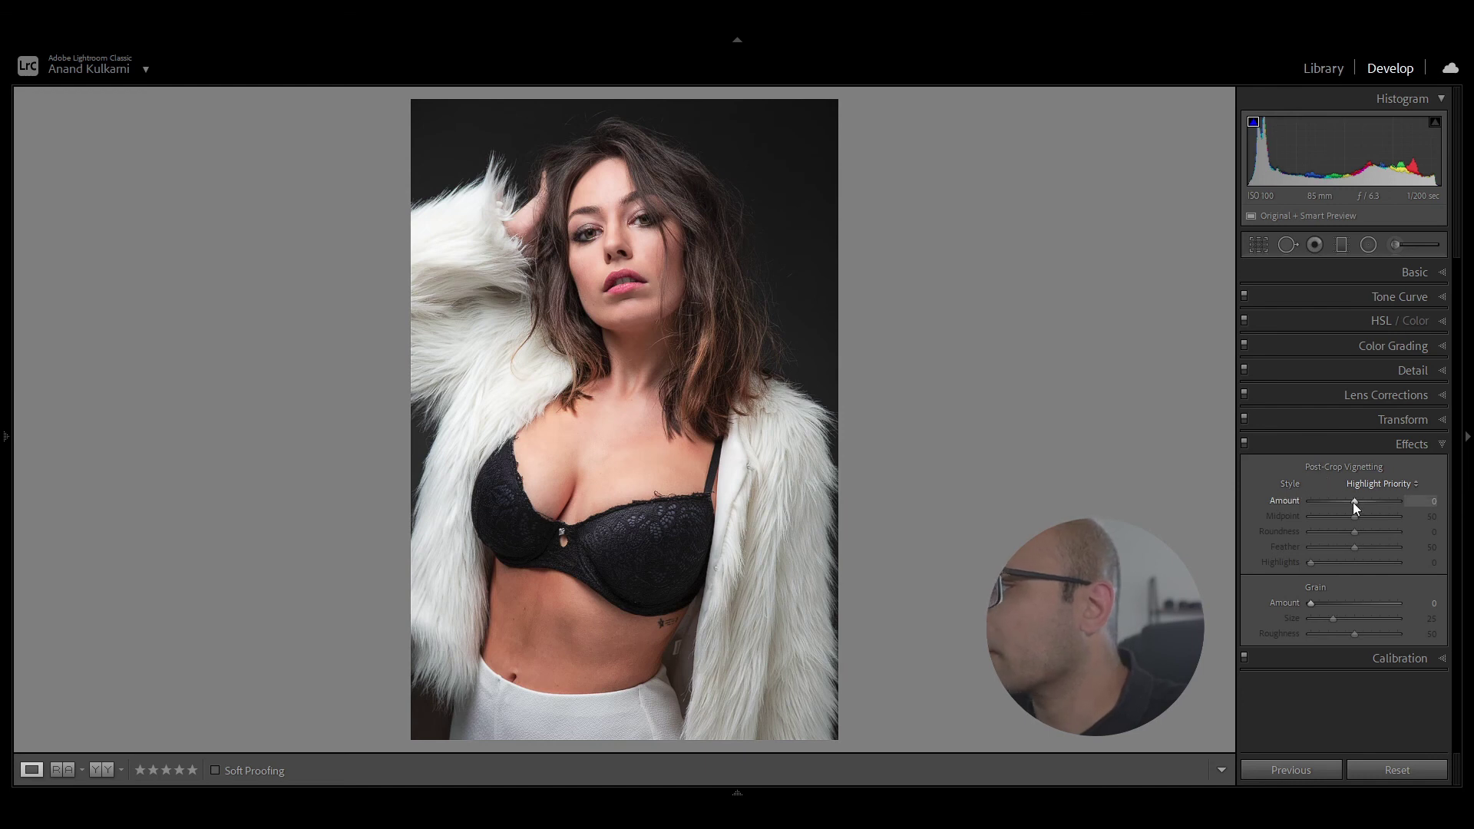
left_click_drag(1353, 501, 1127, 505)
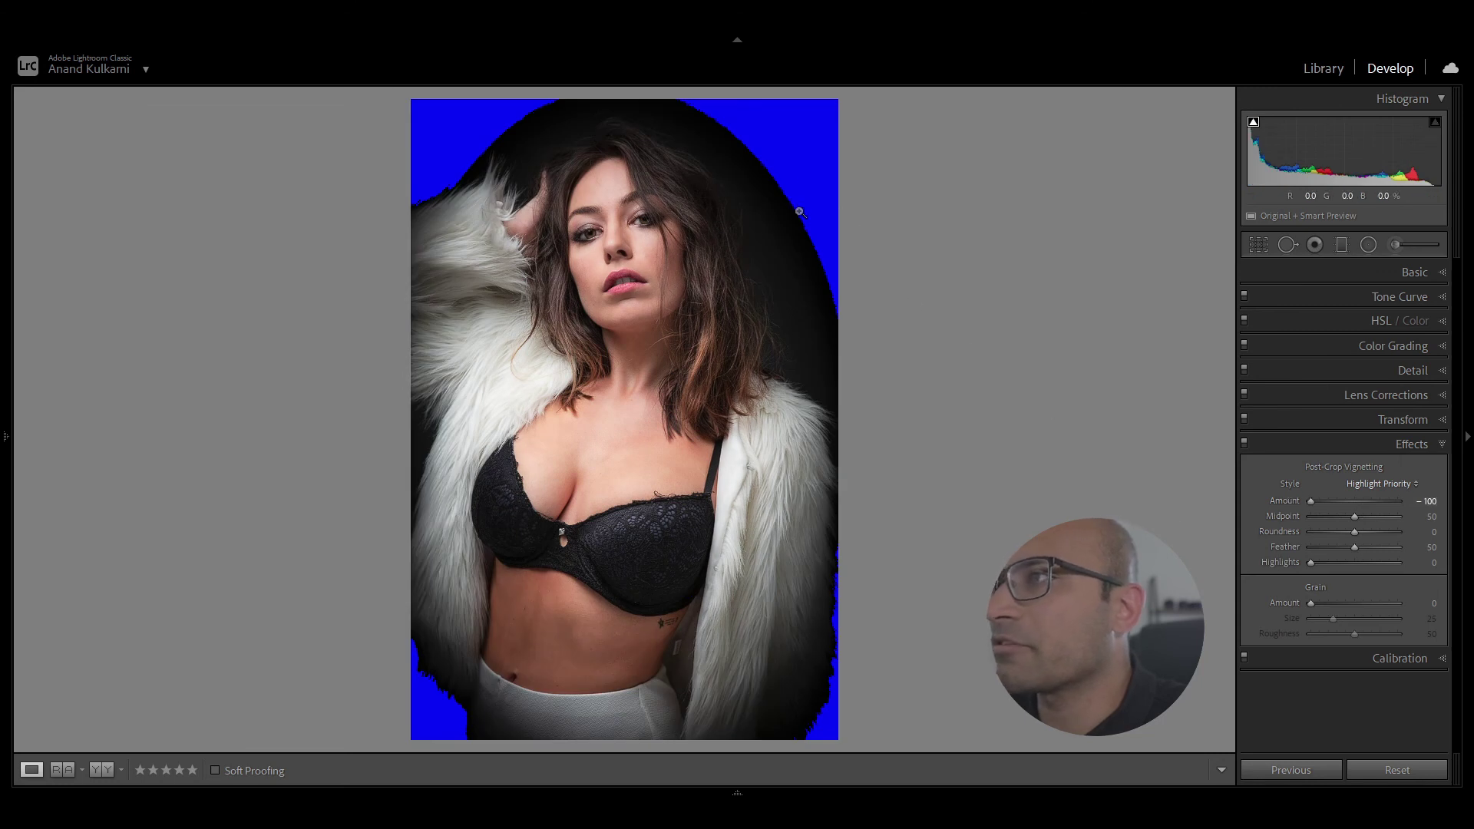
left_click(1254, 124)
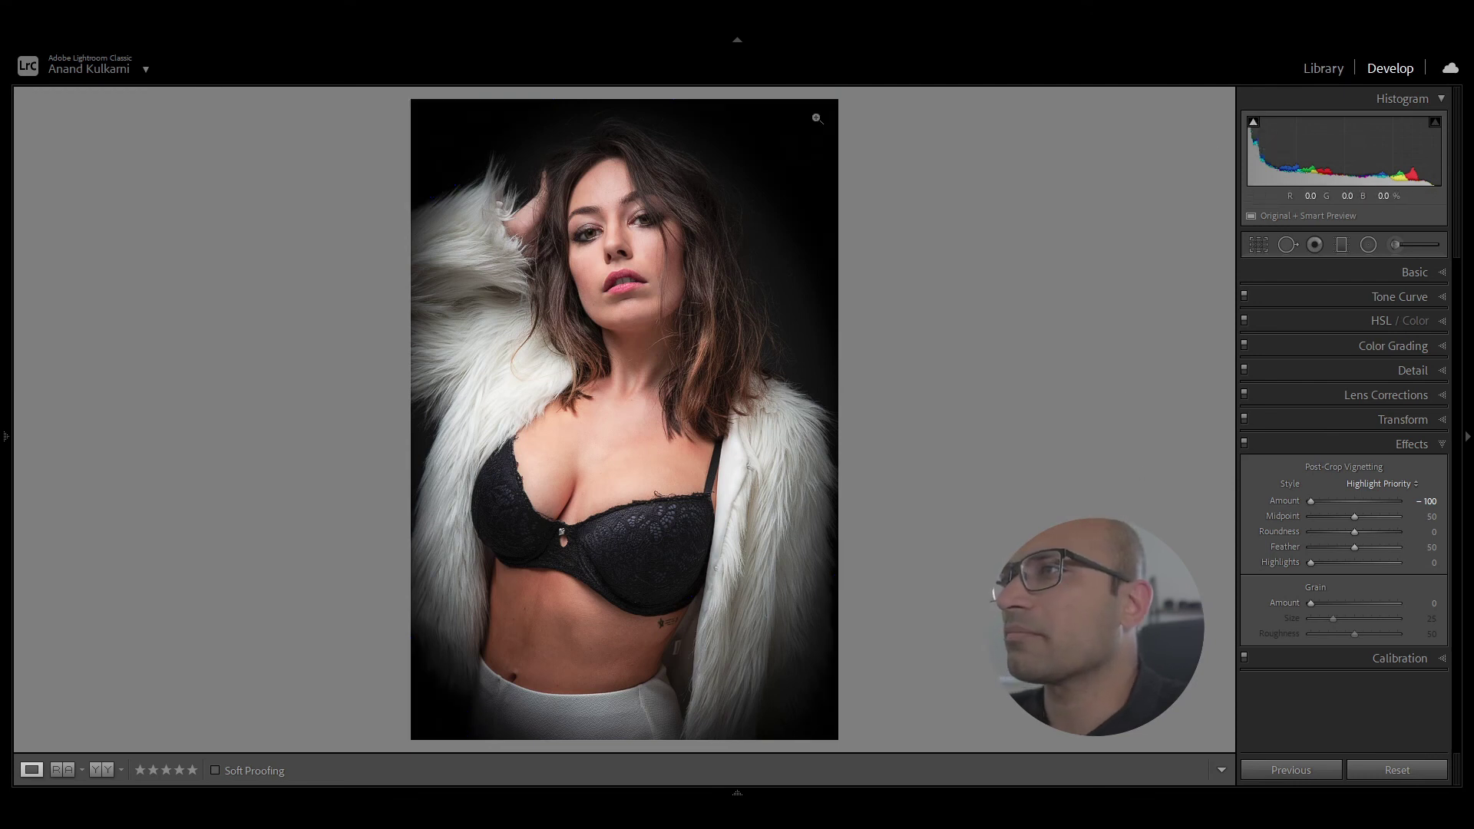
left_click(1253, 123)
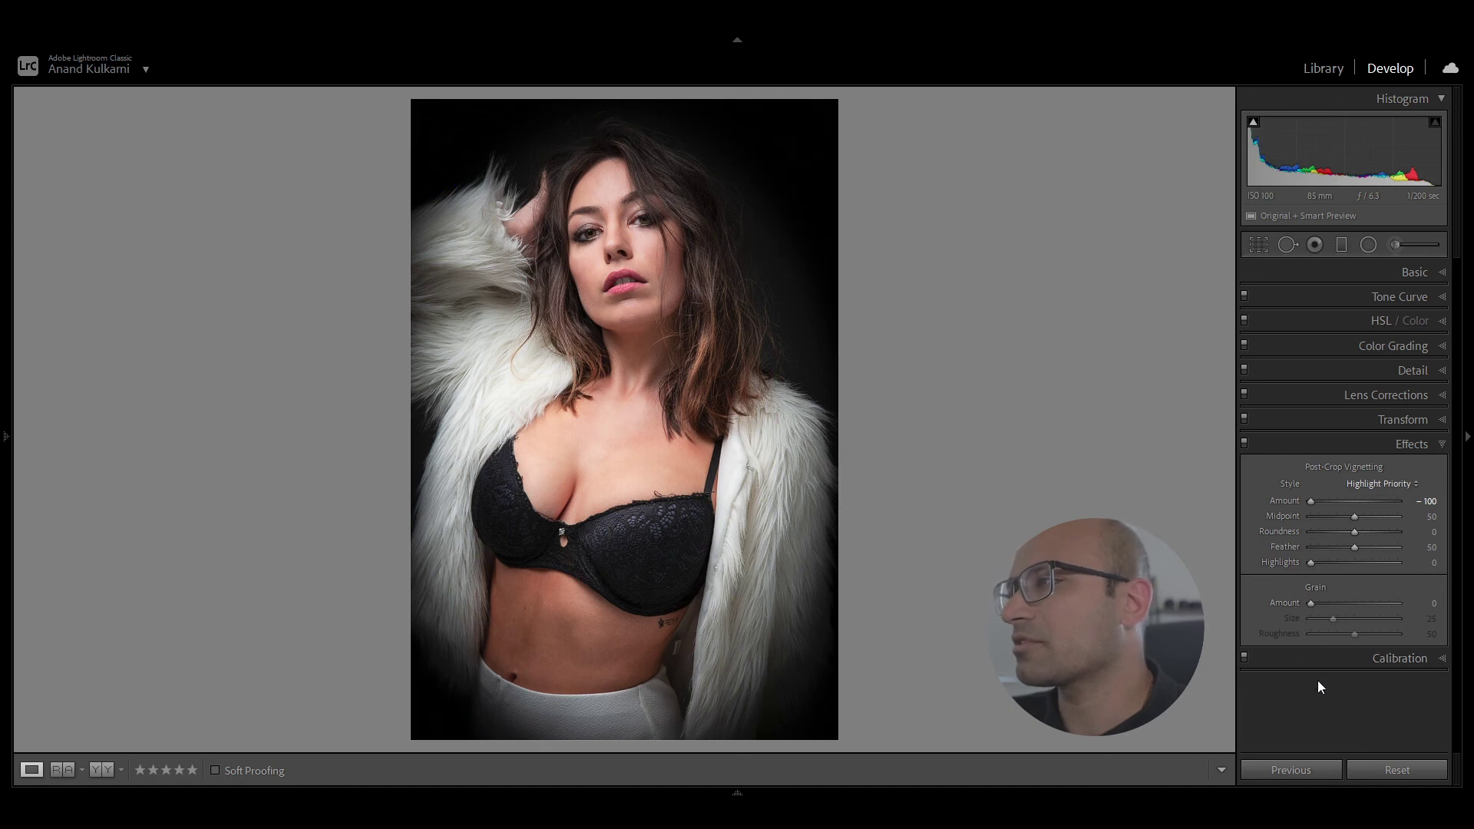
left_click_drag(1309, 501, 1341, 502)
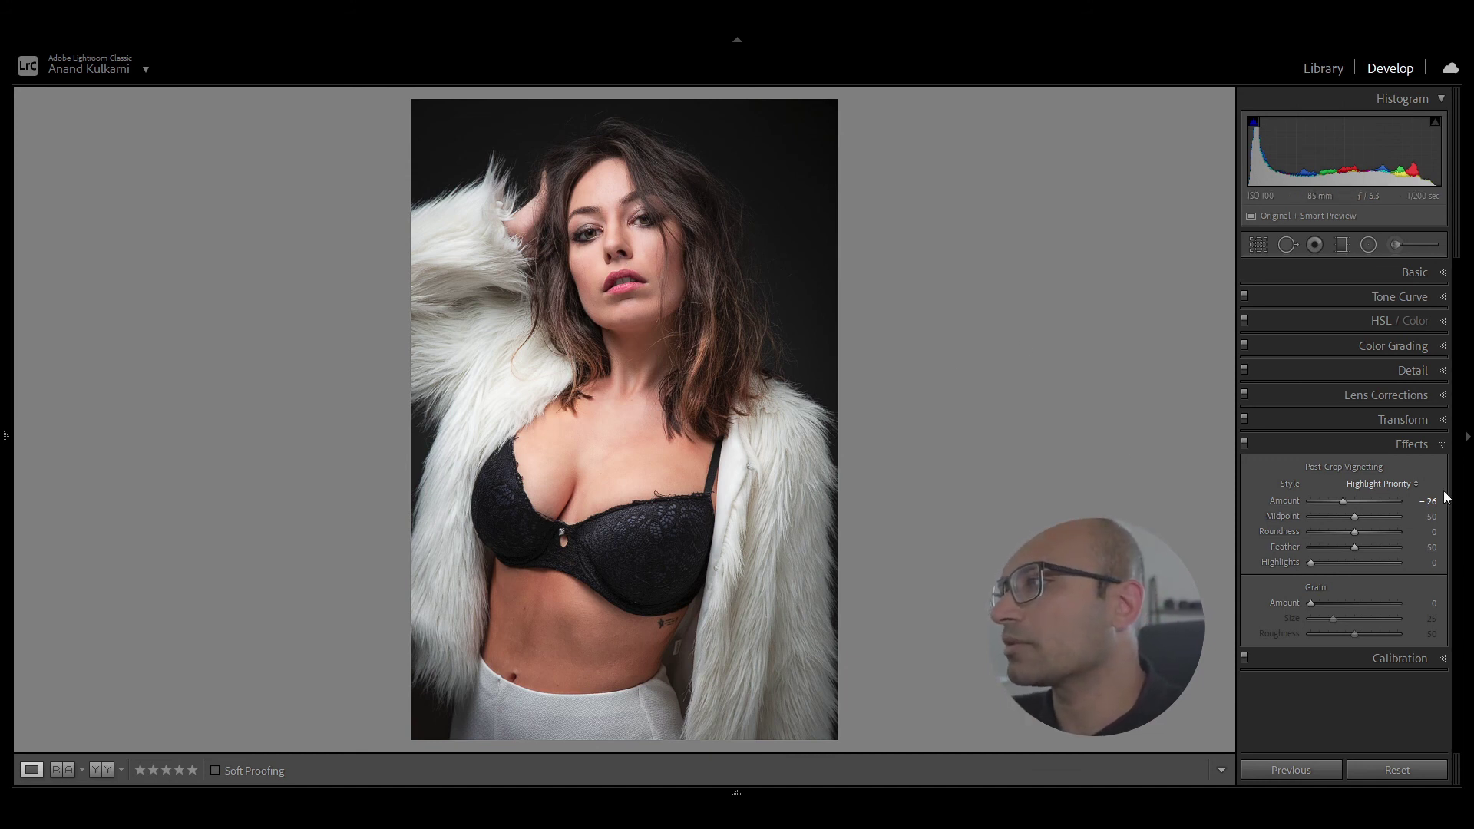
left_click(1408, 445)
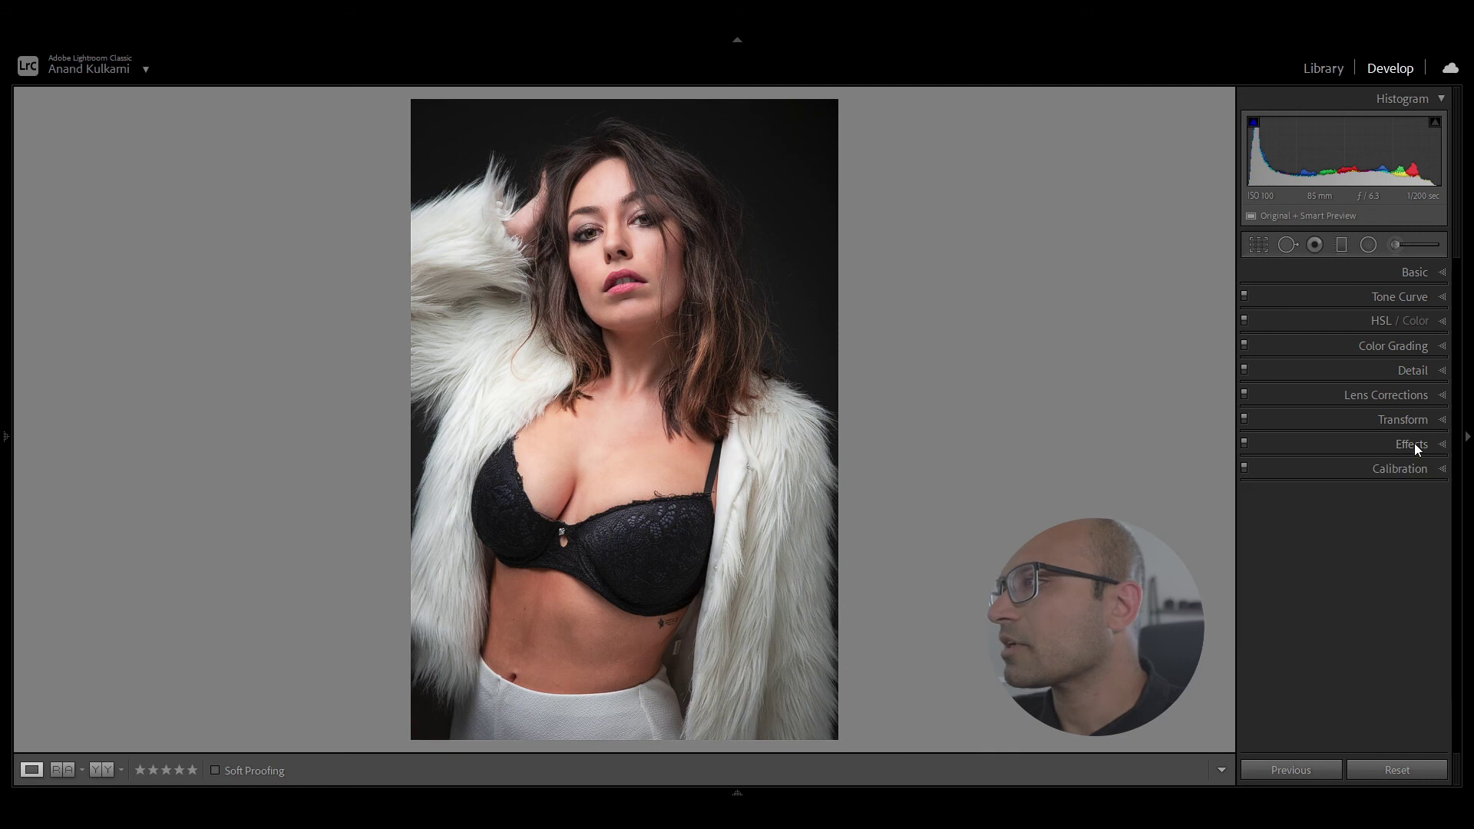
Step: Add fine grain to the photo with amount 11 and size 4, checking it close up on the face and hair
left_click(1408, 370)
scroll(1304, 607, "down", 3)
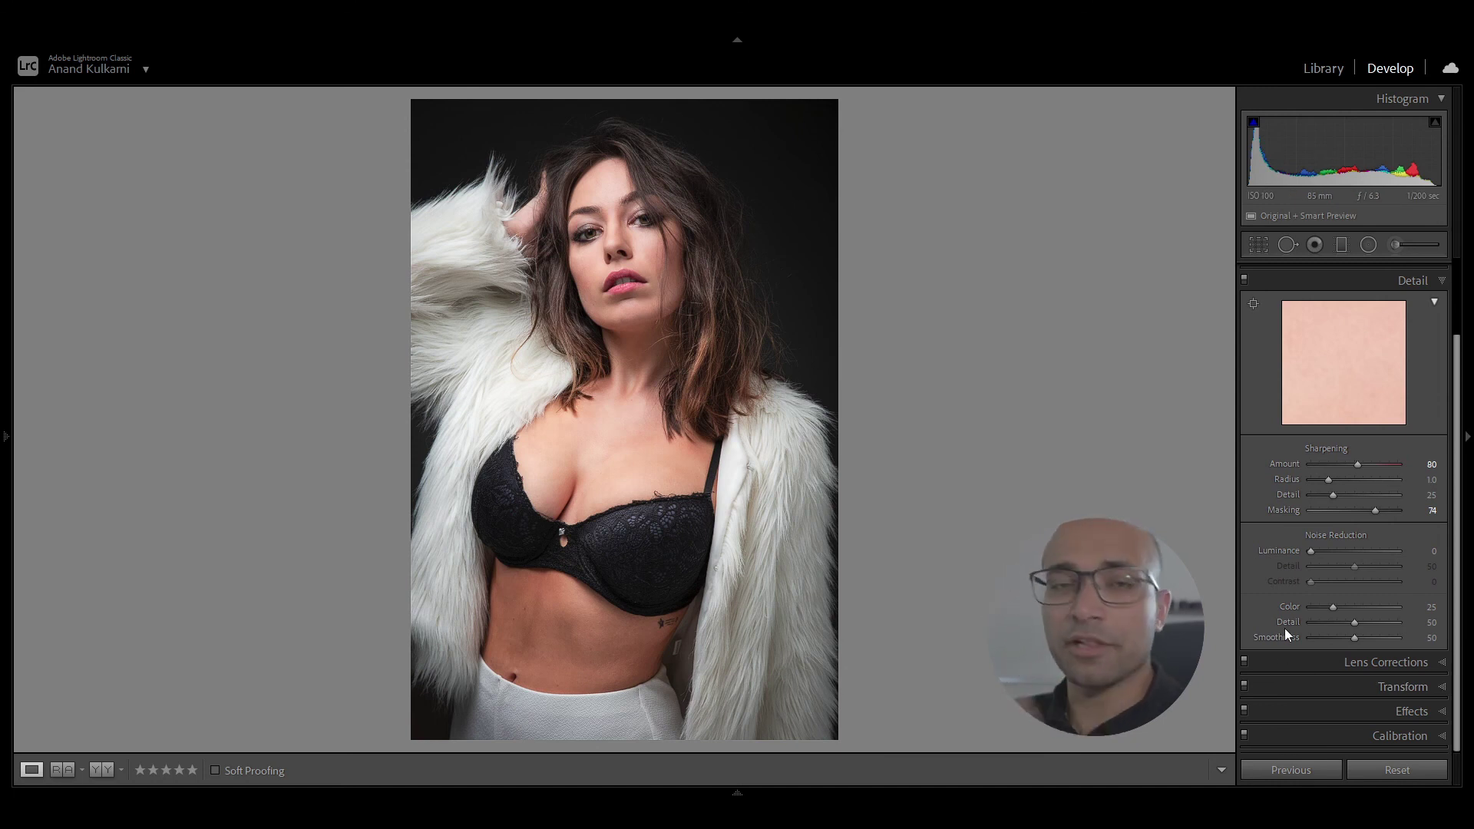
left_click(596, 253)
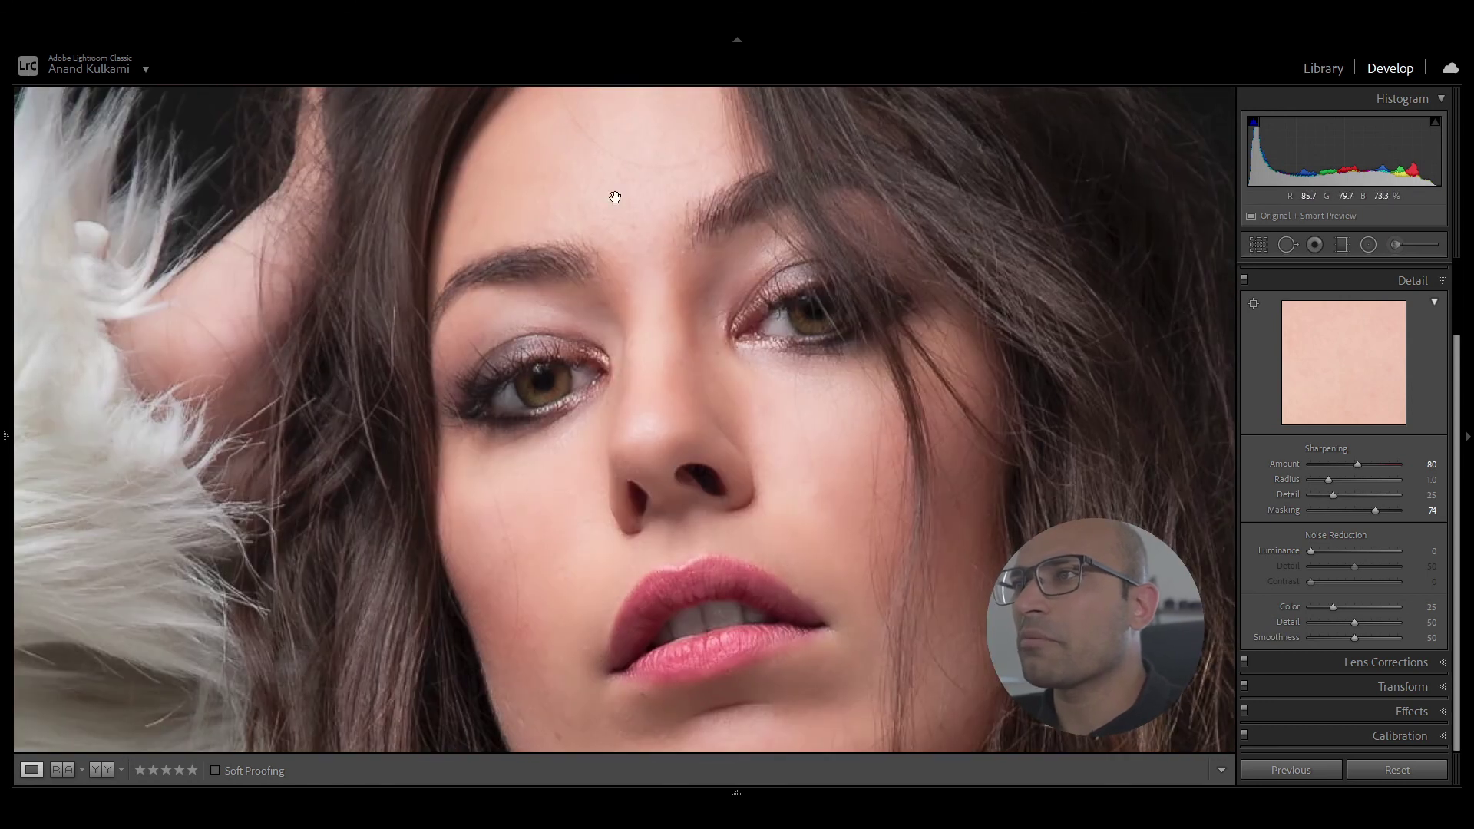
left_click_drag(800, 492, 818, 390)
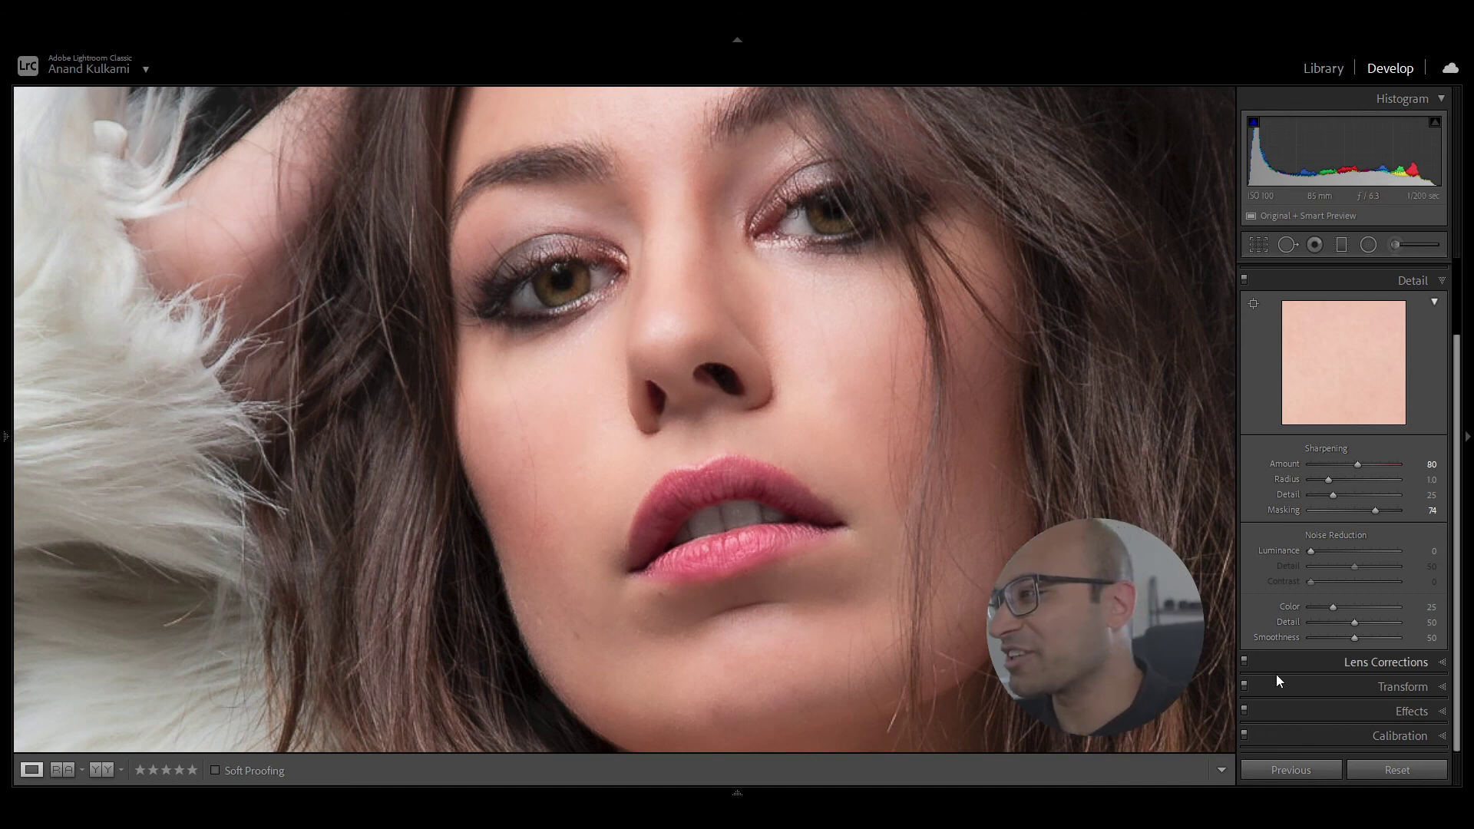
left_click(1409, 712)
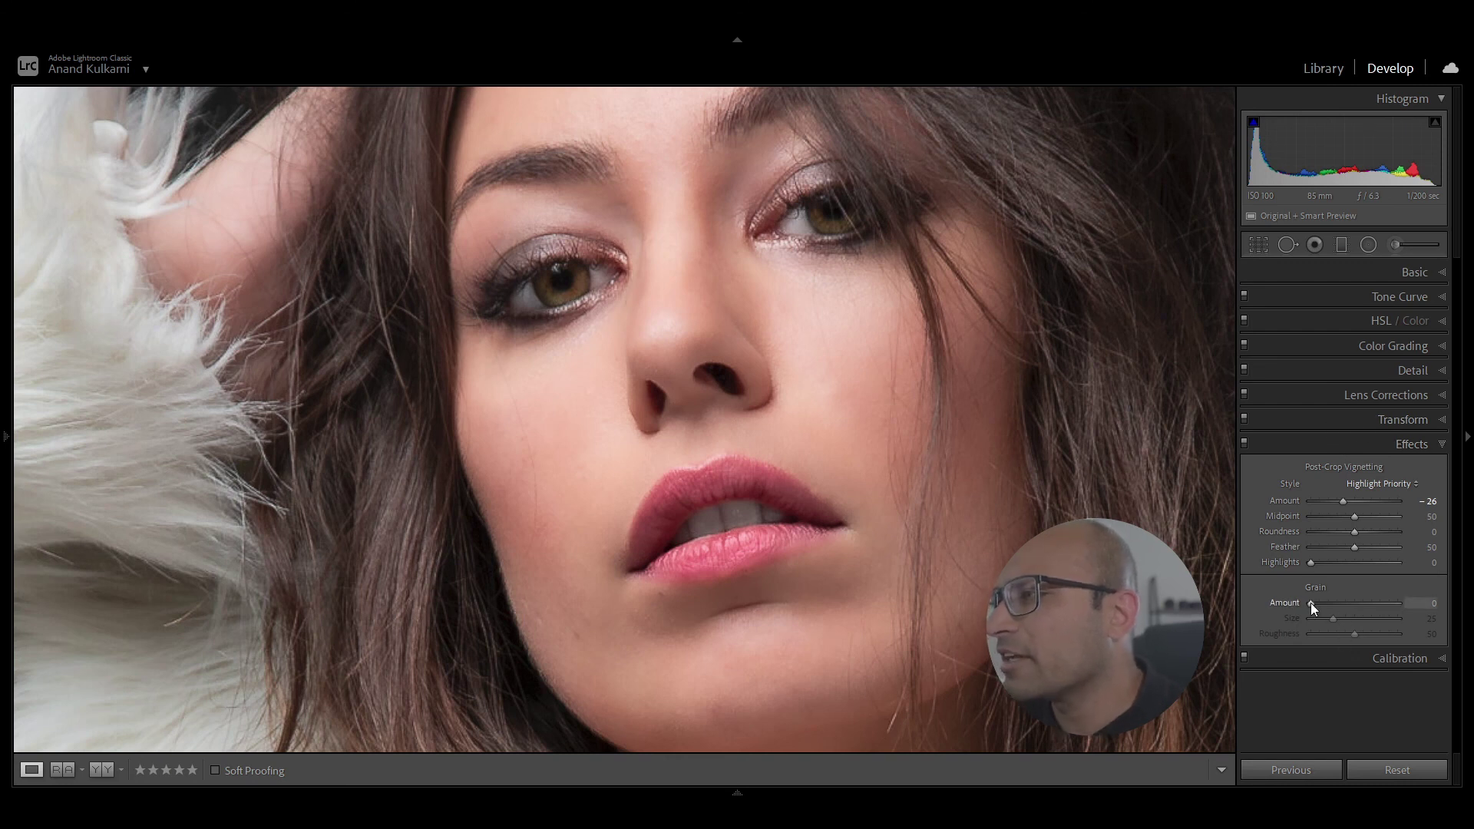
left_click_drag(1310, 603, 1323, 602)
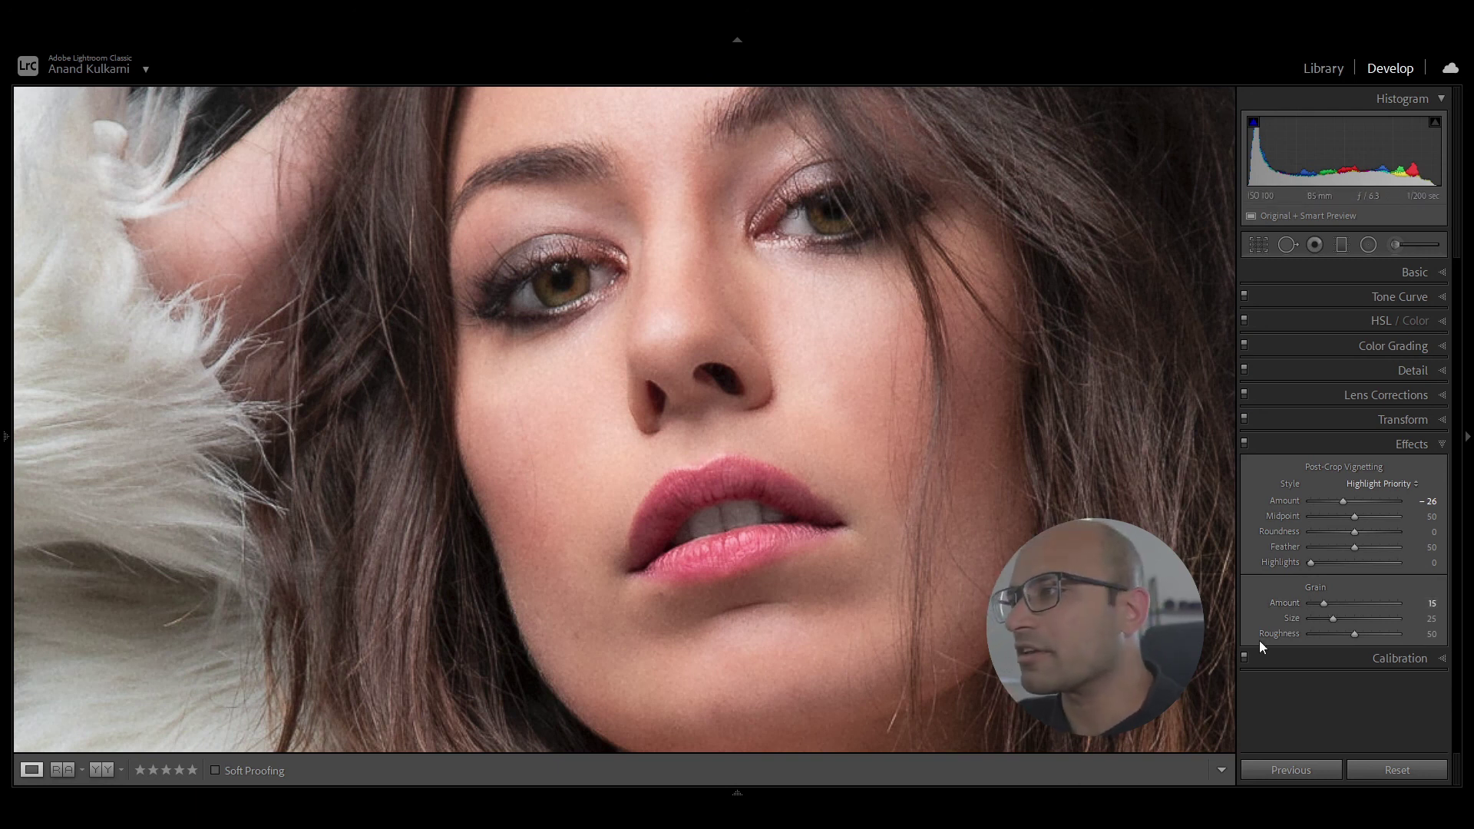
left_click_drag(1333, 619, 1311, 621)
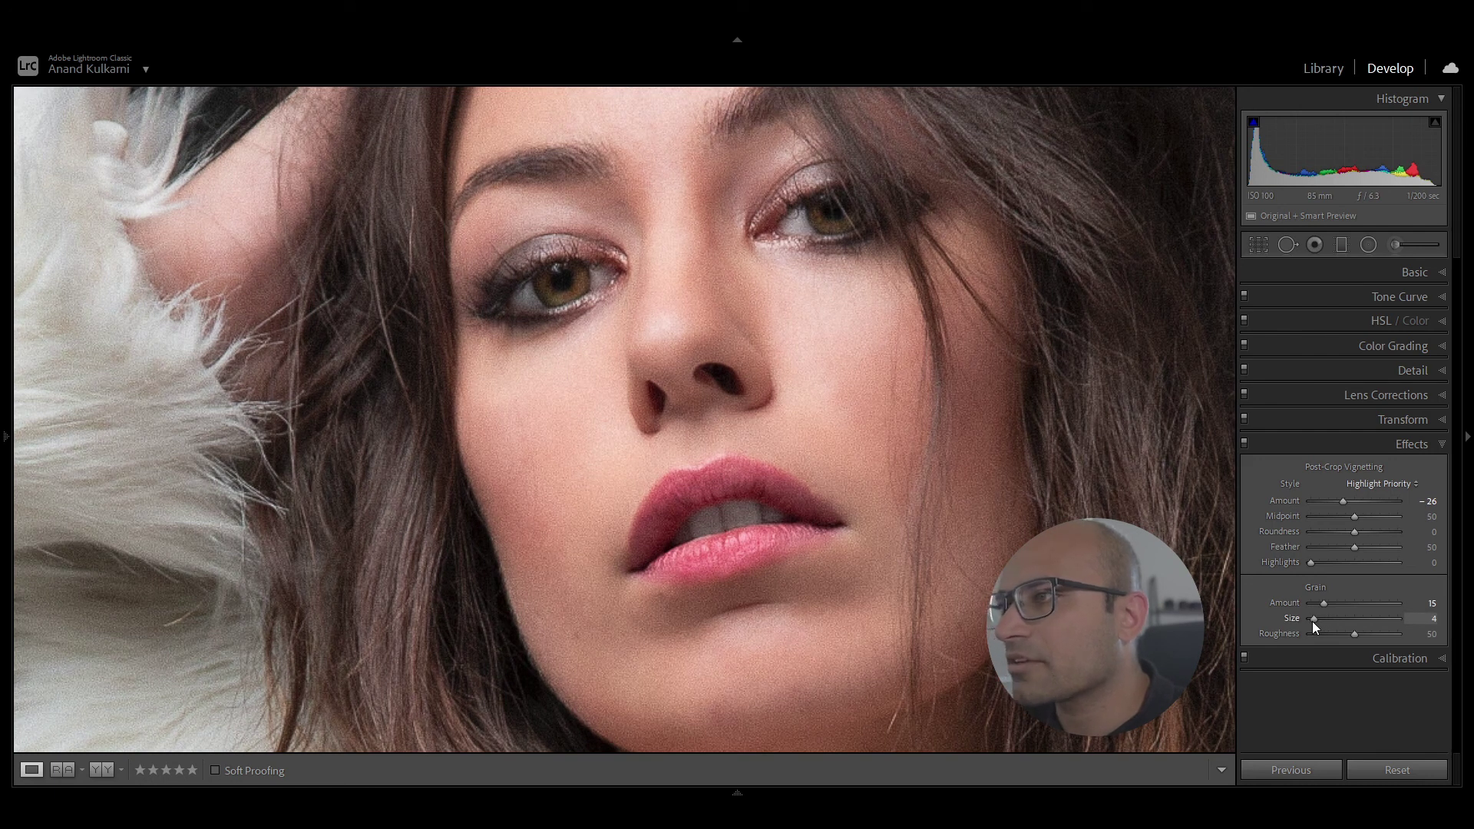
left_click_drag(1324, 602, 1318, 601)
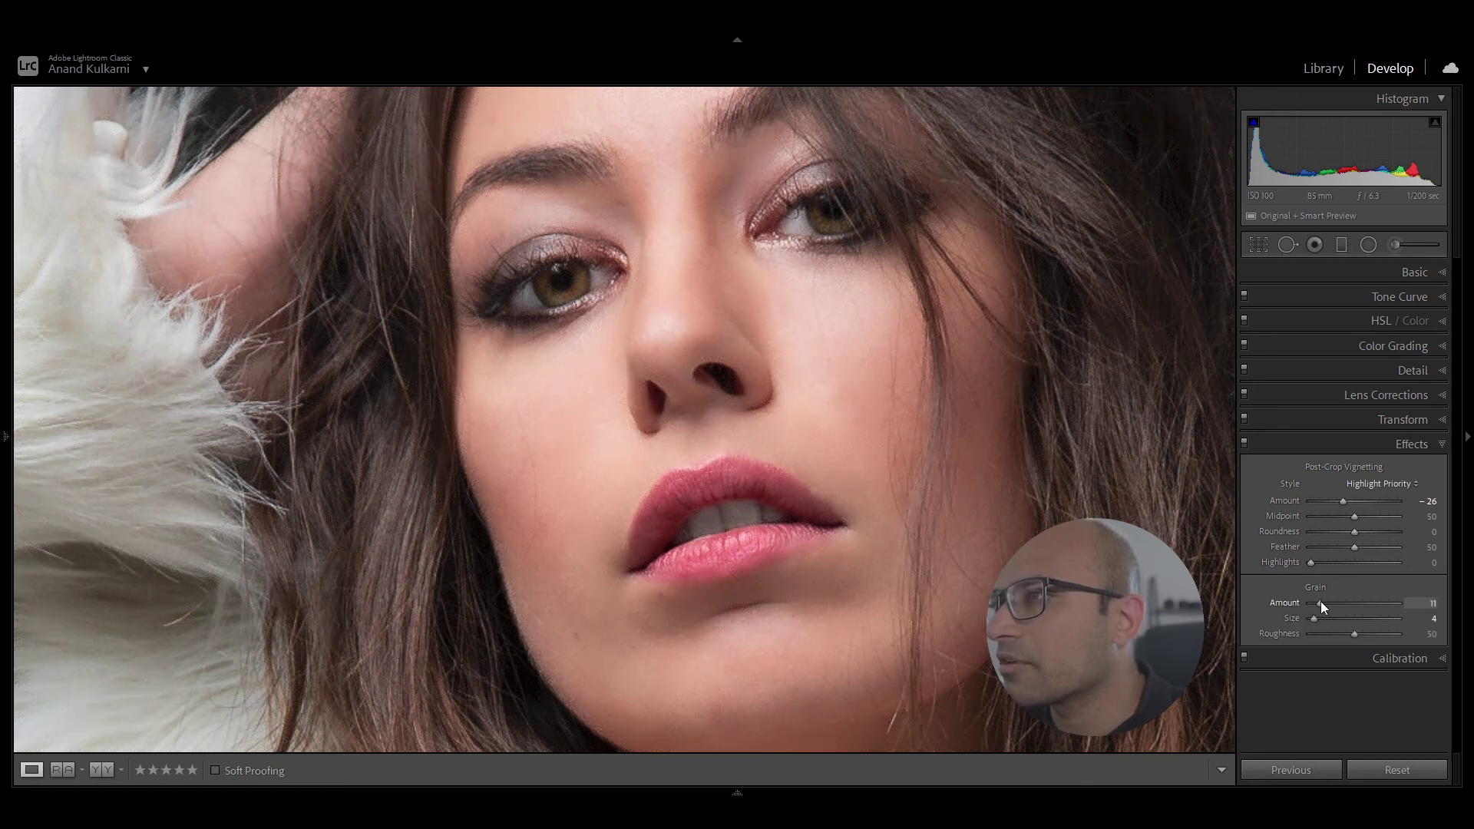
left_click(854, 522)
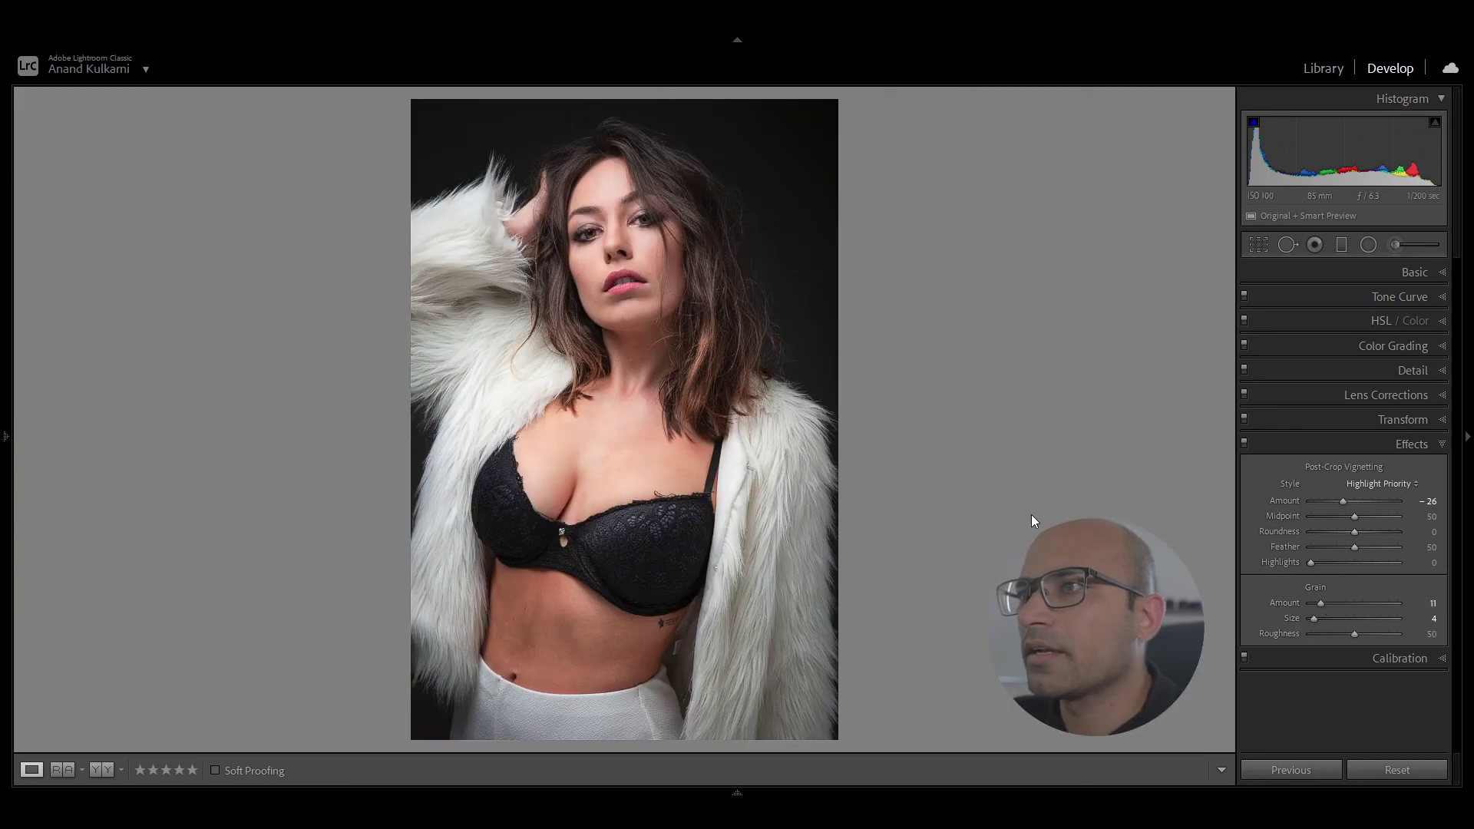
left_click_drag(614, 399, 767, 402)
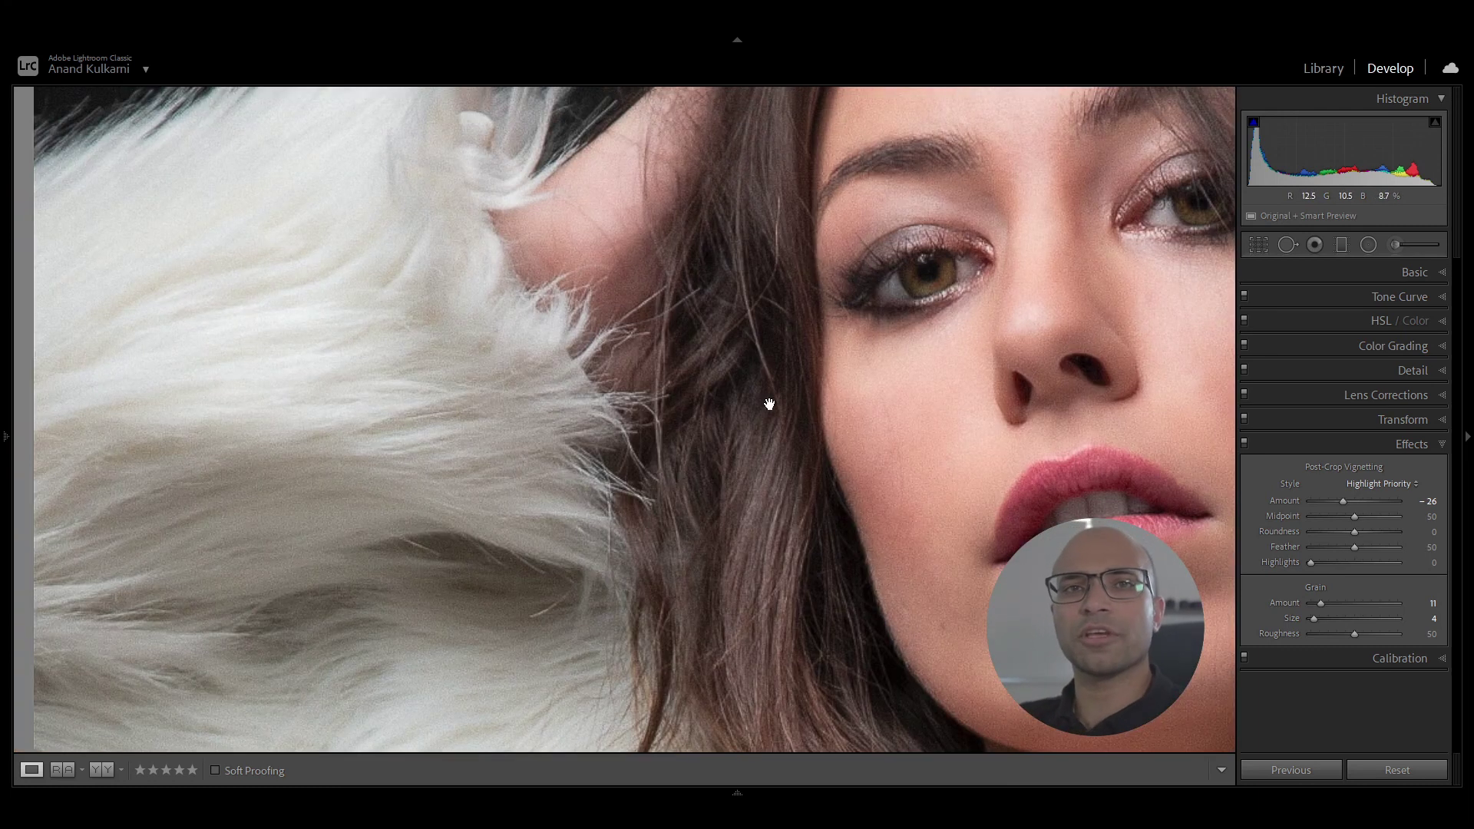
left_click(795, 420)
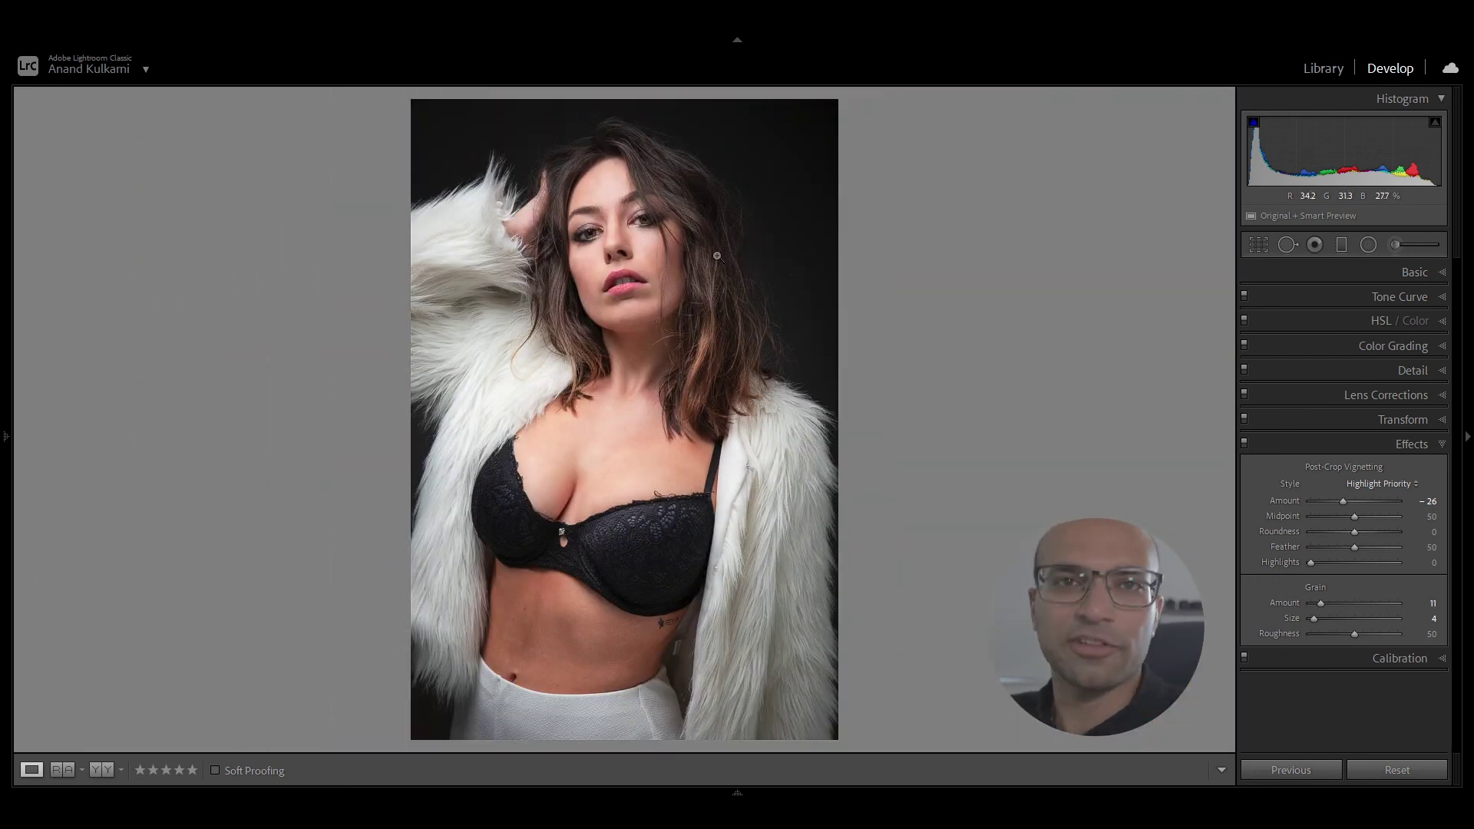
Step: Set up an adjustment brush for the eyes with the Exposure effect at 1.65 and a brush size of 3.0
left_click(610, 249)
left_click_drag(608, 246, 691, 338)
left_click(664, 288)
left_click(650, 264)
left_click_drag(650, 264, 680, 368)
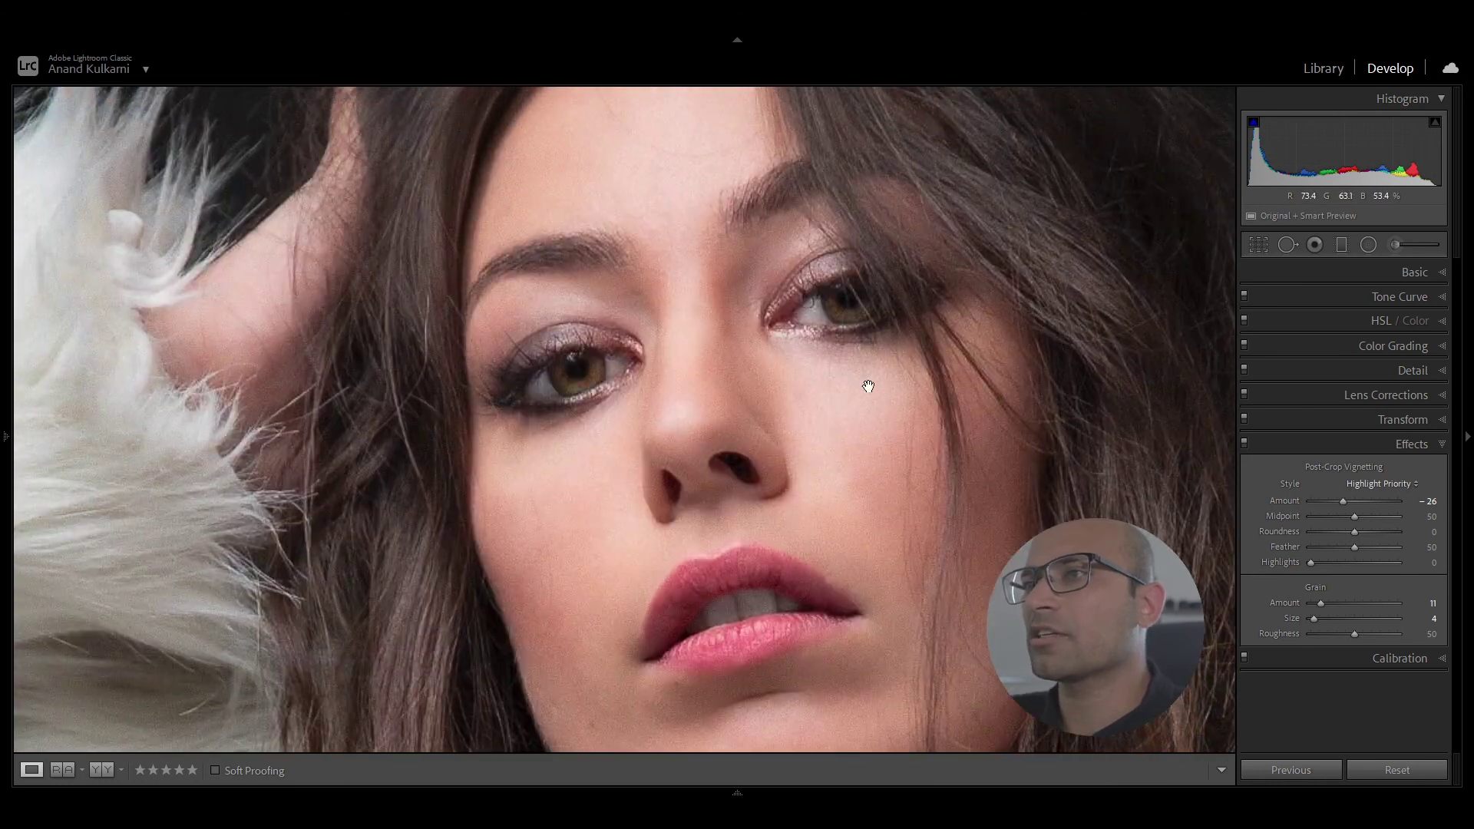
left_click(1393, 246)
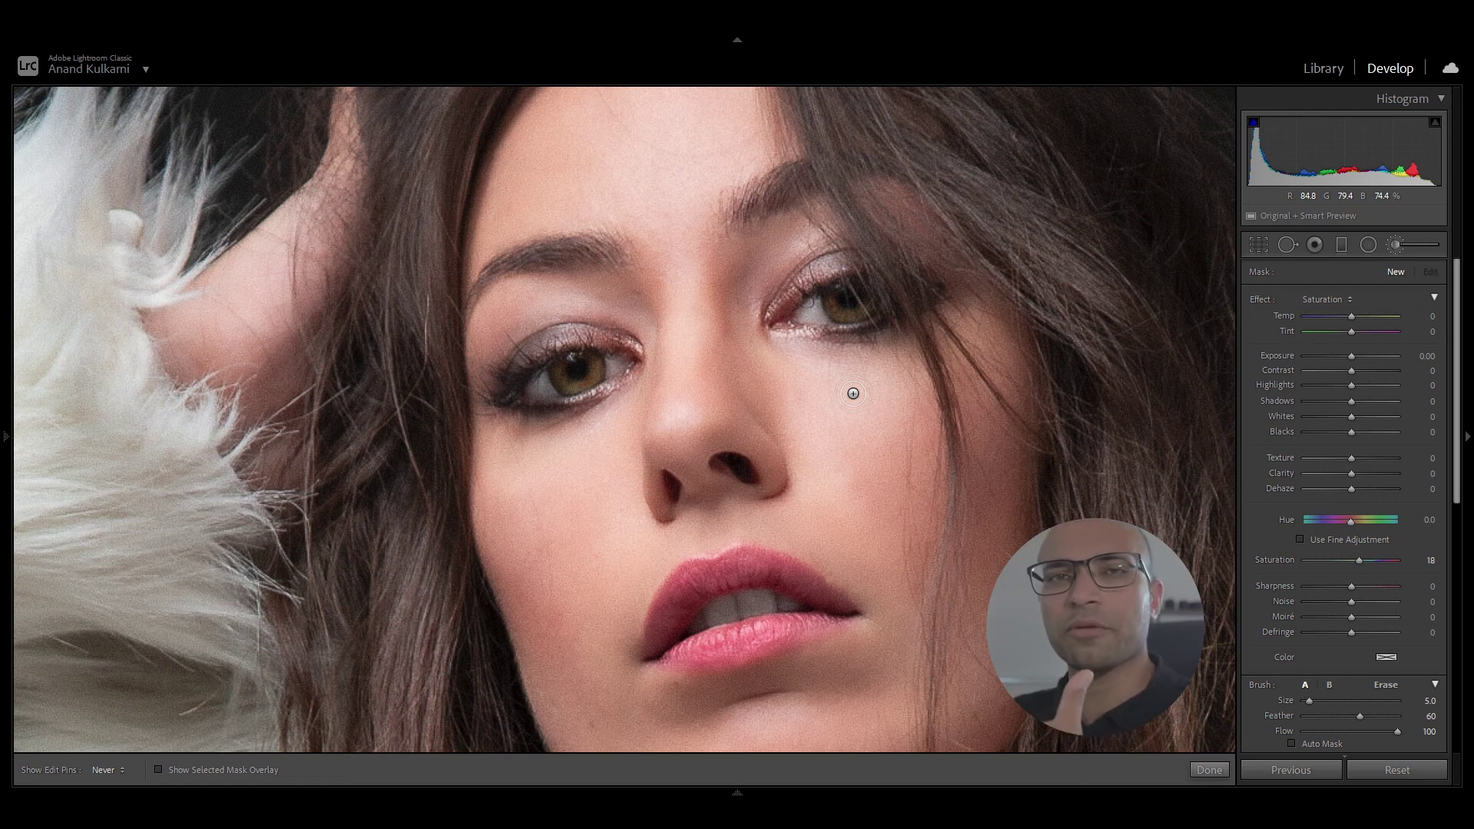
left_click(1333, 299)
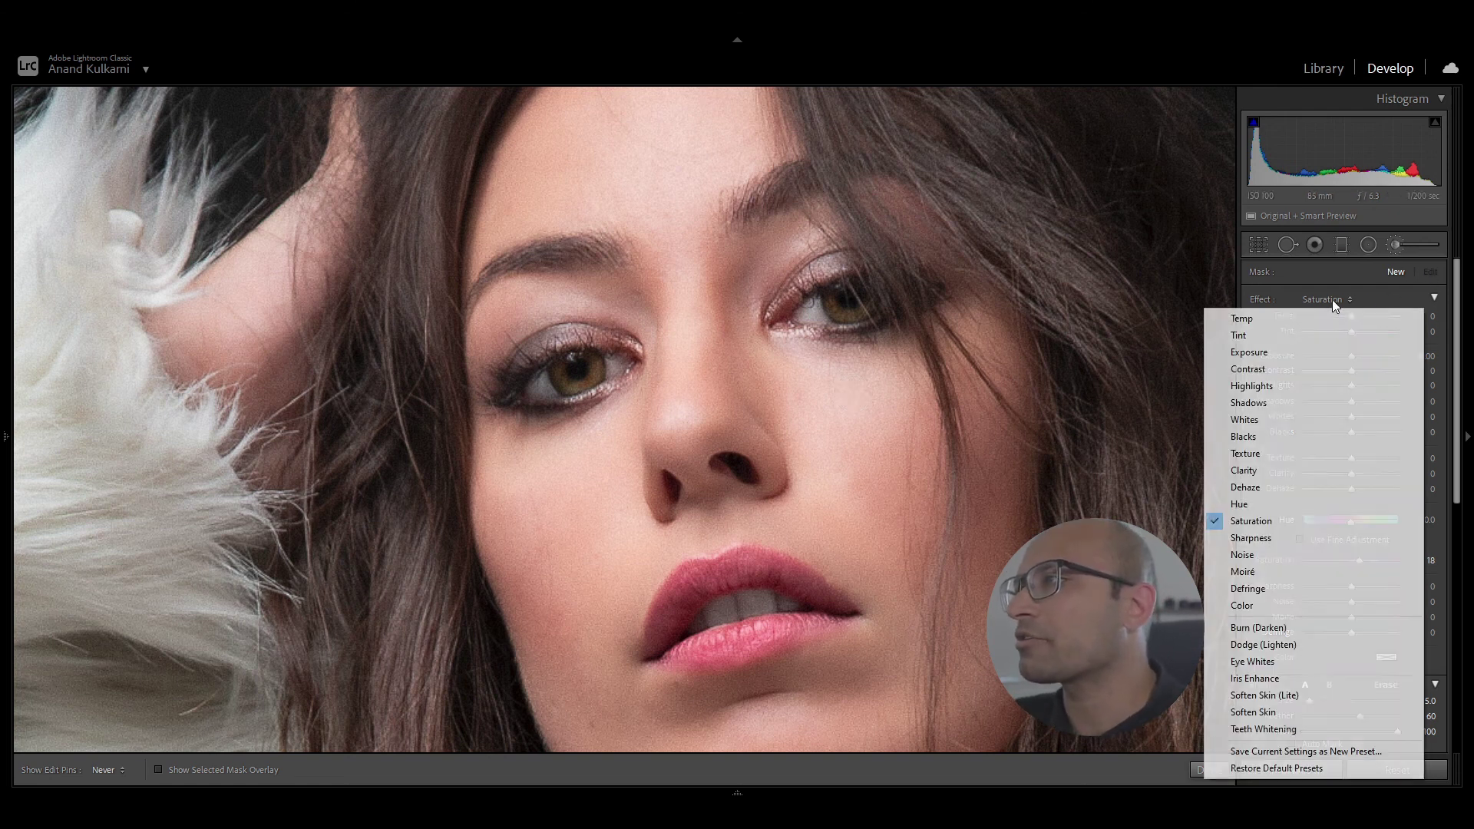
left_click(1259, 352)
left_click_drag(1351, 356, 1355, 357)
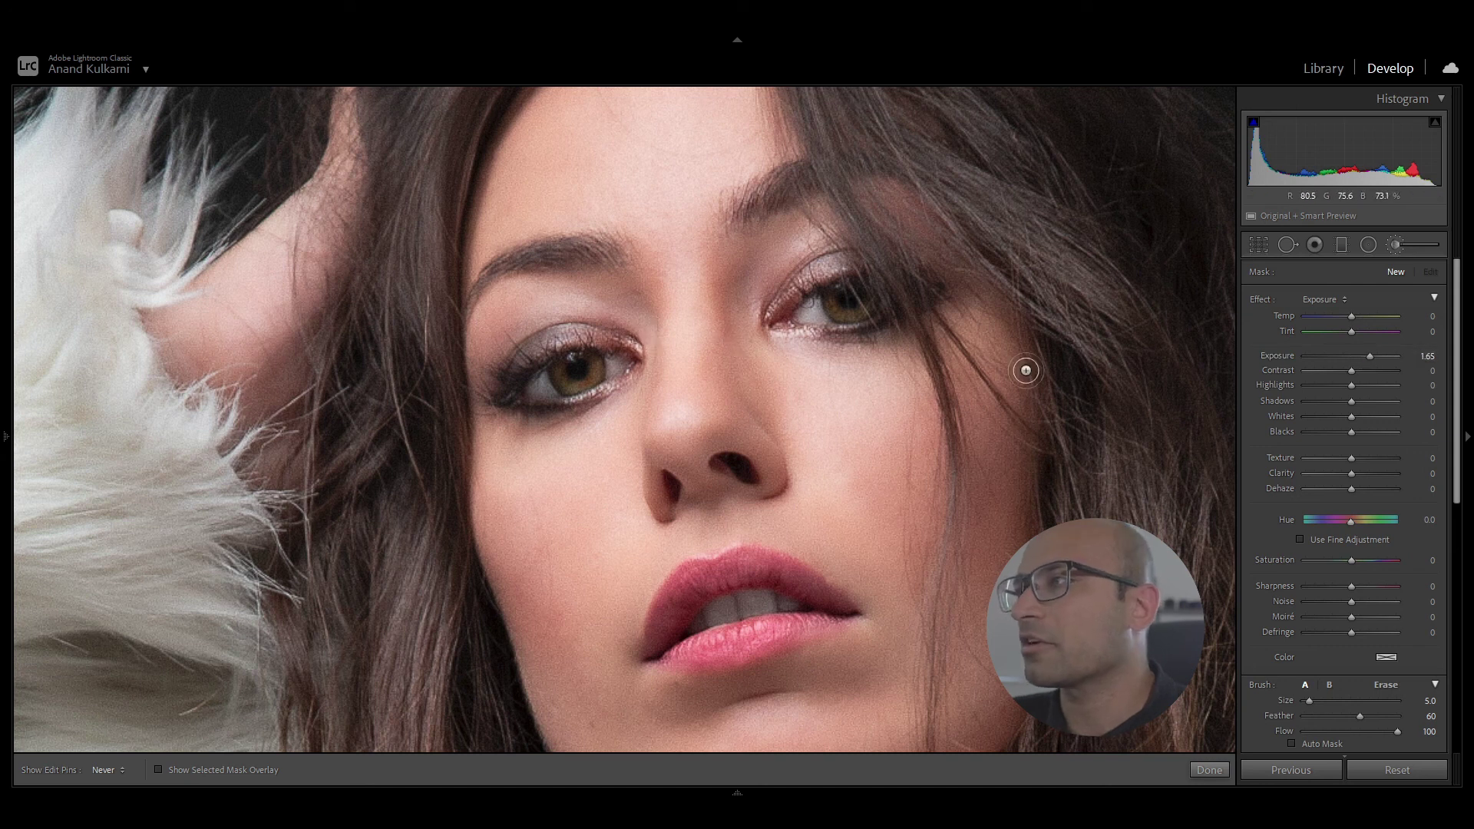
key("bracketleft")
key("bracketleft")
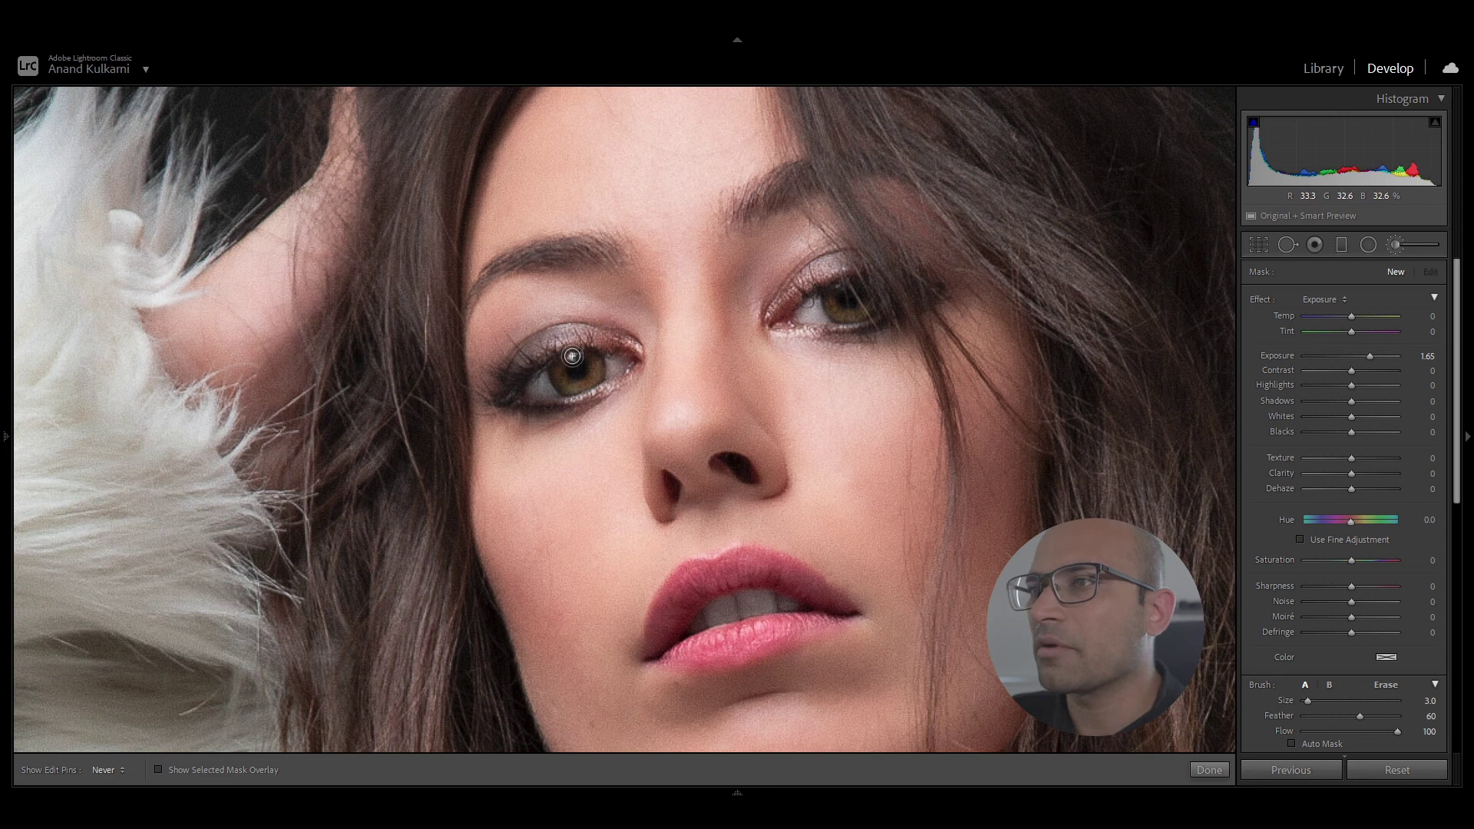
Step: Brush over the catchlights in both eyes, erase any spill, and raise the mask's exposure to 2.52 and whites to 45
left_click(572, 355)
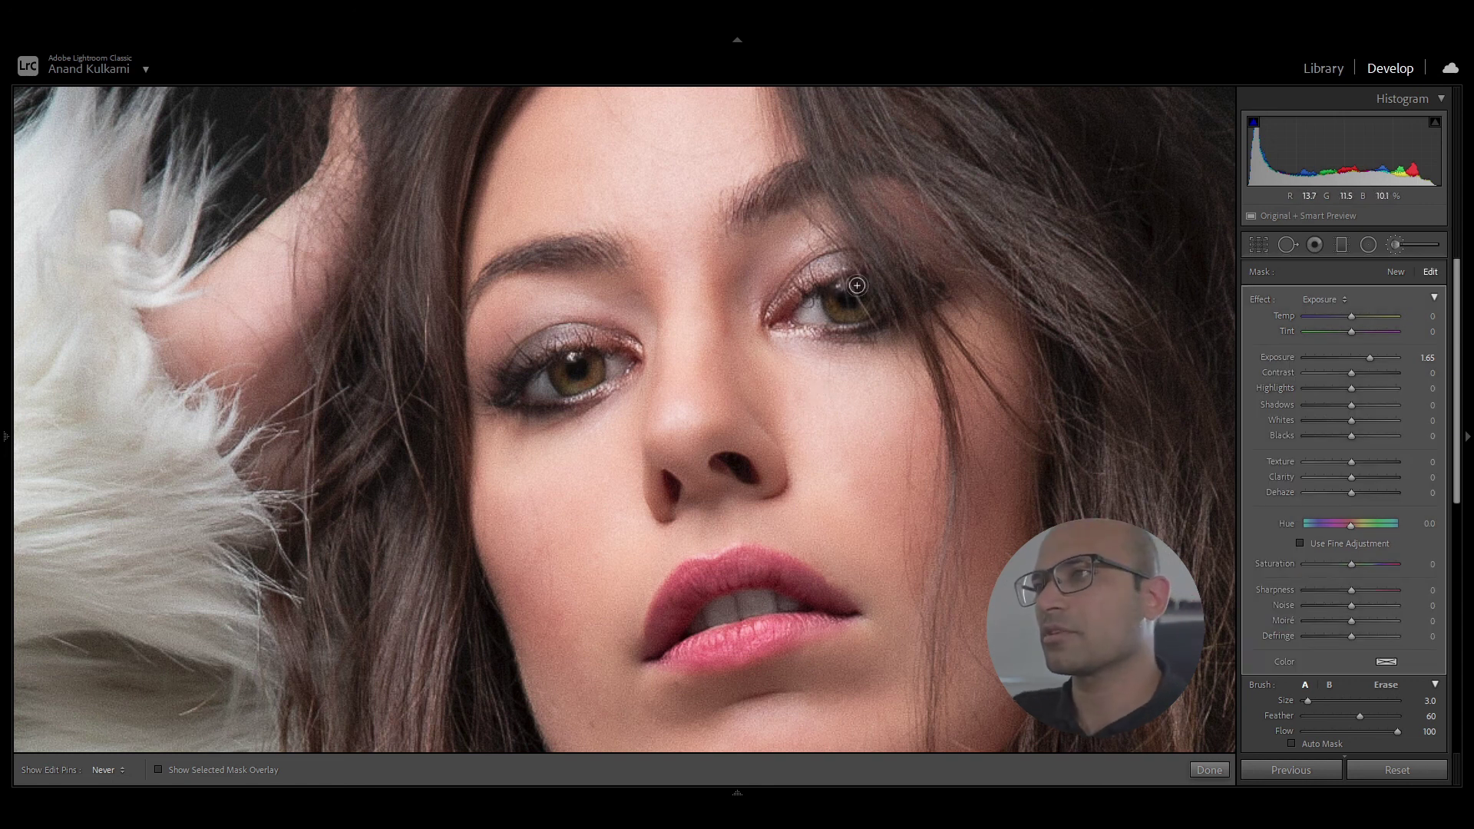
key("alt")
scroll(852, 243, "down", 2)
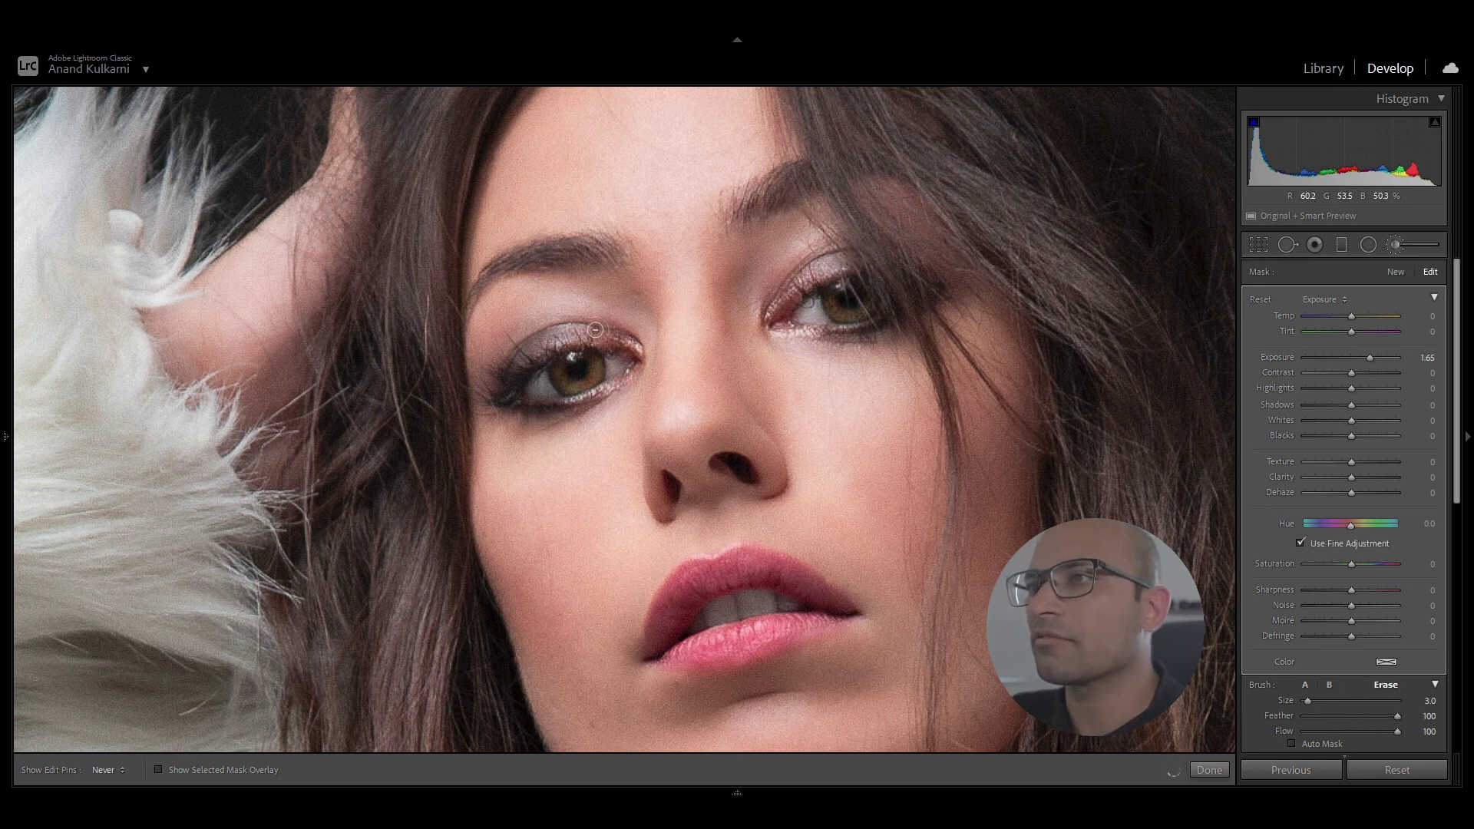
left_click(1378, 356)
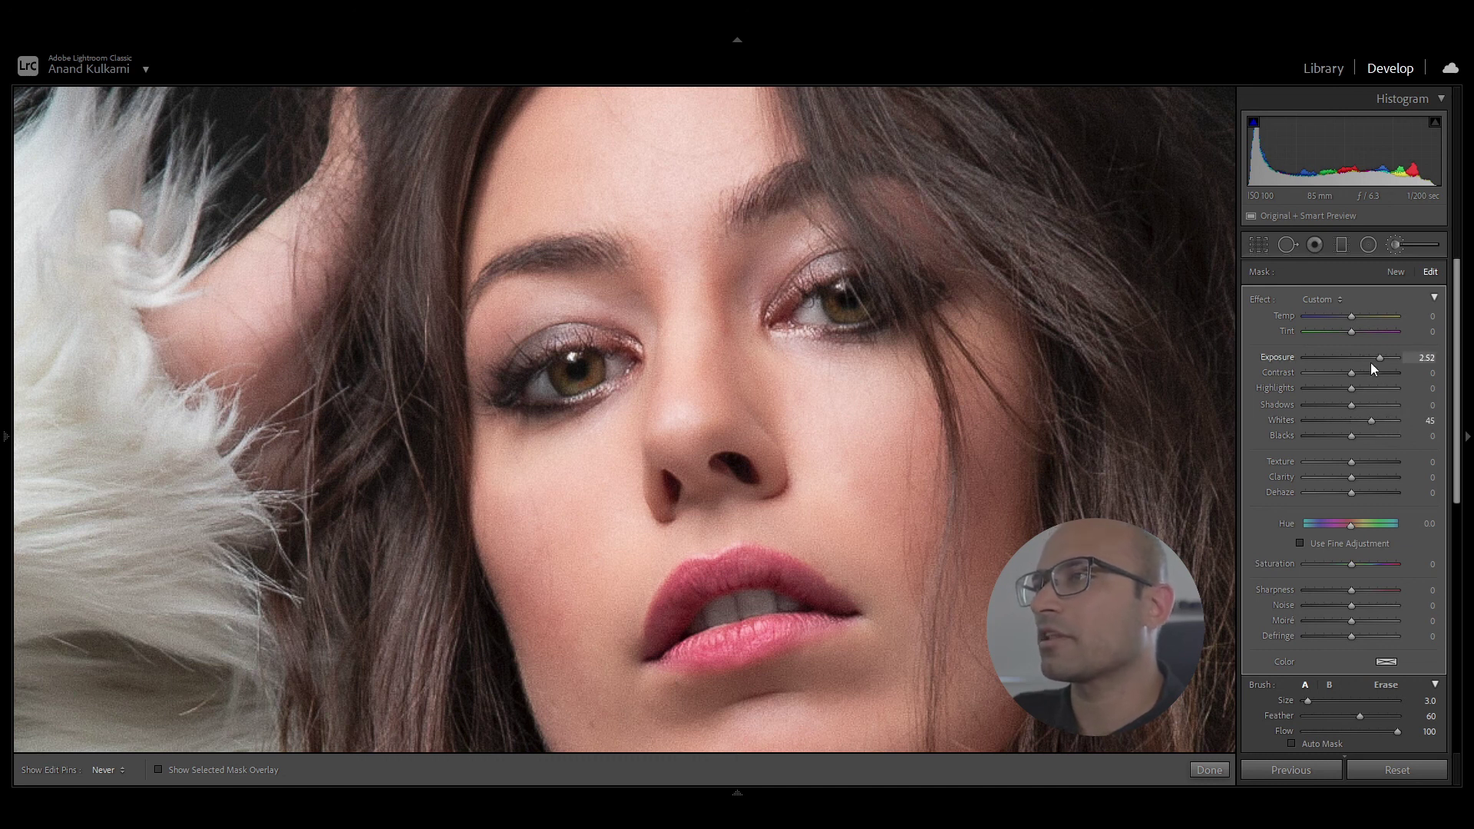
Step: Check the brightened eyes against the full portrait, settle the eye mask's exposure at 1.78, and finish the brush adjustment
key("z")
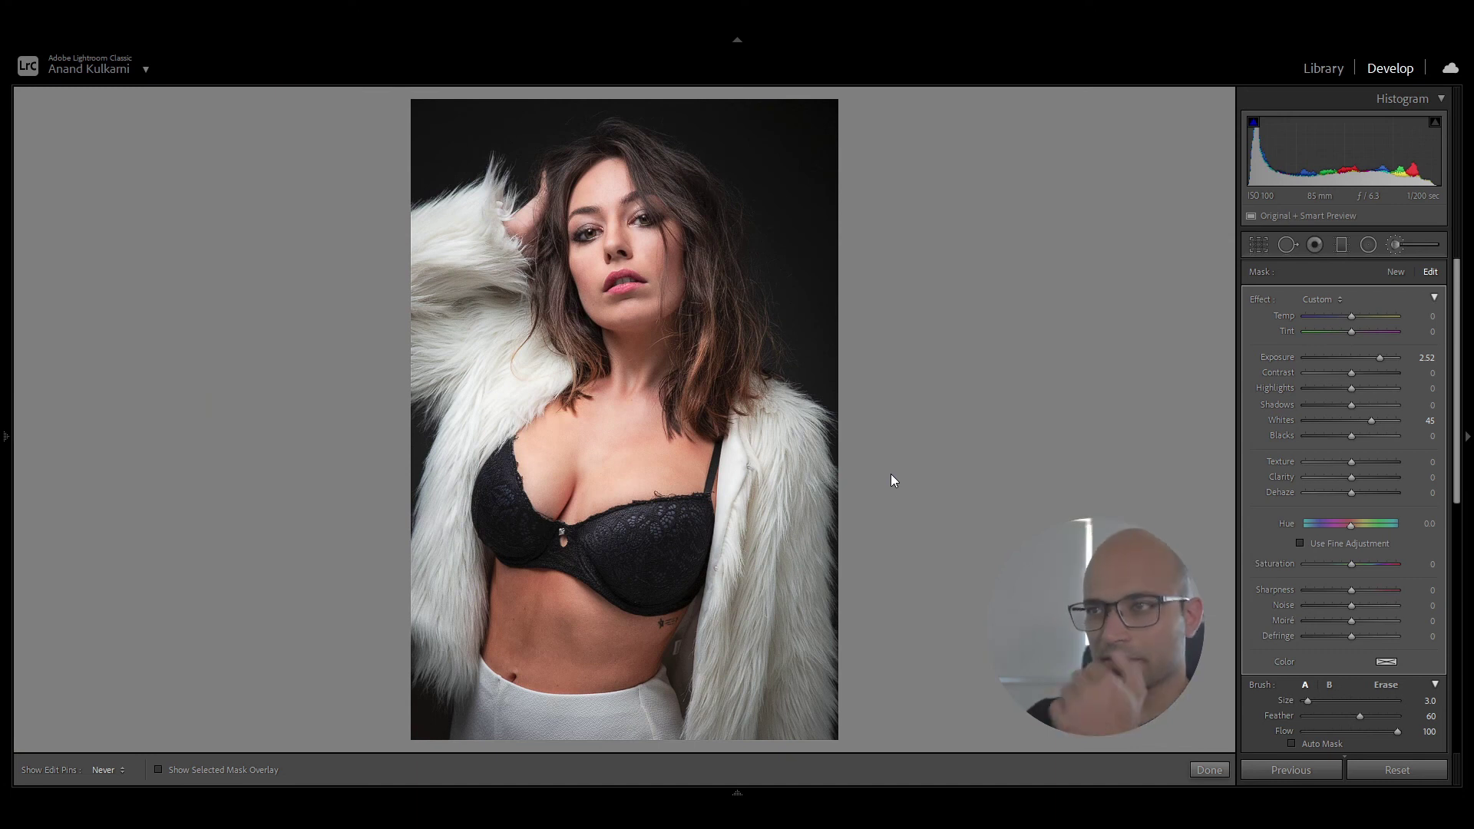
key("z")
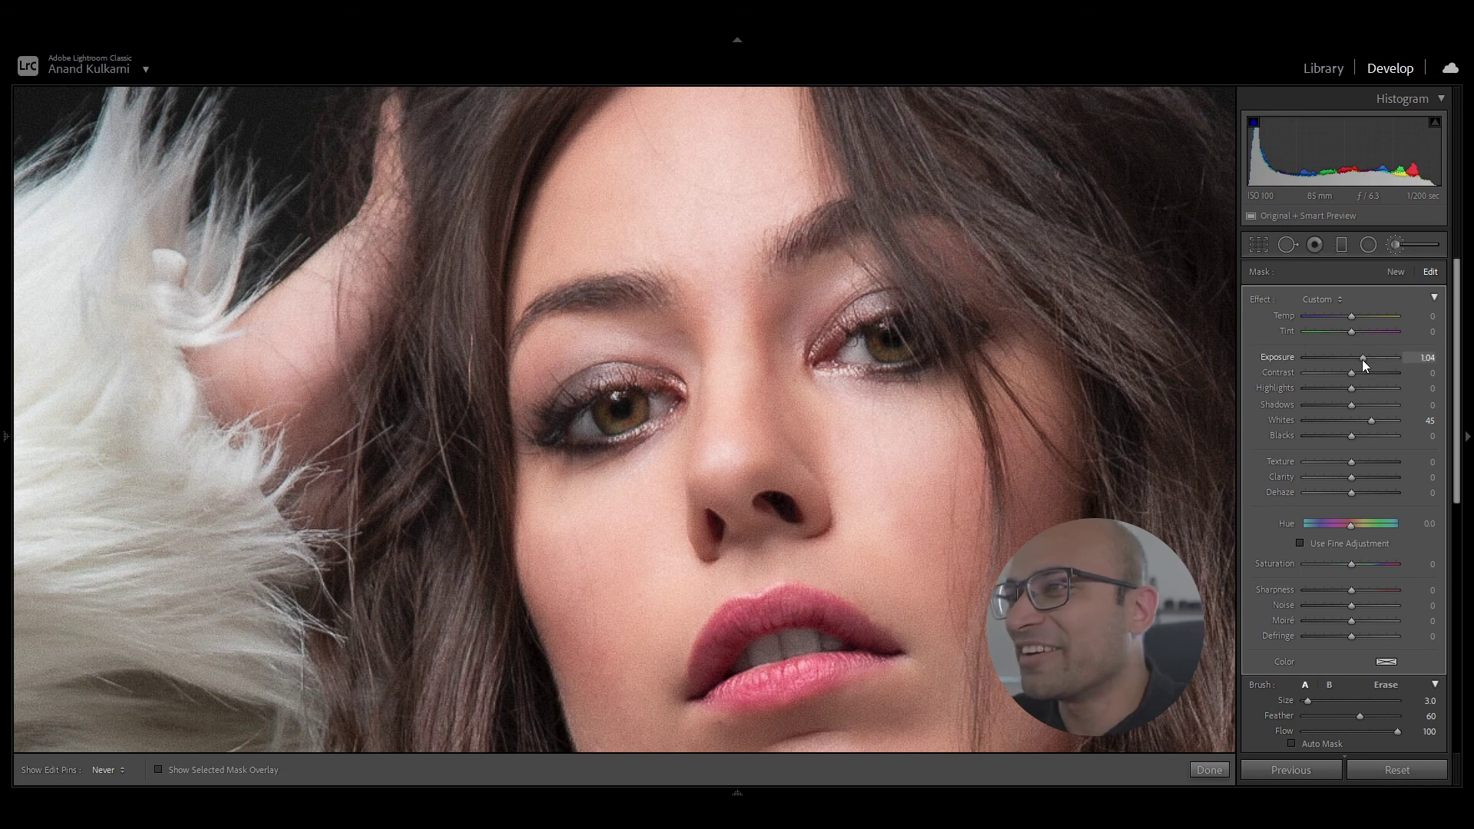
left_click_drag(1361, 359, 1354, 359)
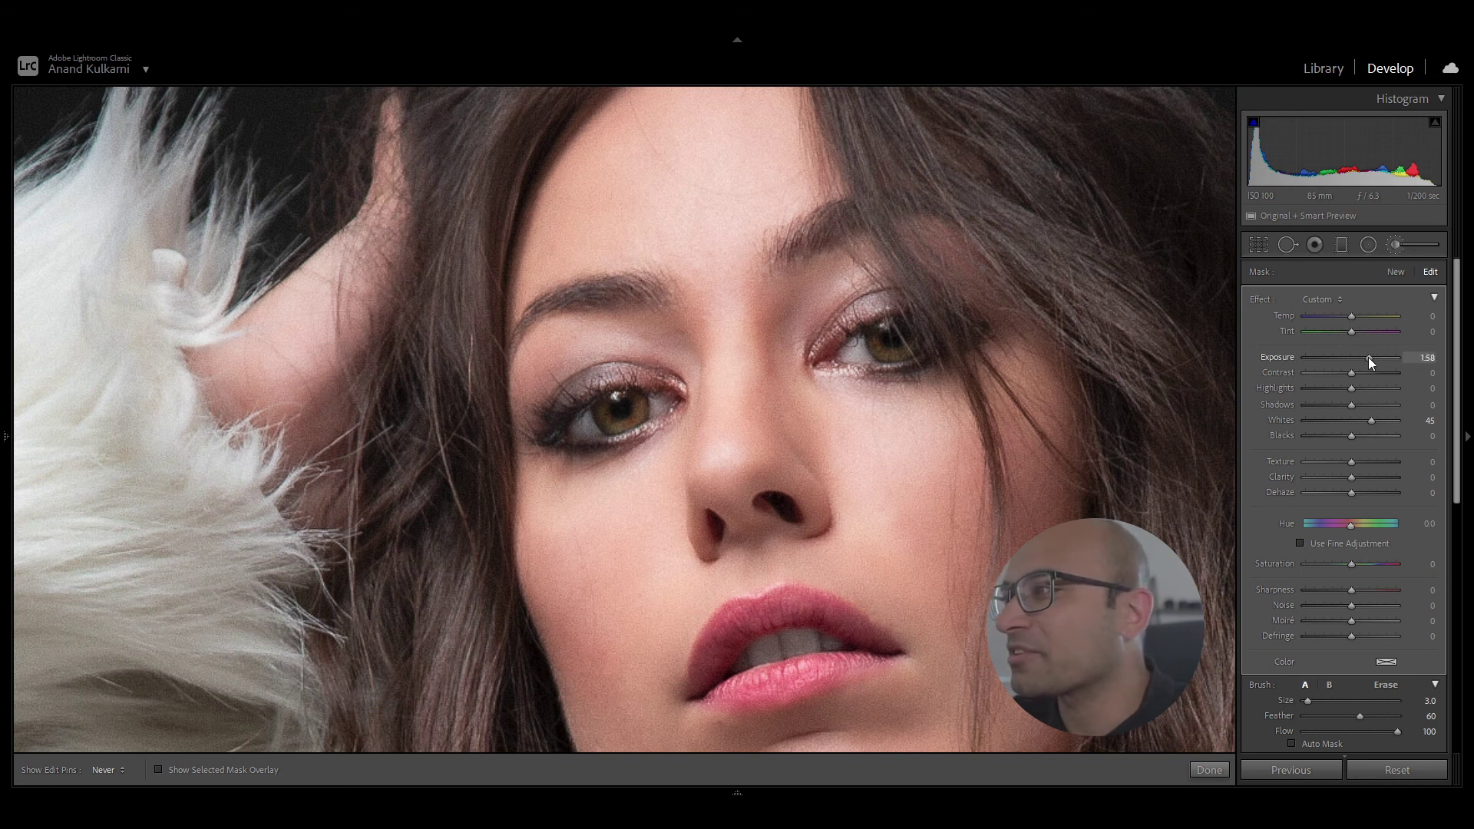
left_click_drag(1370, 359, 1372, 359)
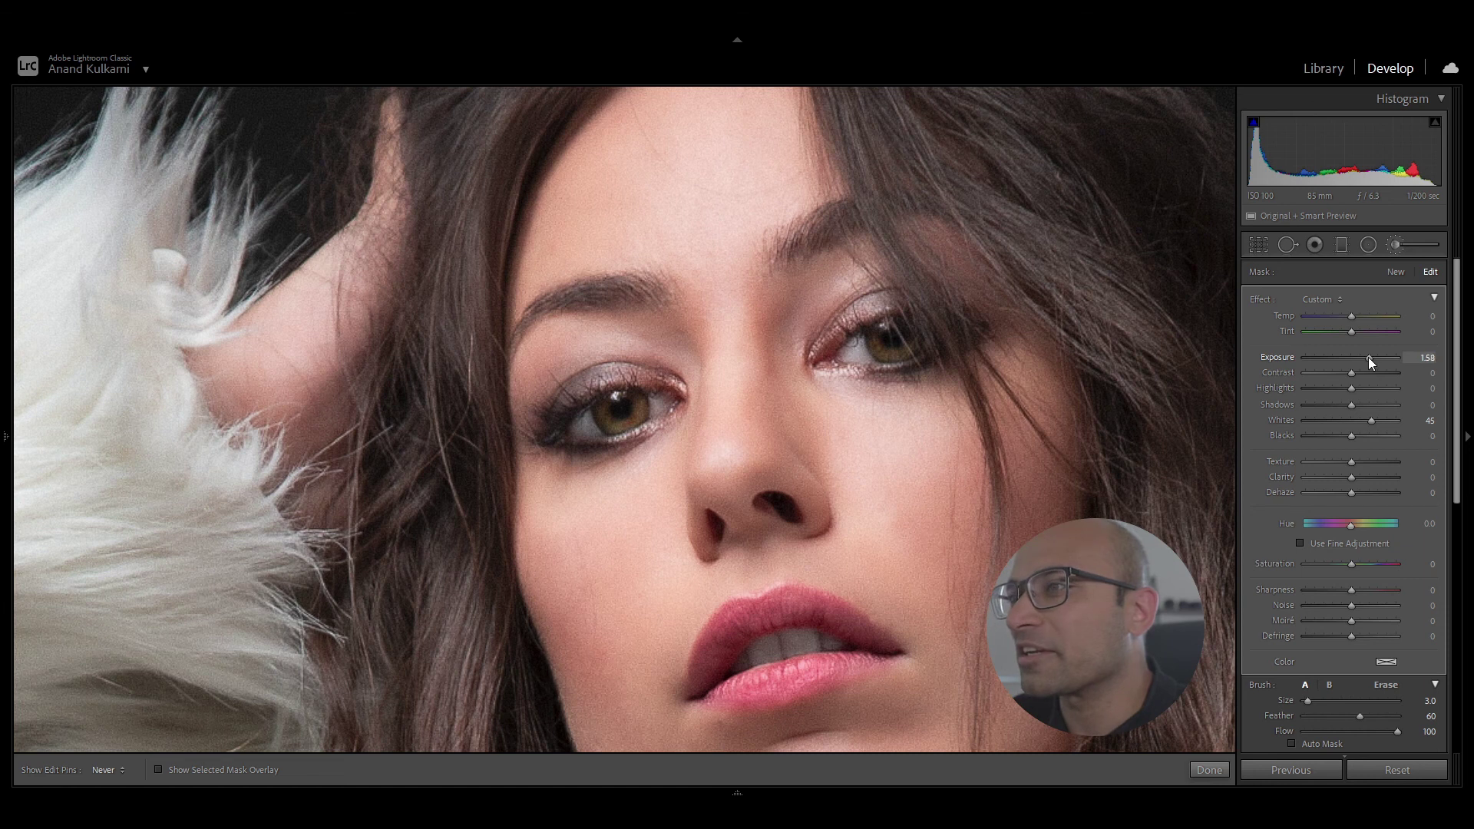
key("z")
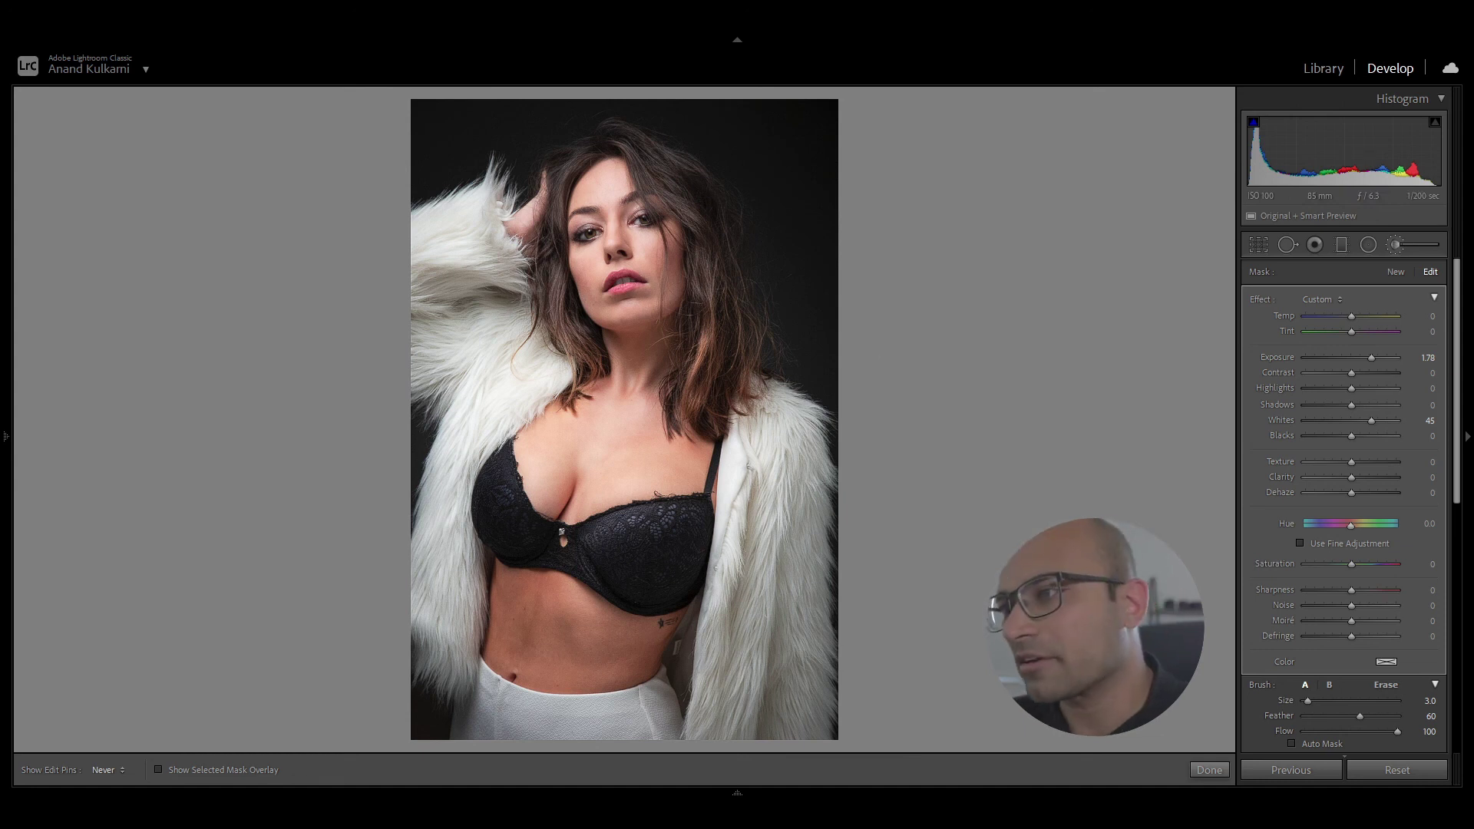
left_click(1208, 770)
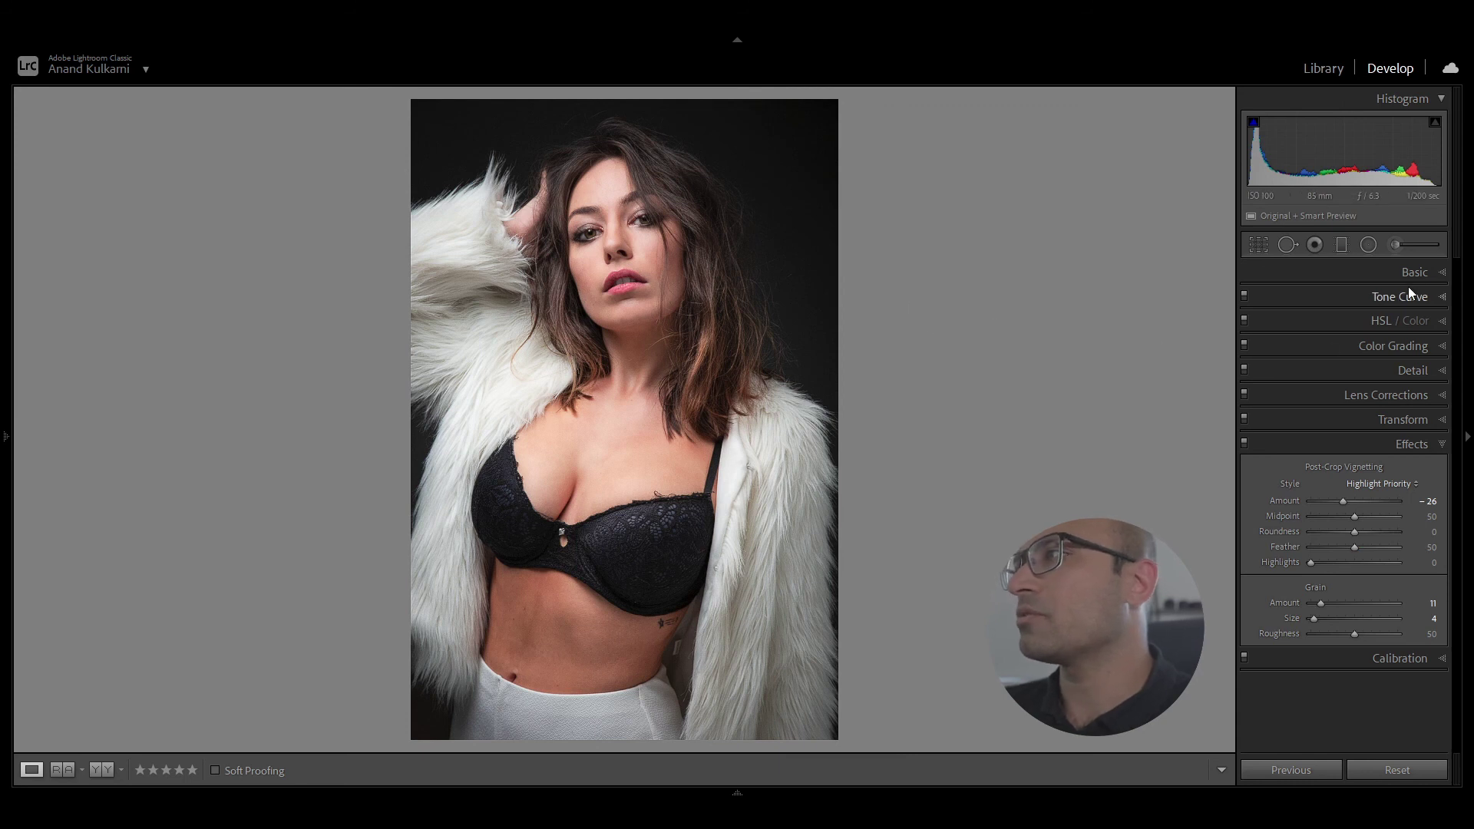
Step: Start another adjustment brush on the portrait
left_click(1397, 244)
left_click(1397, 246)
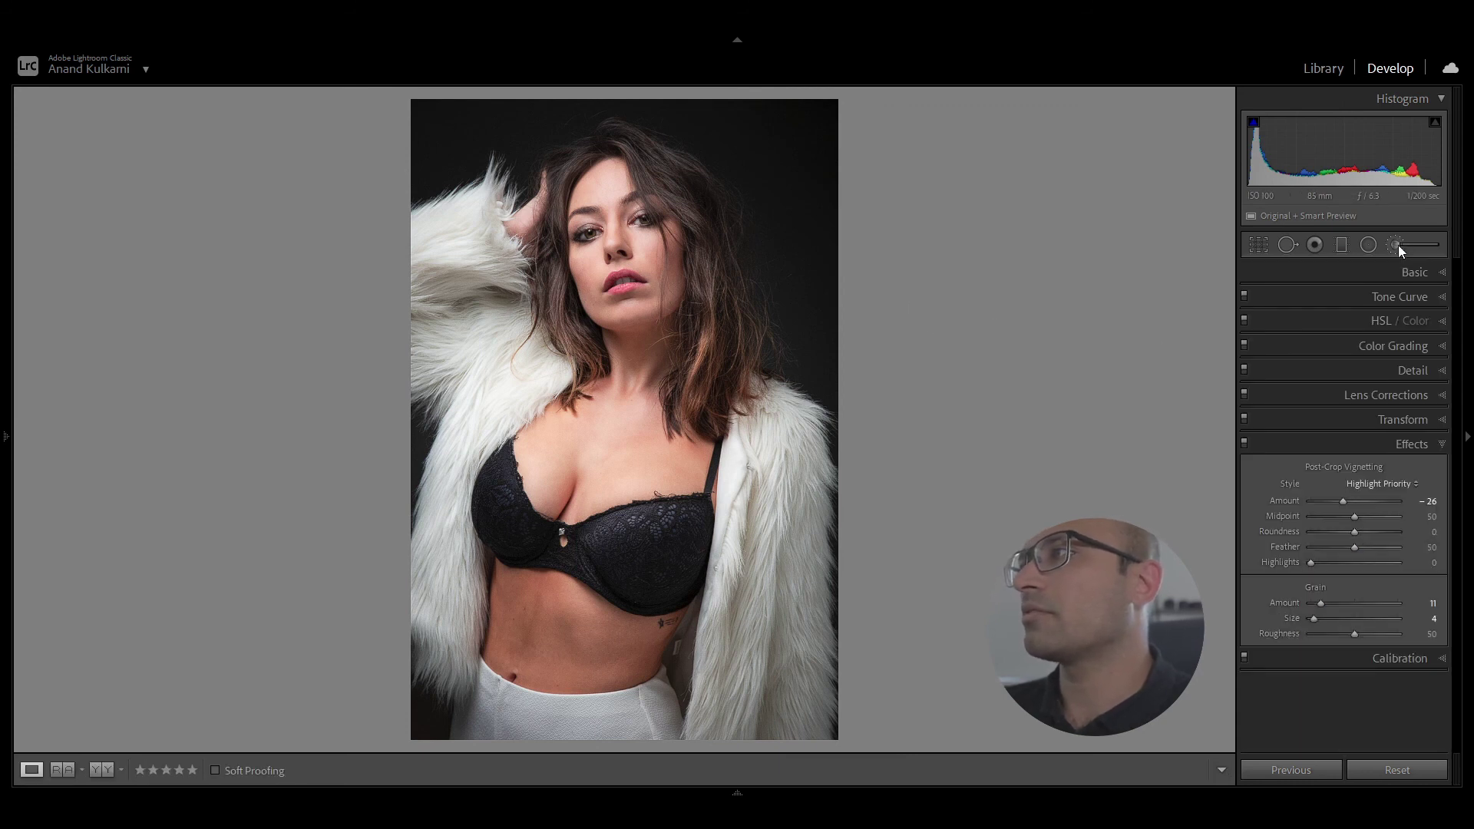